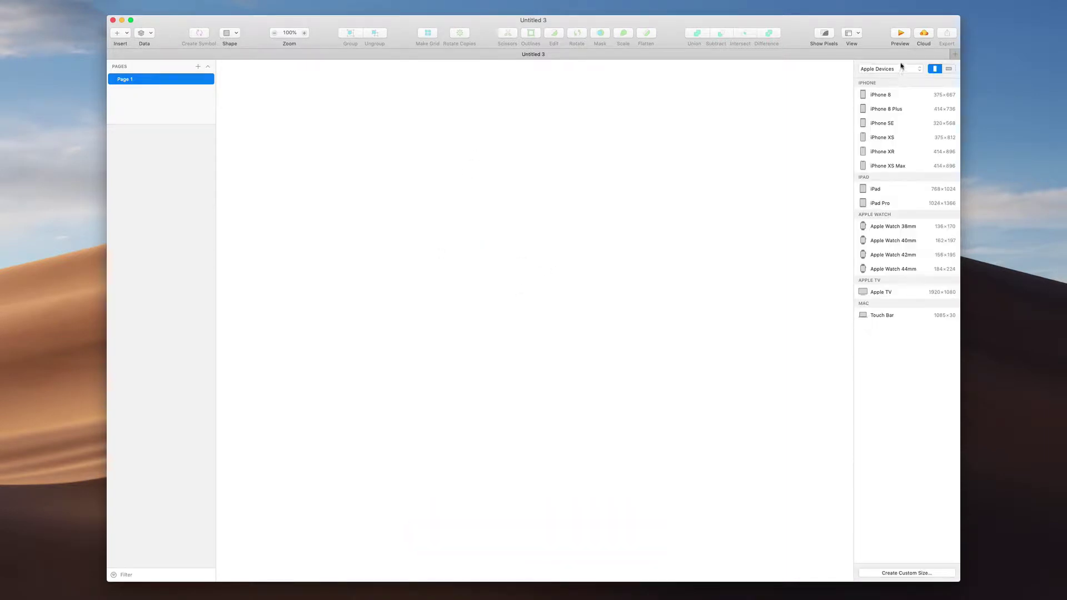
Add an artboard using the Apple TV preset, 1920×1080, and deselect it.
left_click(889, 291)
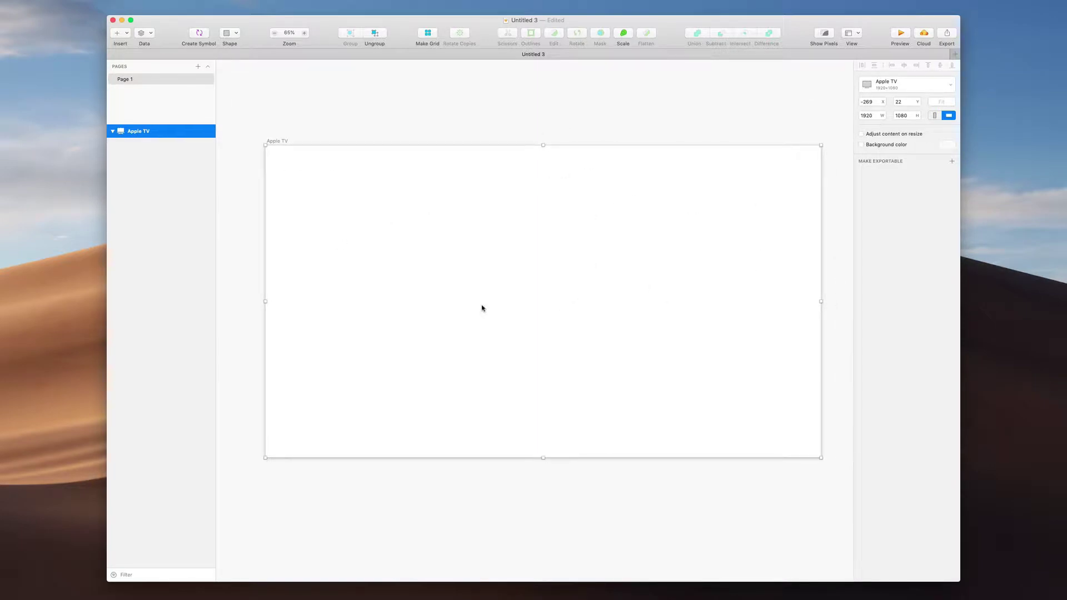
left_click(548, 100)
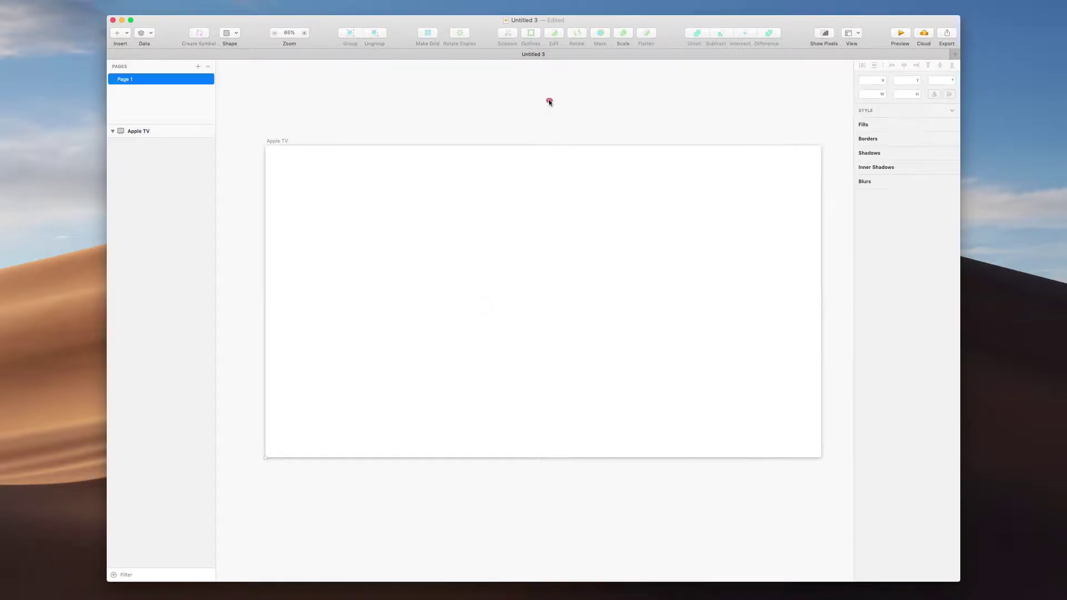
scroll(424, 423, "right", 1)
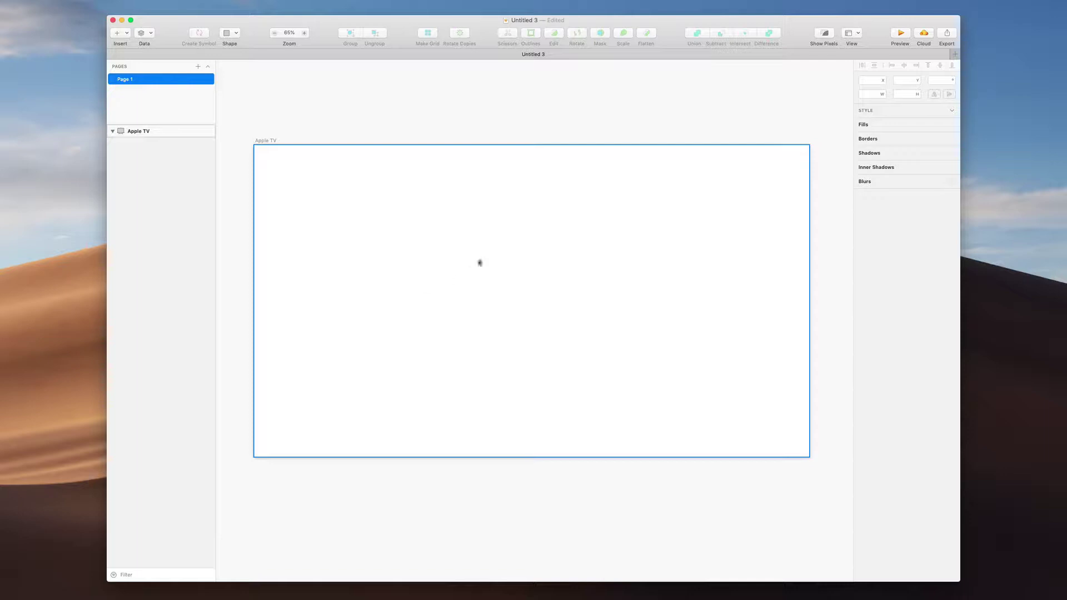
scroll(409, 271, "up", 2)
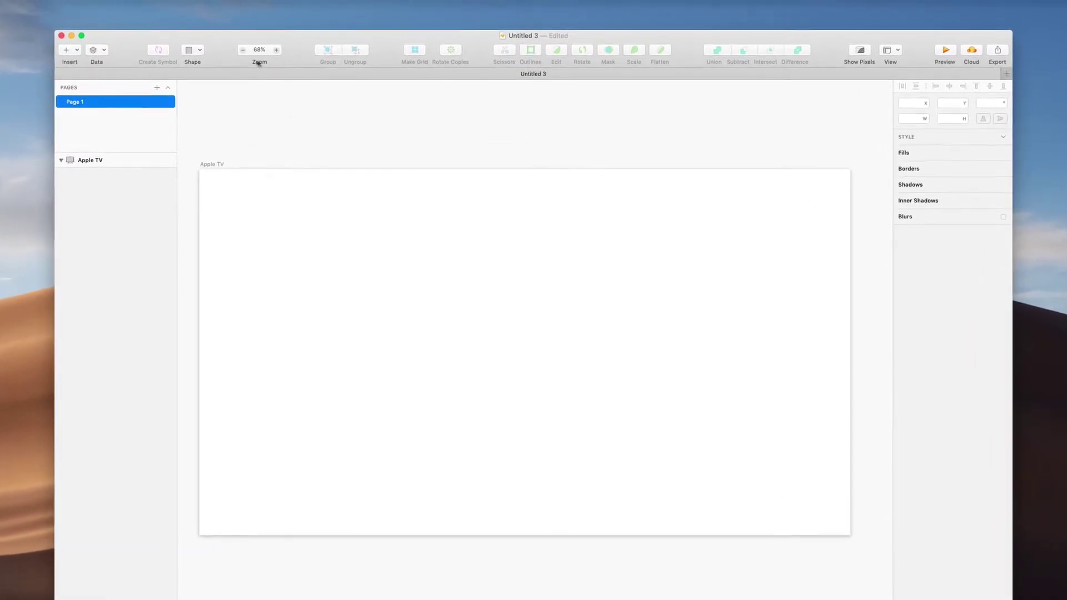
Examine the items available for customizing the toolbar, leaving the toolbar as it is.
right_click(220, 60)
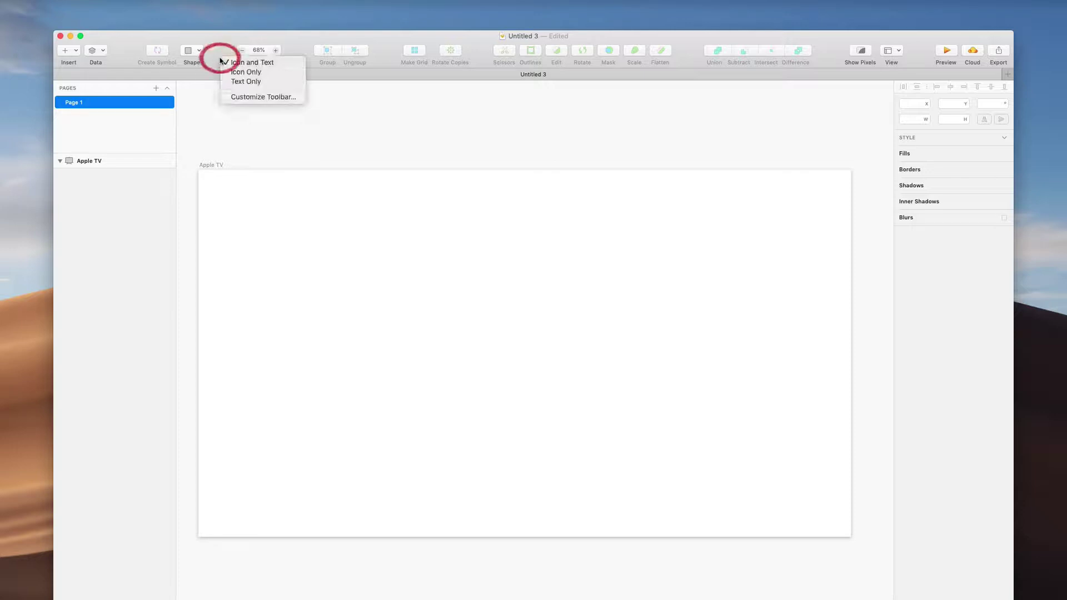
left_click(254, 99)
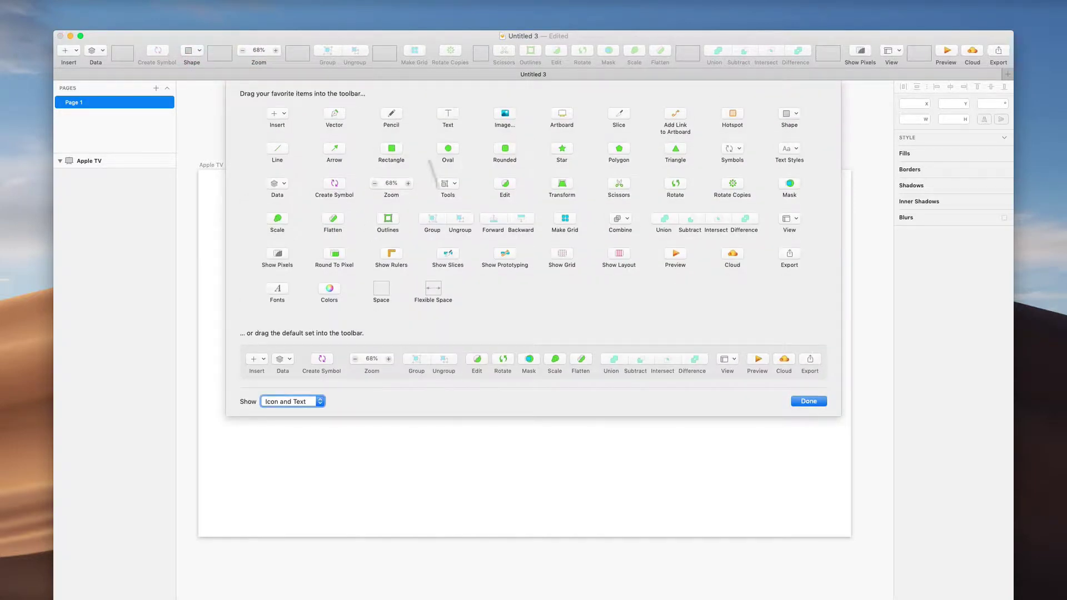
left_click(809, 401)
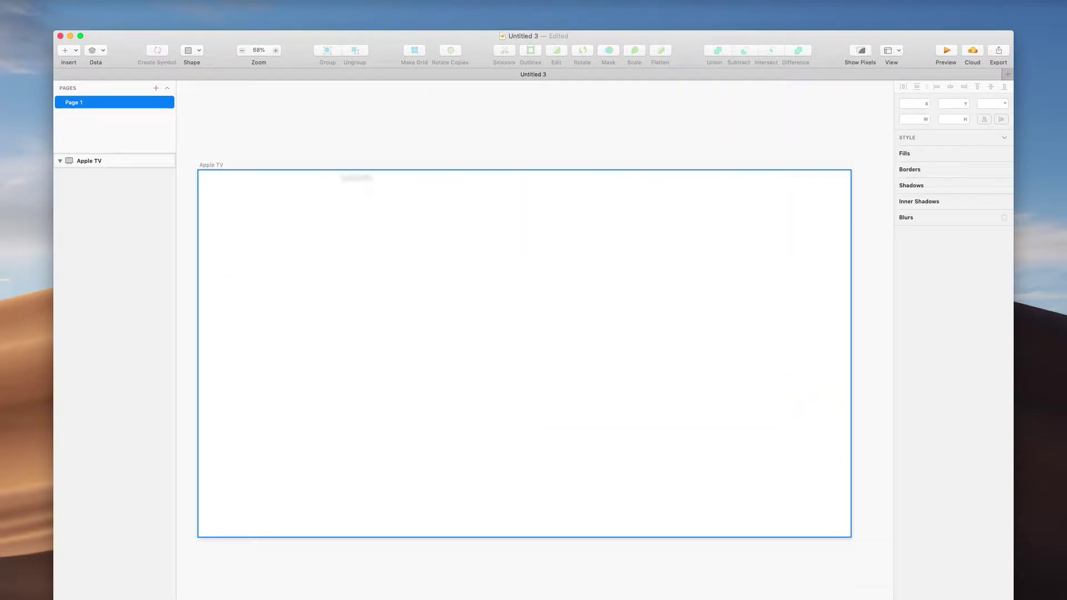
Draw a rectangle as a square of about 617×617 and centre it on the Apple TV artboard.
left_click(195, 53)
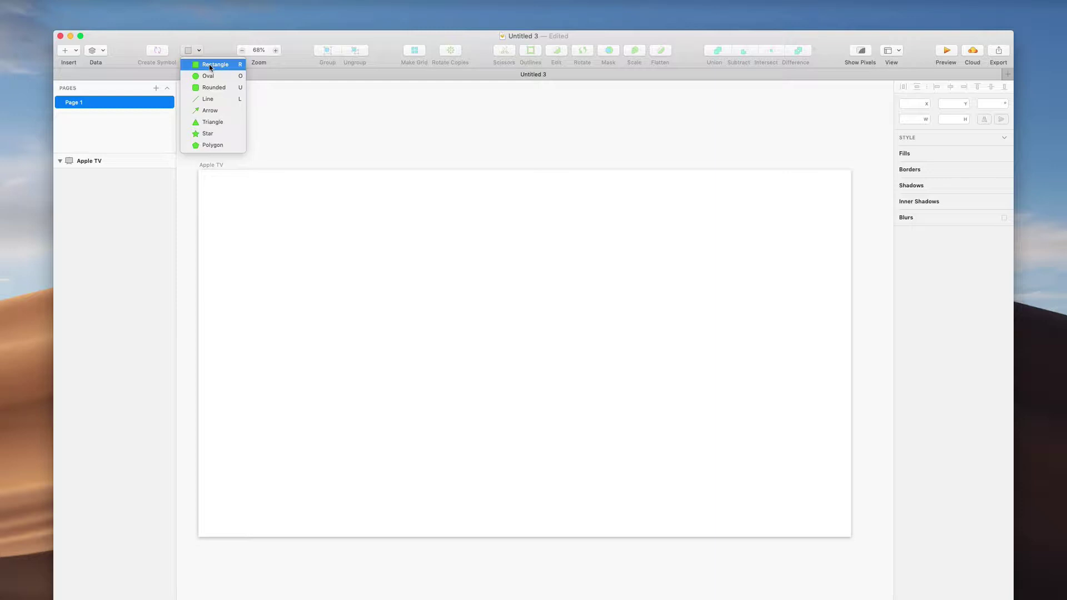
left_click(210, 65)
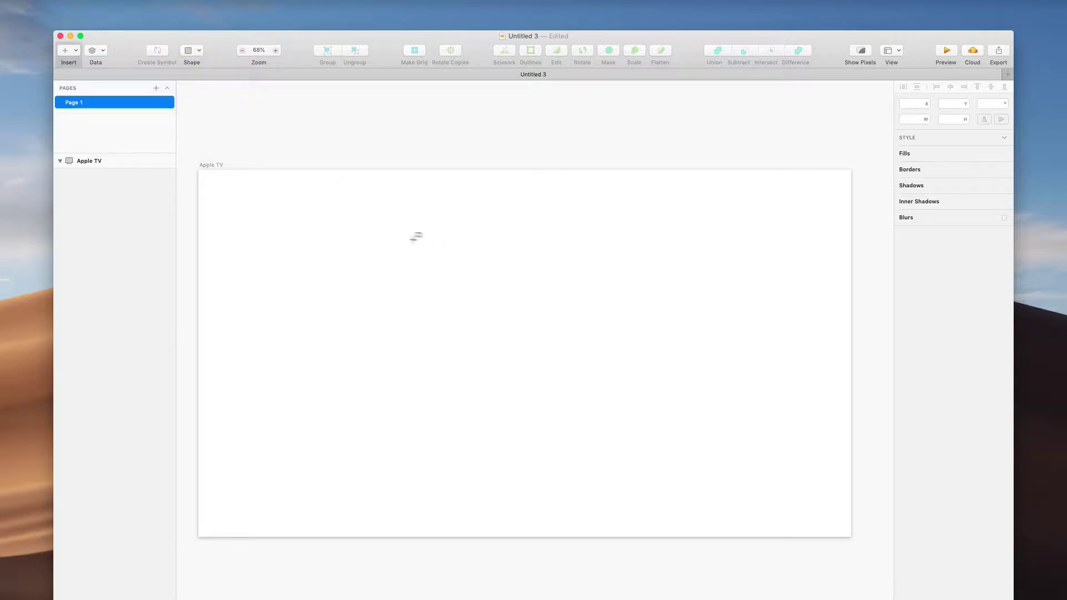
mouse_move(394, 238)
left_mouse_down()
mouse_move(603, 445)
mouse_move(573, 368)
mouse_move(468, 378)
mouse_move(508, 327)
mouse_move(555, 421)
mouse_move(530, 449)
mouse_move(522, 429)
mouse_move(550, 348)
mouse_move(531, 317)
mouse_move(508, 339)
mouse_move(529, 334)
mouse_move(572, 400)
mouse_move(435, 278)
mouse_move(474, 276)
mouse_move(595, 384)
mouse_move(604, 416)
left_mouse_up()
left_click_drag(484, 319, 509, 337)
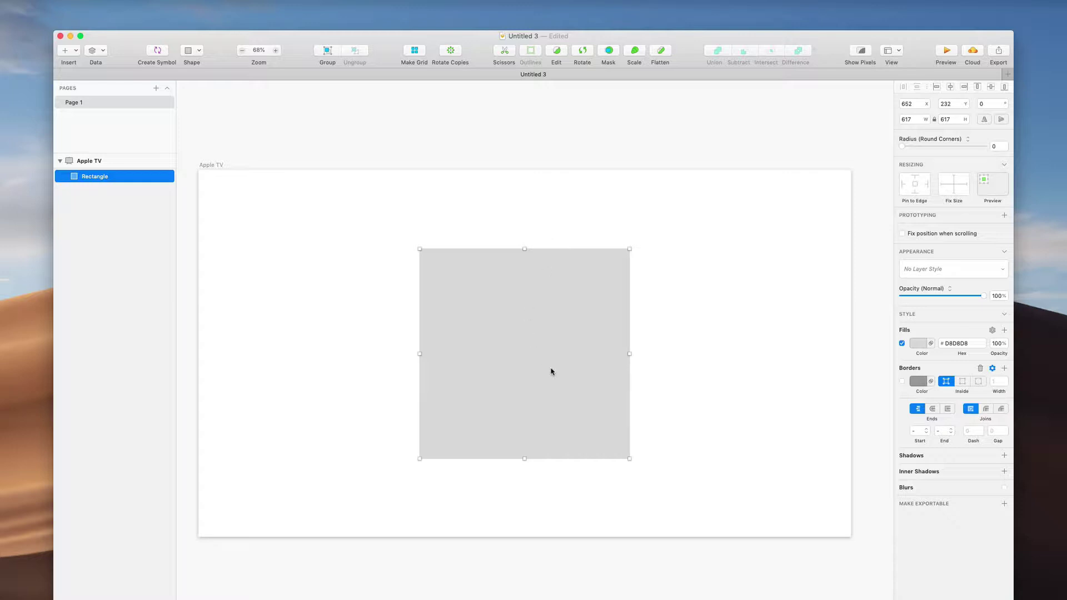
Try moving the square's upper-right corner point inward to about X 1227.5, Y 276 in point editing.
scroll(551, 371, "up", 5)
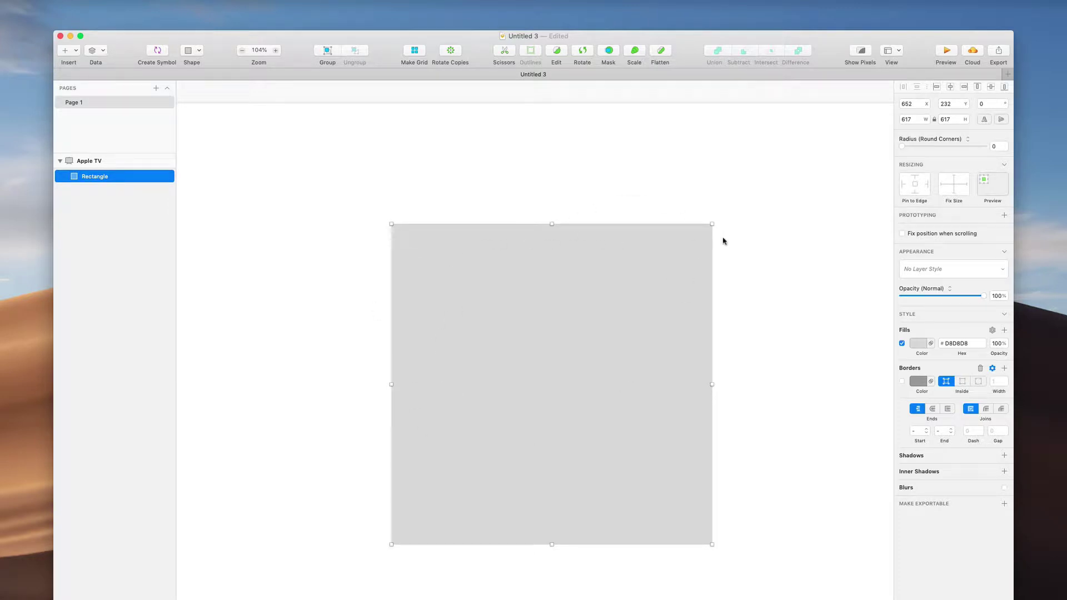
scroll(724, 241, "up", 8)
scroll(552, 231, "up", 3)
scroll(553, 231, "right", 3)
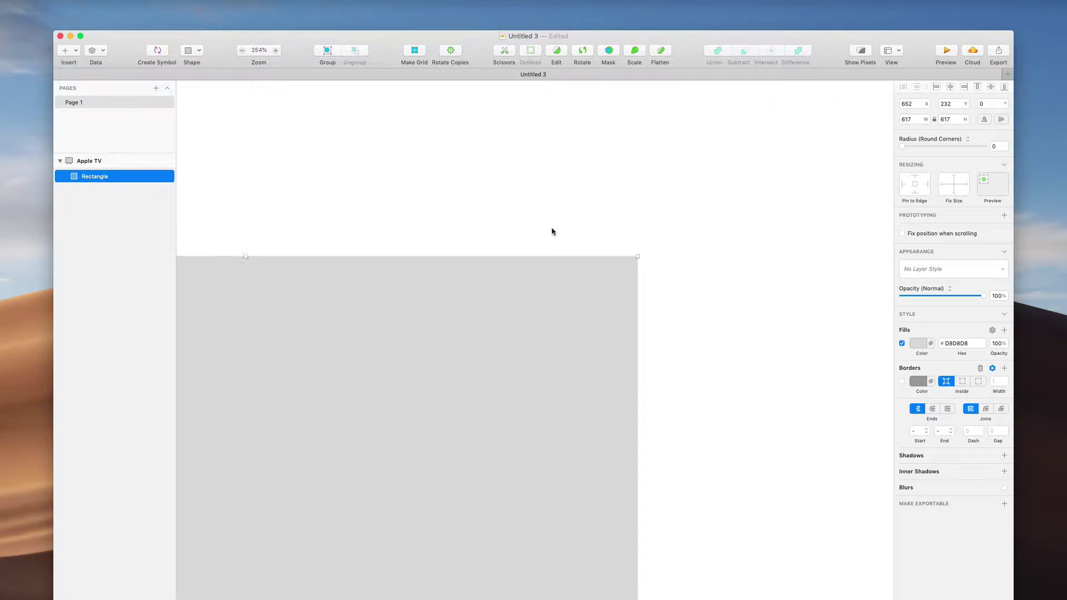
scroll(447, 344, "up", 9)
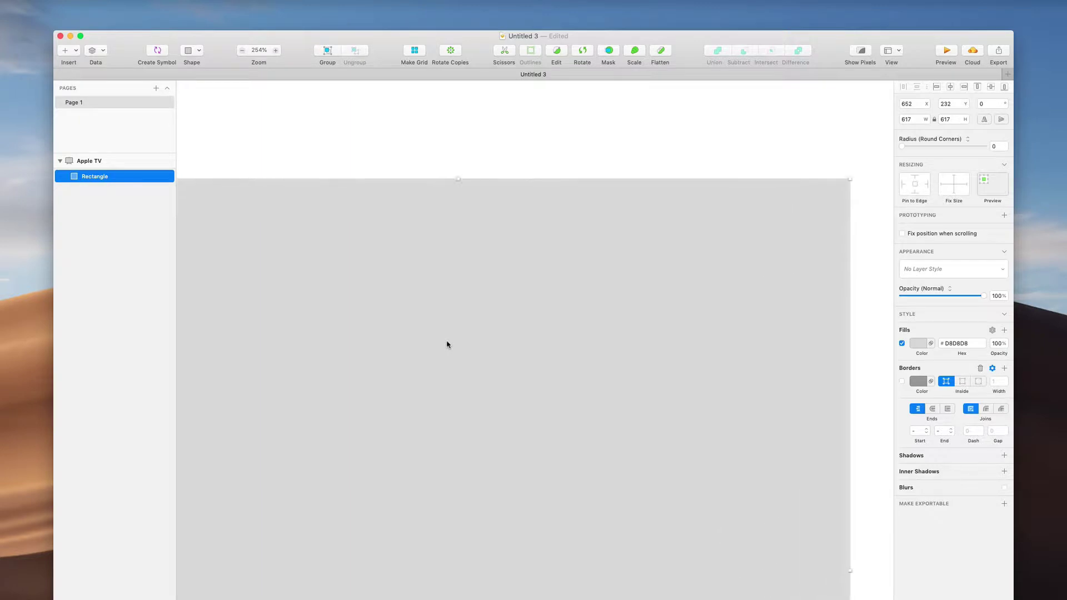
scroll(446, 345, "down", 4)
scroll(447, 344, "down", 3)
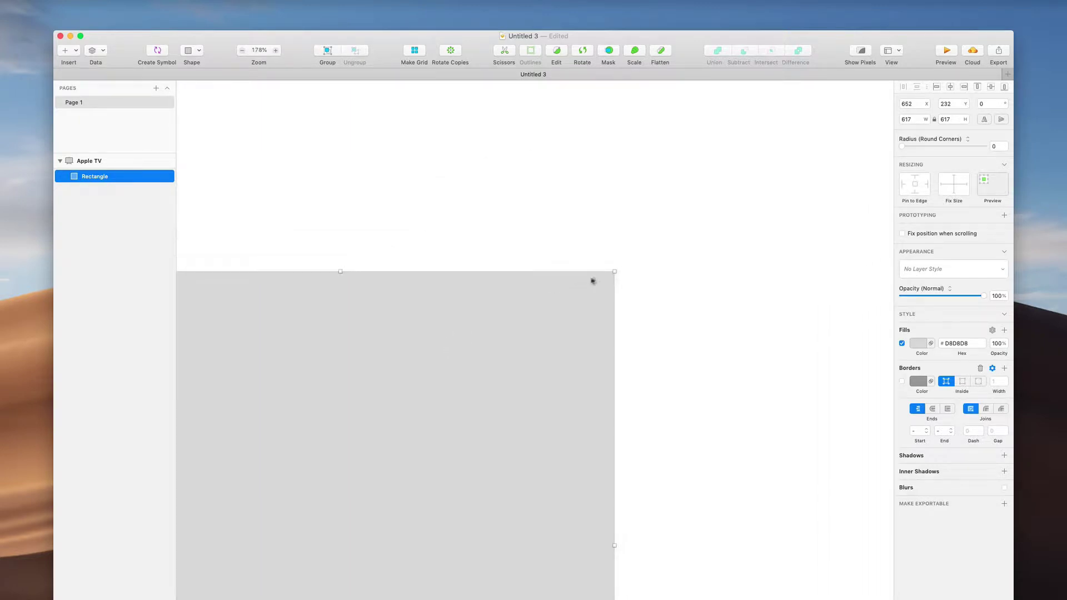
scroll(603, 274, "up", 2)
scroll(603, 275, "up", 3)
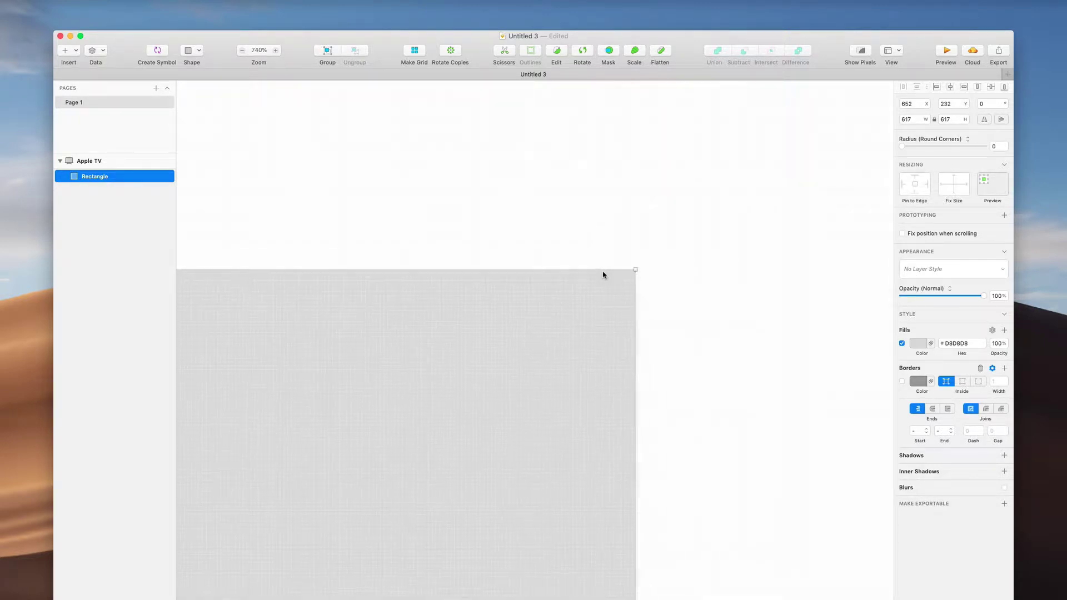
scroll(603, 275, "right", 2)
double_click(596, 293)
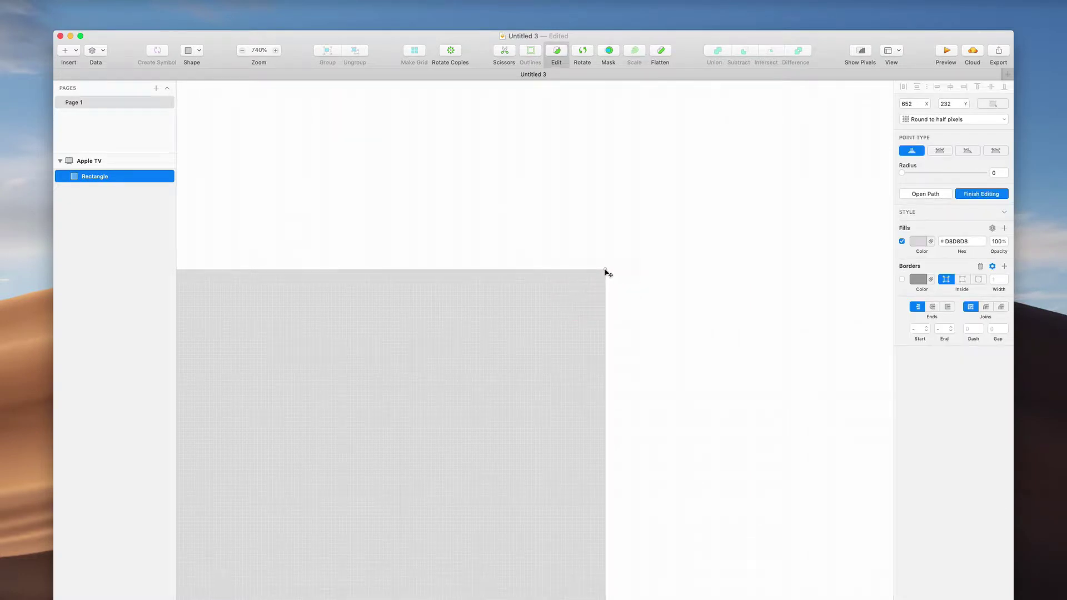
left_click_drag(605, 270, 453, 427)
scroll(460, 369, "down", 5)
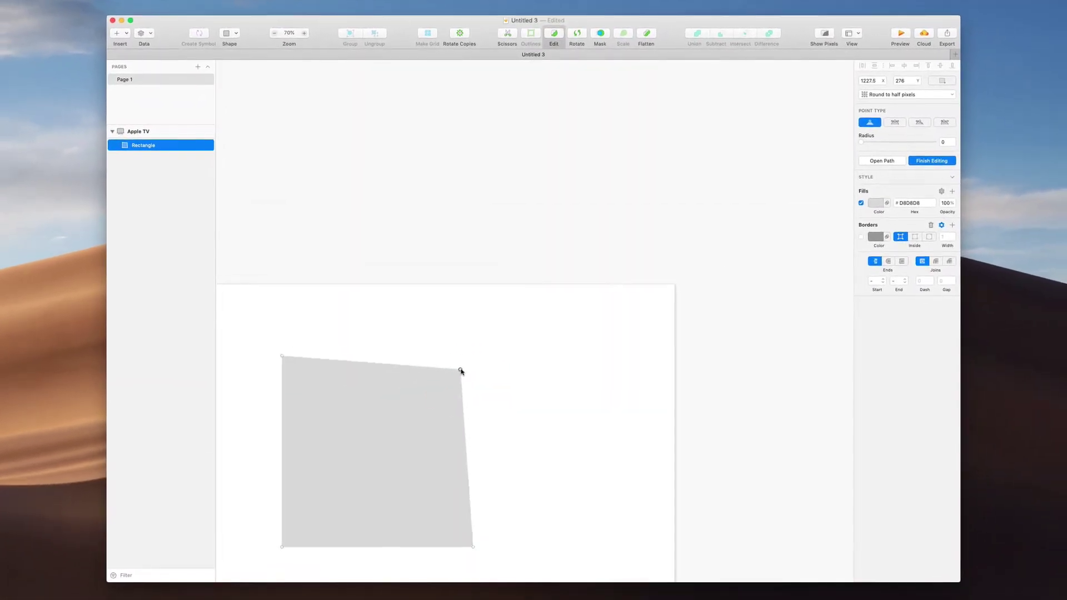
scroll(464, 369, "up", 3)
scroll(461, 370, "down", 3)
scroll(461, 370, "left", 2)
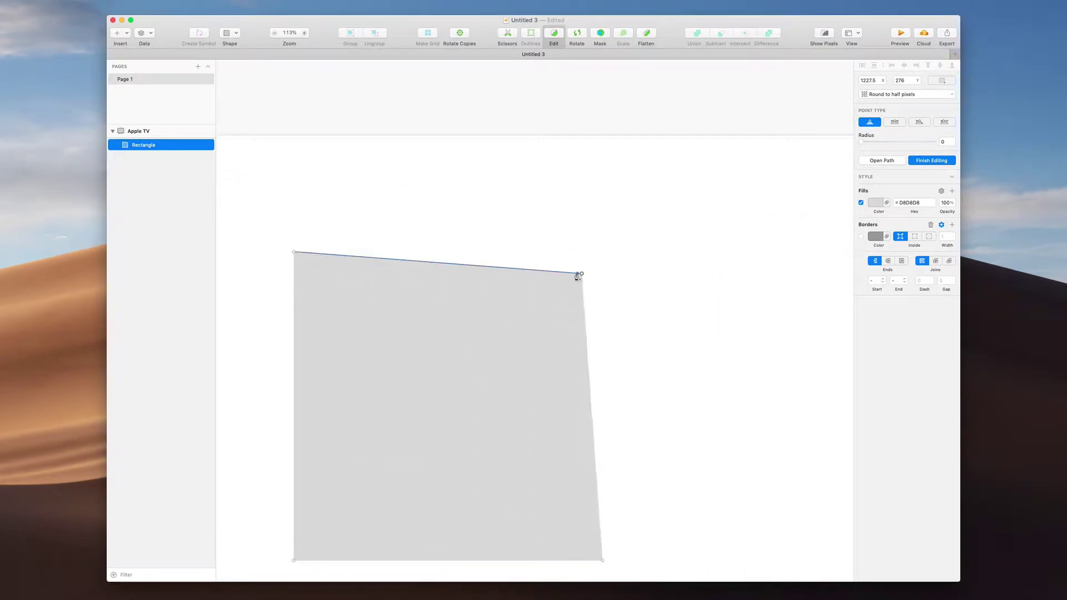
mouse_move(583, 275)
left_mouse_down()
mouse_move(464, 417)
mouse_move(586, 269)
mouse_move(543, 372)
mouse_move(506, 258)
mouse_move(626, 266)
mouse_move(542, 255)
mouse_move(554, 318)
mouse_move(624, 281)
mouse_move(583, 281)
left_mouse_up()
Undo the corner-point move and leave point editing.
key("super+z")
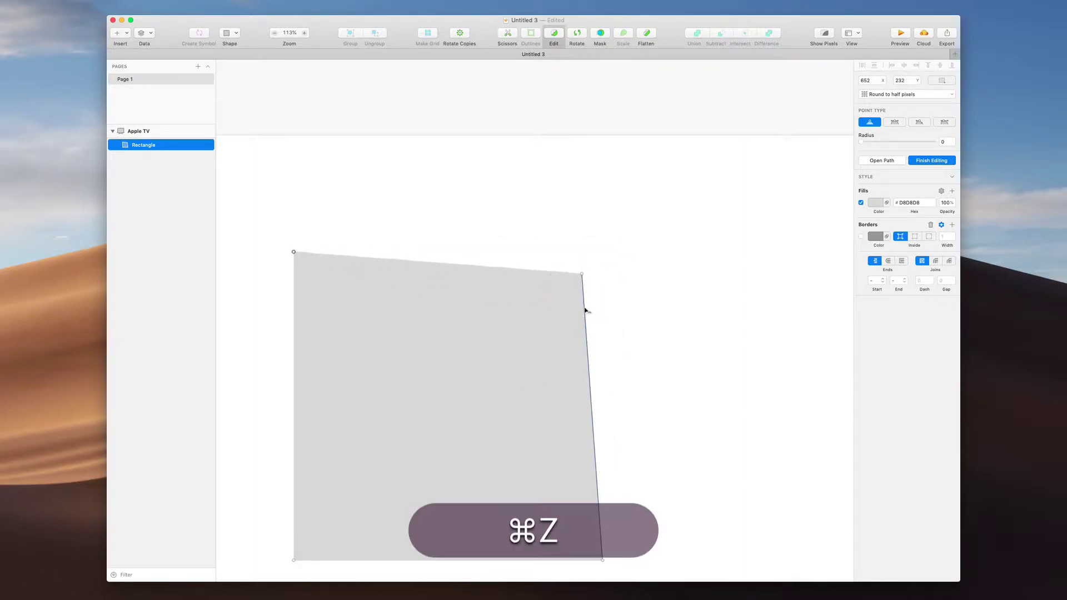
key("super+z")
key("super+Escape")
key("Escape")
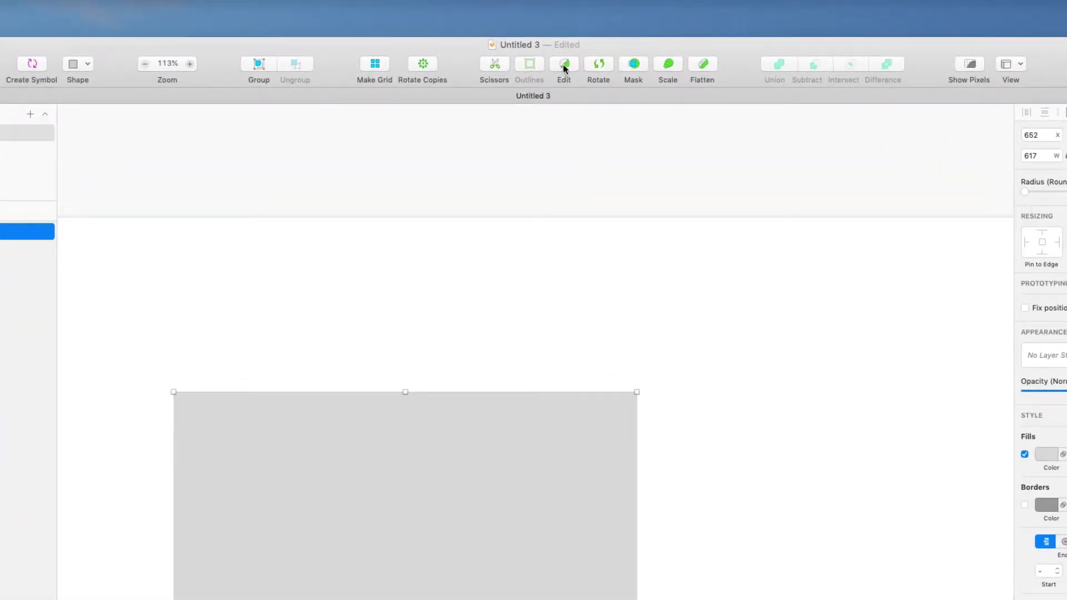
Move the square's upper-left corner point inward, and add a point midway on the top edge, raised to about X 960.5, Y 174.
left_click(563, 65)
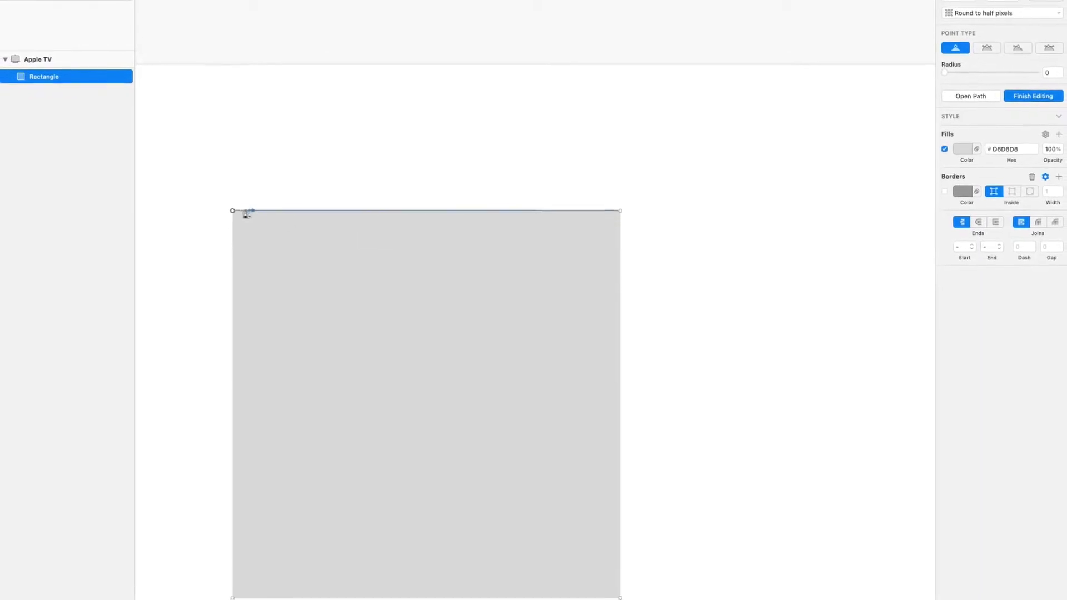
left_click_drag(232, 211, 289, 265)
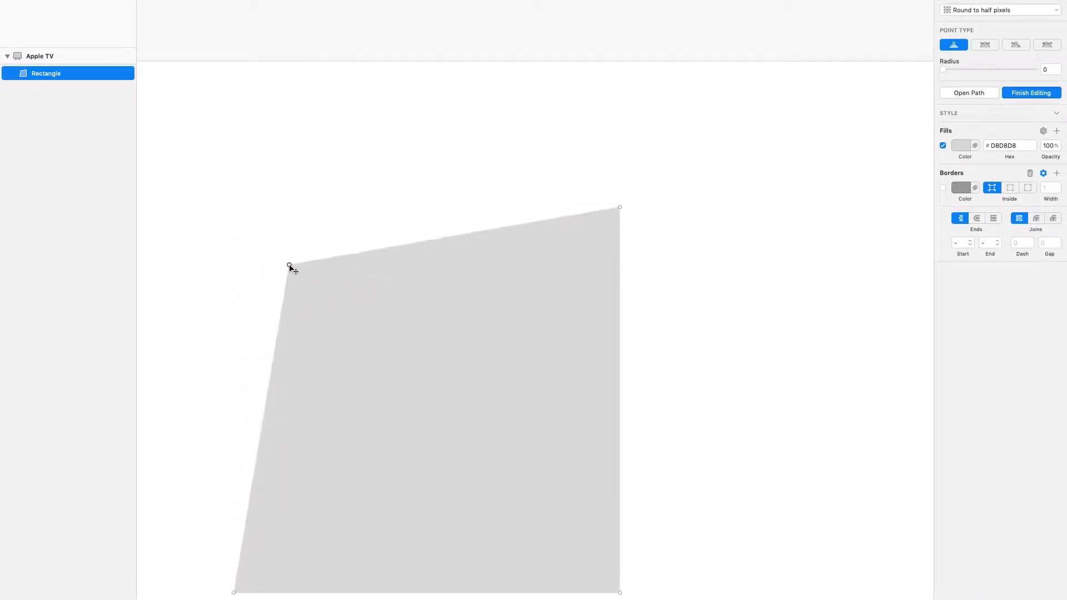
scroll(333, 305, "down", 2)
scroll(334, 305, "left", 2)
scroll(345, 300, "right", 3)
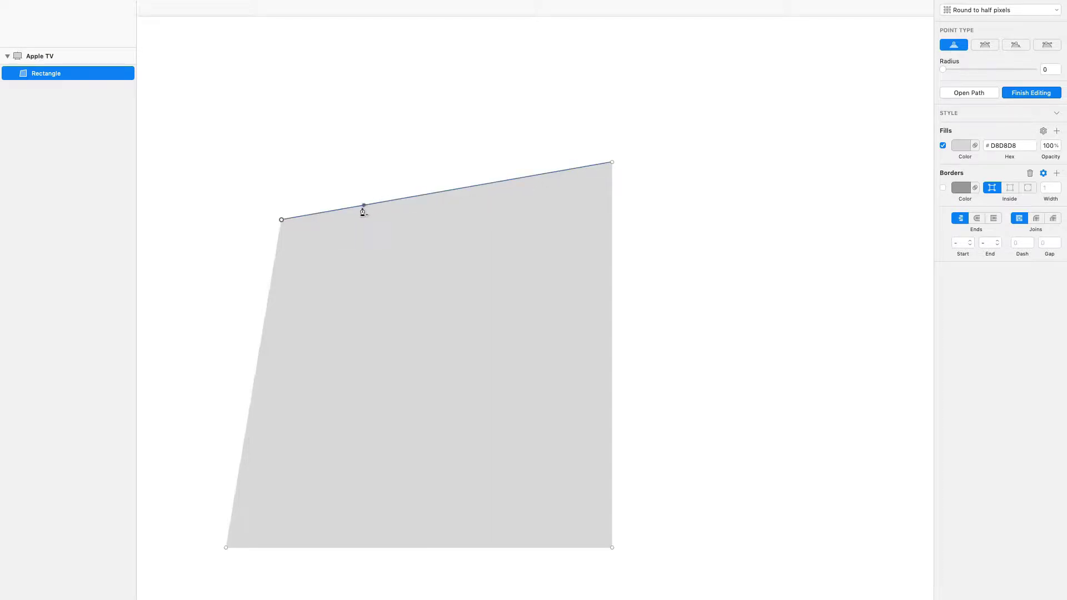
left_click(431, 194)
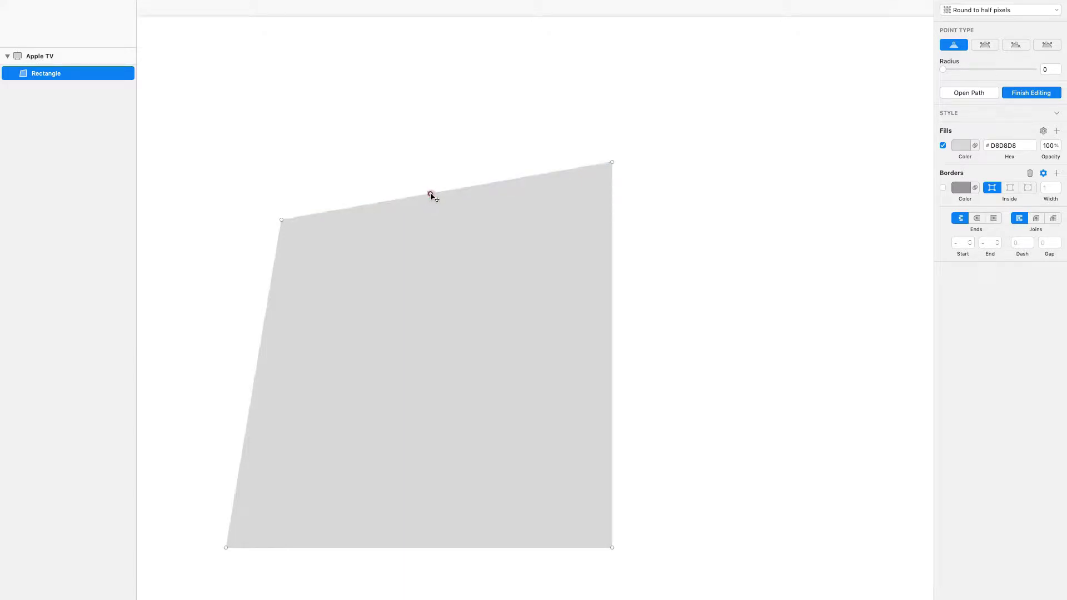
left_click_drag(431, 194, 420, 118)
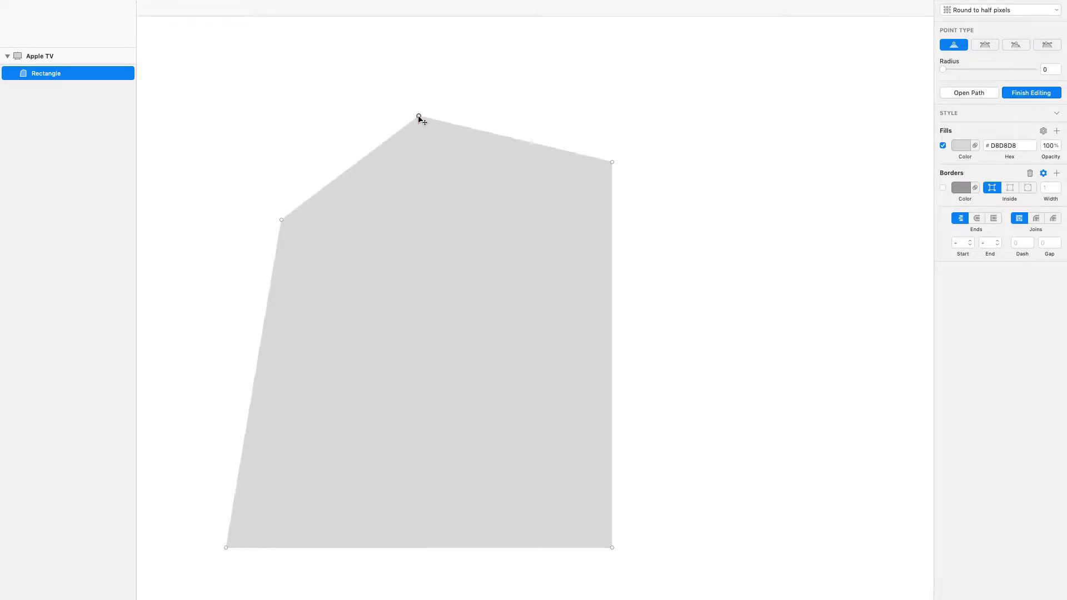
left_click_drag(419, 116, 419, 126)
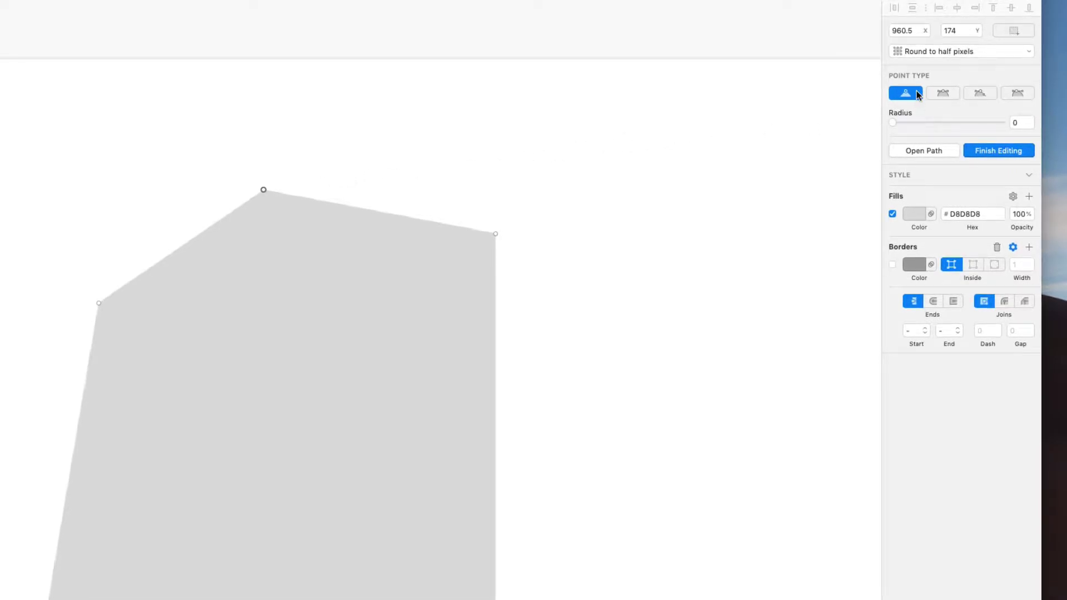
Convert the added top point to a Mirrored point and tilt its right handle to about X 1107, Y 140.5.
left_click(944, 94)
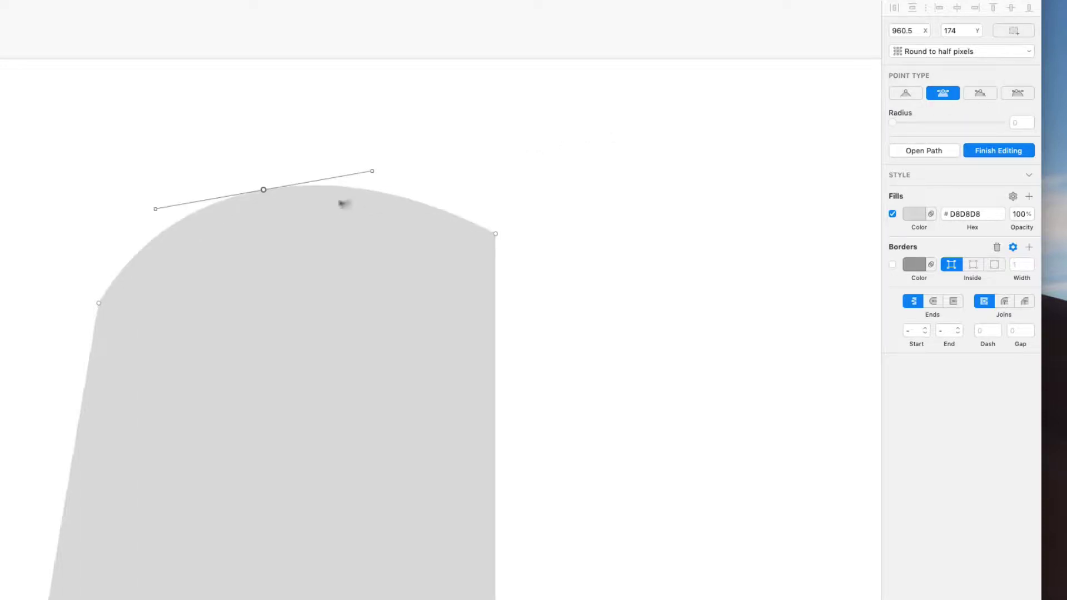
mouse_move(373, 173)
left_mouse_down()
mouse_move(305, 181)
mouse_move(467, 157)
mouse_move(284, 203)
mouse_move(428, 110)
mouse_move(452, 193)
mouse_move(339, 178)
mouse_move(385, 164)
mouse_move(331, 166)
mouse_move(374, 165)
left_mouse_up()
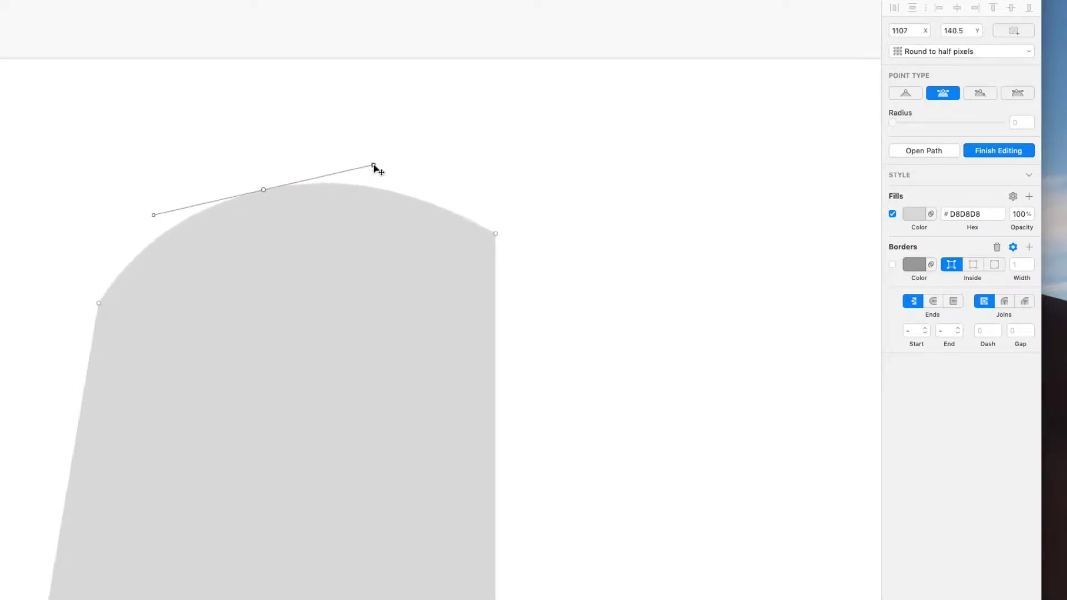
Change the top point to Disconnected and swing its right handle down and to the left, then lower its left handle separately.
left_click(982, 94)
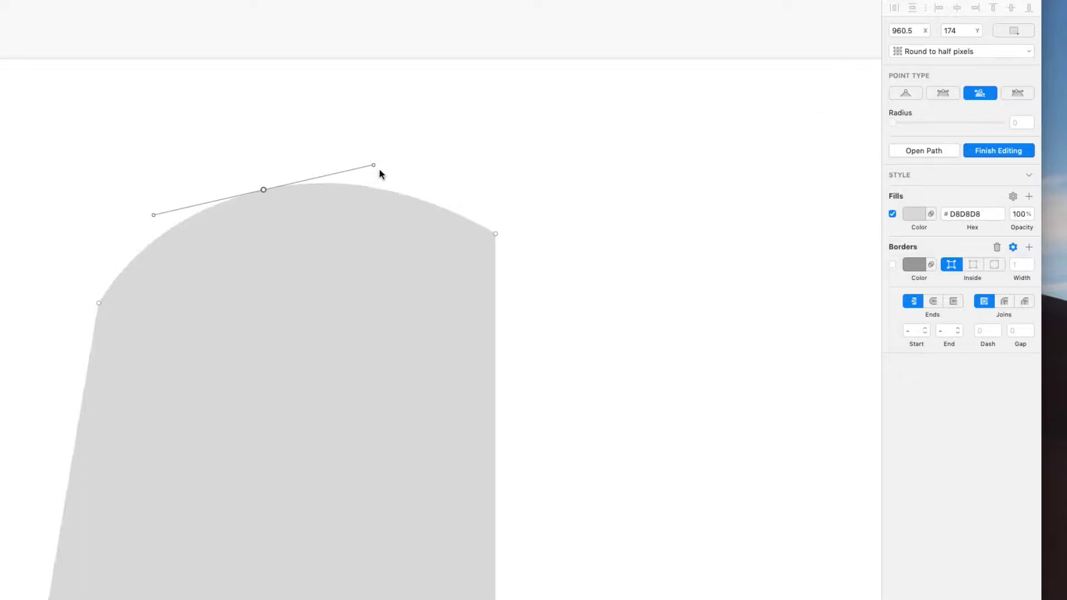
left_click_drag(372, 167, 193, 306)
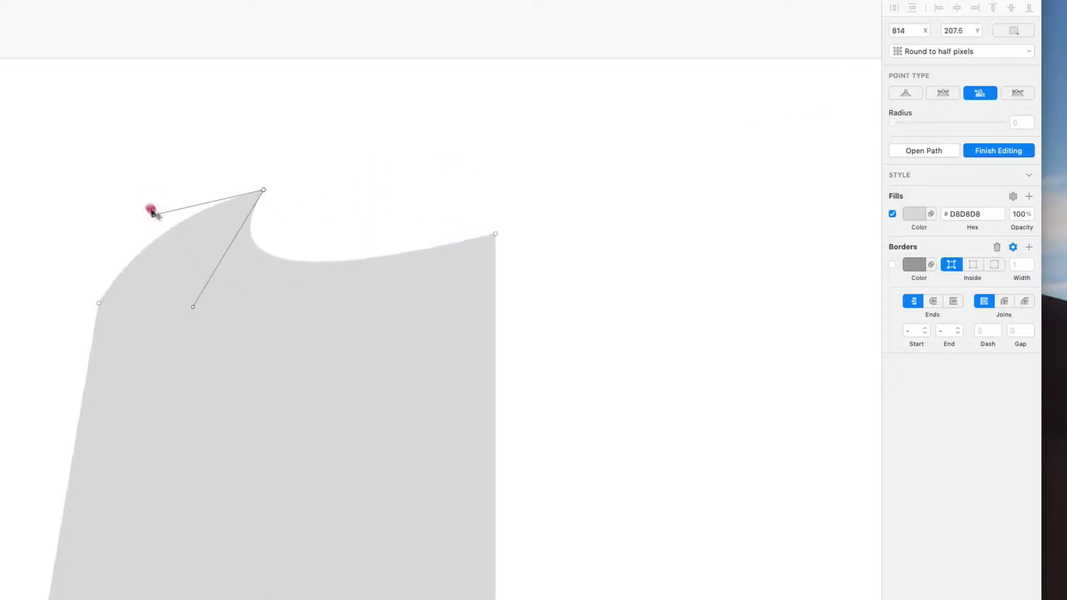
left_click_drag(151, 211, 144, 244)
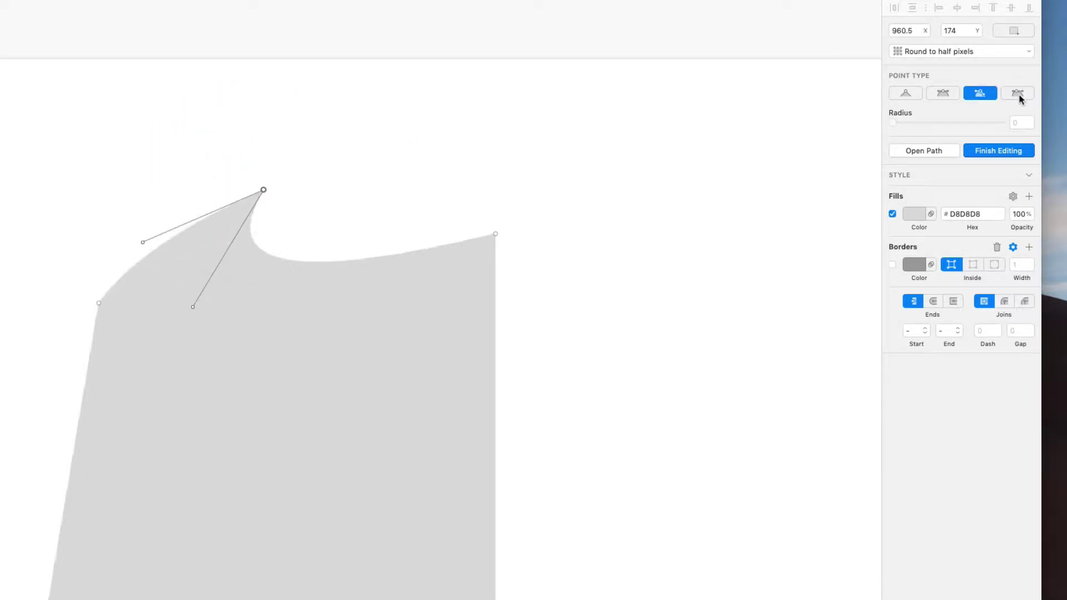
Change the top point to Asymmetric, lower its right handle slightly and finish editing the shape.
left_click(1018, 94)
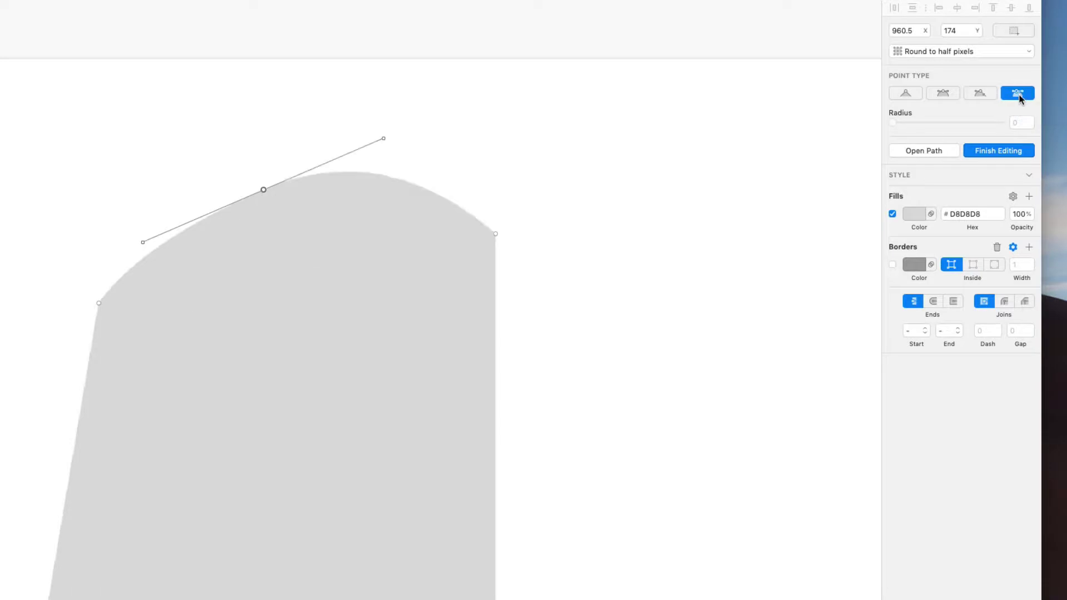
mouse_move(387, 138)
left_mouse_down()
mouse_move(359, 180)
mouse_move(256, 217)
mouse_move(422, 105)
mouse_move(219, 166)
mouse_move(314, 105)
mouse_move(352, 207)
mouse_move(228, 224)
mouse_move(269, 195)
mouse_move(262, 214)
mouse_move(248, 217)
mouse_move(350, 148)
mouse_move(335, 205)
mouse_move(328, 135)
mouse_move(400, 171)
mouse_move(385, 152)
mouse_move(374, 209)
mouse_move(387, 156)
left_mouse_up()
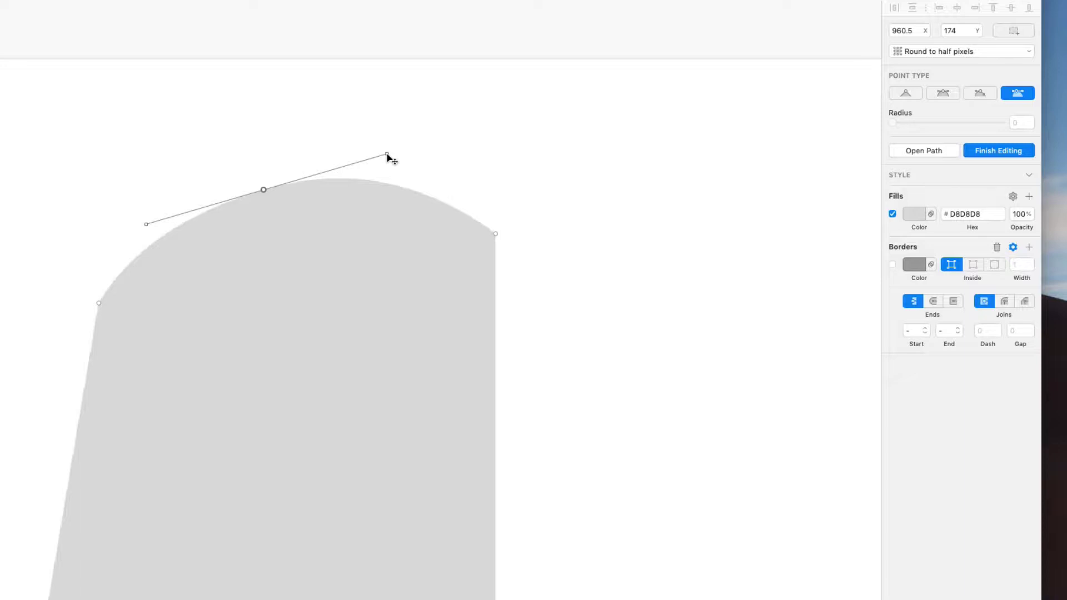
left_click(607, 487)
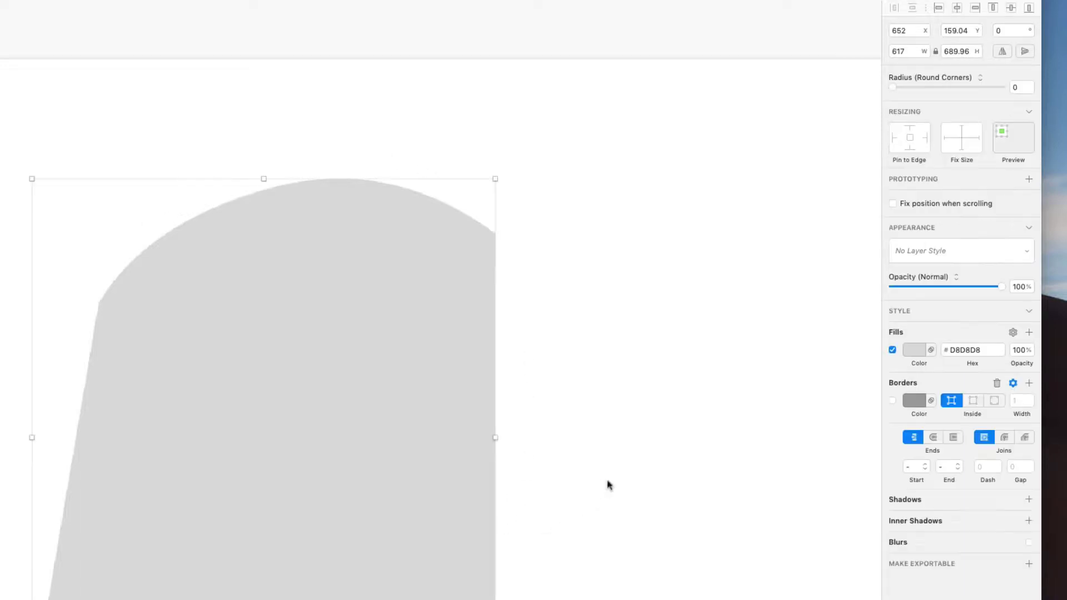
Draw a 180 × 180 square beside the large shape's right edge and round its corners with a radius of 59.
key("r")
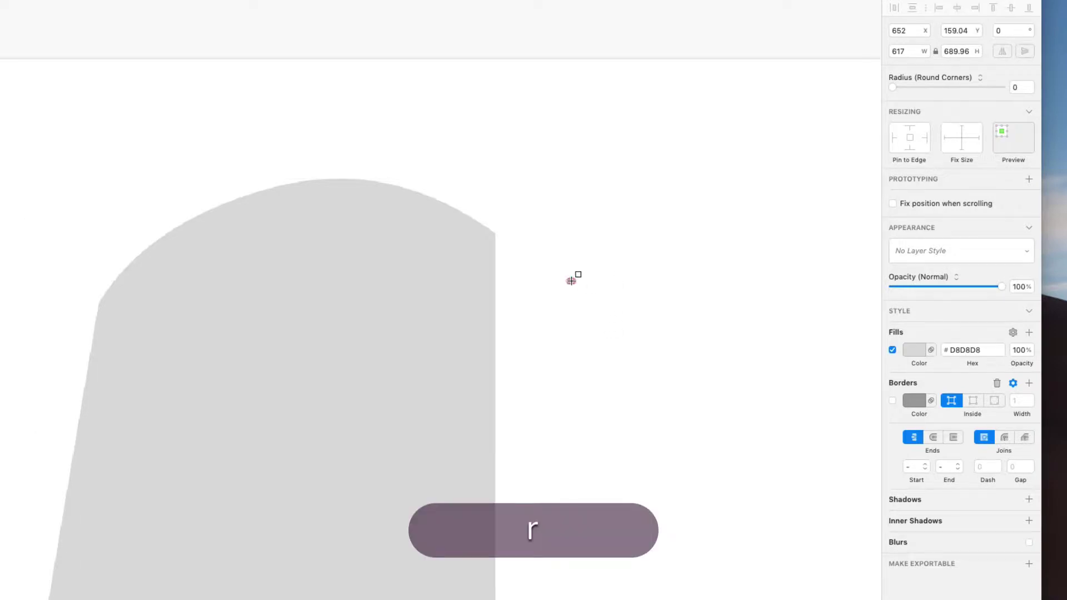
left_click_drag(572, 281, 705, 403)
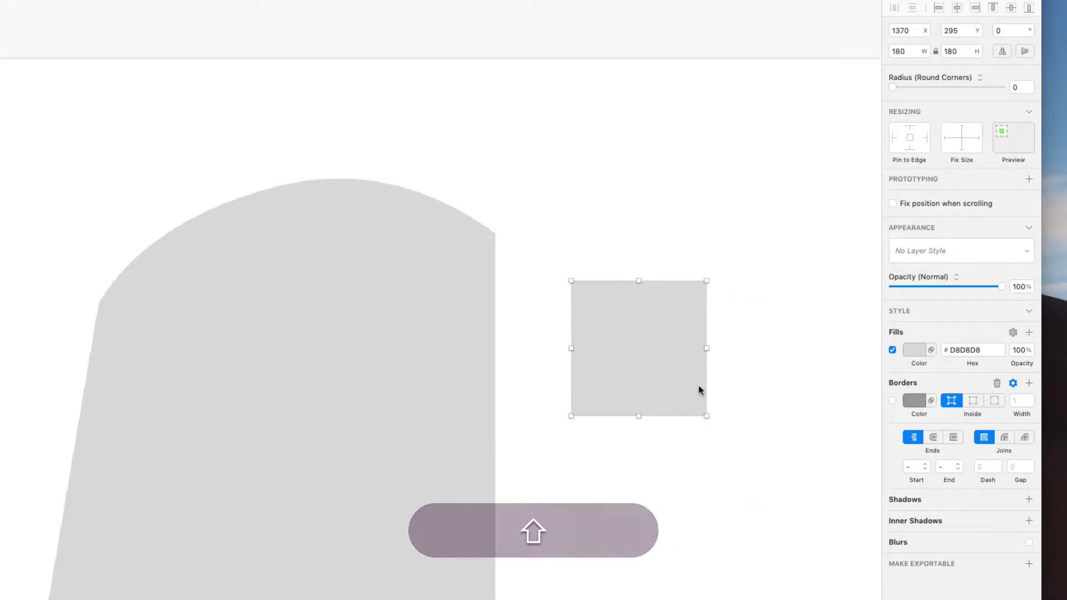
scroll(695, 306, "up", 5)
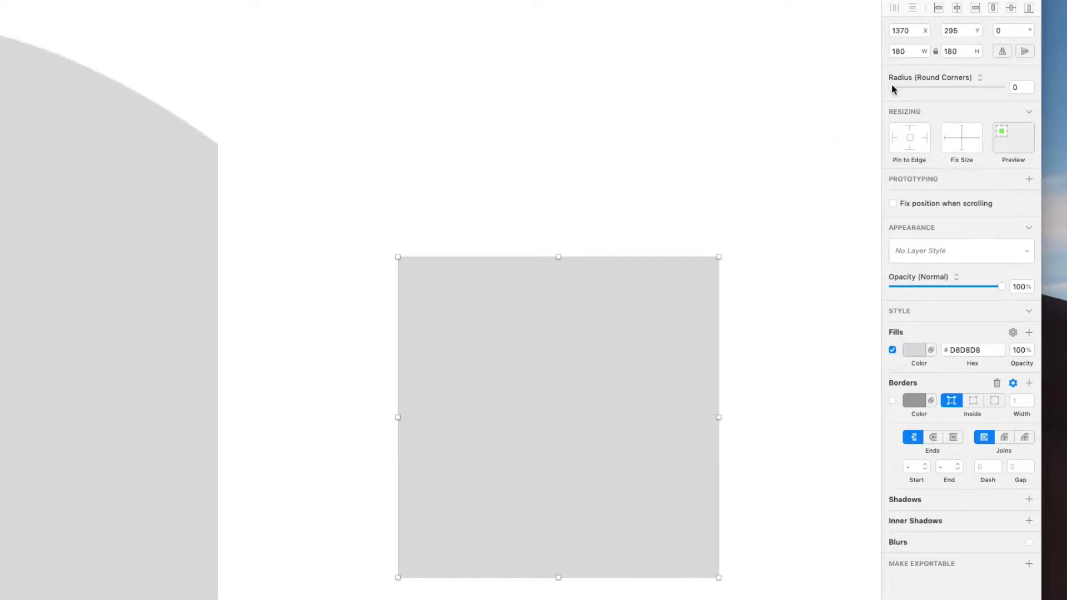
left_click_drag(917, 90, 979, 98)
left_click(679, 188)
scroll(679, 188, "right", 1)
scroll(500, 321, "right", 1)
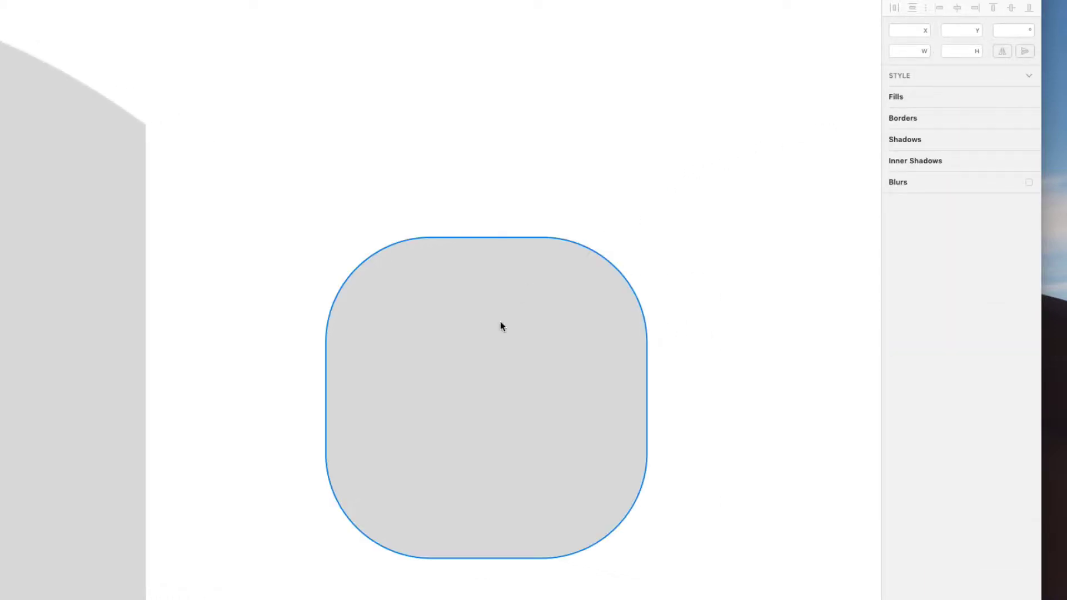
Select the rounded square and switch its radius type to Smooth Corners.
scroll(500, 321, "up", 2)
left_click(501, 321)
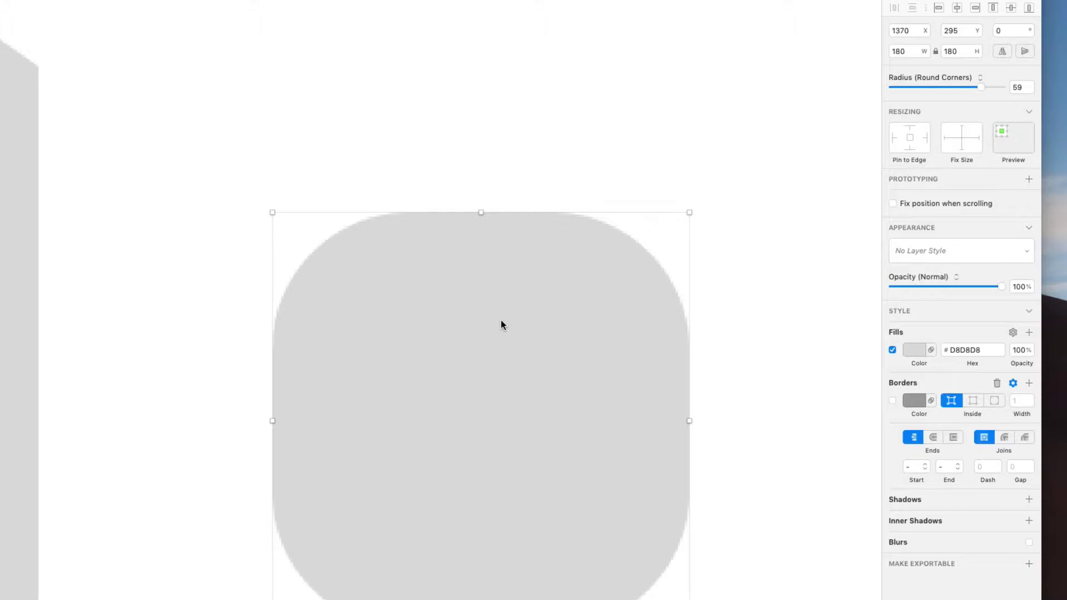
left_click(968, 79)
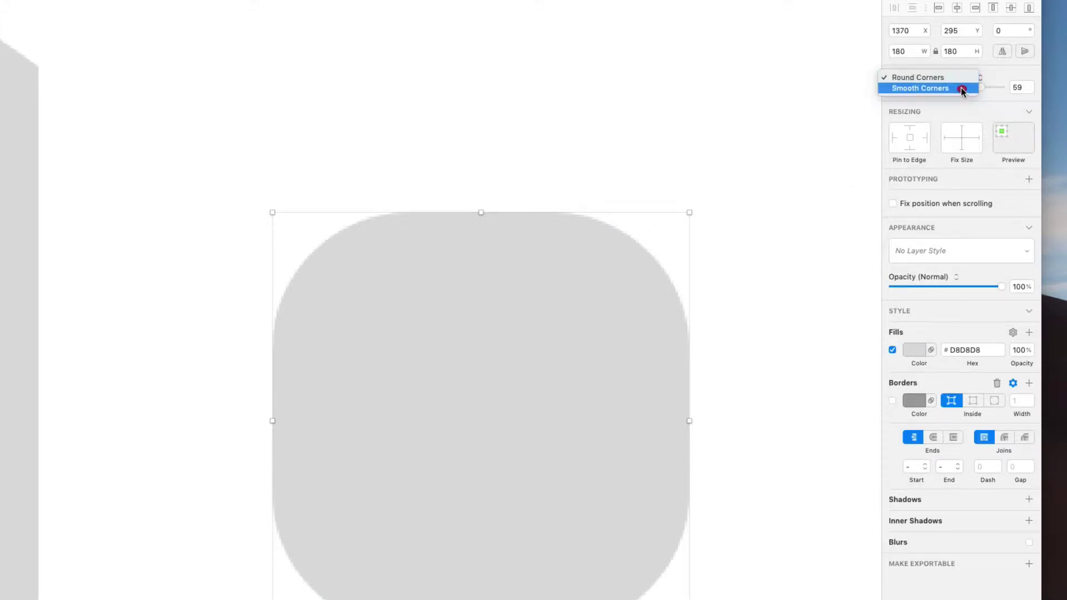
left_click(961, 89)
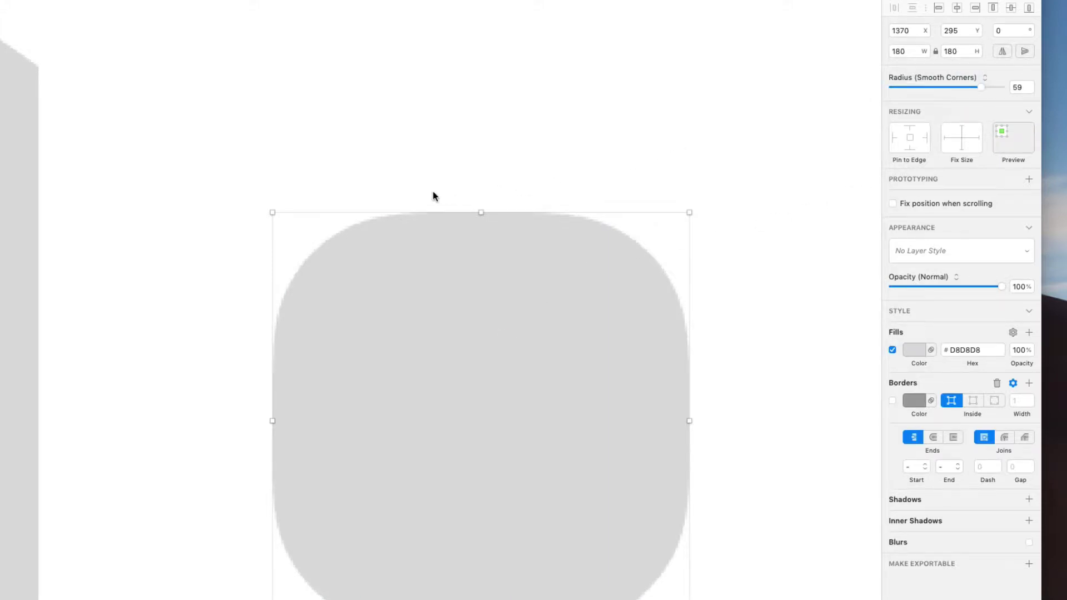
Compare the square's upper-left corner up close by switching it to Round Corners and back to Smooth Corners.
scroll(433, 195, "up", 3)
scroll(434, 195, "up", 5)
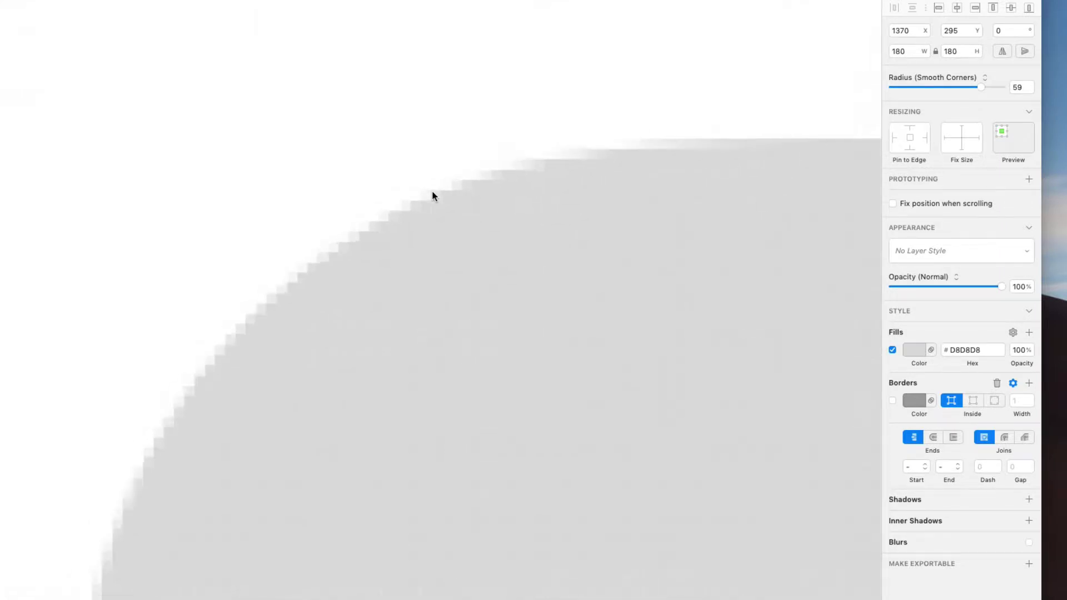
scroll(433, 195, "down", 3)
left_click(967, 81)
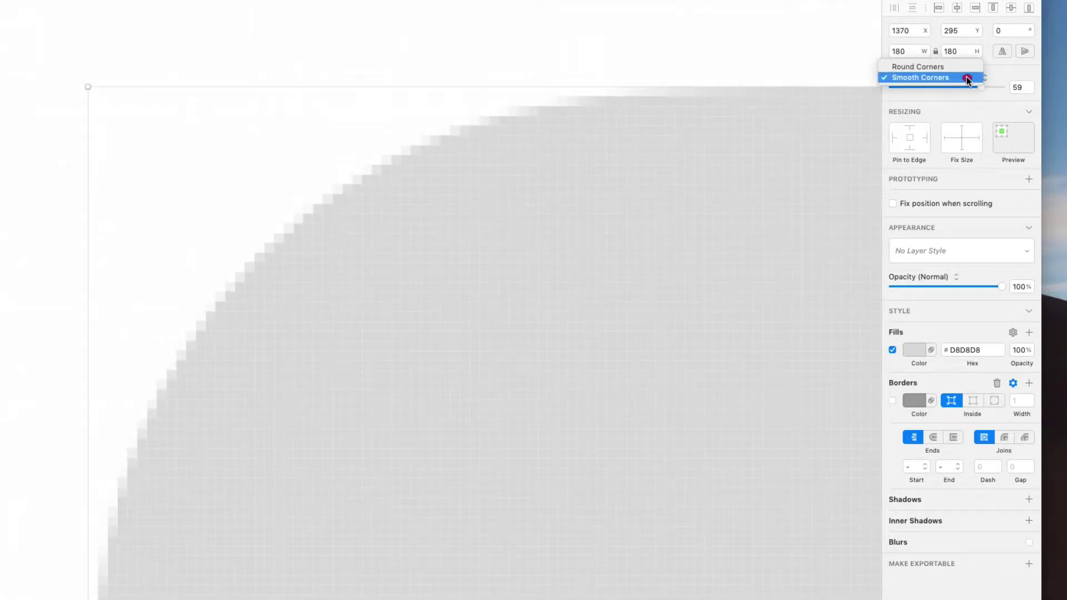
left_click(966, 70)
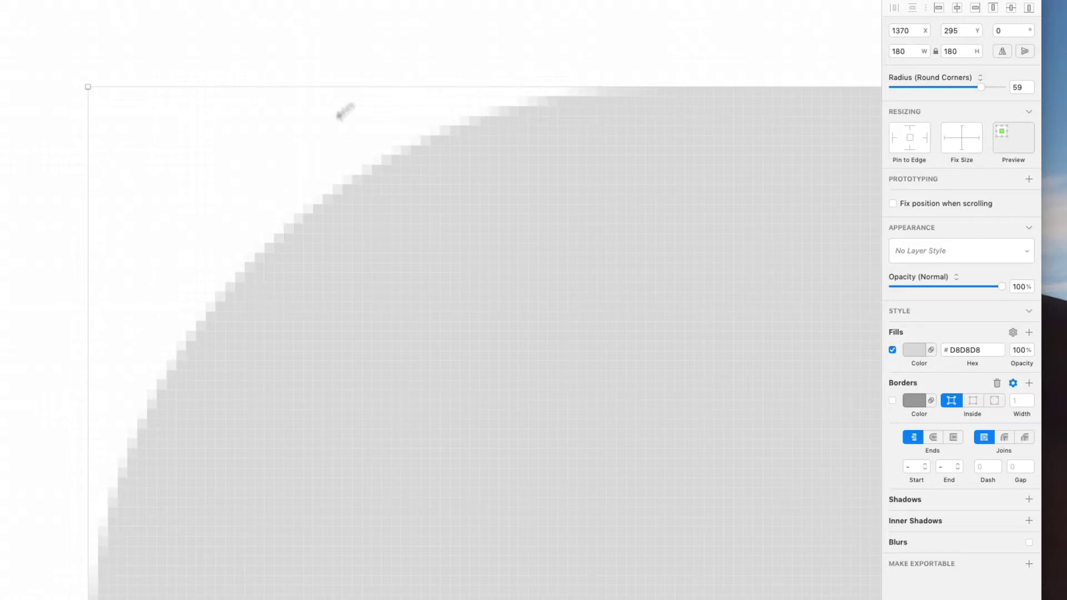
left_click(975, 77)
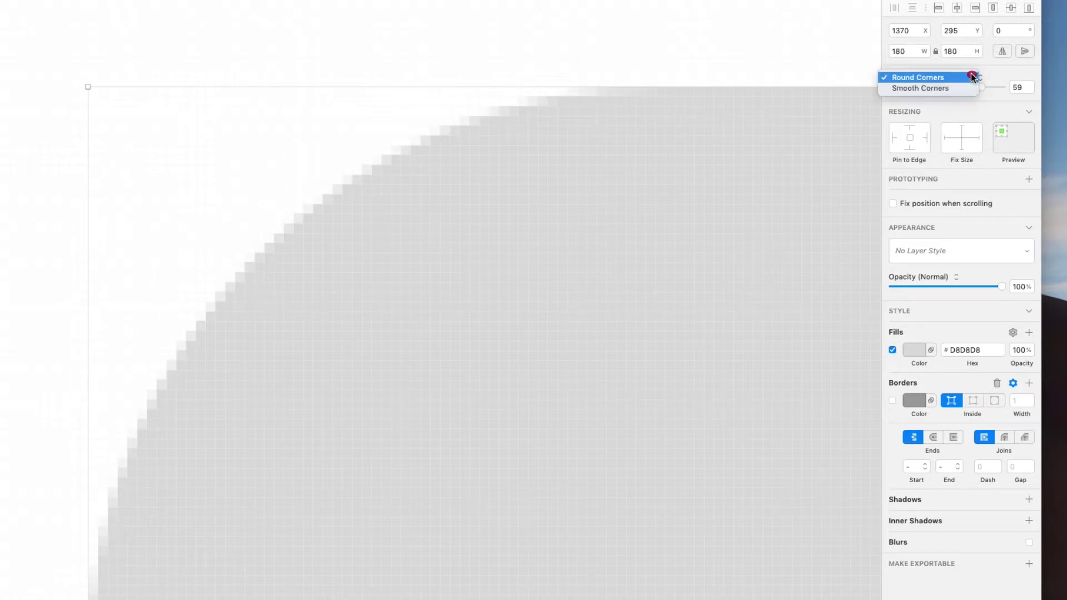
left_click(972, 87)
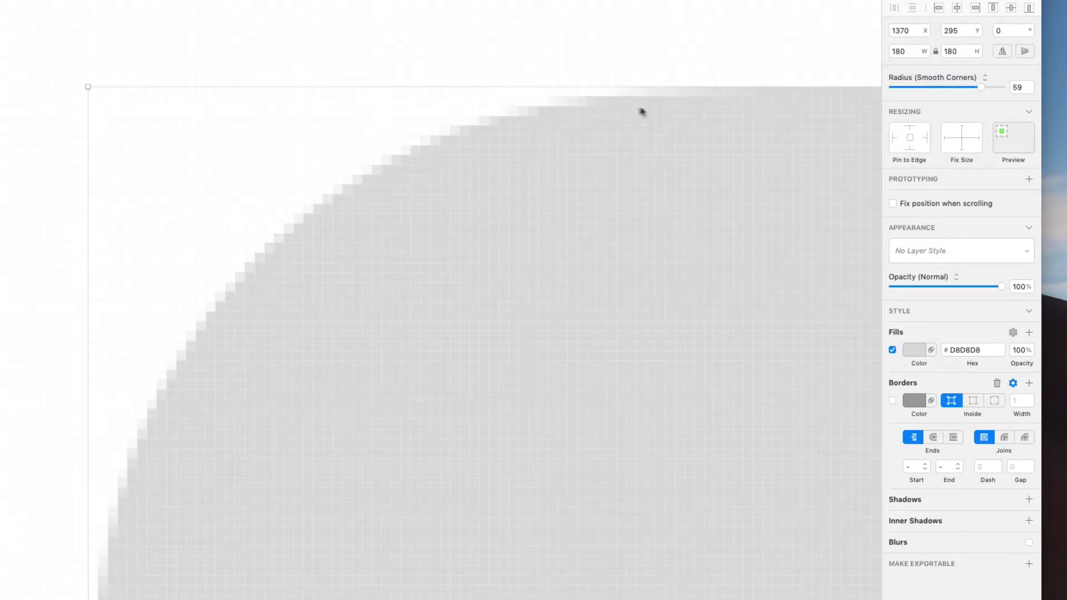
Reduce the smooth-cornered square's radius to 46 and deselect it.
key("super+2")
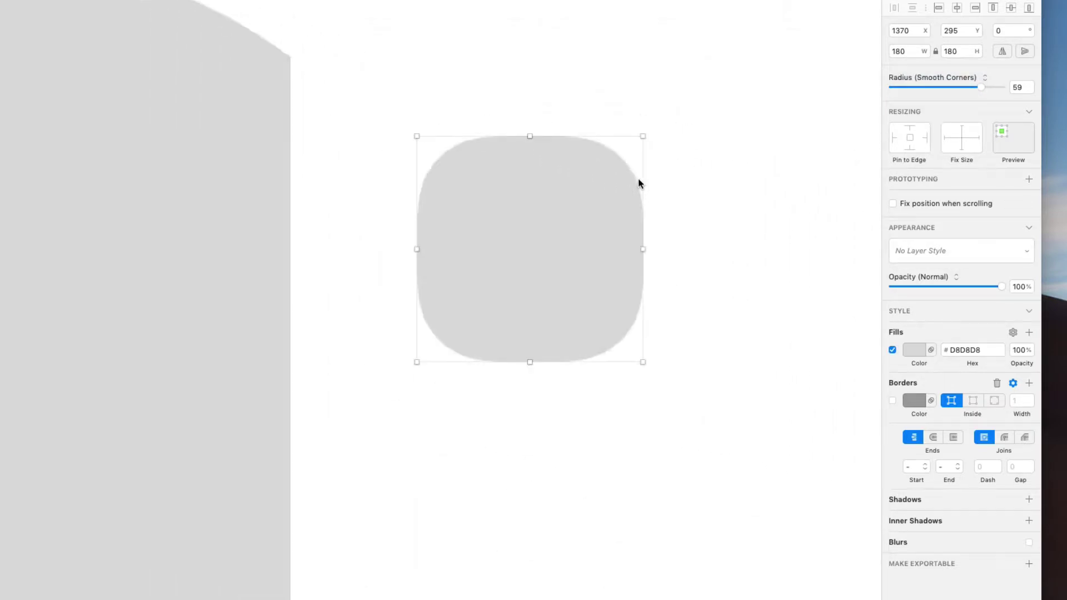
scroll(638, 181, "up", 3)
mouse_move(985, 89)
left_mouse_down()
mouse_move(951, 87)
mouse_move(1003, 87)
mouse_move(972, 88)
left_mouse_up()
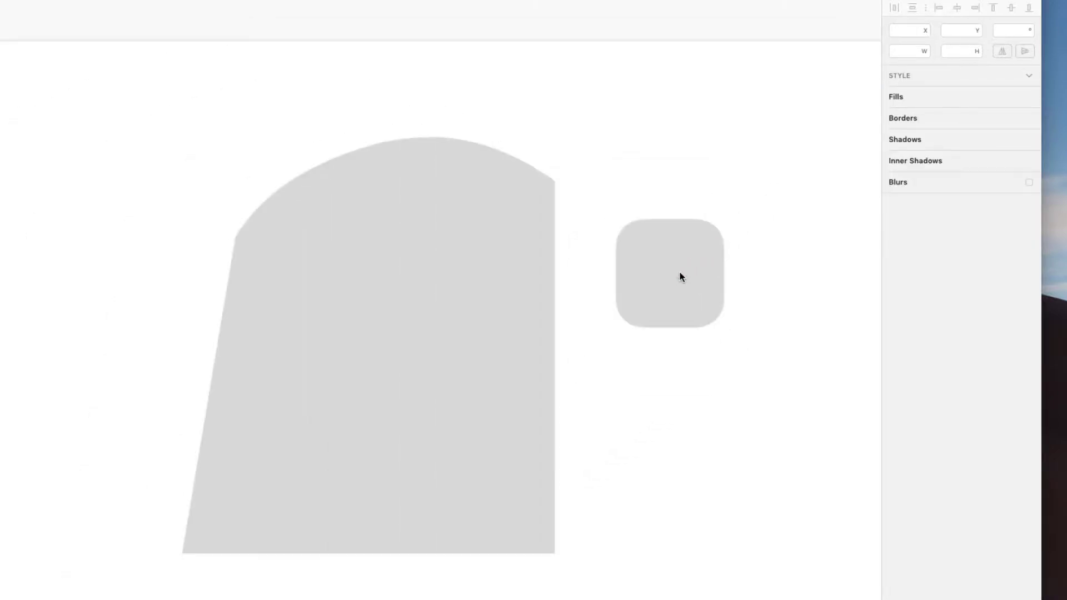
Move the smooth-cornered square up and closer to the large shape, to about X 1306, Y 244.
scroll(679, 276, "right", 5)
scroll(679, 276, "up", 2)
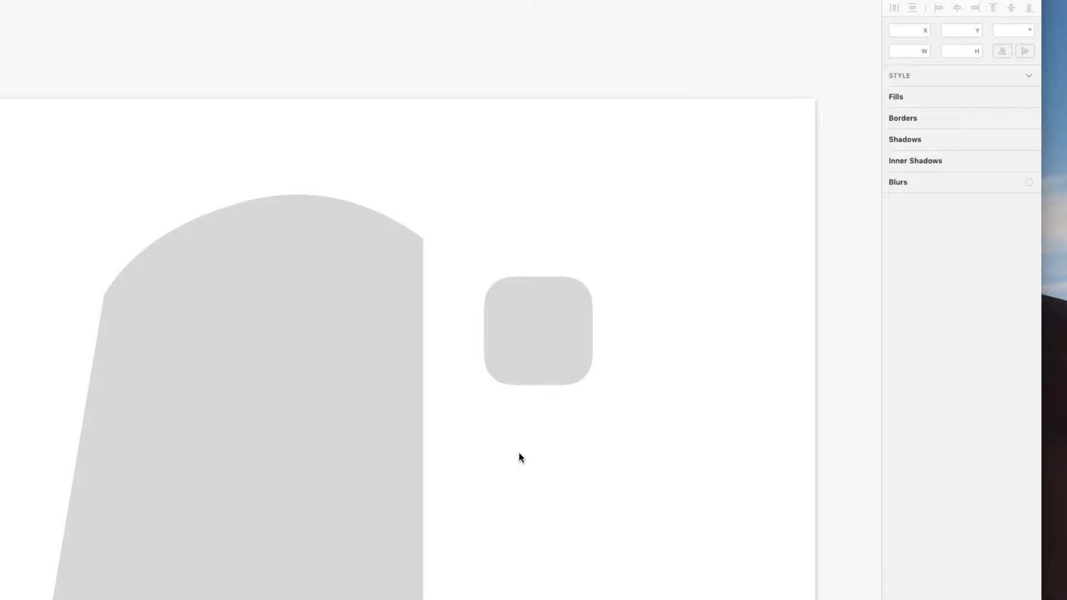
scroll(520, 457, "up", 3)
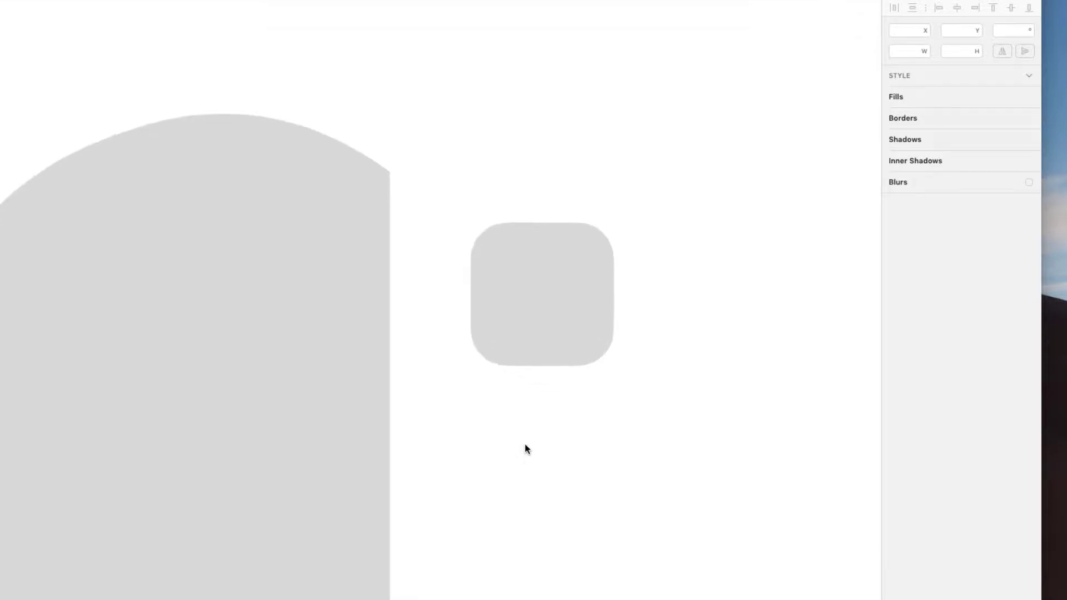
scroll(524, 443, "left", 2)
scroll(524, 444, "up", 2)
scroll(607, 349, "up", 3)
scroll(609, 350, "left", 3)
scroll(609, 350, "down", 1)
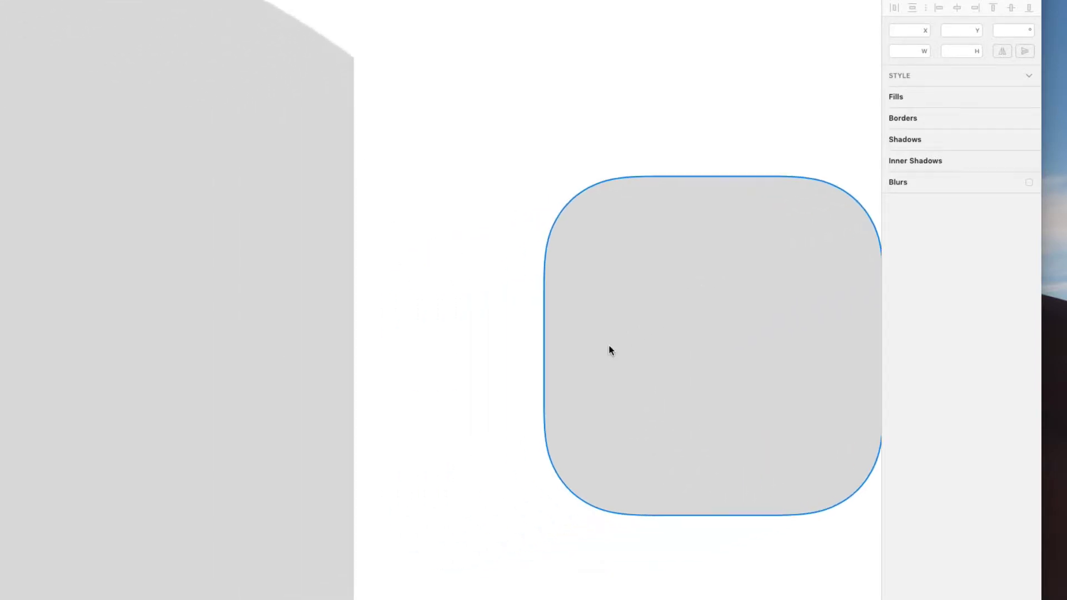
scroll(610, 350, "up", 1)
scroll(608, 347, "down", 2)
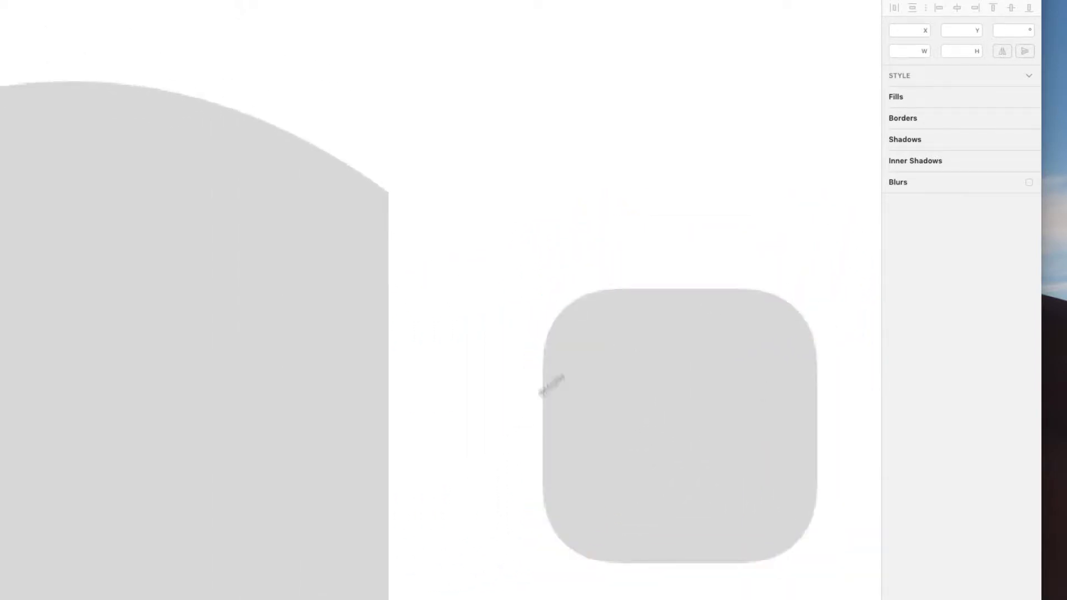
left_click_drag(638, 331, 540, 253)
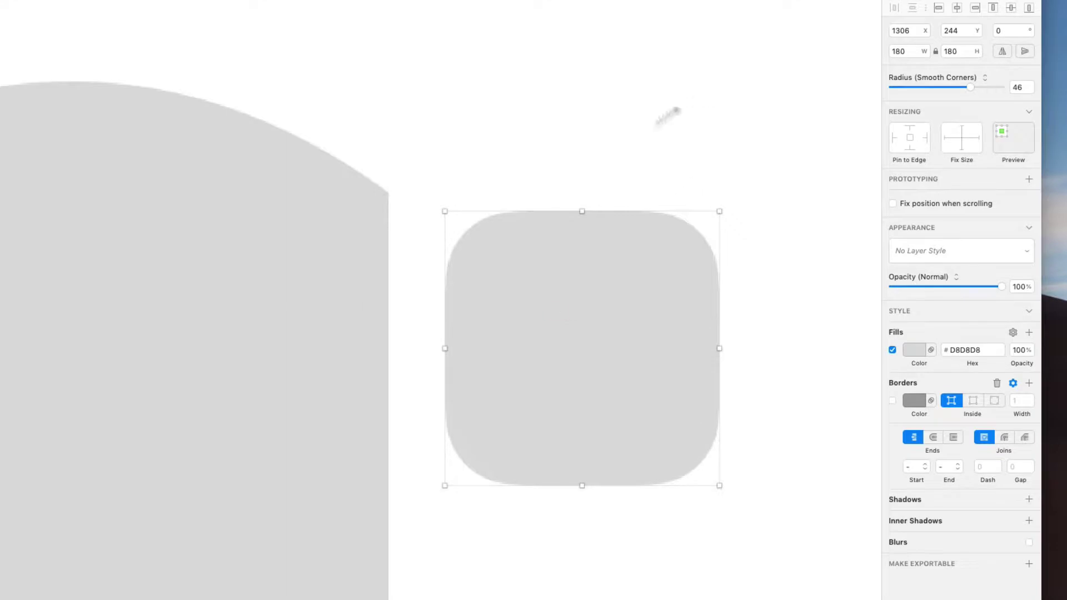
Turn off the pixel preview and inspect the square's upper-left corner up close without a selection.
scroll(493, 260, "up", 5)
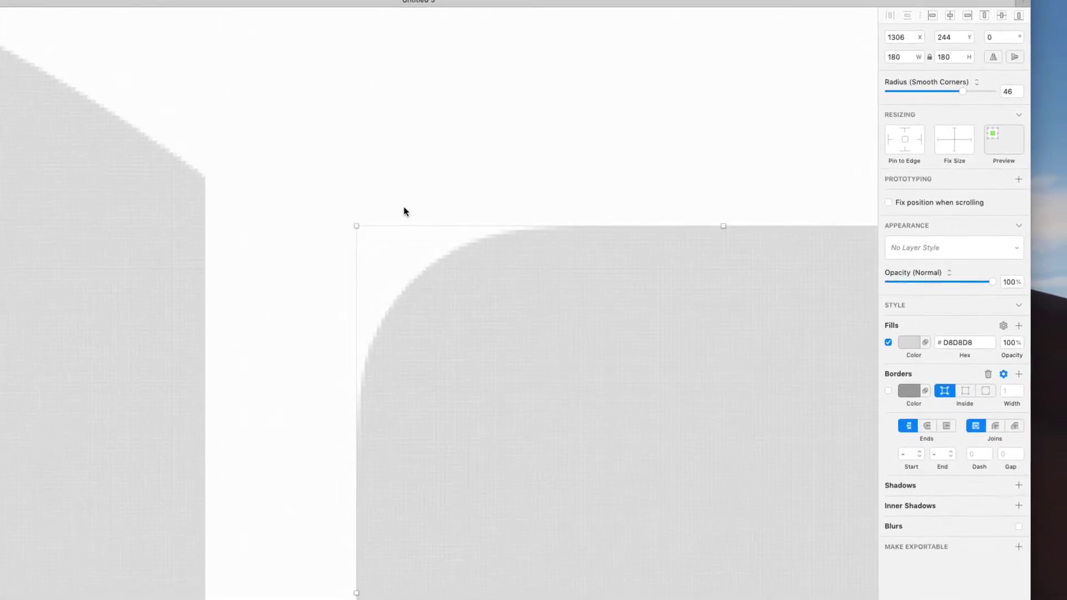
left_click(828, 25)
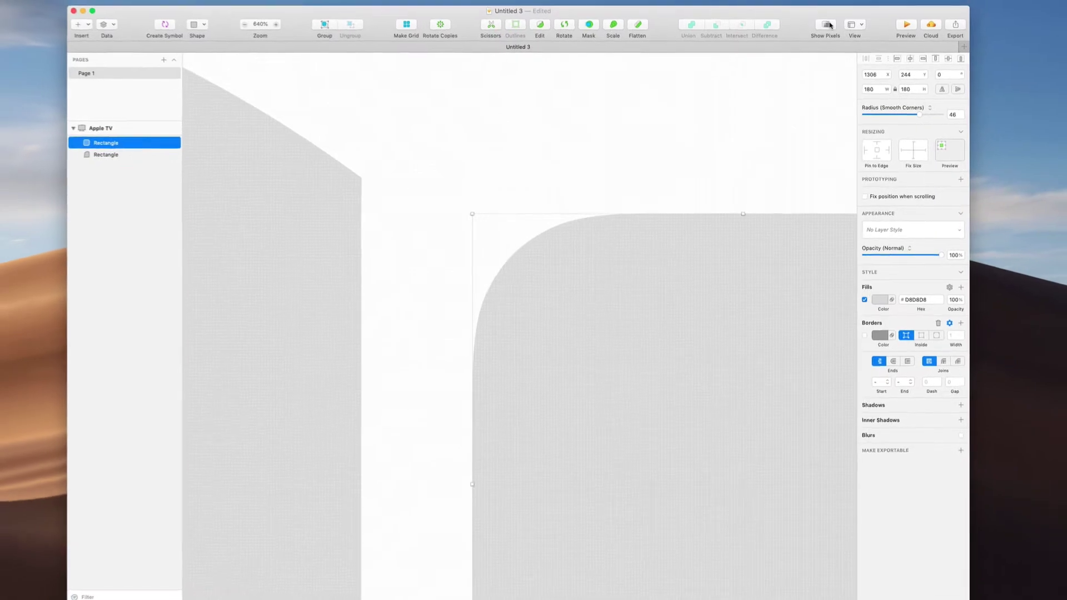
left_click(528, 202)
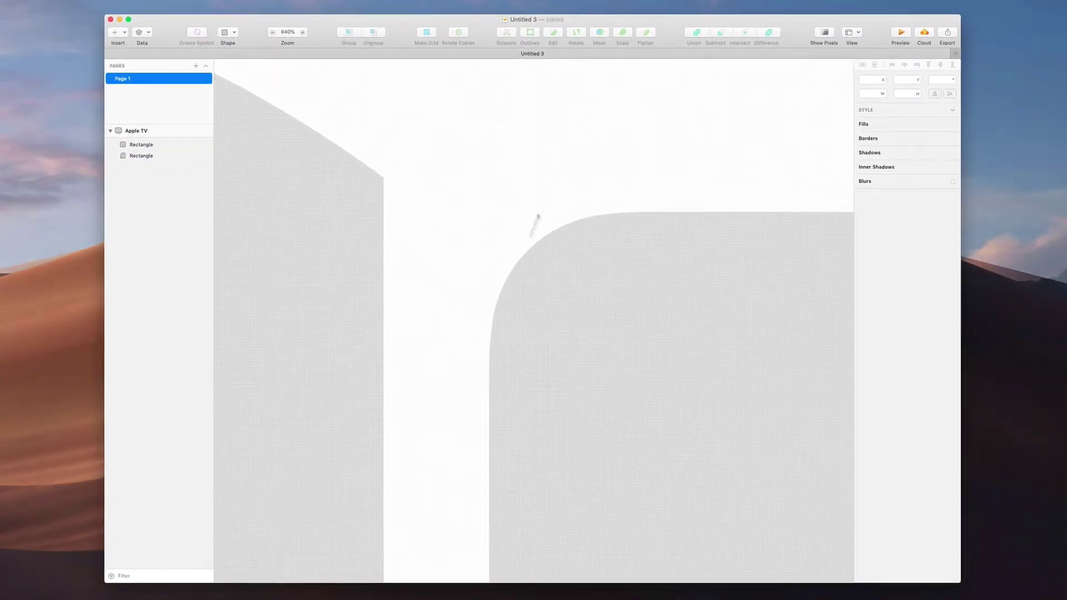
scroll(498, 276, "up", 5)
scroll(514, 271, "down", 10)
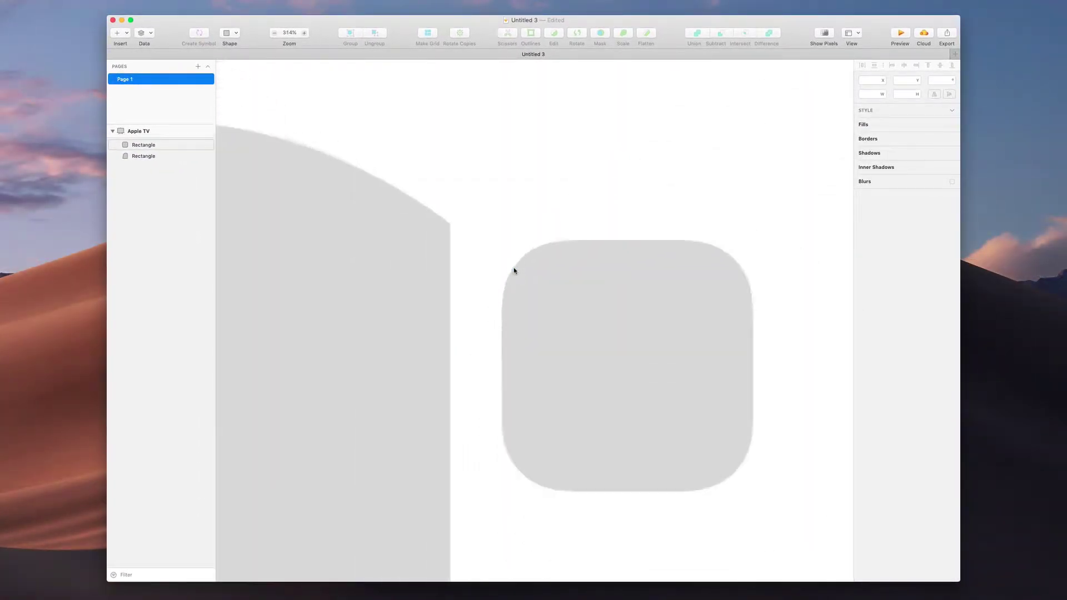
scroll(513, 269, "left", 5)
scroll(536, 250, "right", 2)
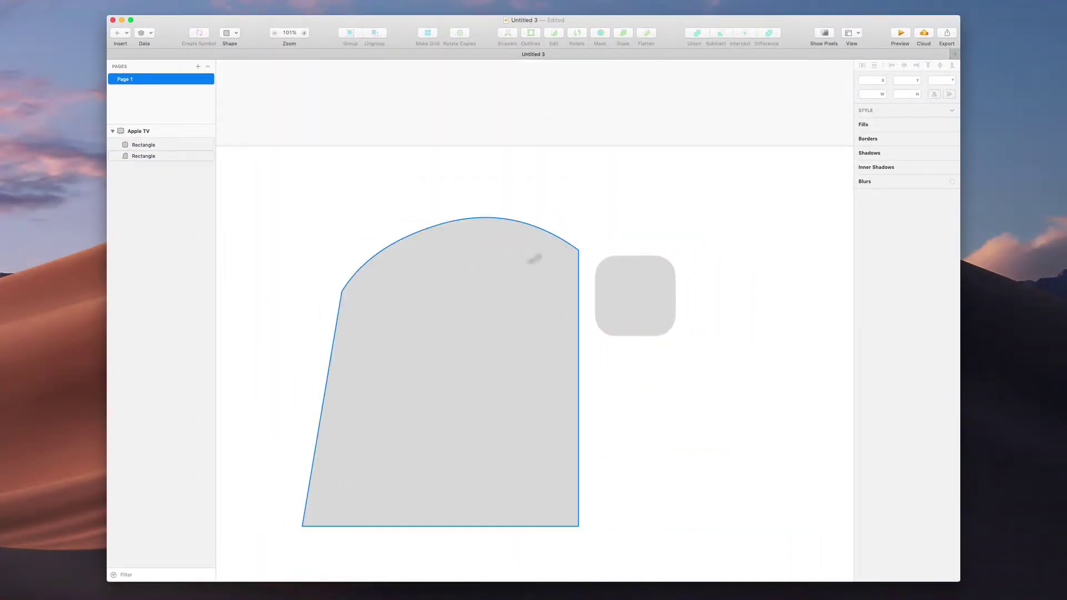
Reposition the rounded square beside the large shape's right edge and enlarge it proportionally to about 412 × 412.
left_click_drag(672, 309, 701, 331)
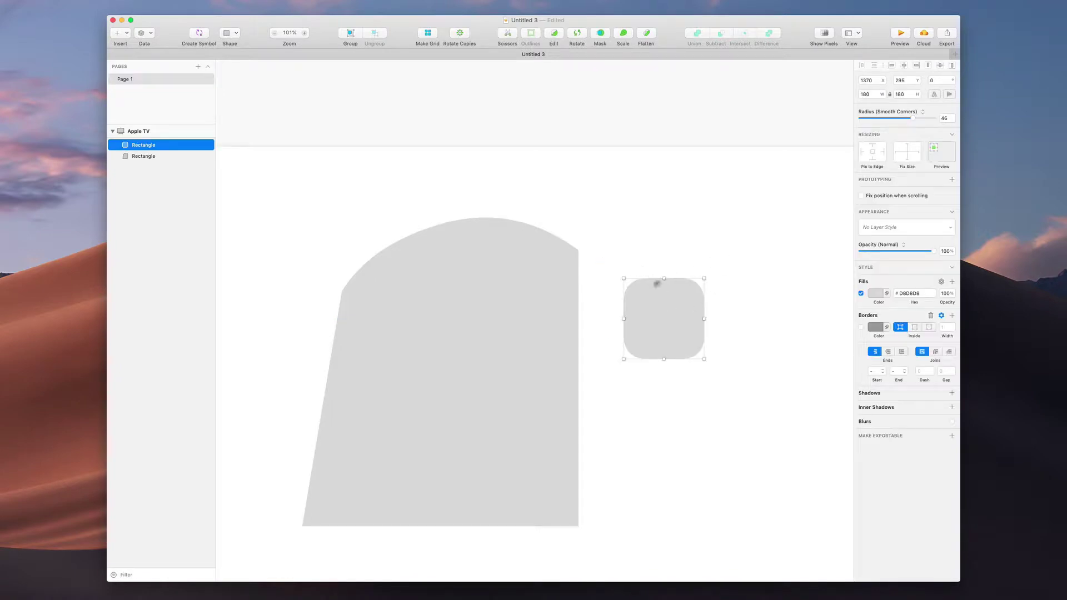
left_click_drag(663, 325, 629, 293)
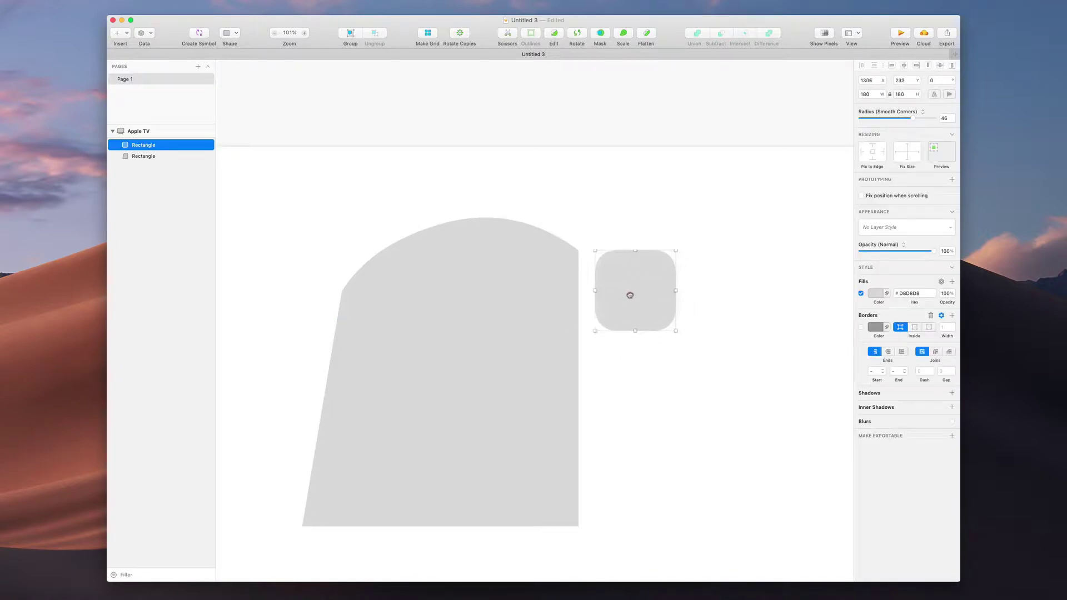
left_click_drag(669, 330, 789, 448)
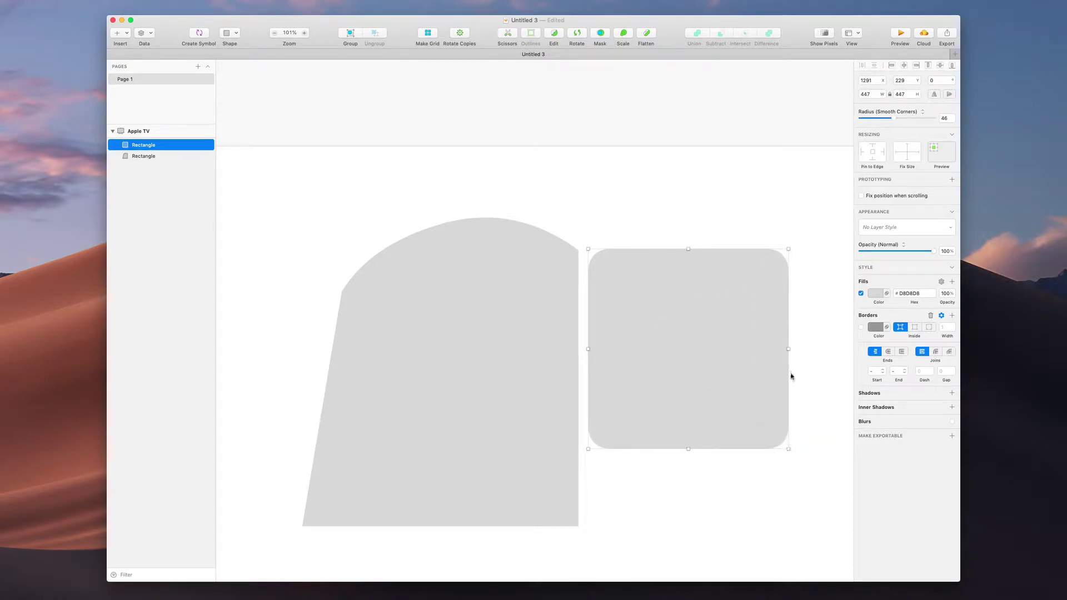
mouse_move(789, 349)
left_mouse_down()
mouse_move(665, 362)
mouse_move(781, 341)
mouse_move(639, 361)
mouse_move(741, 341)
mouse_move(822, 341)
mouse_move(678, 357)
mouse_move(773, 348)
left_mouse_up()
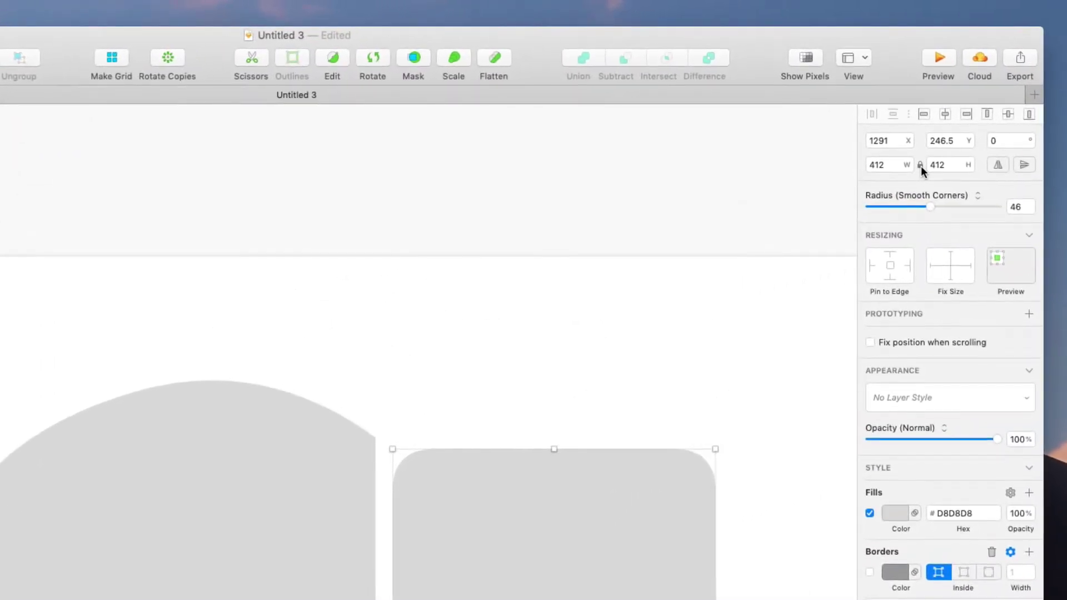
Unlock the rounded square's proportions and resize it freely to a rectangle about 329 wide and 424 high.
left_click(920, 165)
left_click_drag(715, 597, 607, 597)
left_click_drag(608, 455, 650, 439)
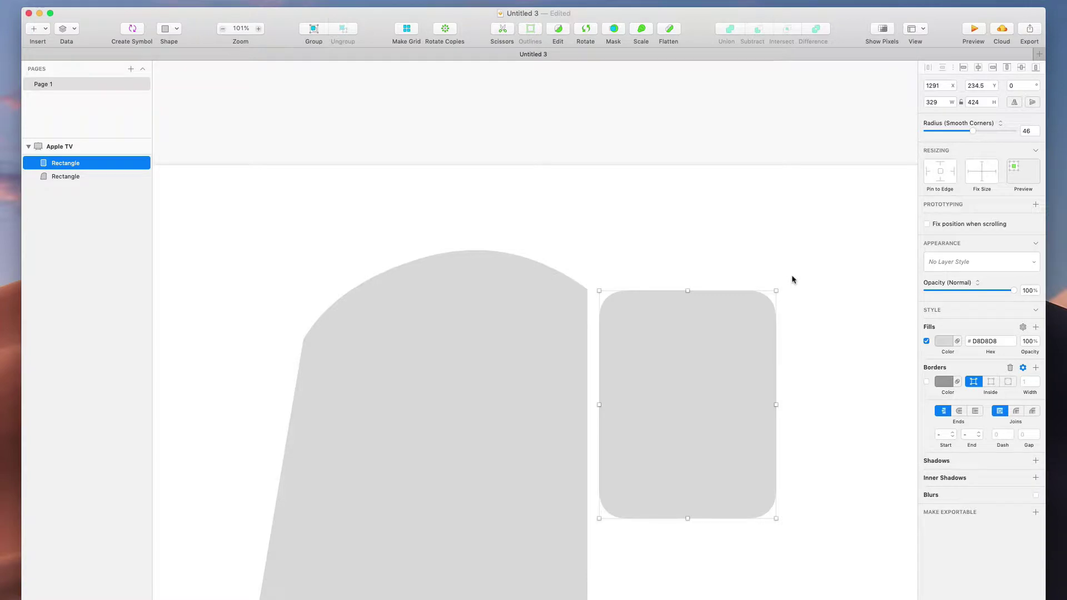
Rotate the rounded rectangle clockwise about its centre to 20° with the Rotate tool.
key("super")
key("shift")
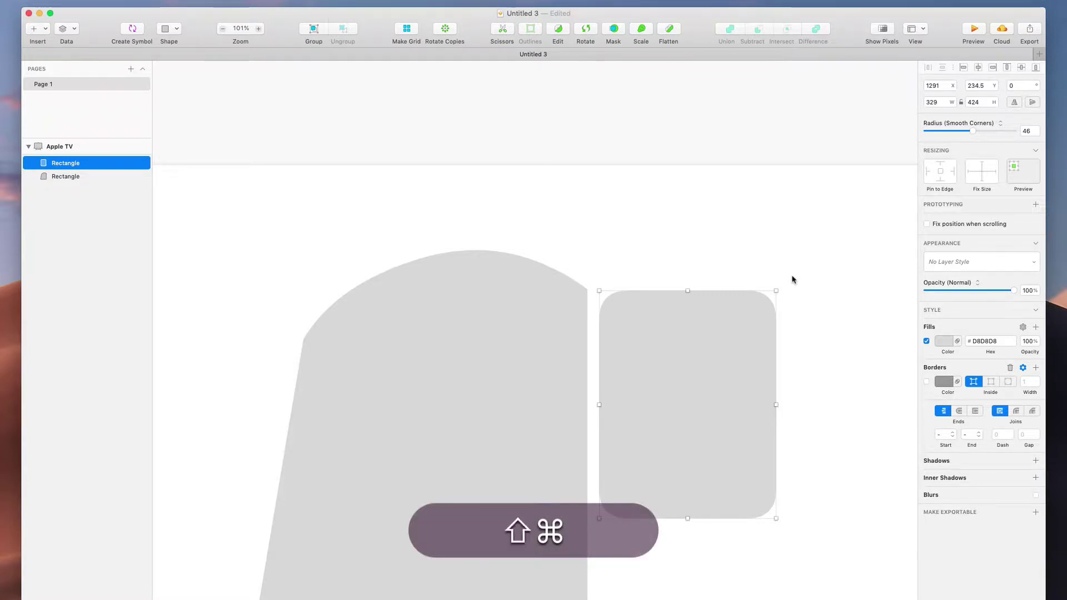
key("shift+super+r")
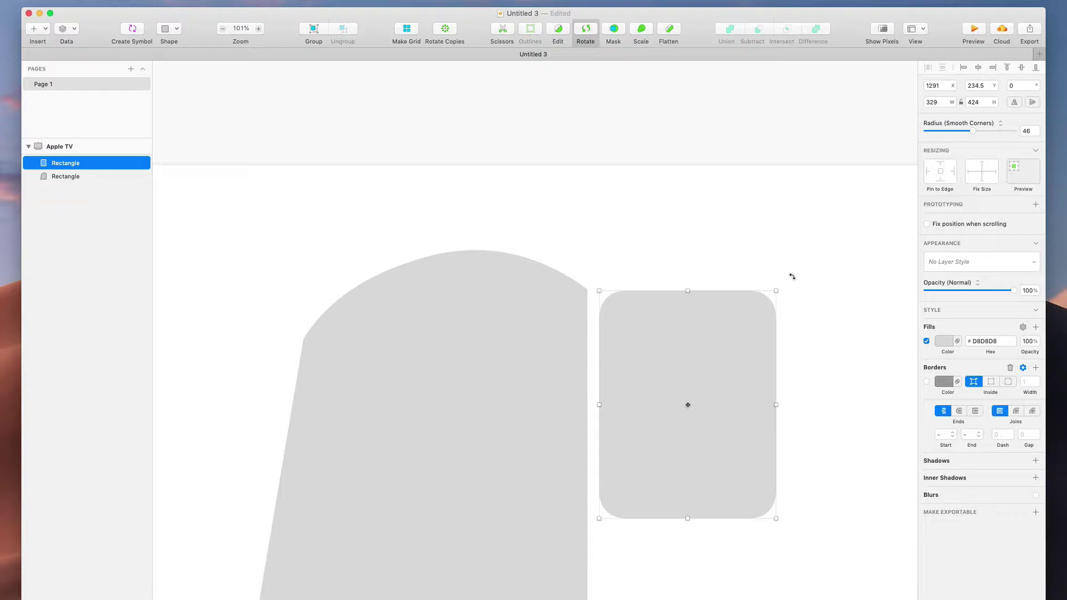
left_click_drag(791, 276, 809, 331)
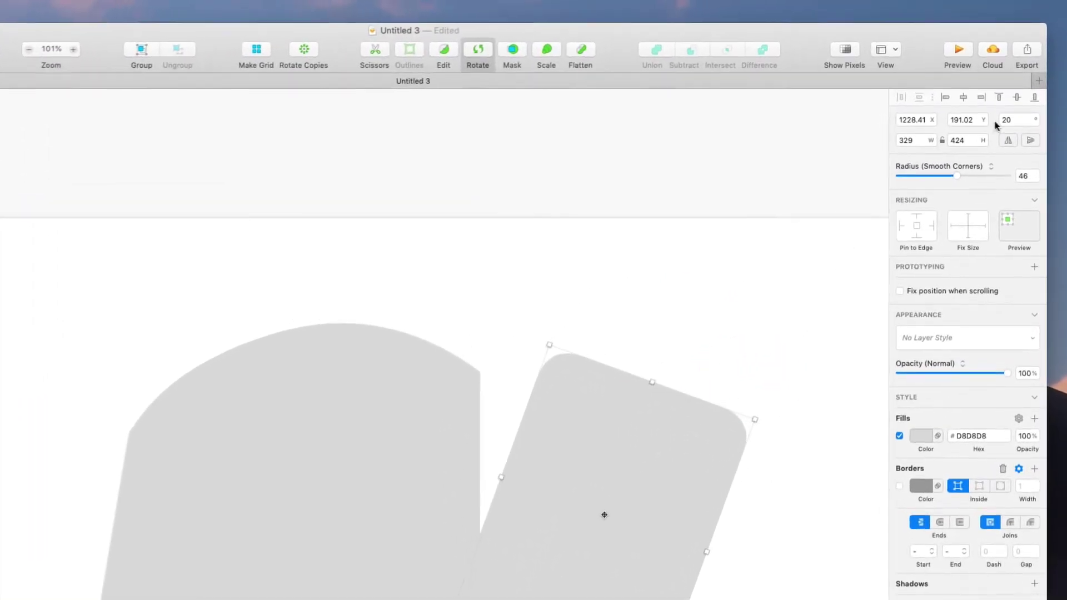
Set the rounded rectangle's rotation to exactly 45°, and adjust it to 46°.
left_click(1003, 120)
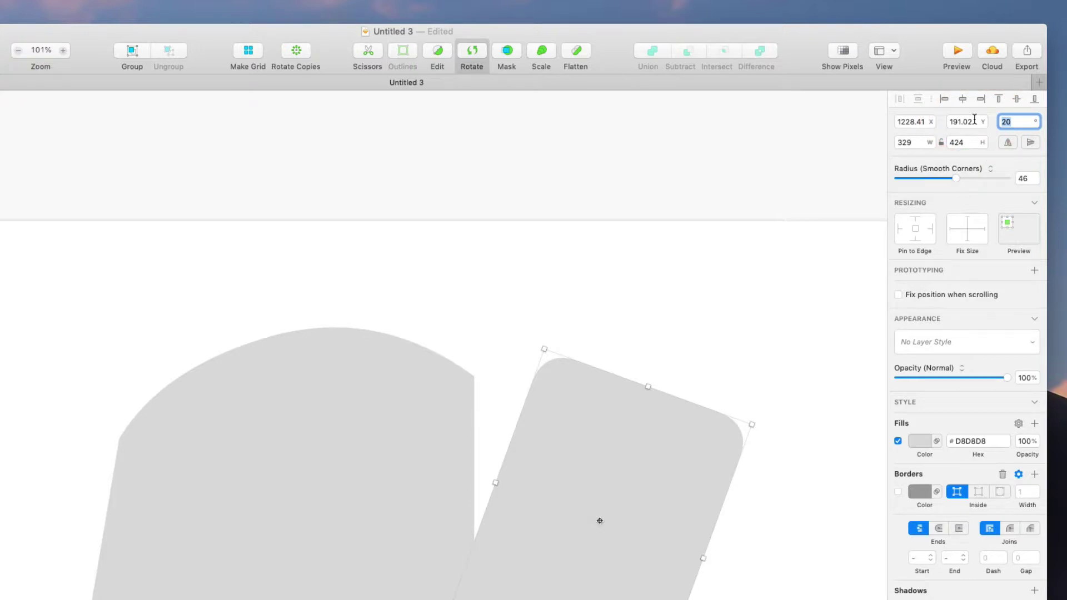
type("45")
key("Return")
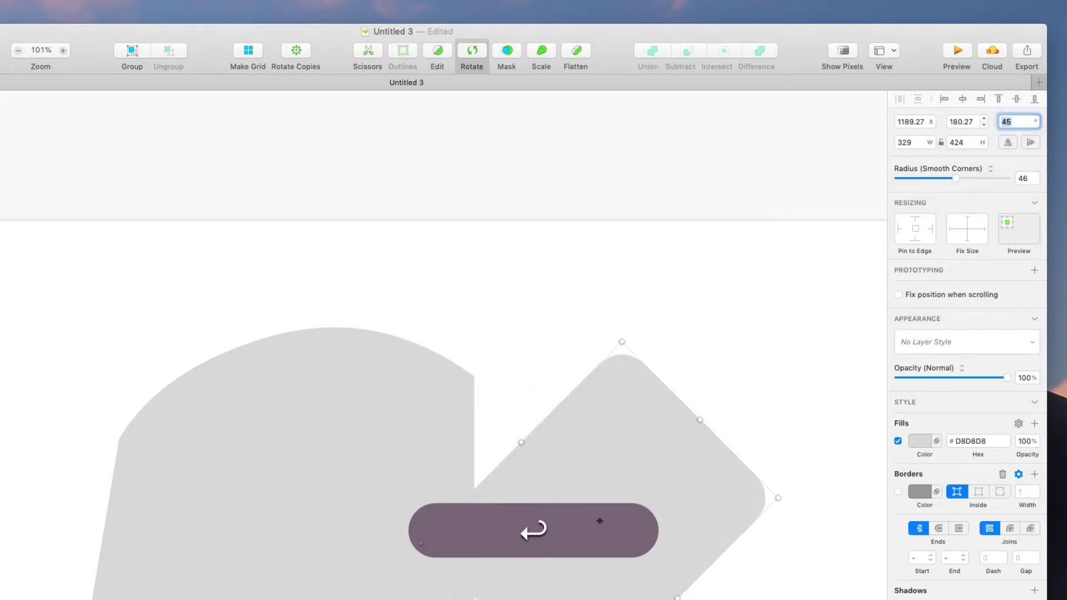
key("Right")
key("BackSpace")
type("6")
key("Return")
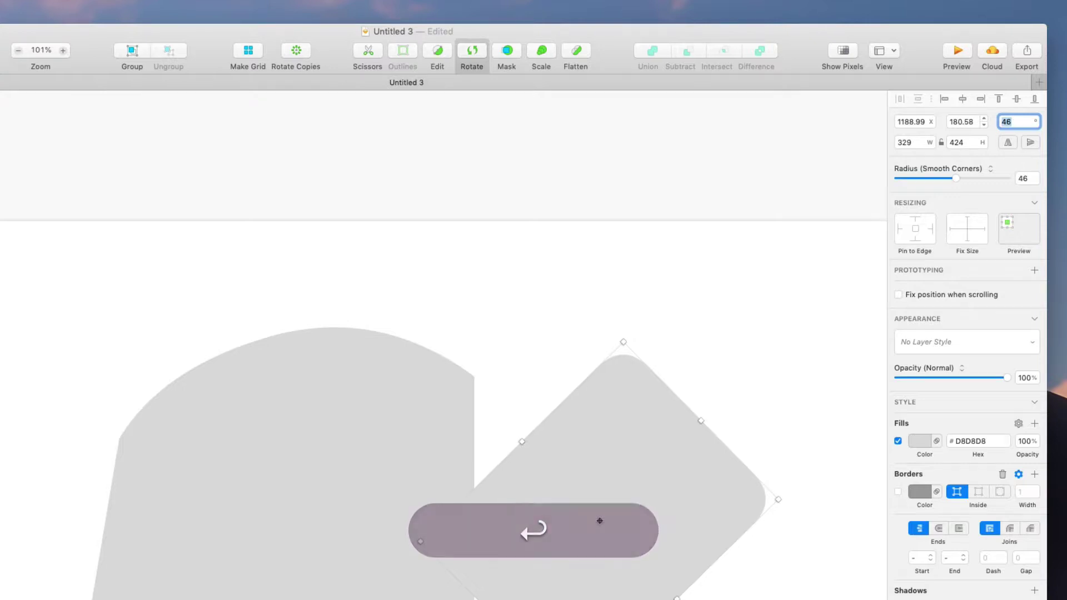
Rotate the rounded rectangle freely to 52° and move it clear of the large shape's right edge.
key("Right")
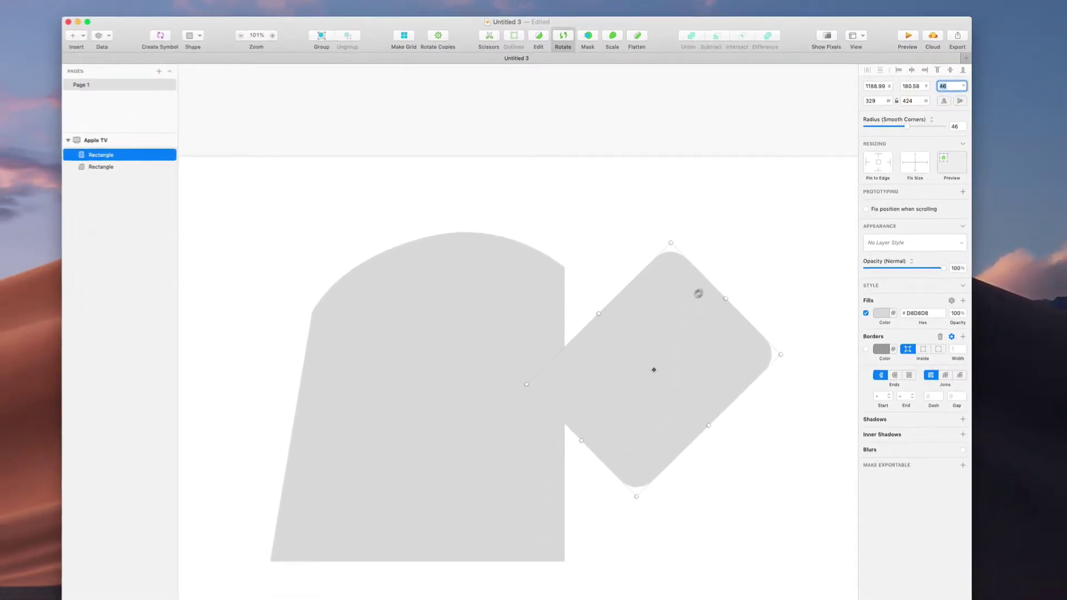
left_click_drag(678, 214, 704, 263)
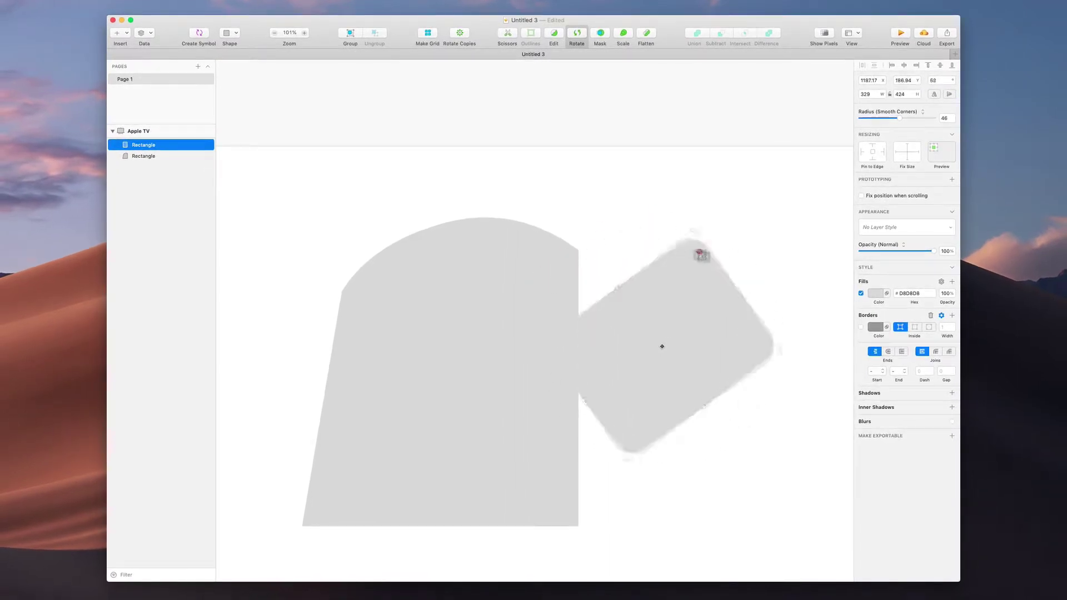
left_click_drag(751, 287, 593, 185)
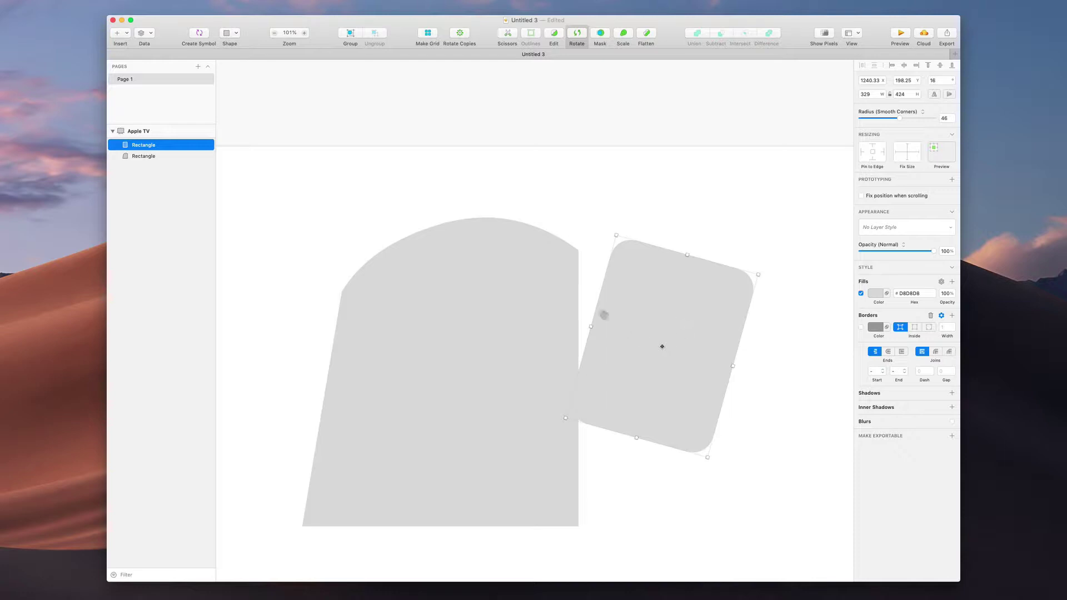
left_click_drag(669, 325, 702, 296)
left_click_drag(636, 179, 700, 241)
left_click_drag(700, 158, 735, 170)
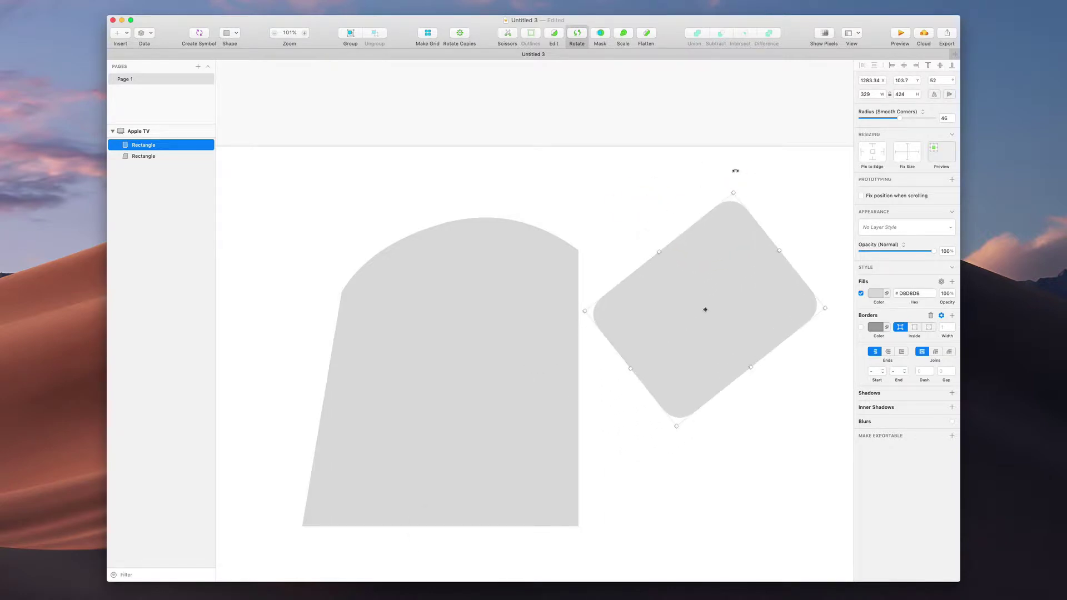
Finish rotating the rounded rectangle and move it to X 1114, Y 90, overlapping the large shape's right edge.
key("Return")
key("shift+super+r")
left_click_drag(729, 254, 653, 245)
left_click(715, 214)
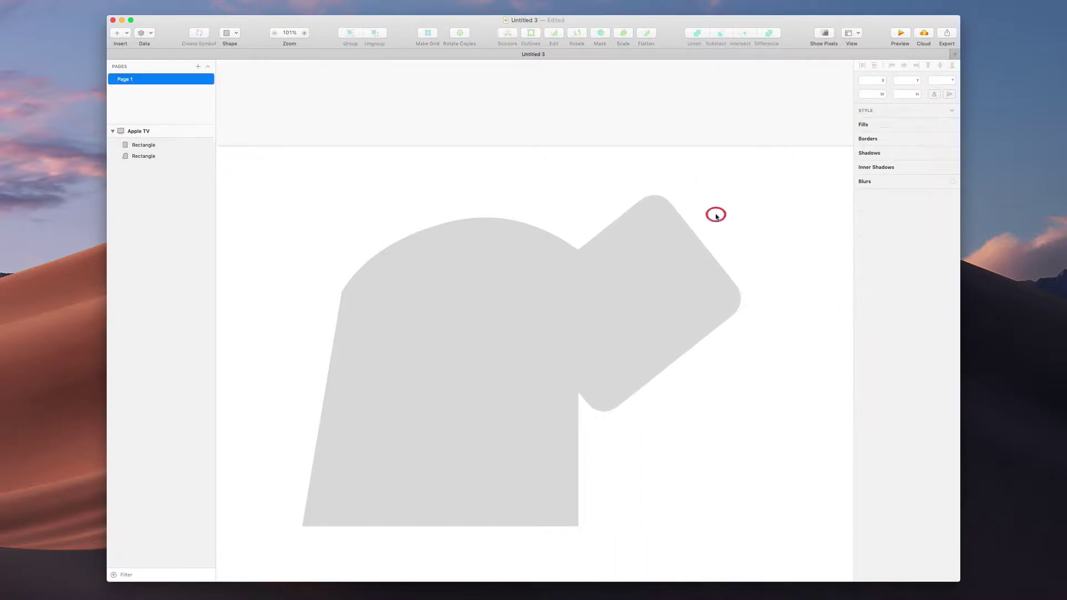
Delete the large shape and the rotated rounded rectangle from the Apple TV artboard.
left_click(452, 305)
key("BackSpace")
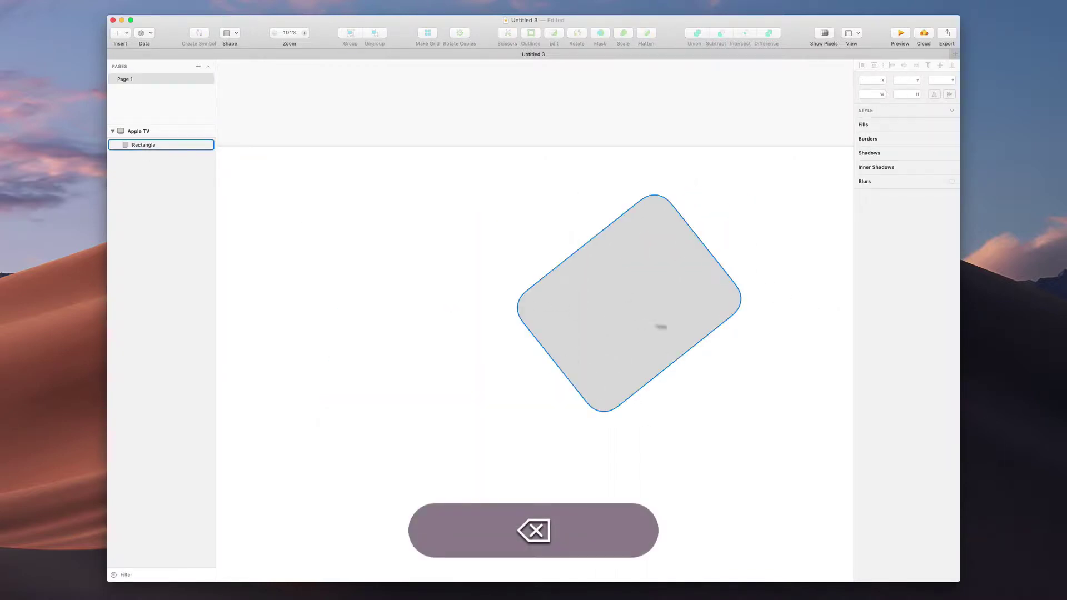
left_click(588, 315)
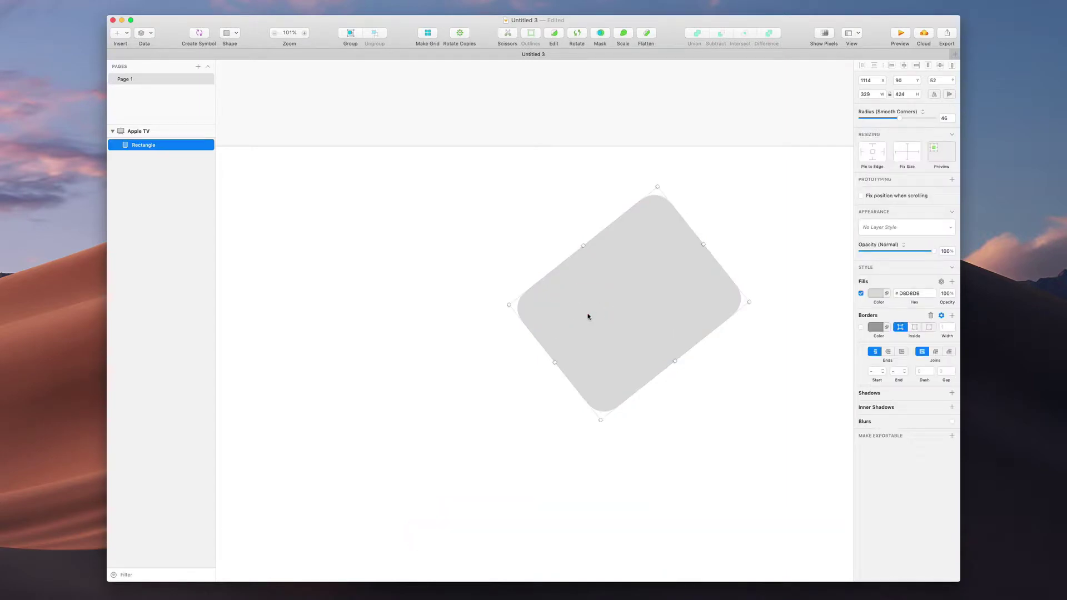
key("BackSpace")
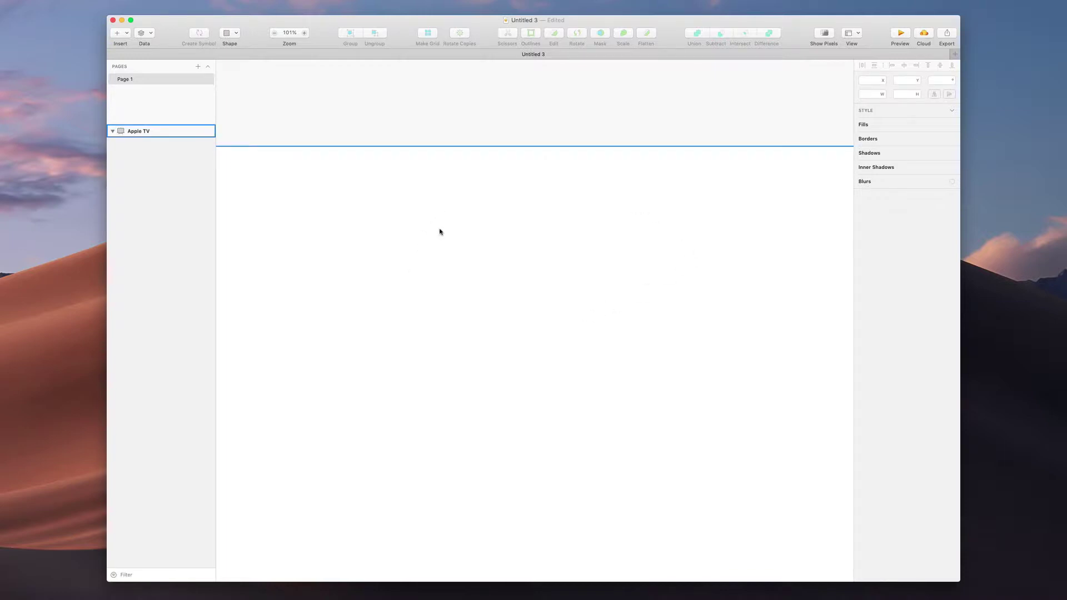
Draw a perfect circle about 510 × 510 around the middle of the artboard with the Oval tool.
scroll(440, 232, "down", 3)
scroll(439, 232, "down", 2)
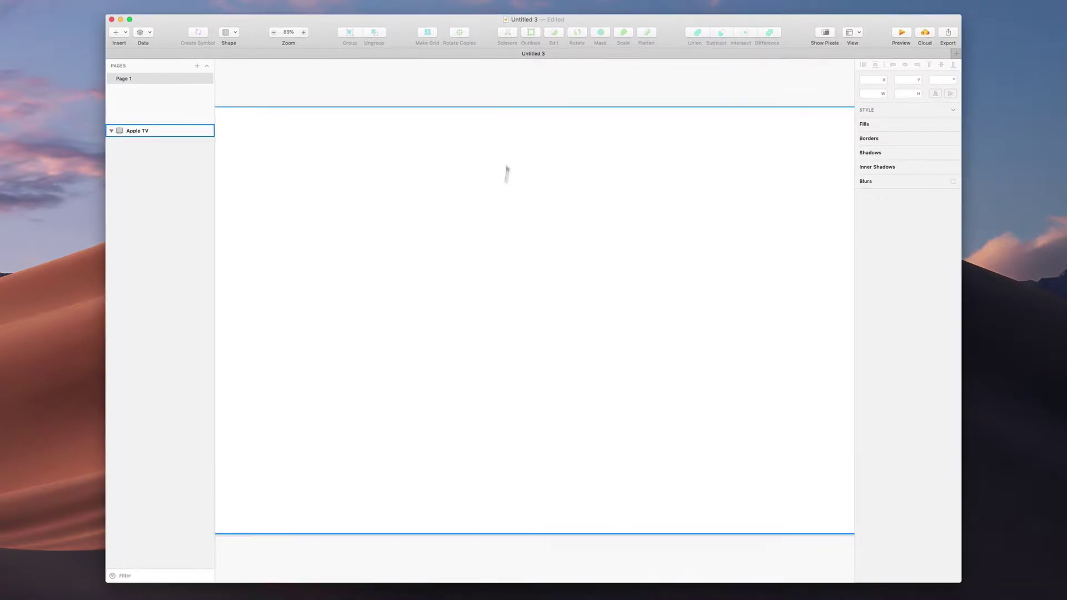
key("r")
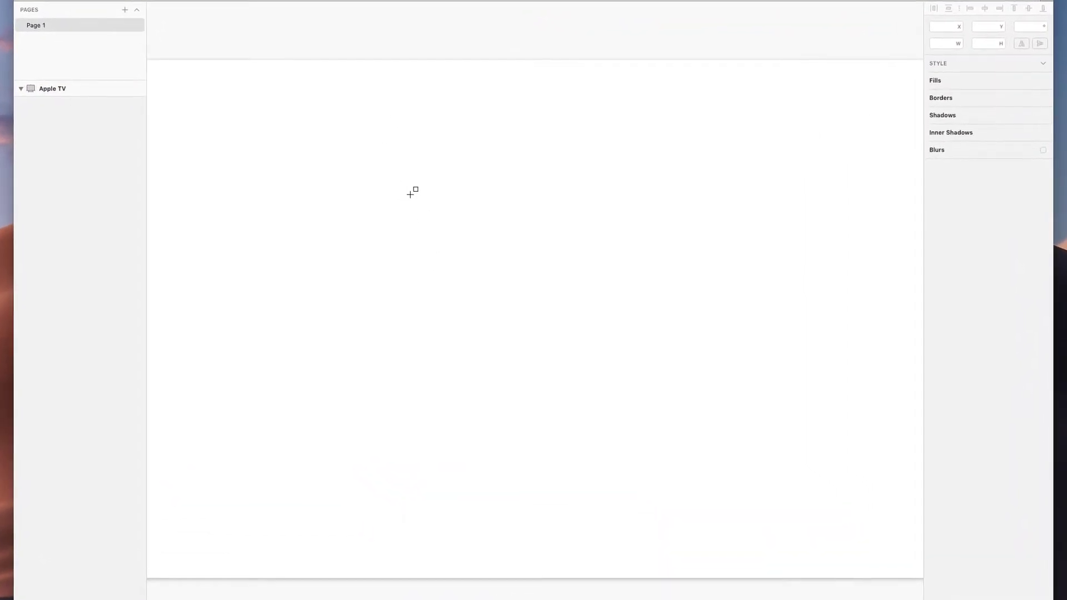
key("o")
left_click_drag(397, 161, 643, 408)
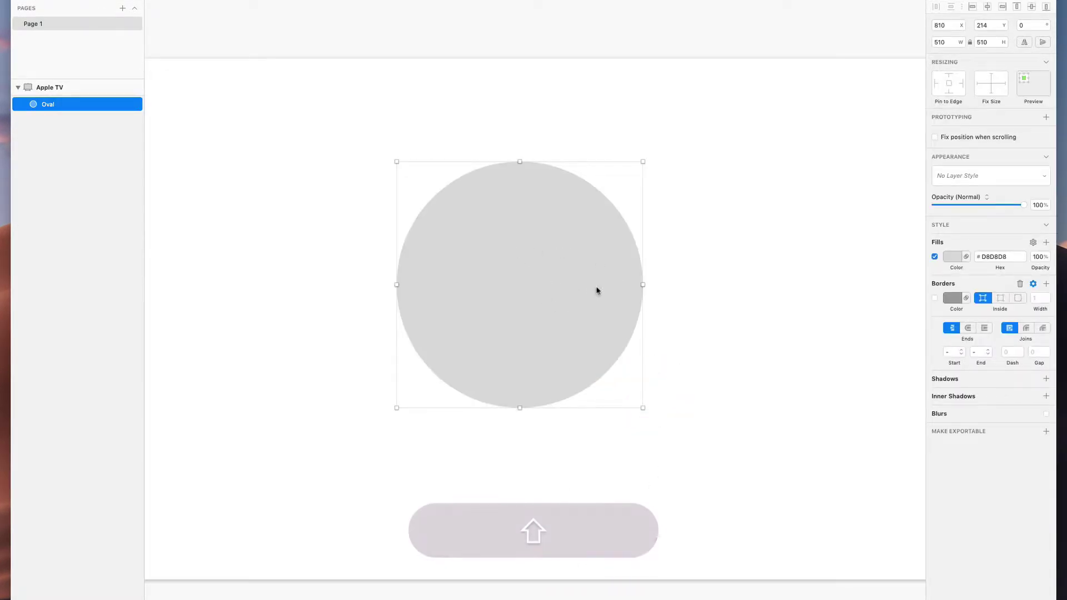
Edit the circle's vector points and delete its rightmost point.
double_click(597, 289)
left_click(643, 285)
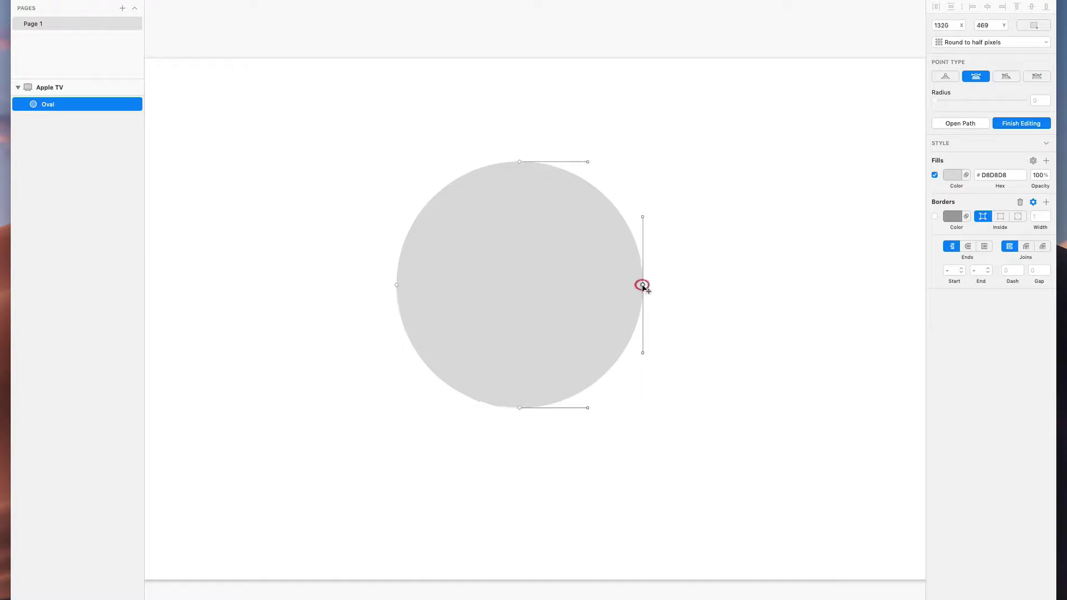
key("BackSpace")
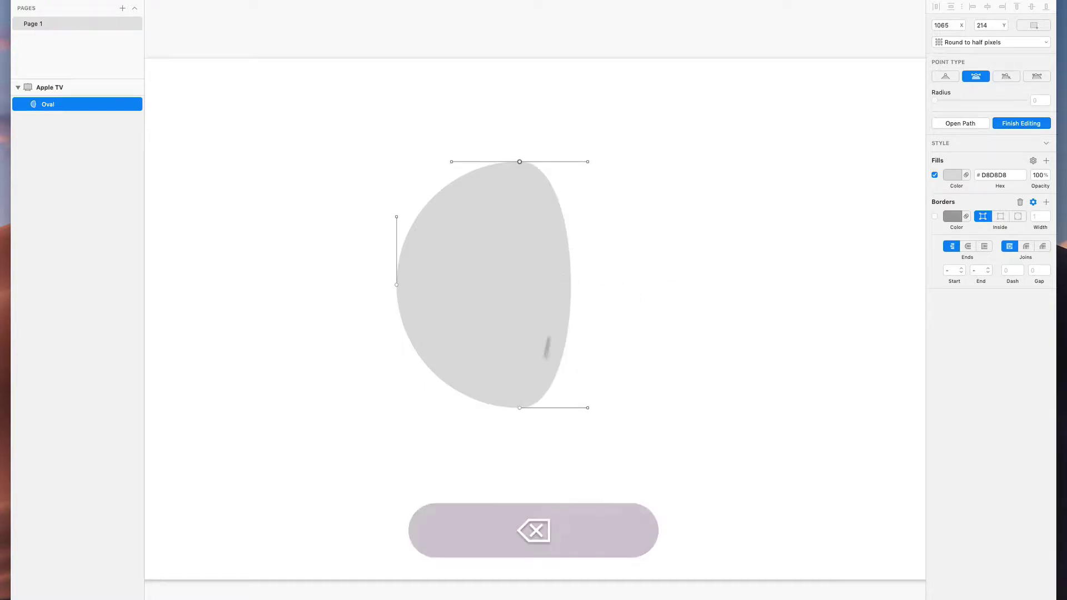
Give the top point independent handles and collapse the top and bottom points' right-hand handles to form a straight-edged half circle.
left_click(519, 408)
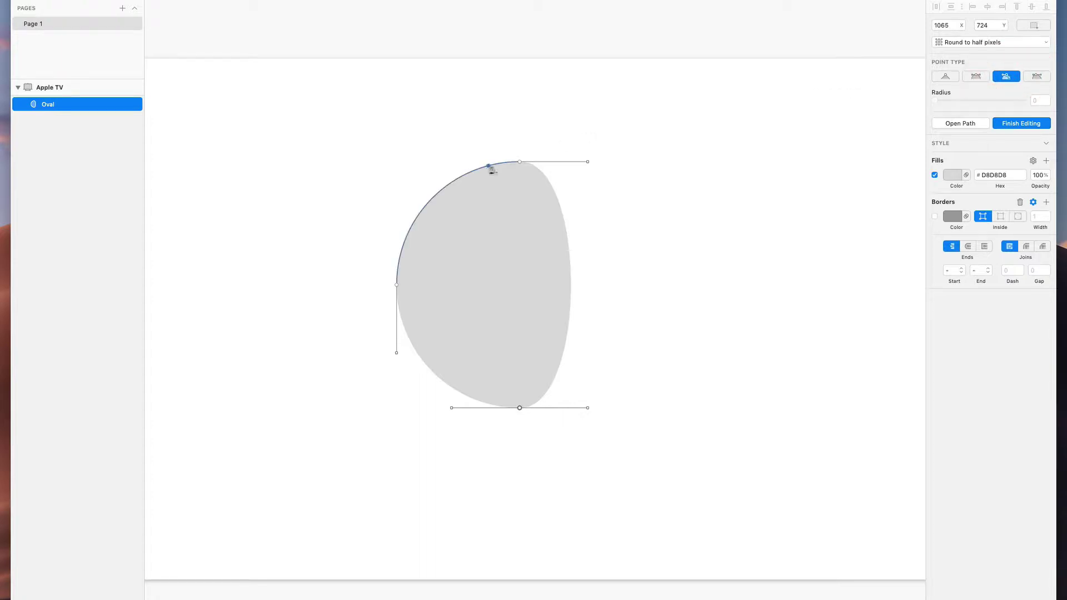
left_click(519, 162)
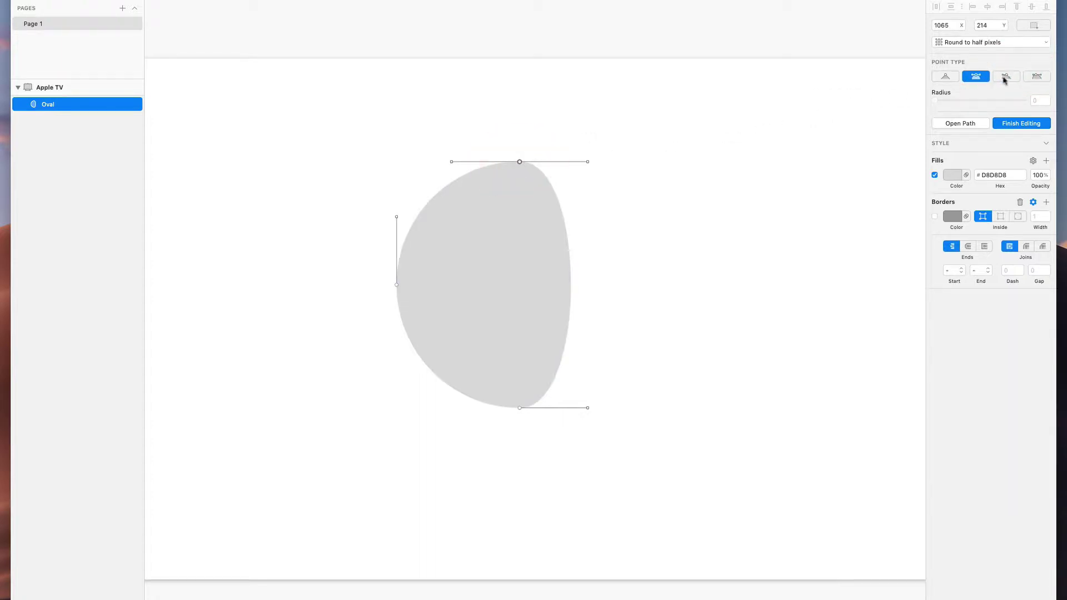
left_click(1007, 77)
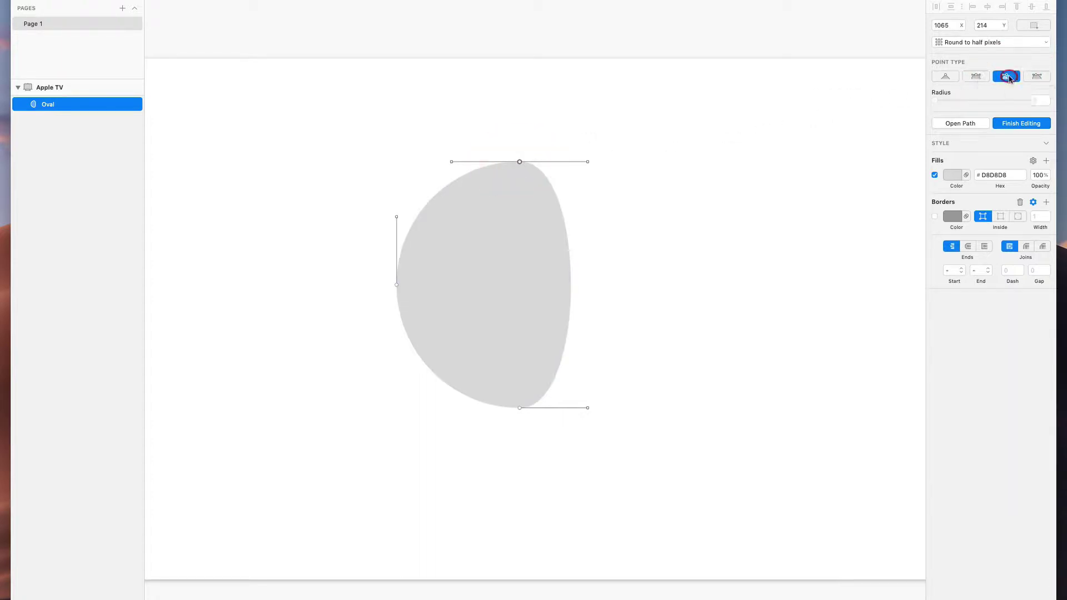
left_click_drag(586, 162, 520, 162)
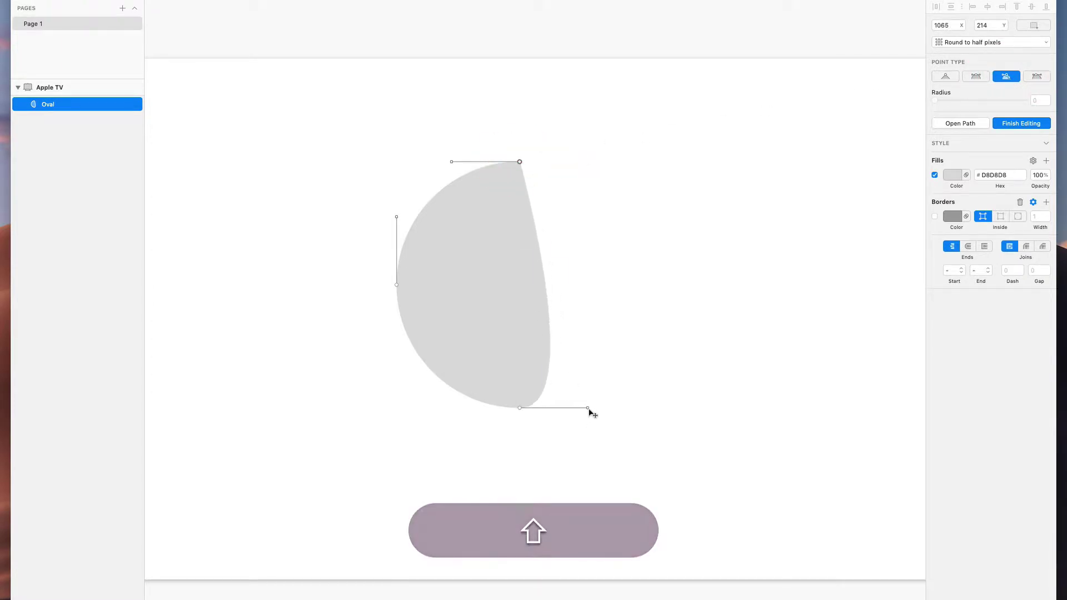
left_click_drag(588, 408, 520, 410)
key("Escape")
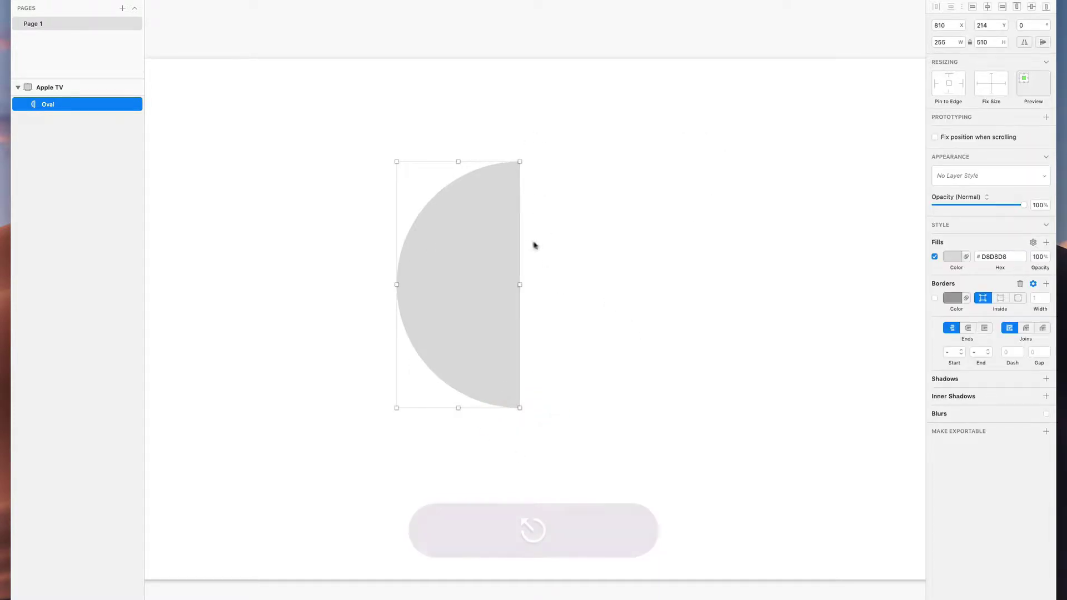
Shrink the half circle proportionally to about 182 × 364 and move it to about X 869, Y 285.
left_click_drag(518, 161, 490, 234)
left_click_drag(467, 305, 495, 267)
left_click(550, 279)
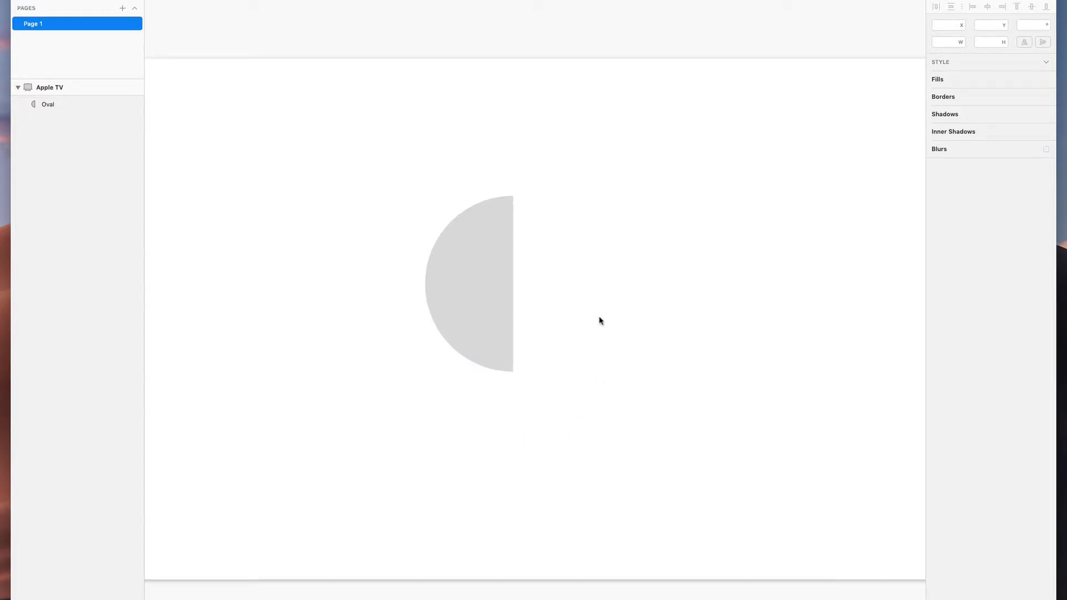
Place a copy of the half circle on the right at about X 1271 and move the original left to about X 533.
left_click(459, 290)
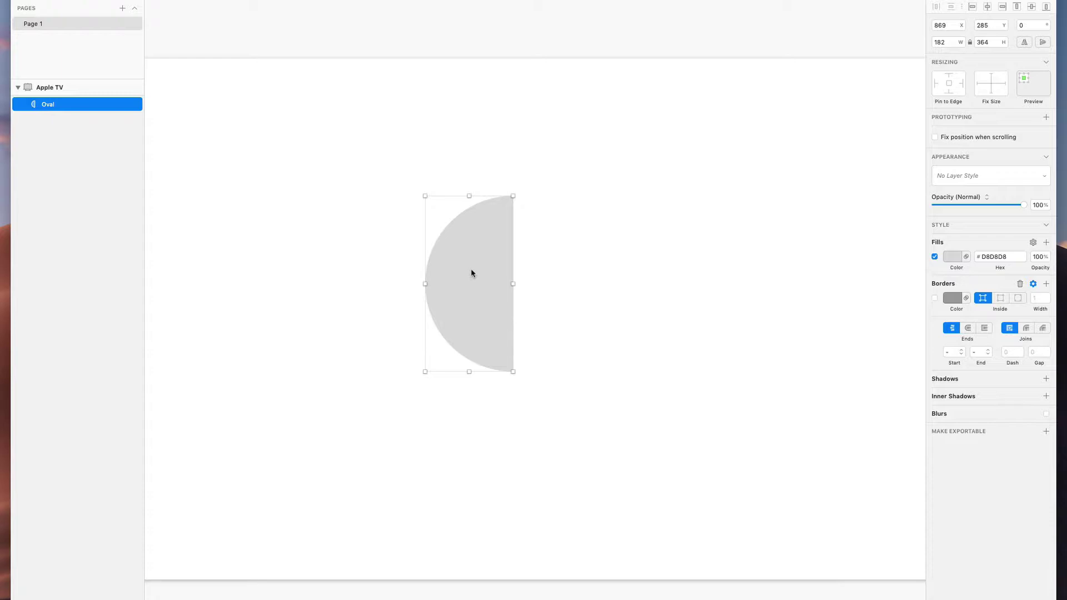
key("alt")
left_click_drag(471, 272, 667, 274)
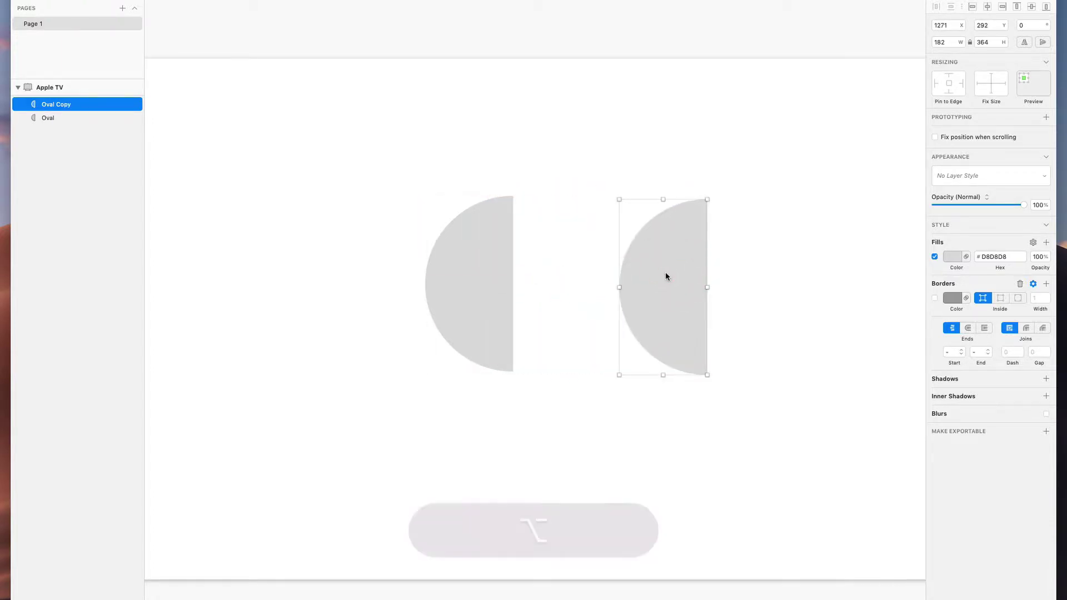
left_click_drag(474, 284, 313, 282)
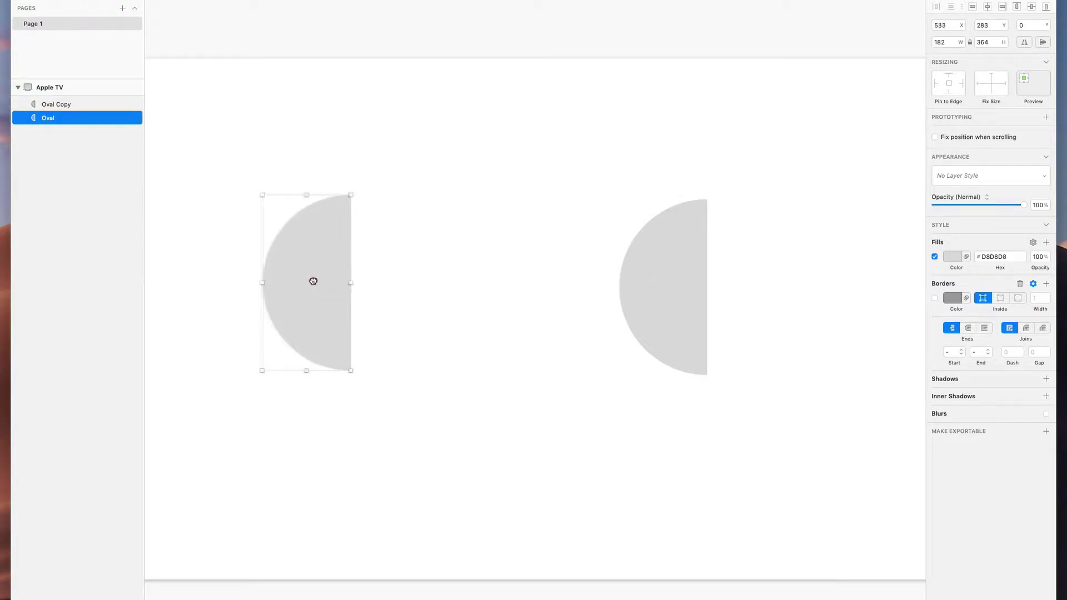
Duplicate the original half circle to X 869, and paste another copy of that duplicate at X 1062.
key("super")
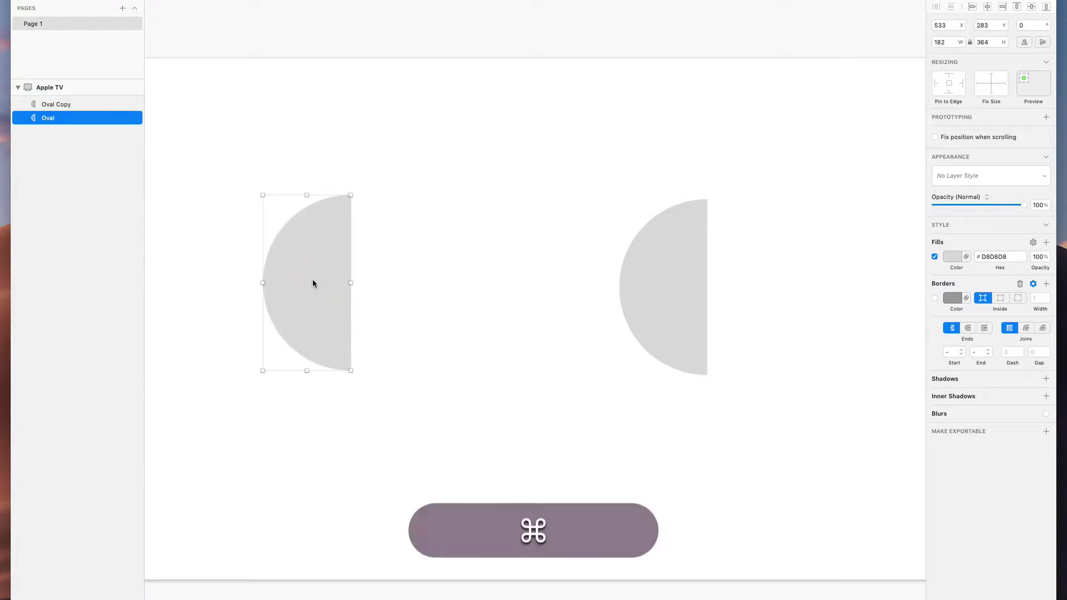
key("super+d")
left_click_drag(313, 283, 473, 282)
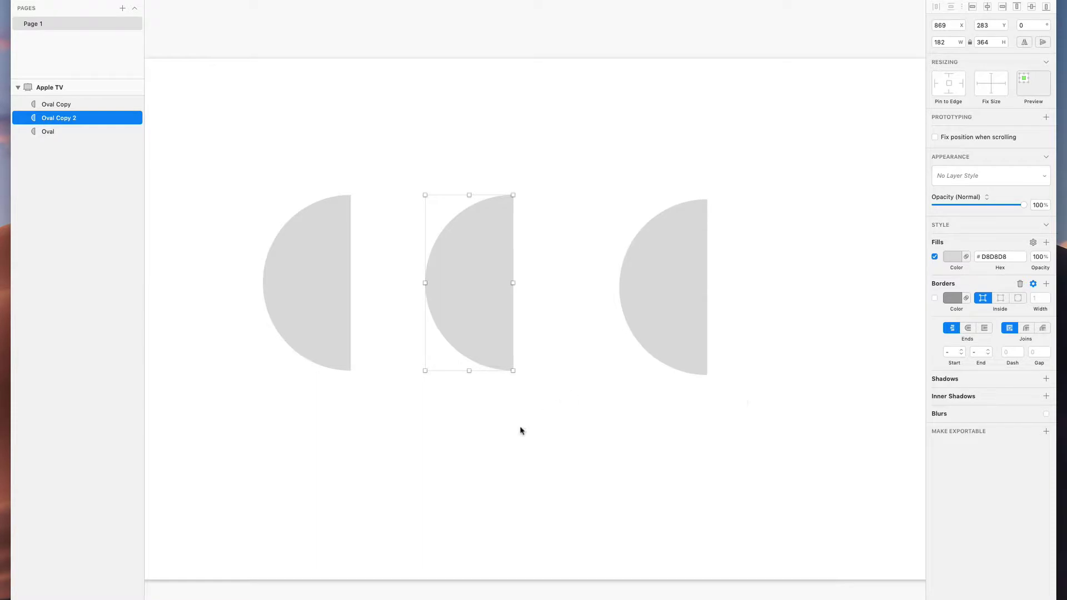
key("super+c")
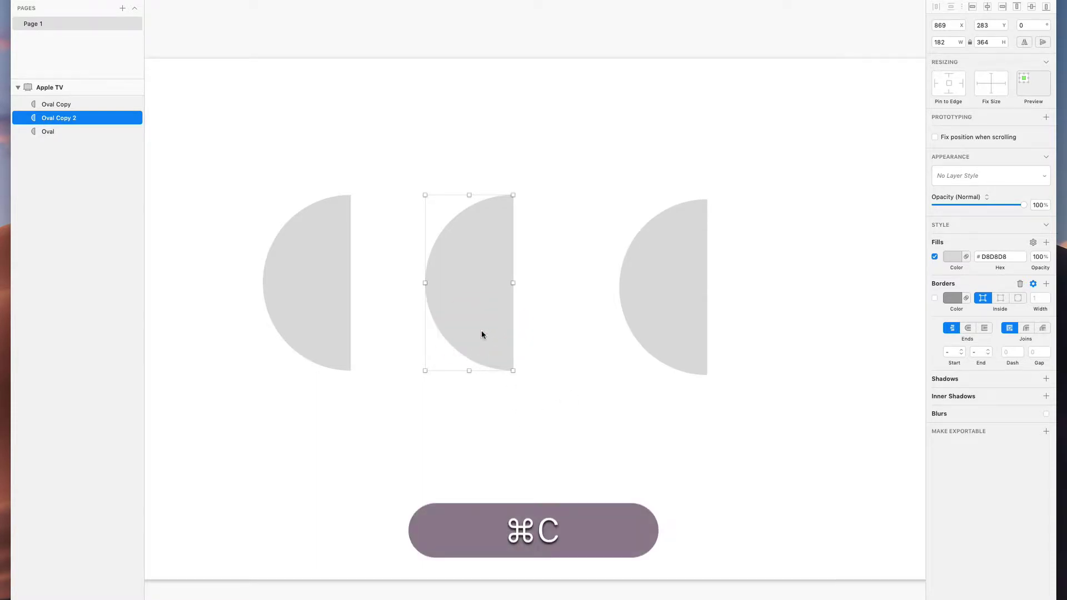
key("super+v")
left_click_drag(481, 303, 572, 302)
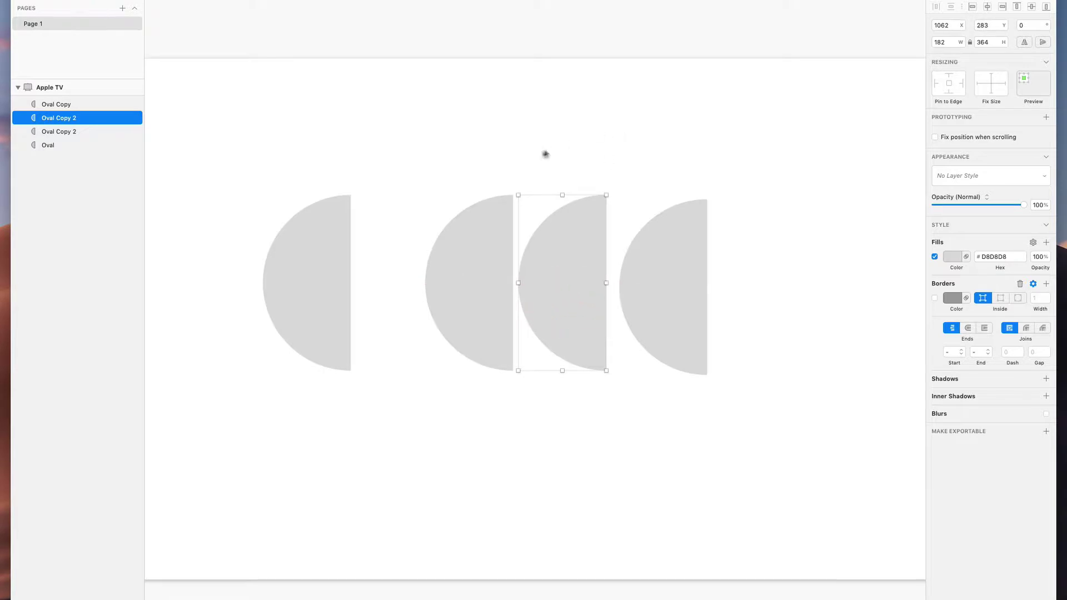
Delete the three copied half circles, keeping only the original.
left_click_drag(420, 187, 835, 363)
key("BackSpace")
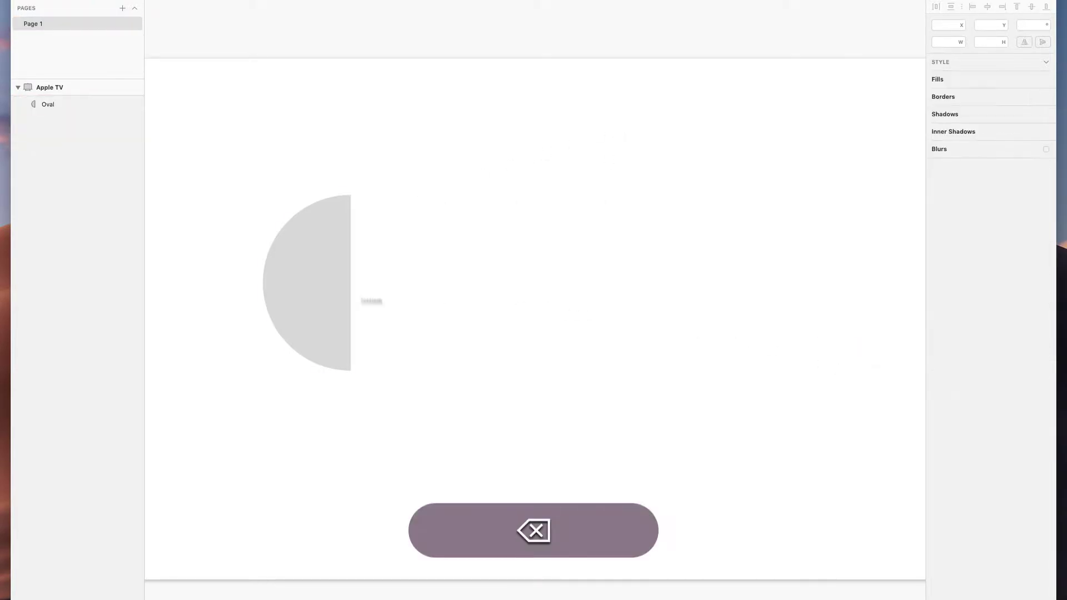
Move the original half circle to about X 859 and try rotating a copy of it beside it to 75°.
left_click_drag(351, 295, 615, 278)
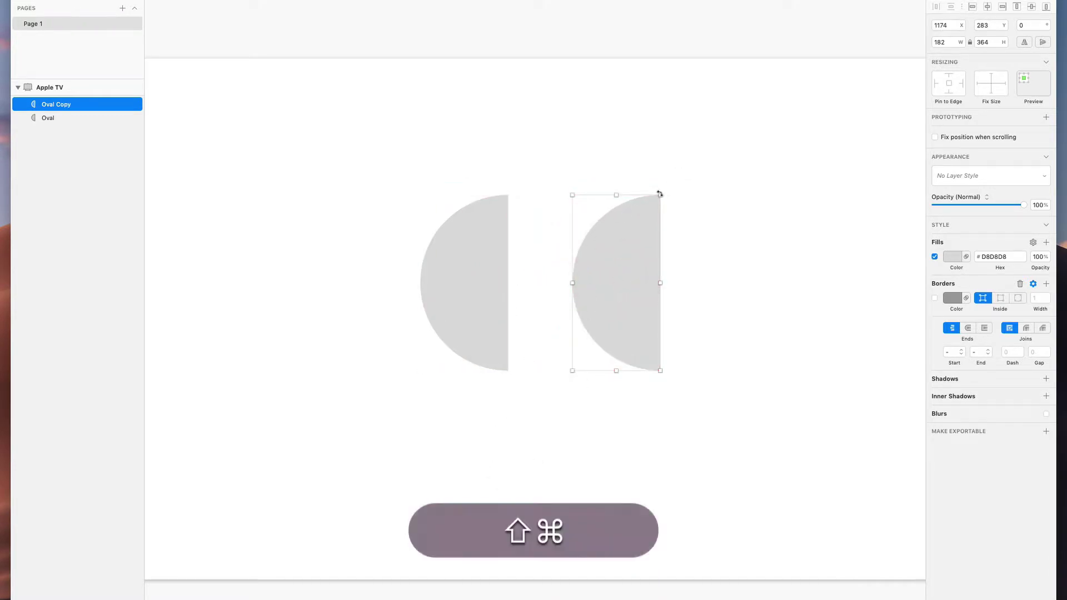
key("shift+super+r")
left_click_drag(669, 178, 698, 292)
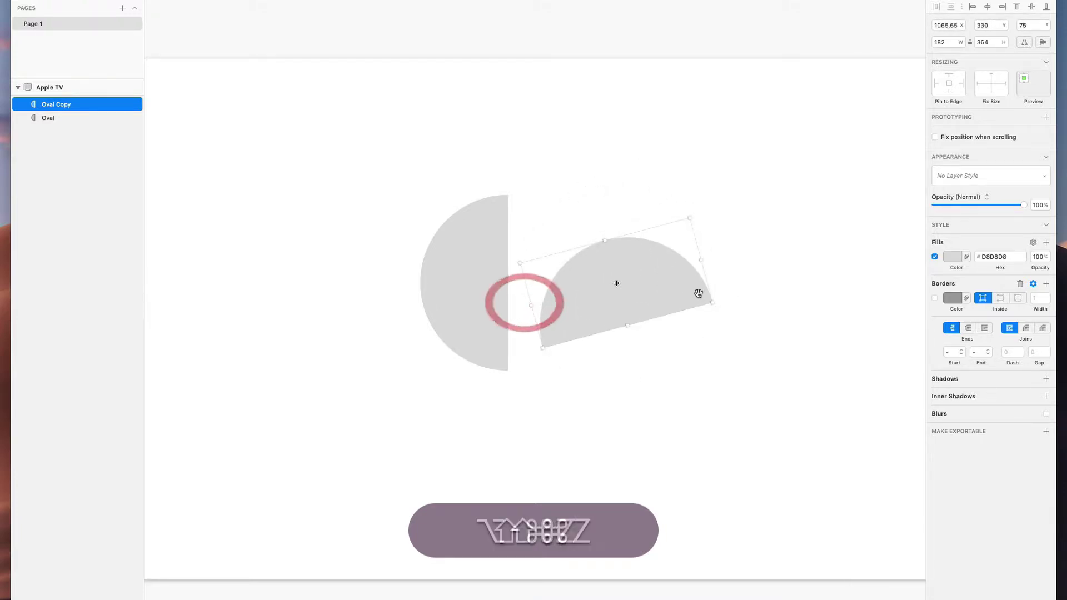
key("super+z")
Place a copy of the half circle to its right at about X 1181 and flip the copy horizontally.
left_click(469, 295)
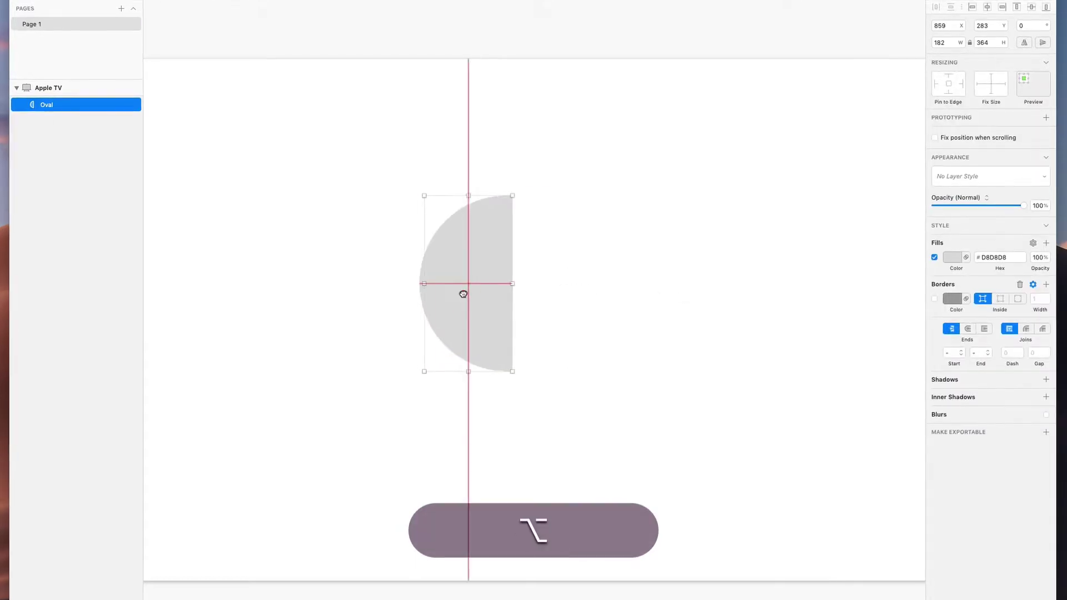
left_click_drag(462, 293, 607, 294)
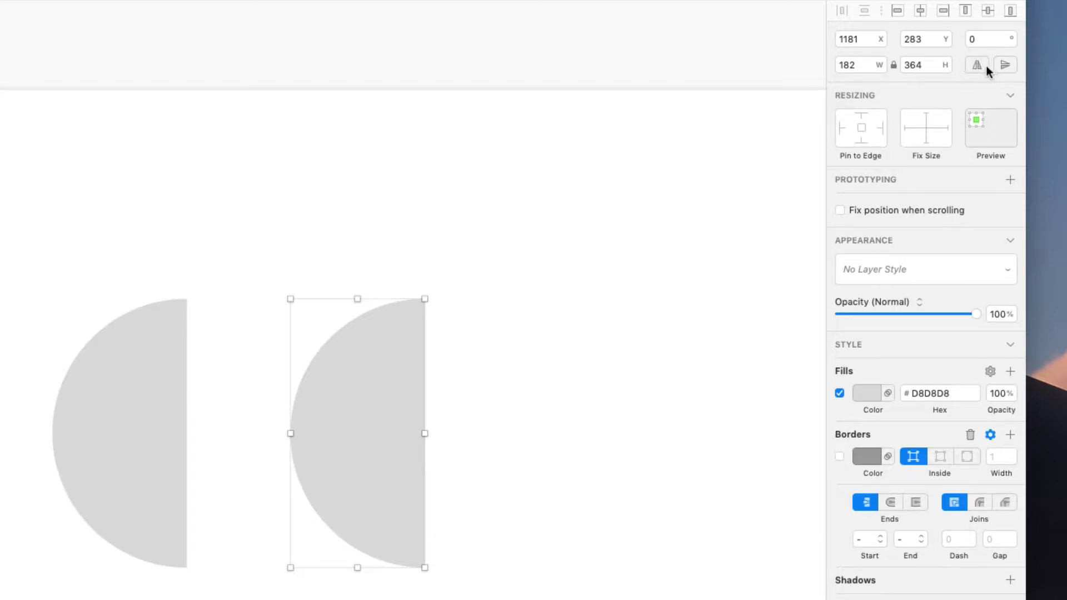
left_click(977, 67)
left_click(977, 67)
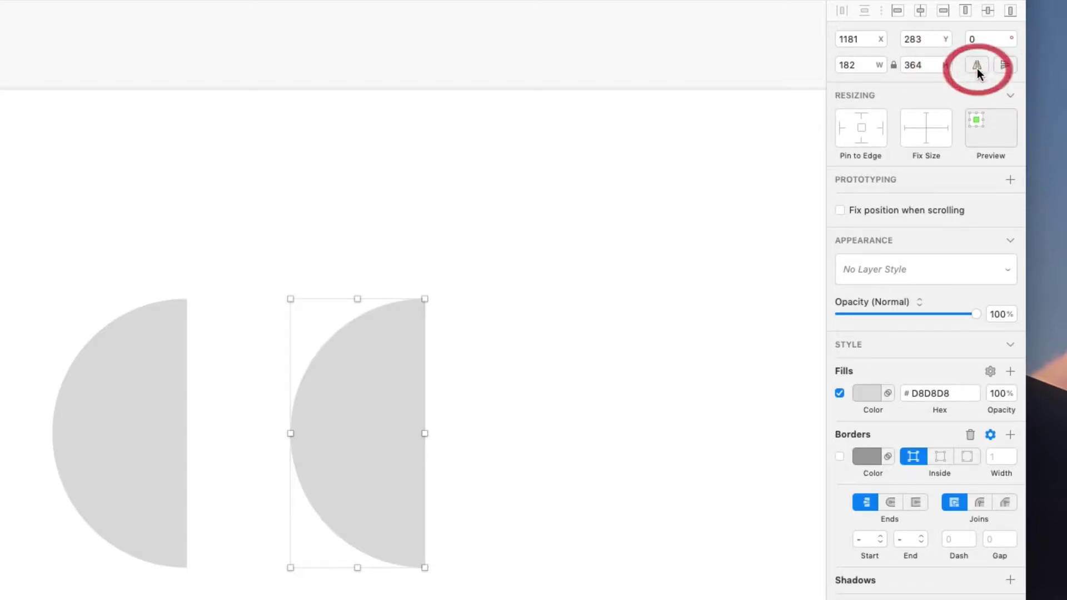
left_click(976, 66)
Move the flipped half circle against the original so their straight edges meet as a full circle.
left_click_drag(346, 400, 254, 396)
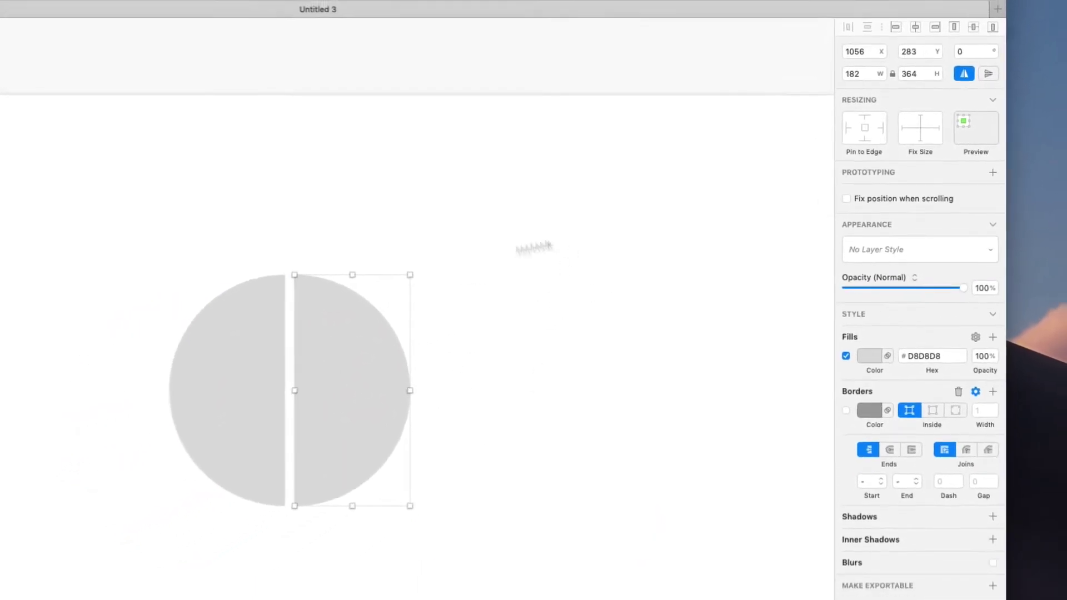
left_click(488, 331)
left_click(559, 245)
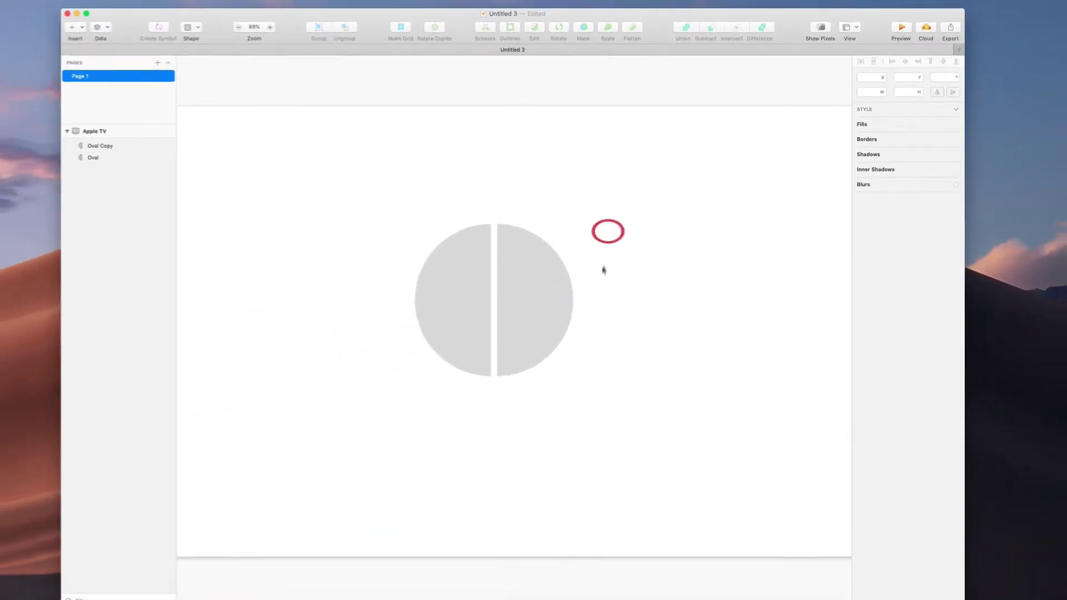
left_click_drag(460, 330, 458, 328)
left_click_drag(543, 287, 541, 289)
left_click(606, 260)
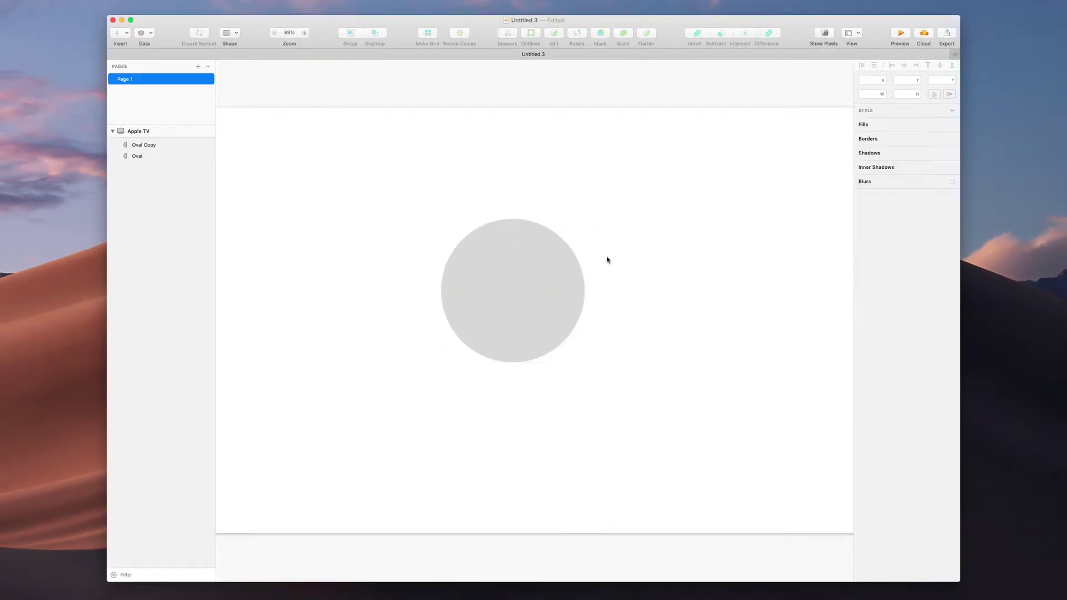
Examine the seam where the two half circles meet at high magnification.
scroll(538, 186, "up", 5)
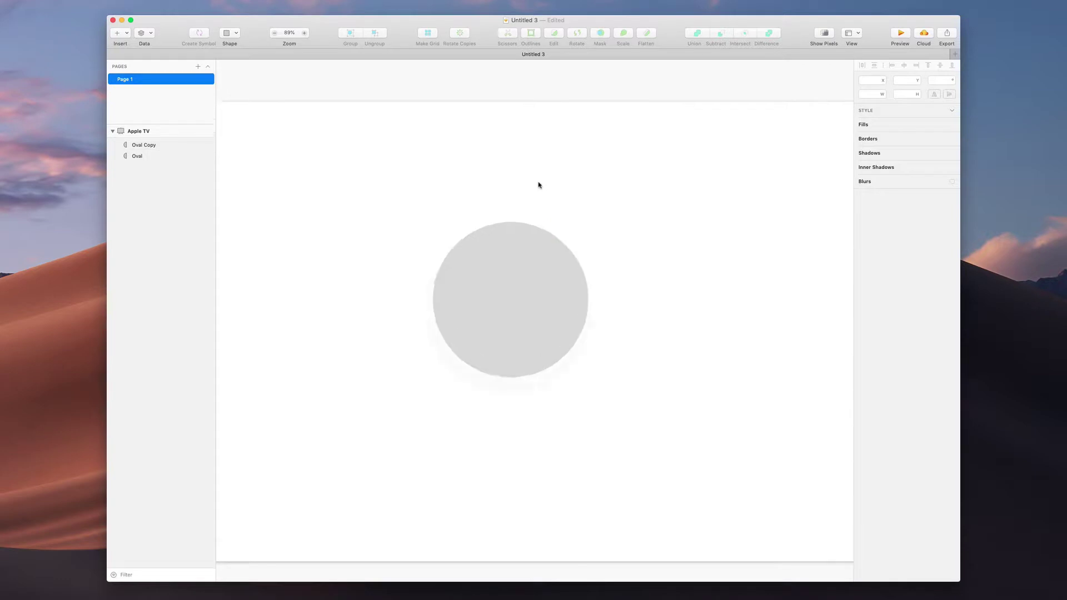
scroll(538, 185, "up", 8)
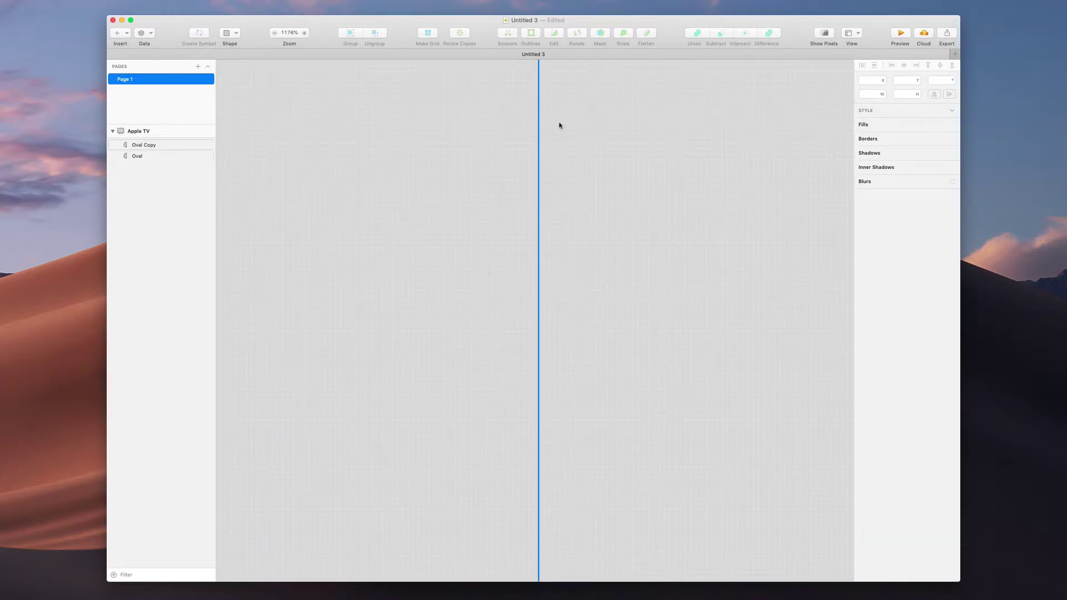
scroll(559, 126, "up", 6)
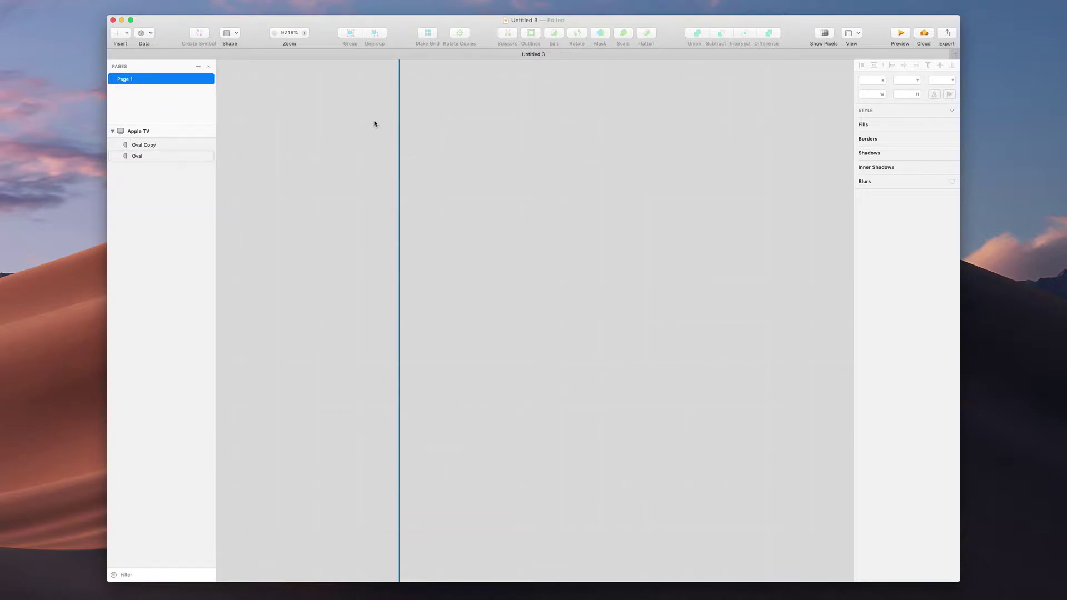
scroll(375, 124, "down", 15)
scroll(374, 122, "up", 3)
scroll(373, 121, "left", 2)
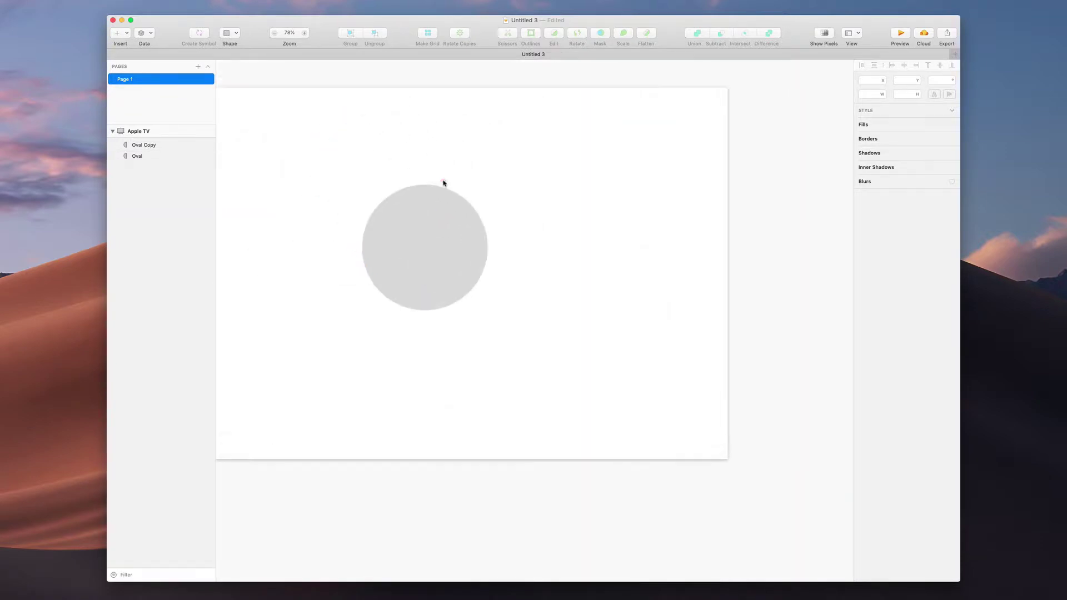
scroll(443, 182, "up", 2)
scroll(442, 182, "left", 2)
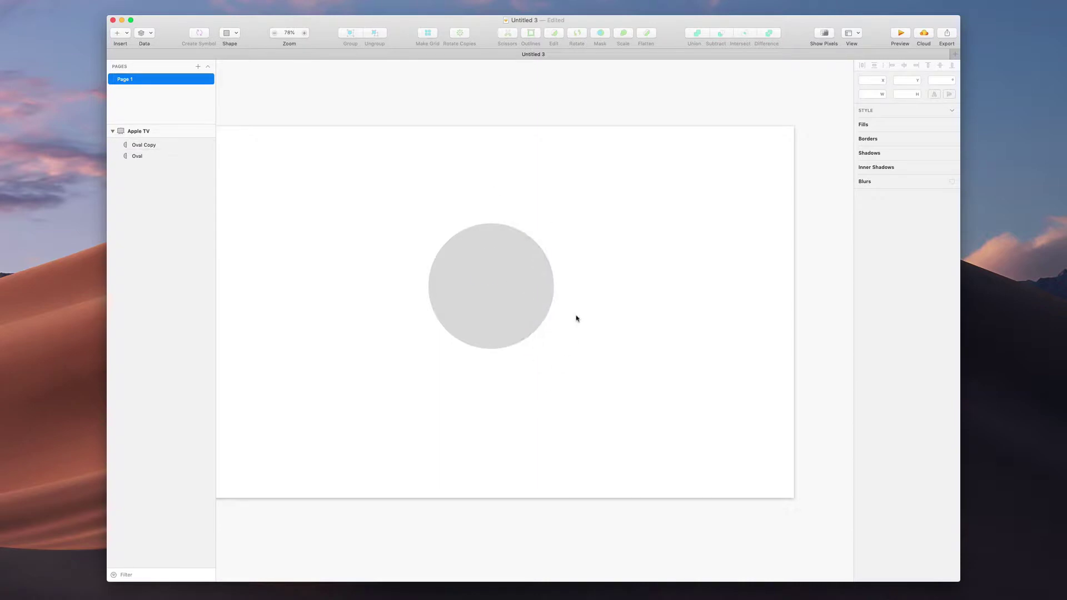
Delete both half circles from the Apple TV artboard.
left_click(536, 282)
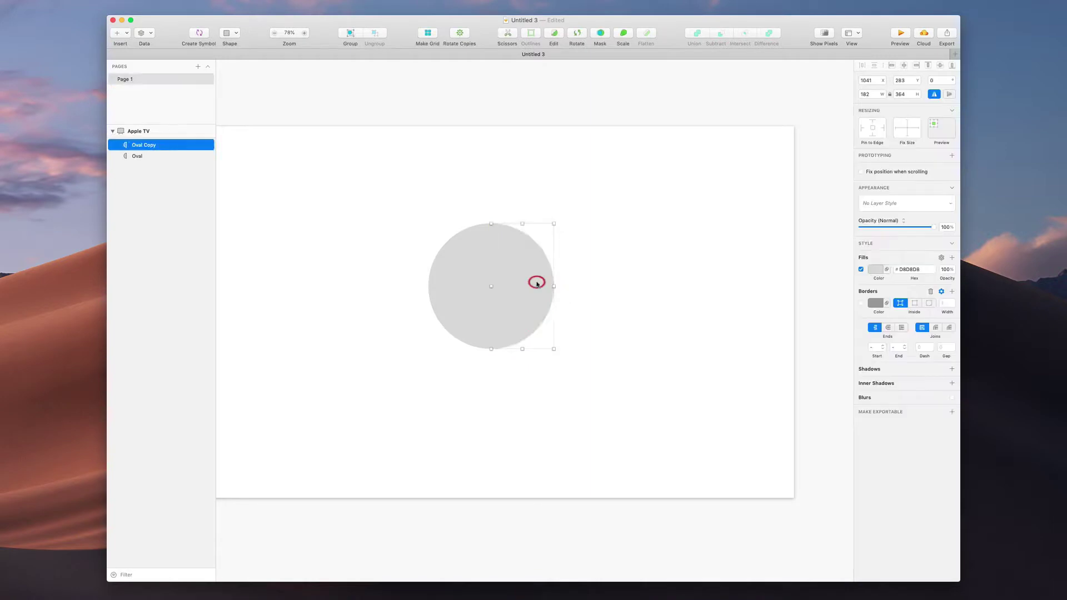
key("BackSpace")
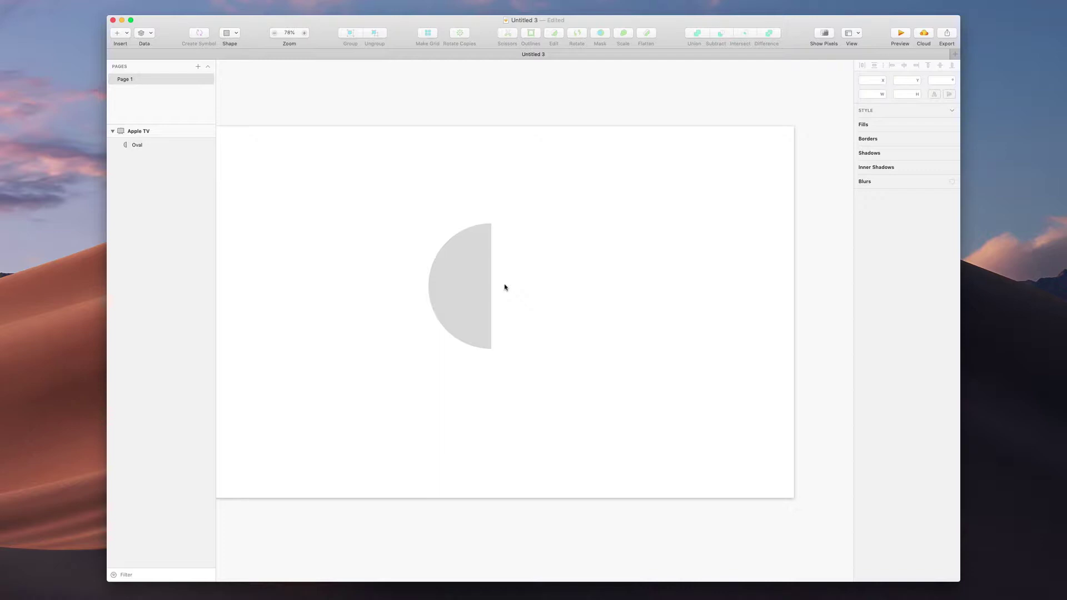
left_click(478, 281)
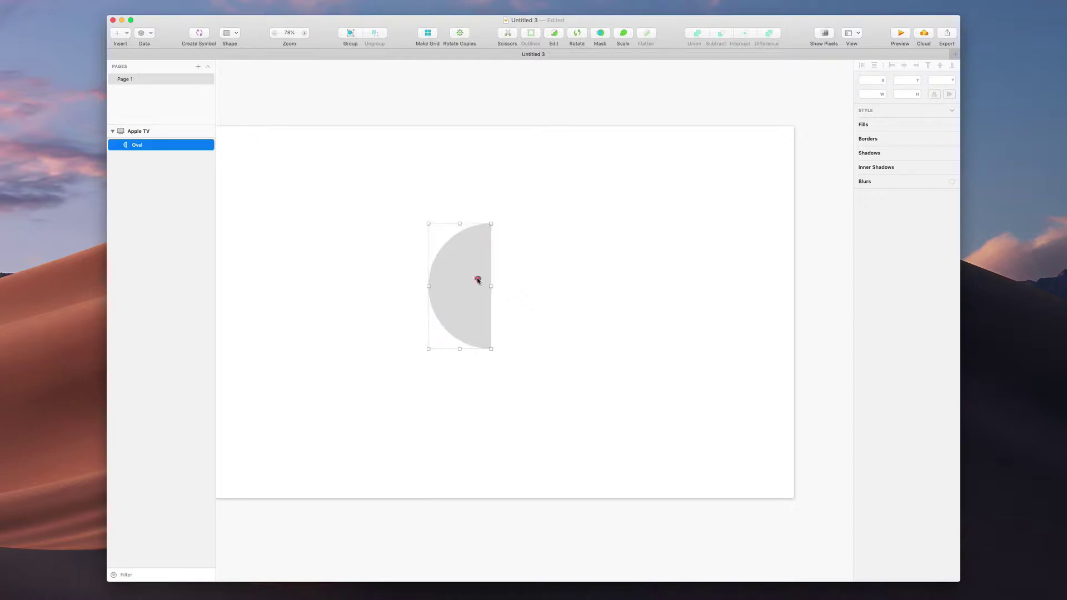
key("BackSpace")
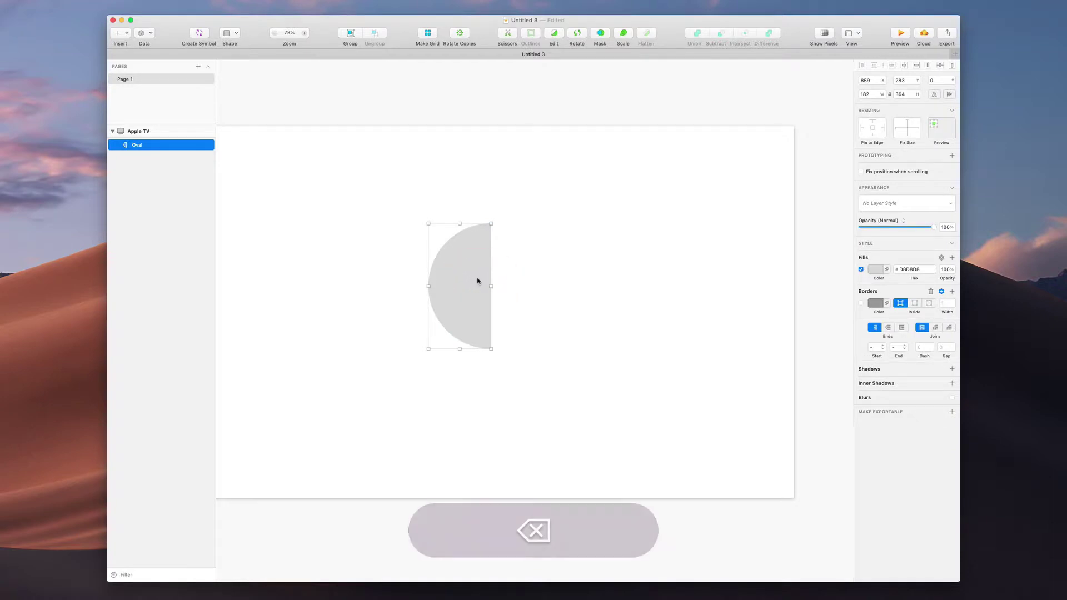
Draw a circle about 458 px in diameter near the artboard's middle, positioned at about X 731, Y 311.
key("o")
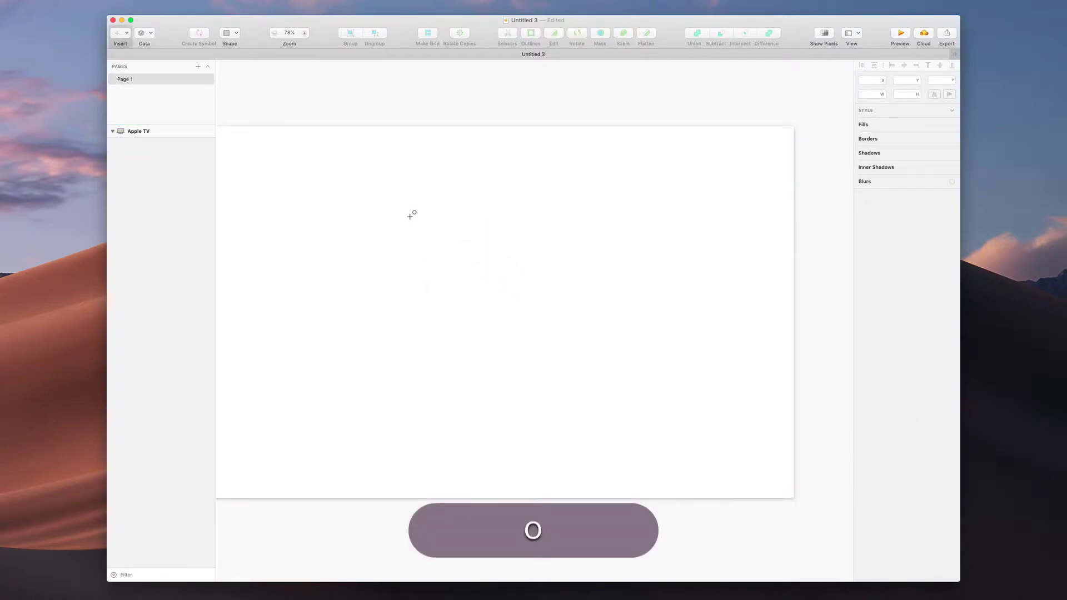
mouse_move(405, 217)
left_mouse_down()
mouse_move(500, 298)
mouse_move(561, 377)
left_mouse_up()
mouse_move(480, 303)
left_mouse_down()
mouse_move(445, 288)
mouse_move(462, 305)
mouse_move(459, 283)
mouse_move(459, 317)
left_mouse_up()
scroll(464, 316, "left", 5)
scroll(463, 316, "down", 2)
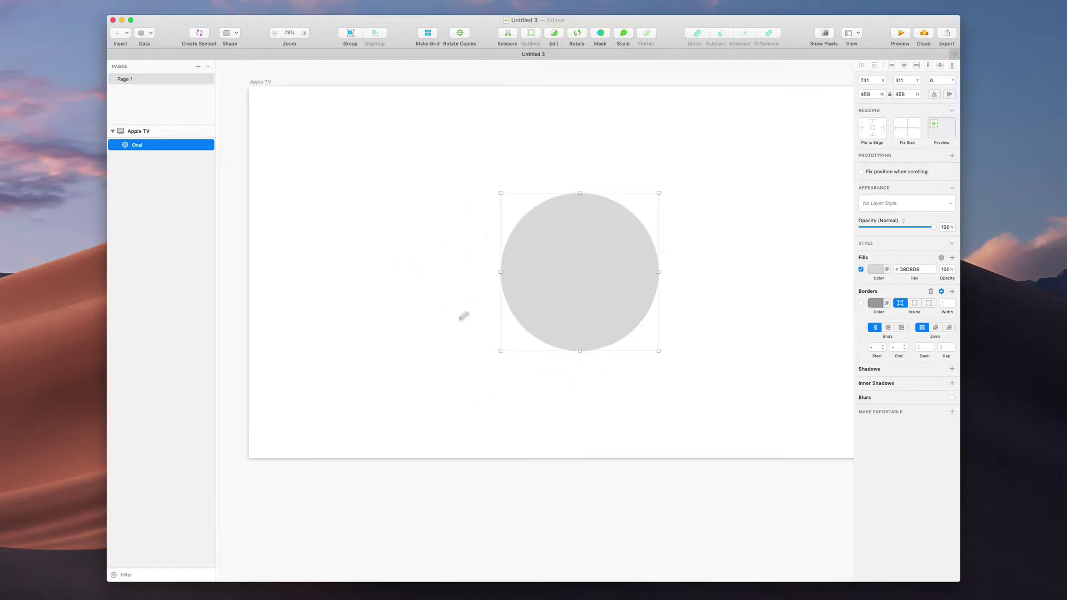
key("super+2")
left_click(753, 185)
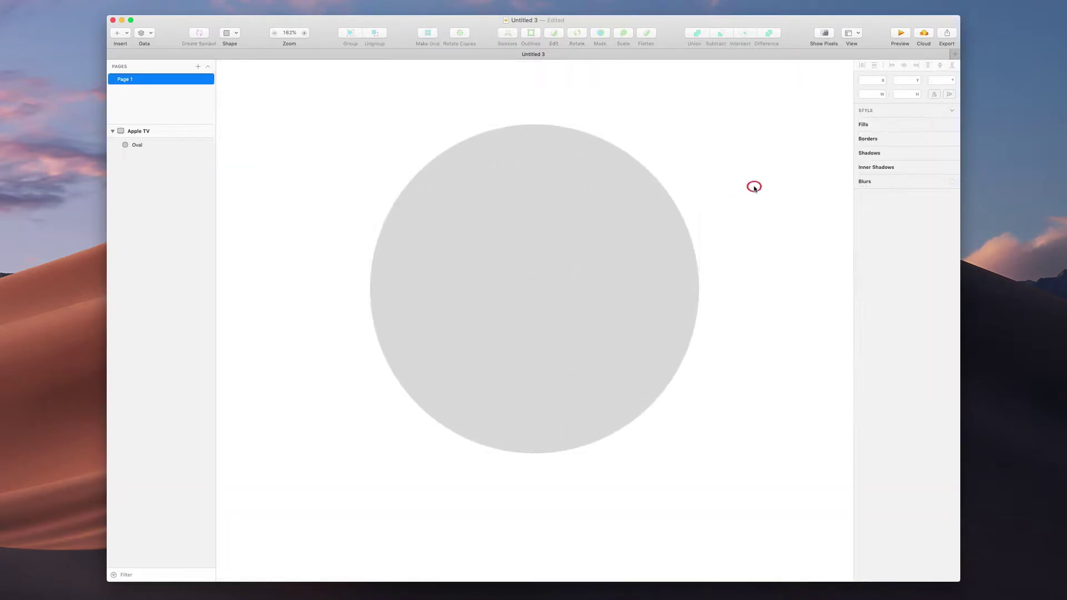
Cut the circle's two right-hand path segments away with the Scissors tool, leaving a left half circle.
left_click(465, 210)
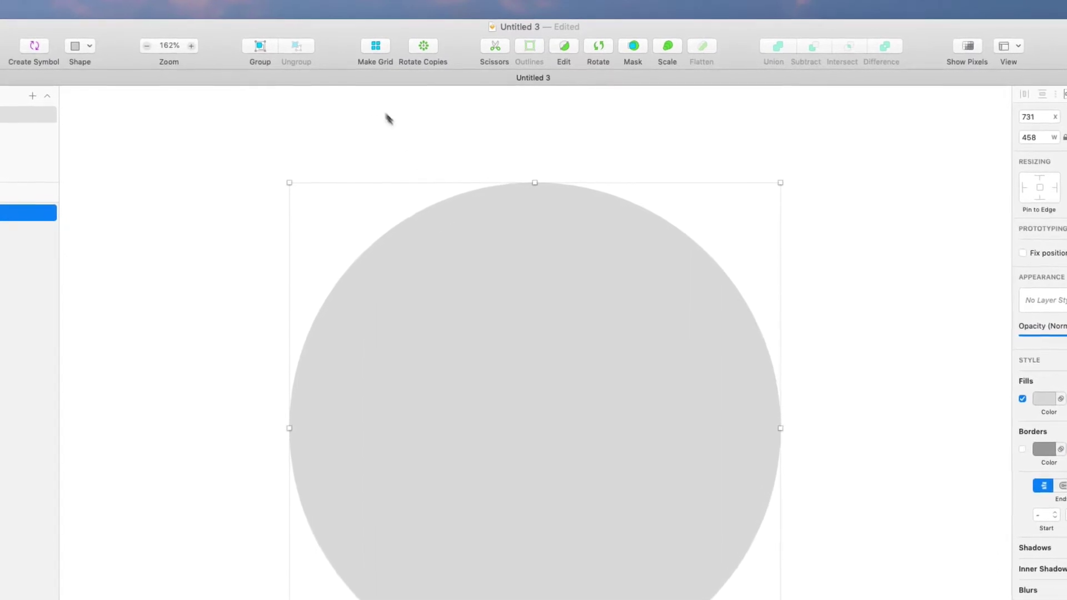
right_click(339, 46)
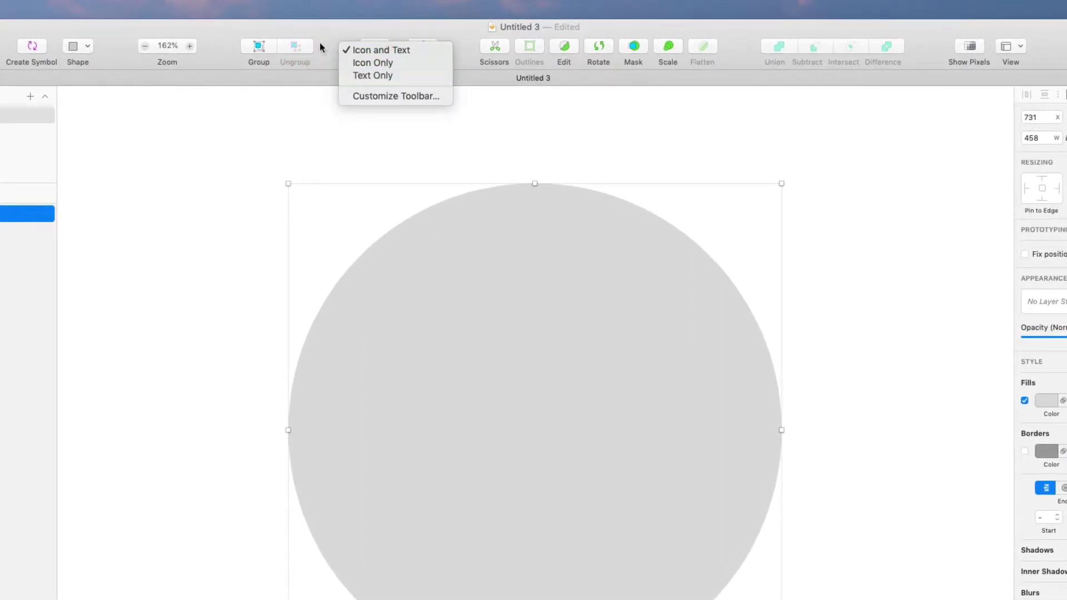
left_click(321, 44)
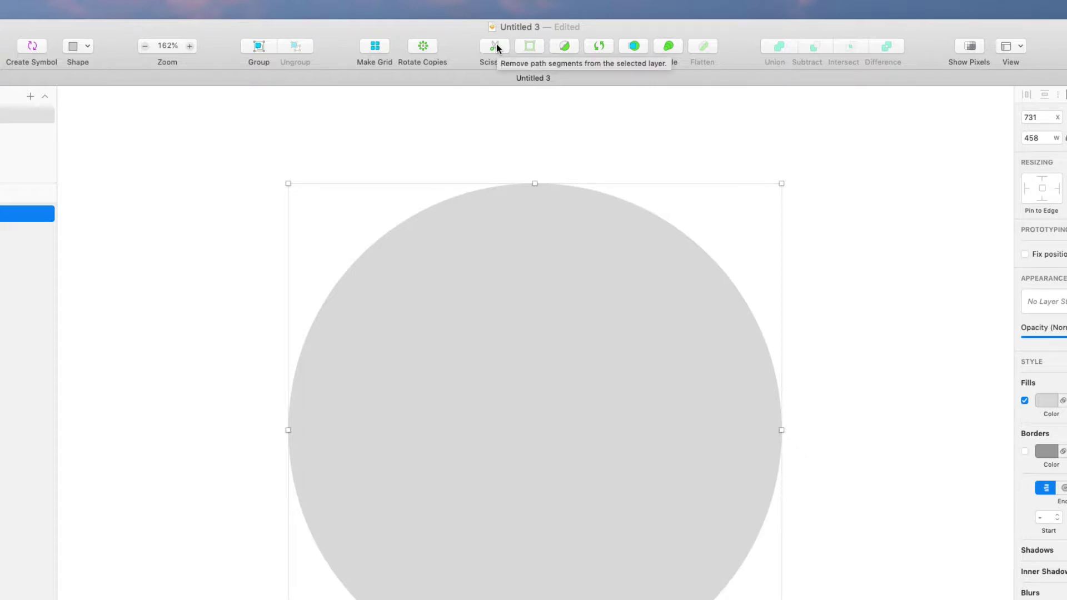
left_click(496, 46)
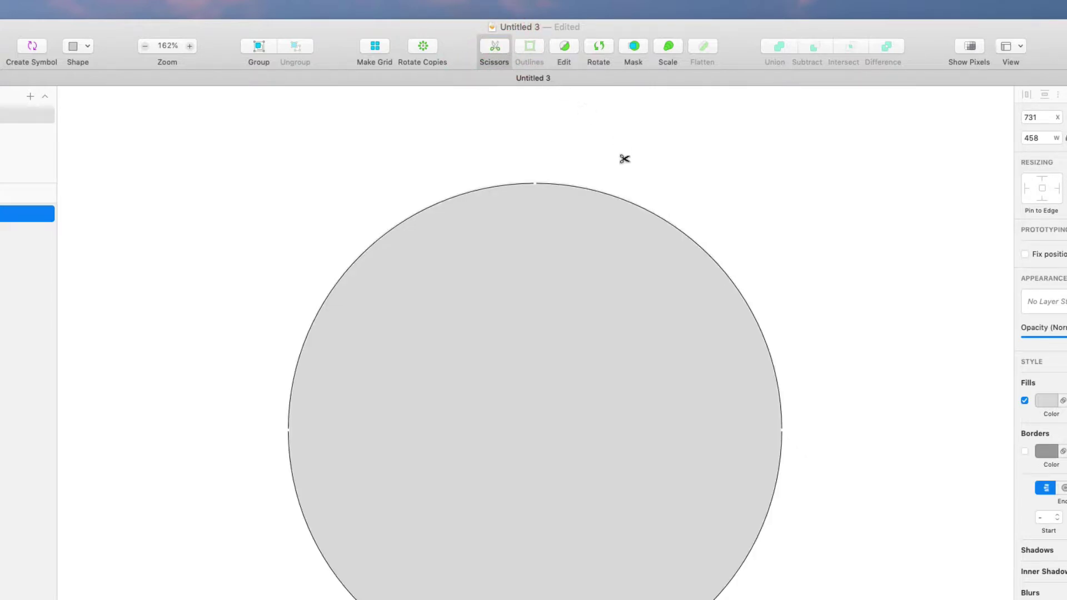
left_click(494, 47)
left_click(494, 45)
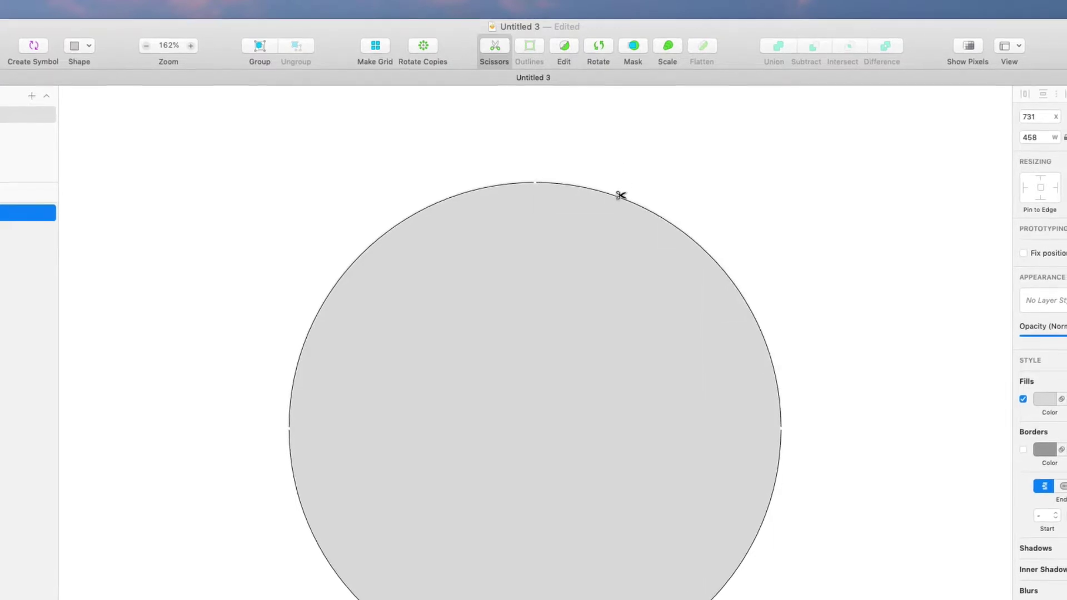
left_click(620, 194)
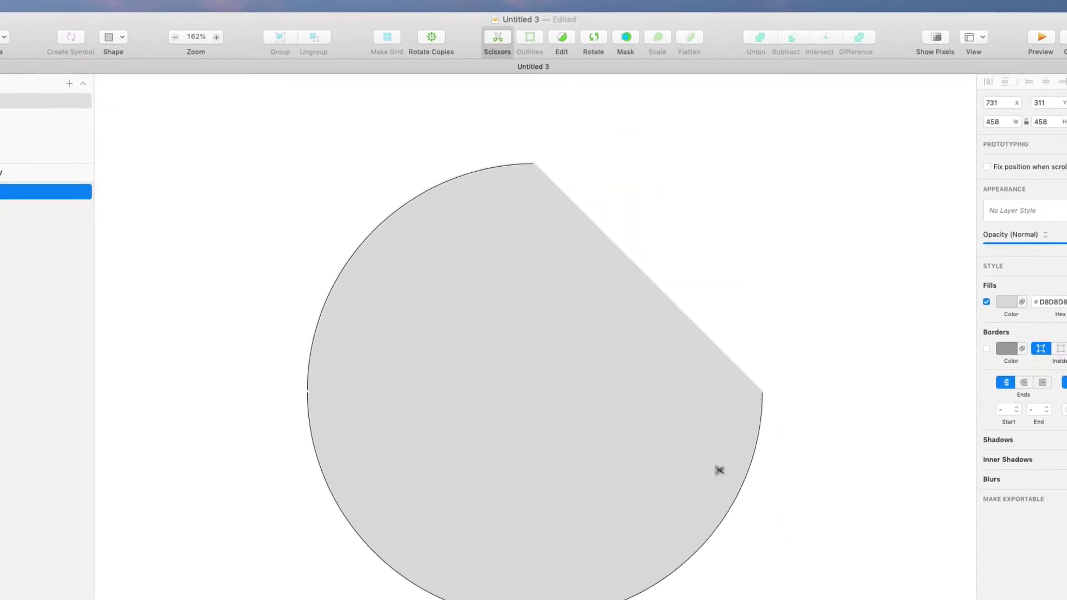
left_click(726, 504)
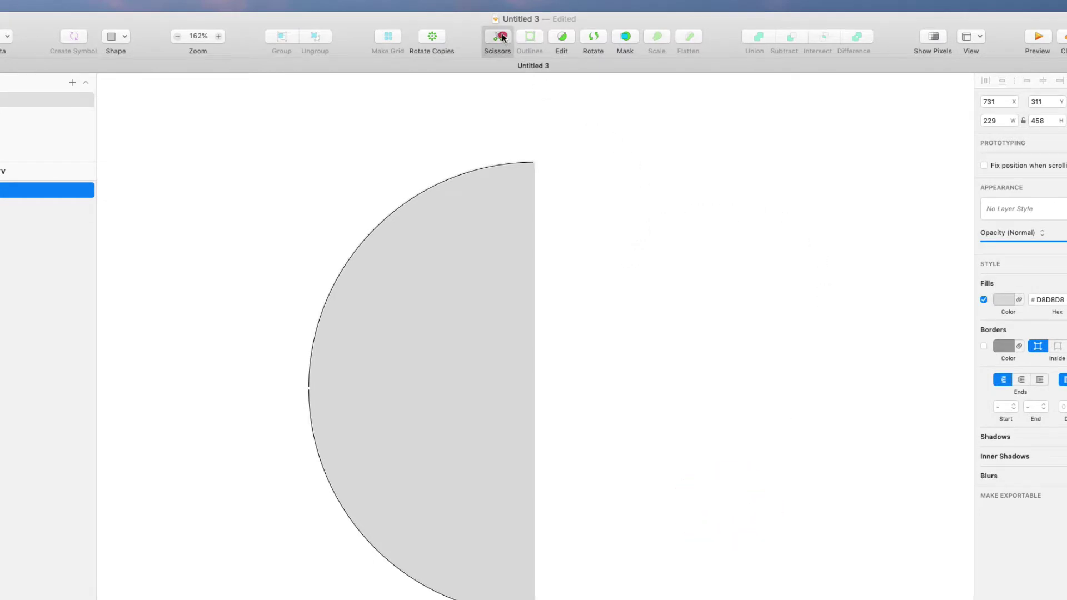
key("Escape")
left_click(672, 233)
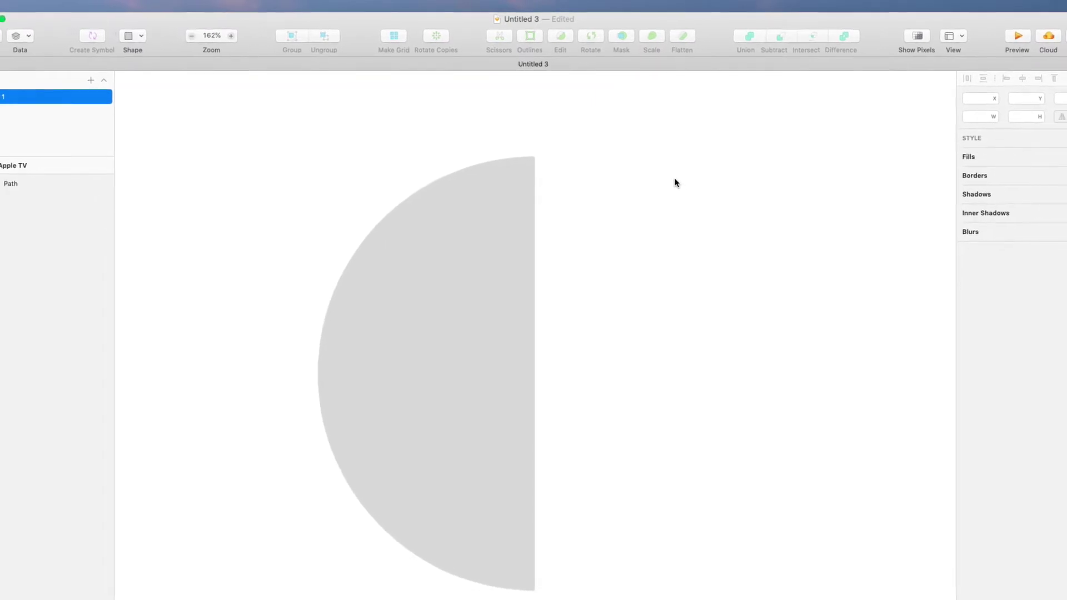
Move the cut half circle horizontally to the left, to about X 570.
left_click(460, 272)
key("shift")
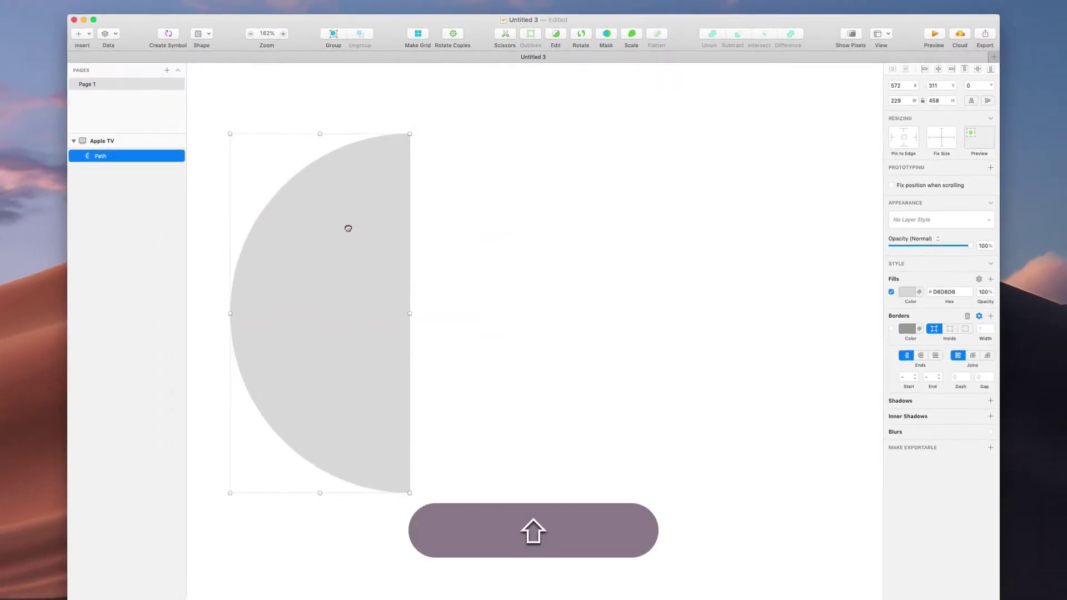
left_click_drag(347, 229, 346, 229)
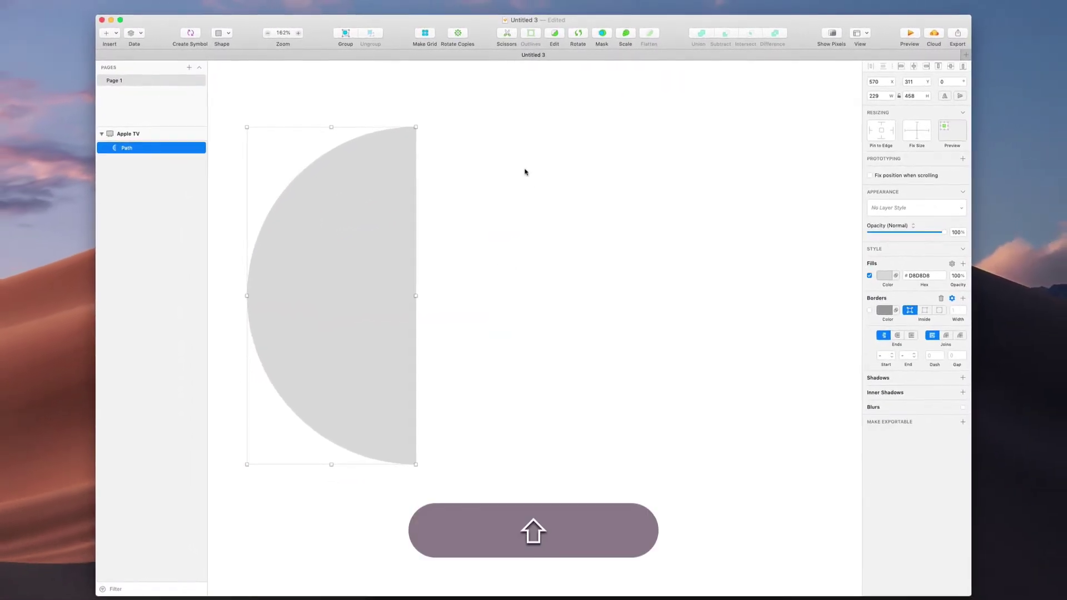
Draw a second circle, 458 px in diameter, to the right of the half circle and level with it.
key("o")
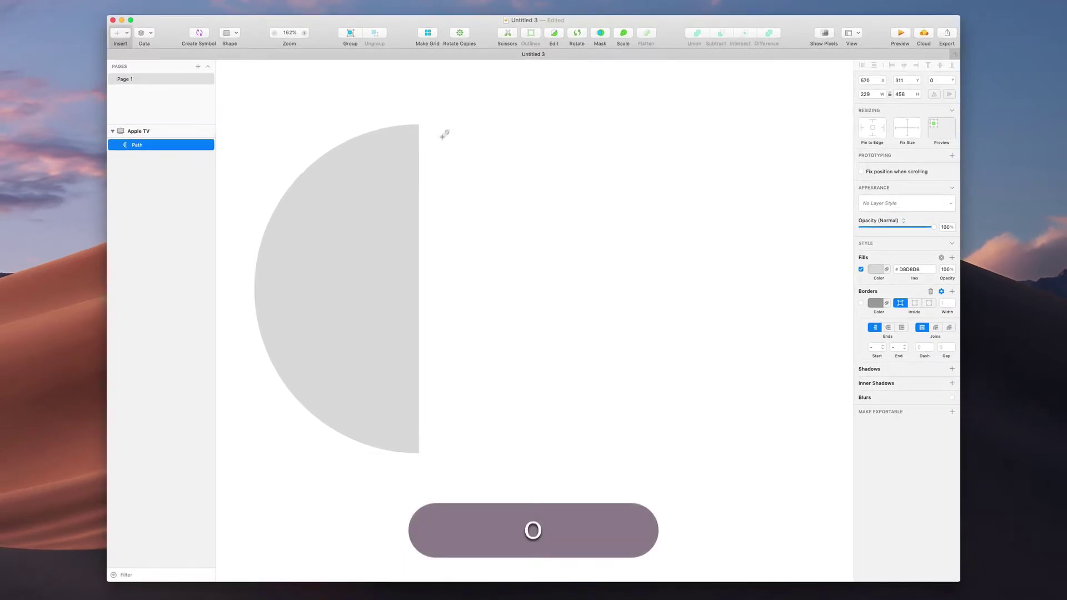
key("shift")
left_click_drag(447, 123, 668, 454)
left_click_drag(598, 356, 634, 353)
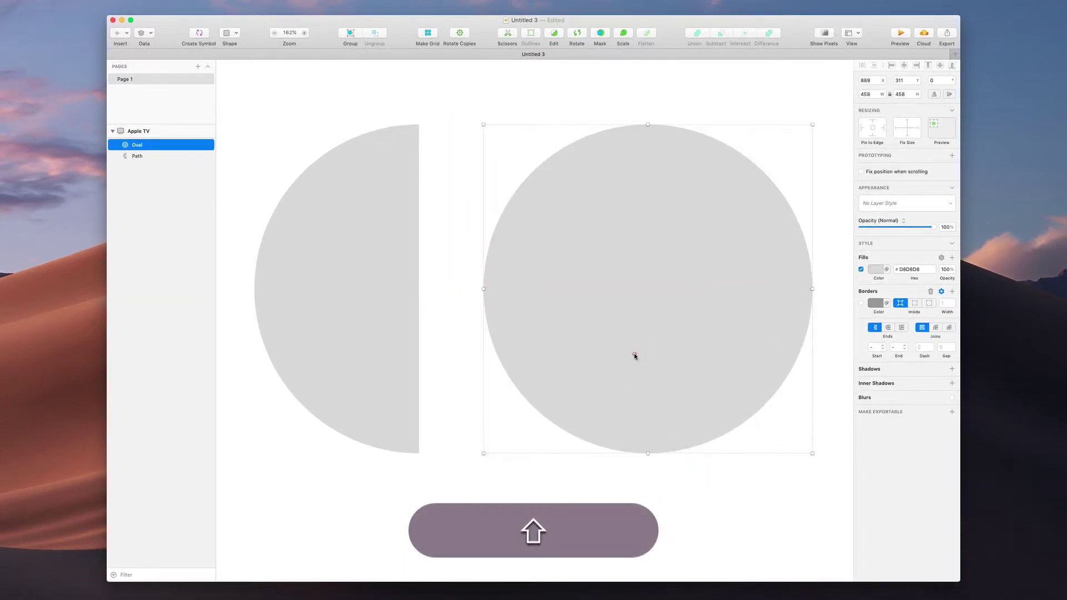
Edit the new circle's vector points and delete its rightmost point.
double_click(634, 353)
left_click(812, 288)
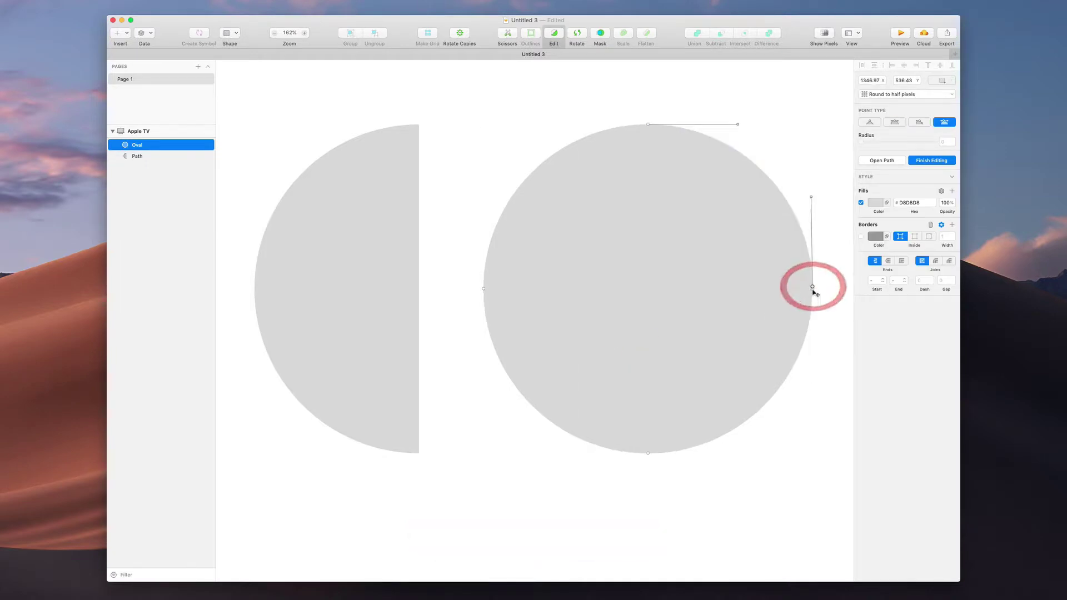
key("super+z")
left_click(812, 289)
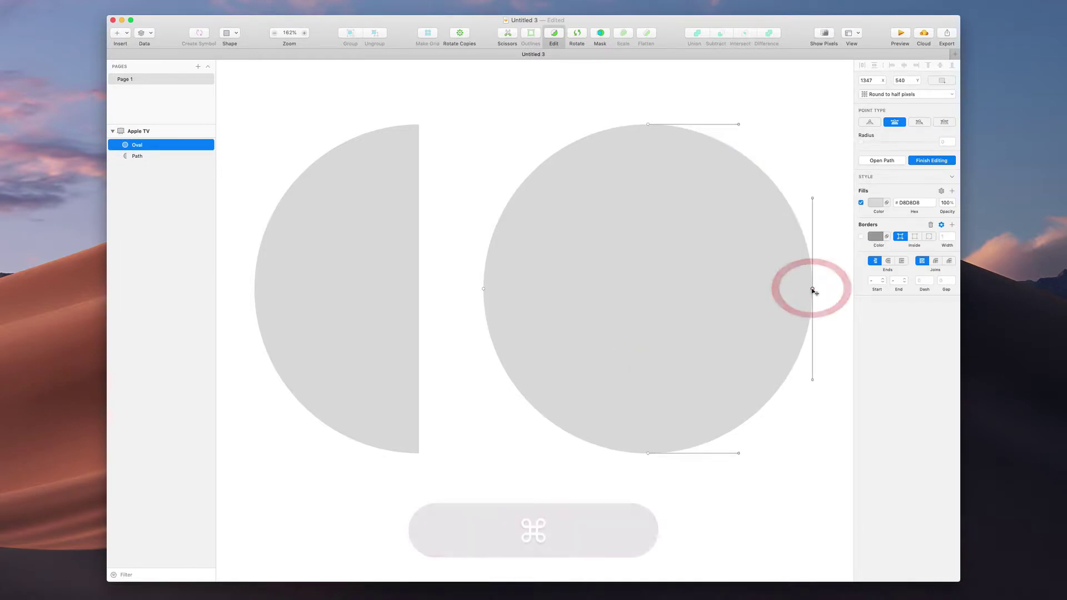
key("BackSpace")
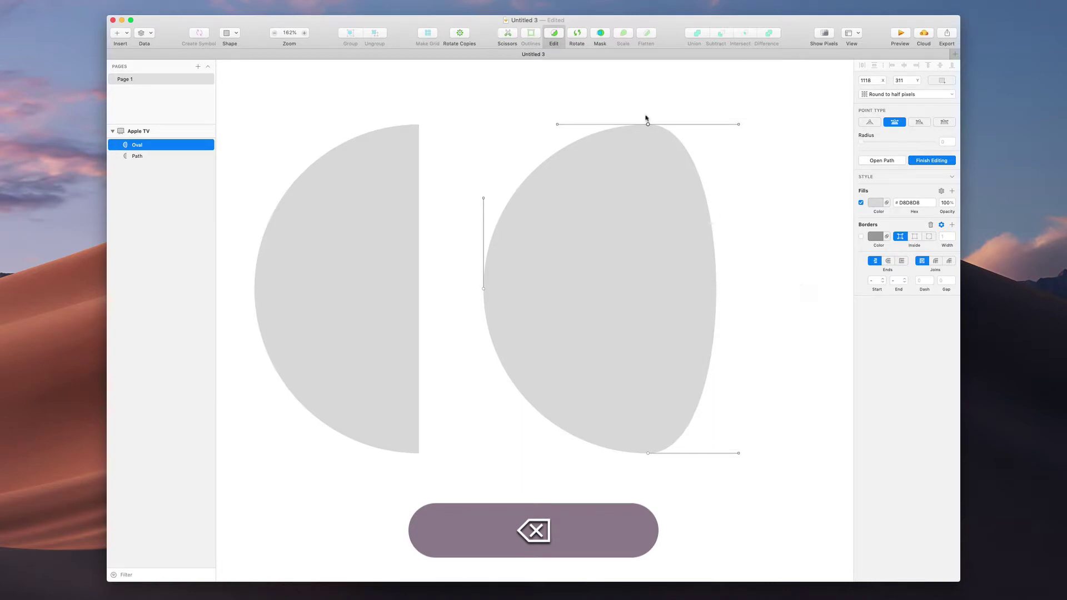
Make the oval's top and bottom points disconnected and collapse their right-hand handles onto the points to form a straight edge.
left_click(648, 453, "shift")
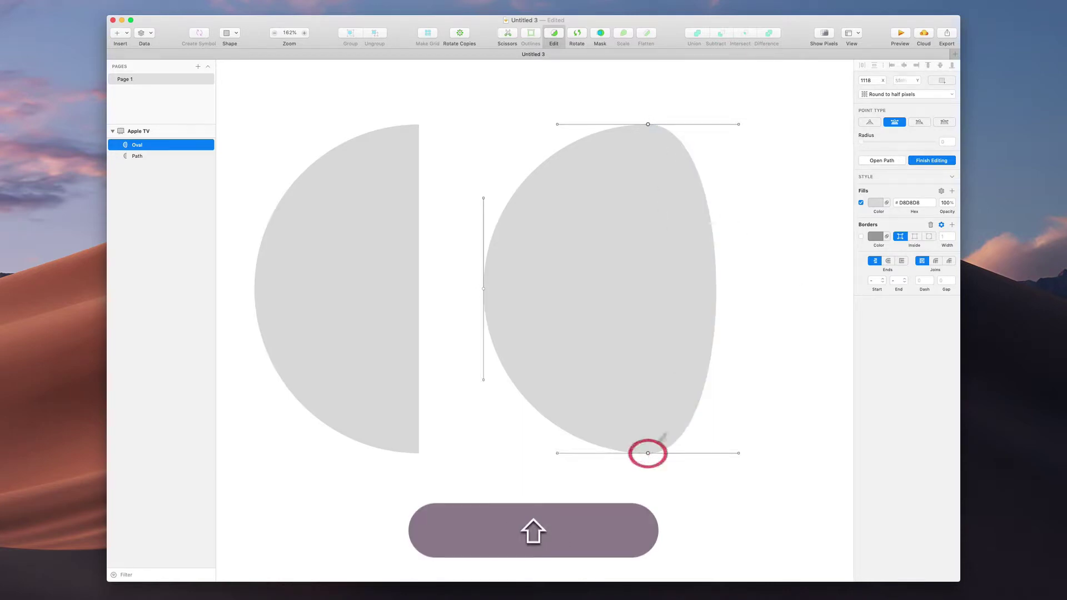
left_click(919, 122)
left_click_drag(739, 123, 648, 124)
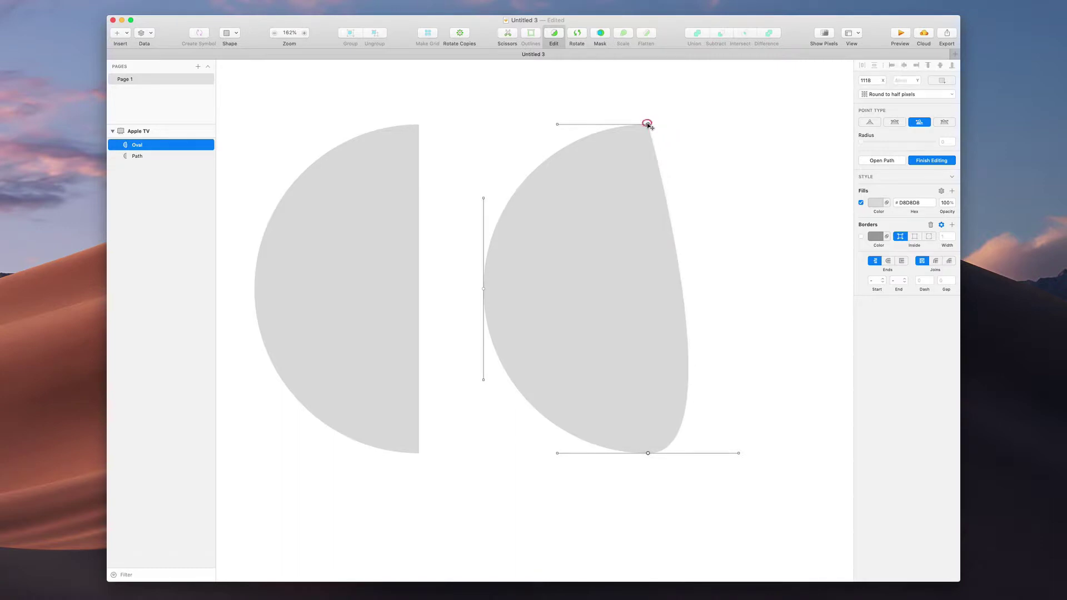
left_click_drag(740, 454, 648, 452)
key("Escape")
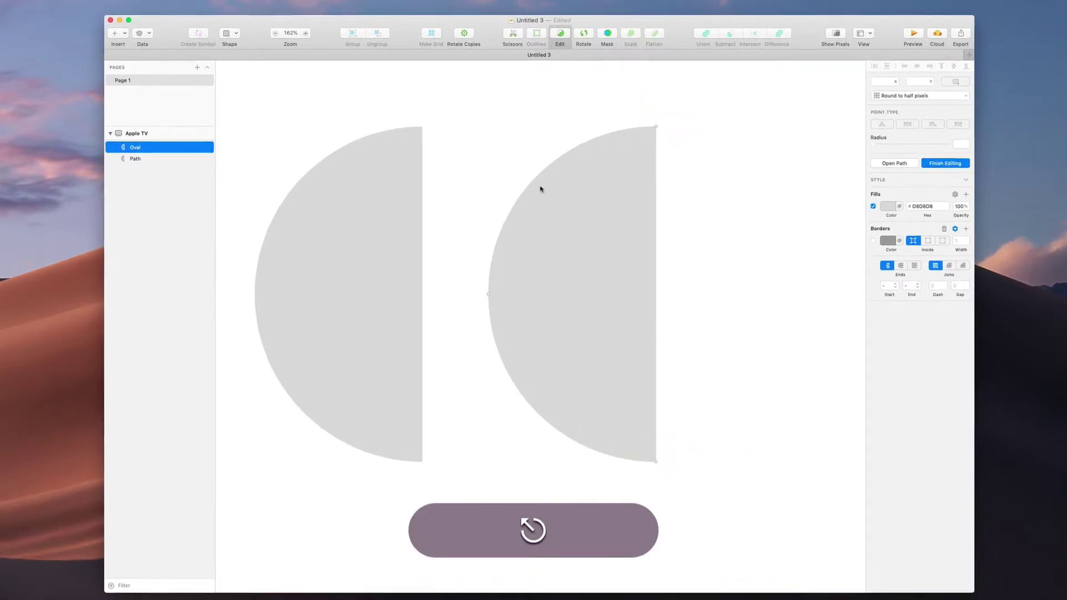
key("Escape")
left_click(525, 155)
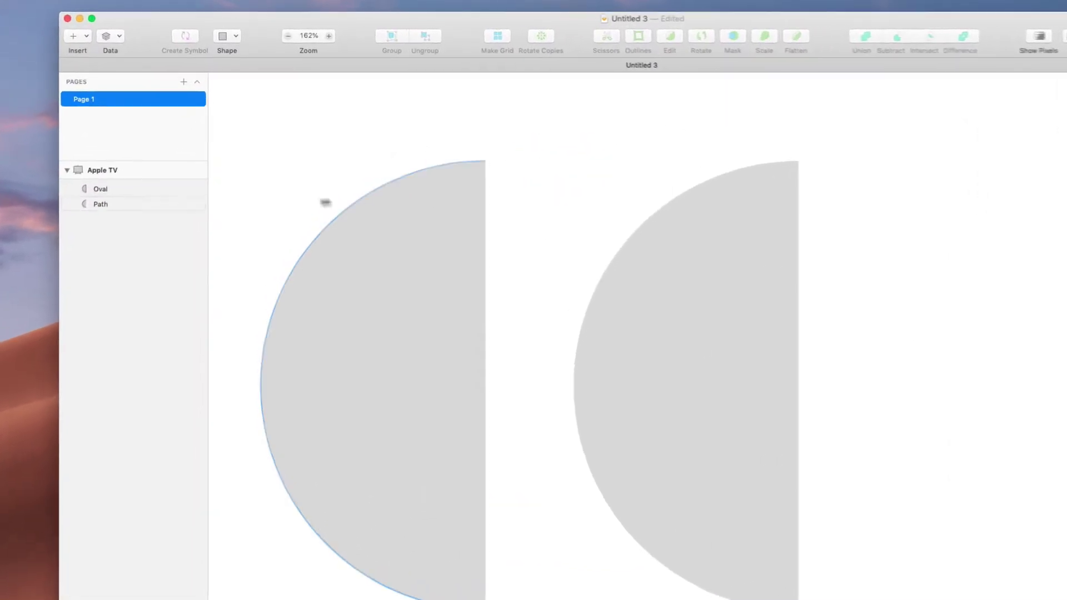
Select both half circles, Oval and Path, and enable their borders.
left_click(93, 221)
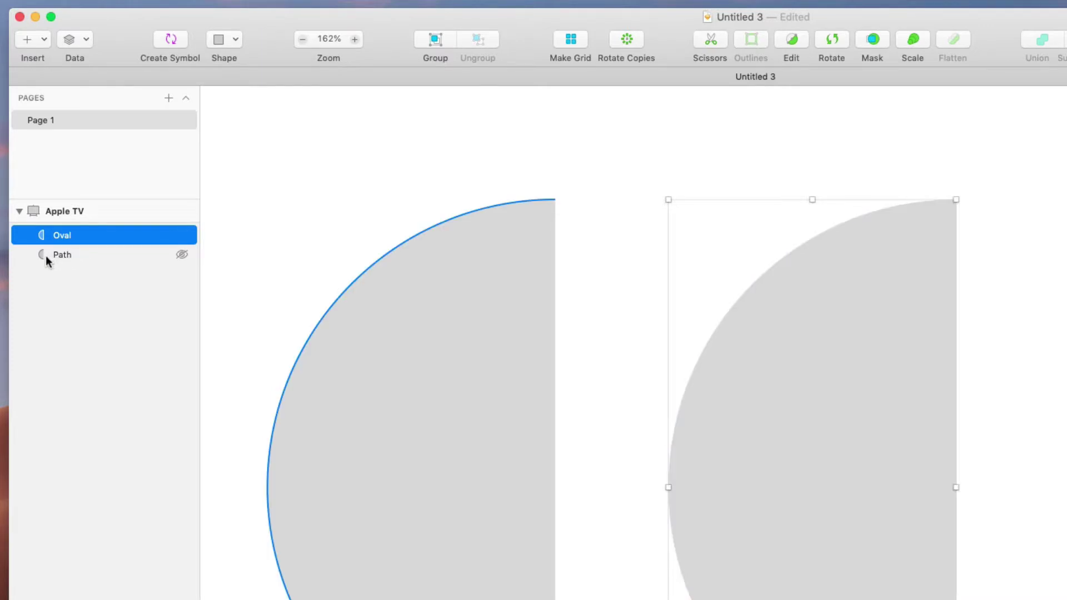
left_click(91, 253)
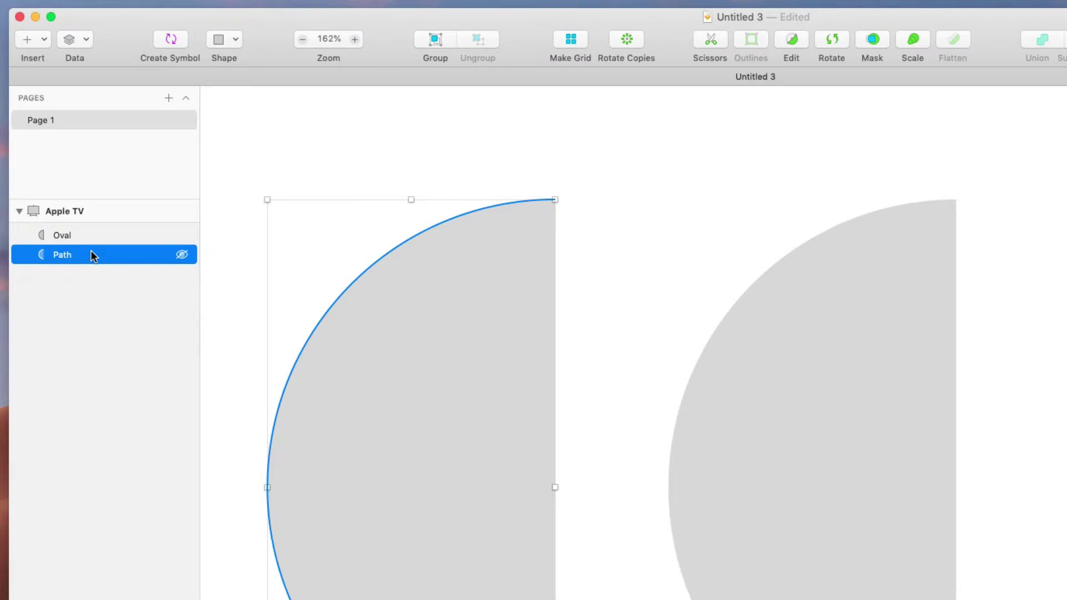
scroll(398, 208, "left", 5)
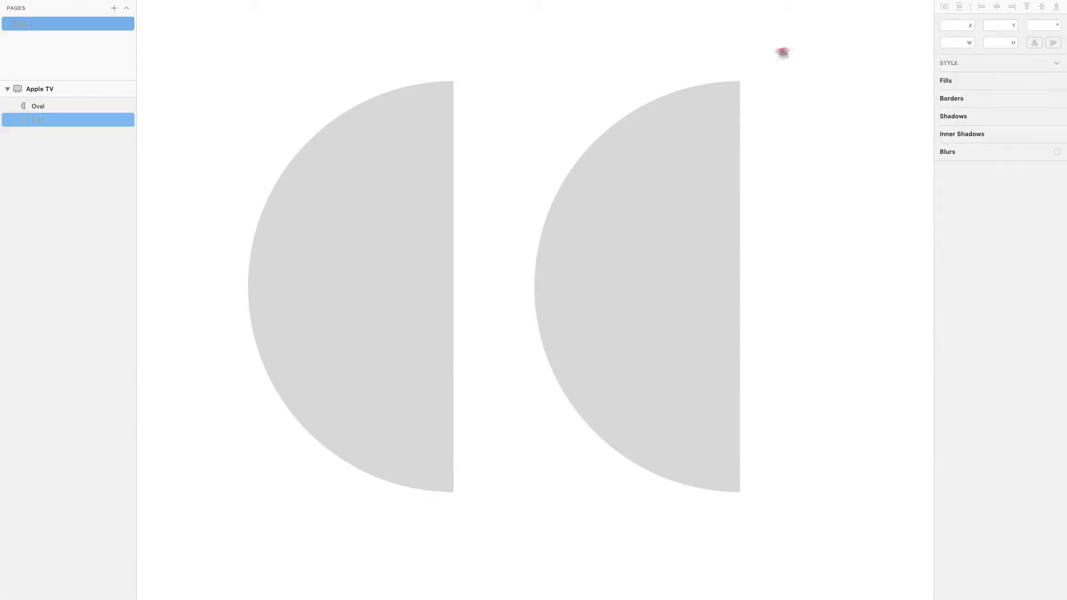
left_click(331, 269, "shift")
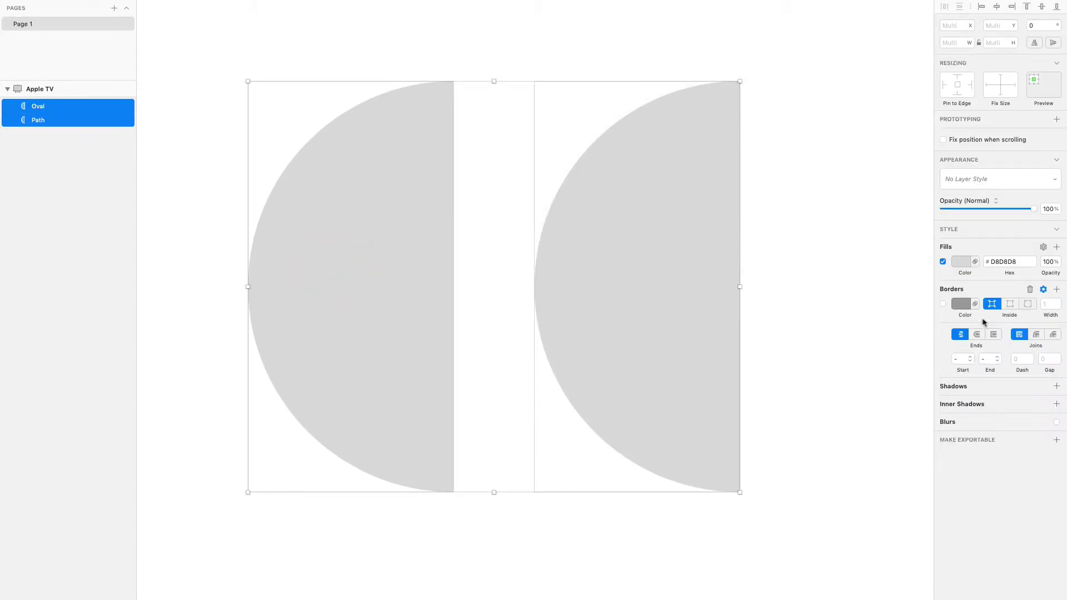
left_click(942, 305)
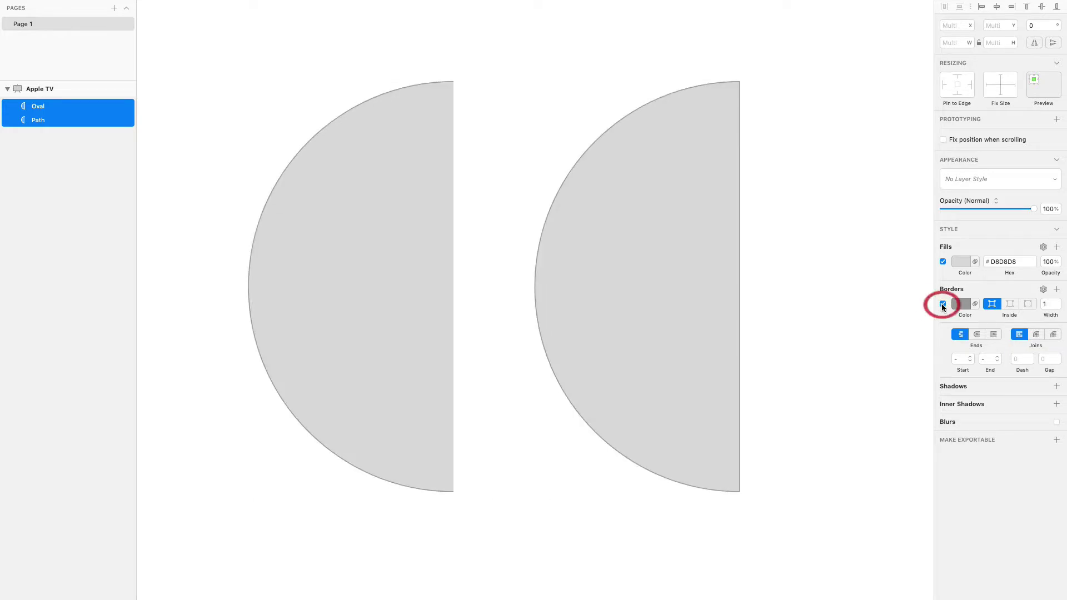
Set the border width of both half circles to 20.
left_click(1047, 303)
key("shift+Up")
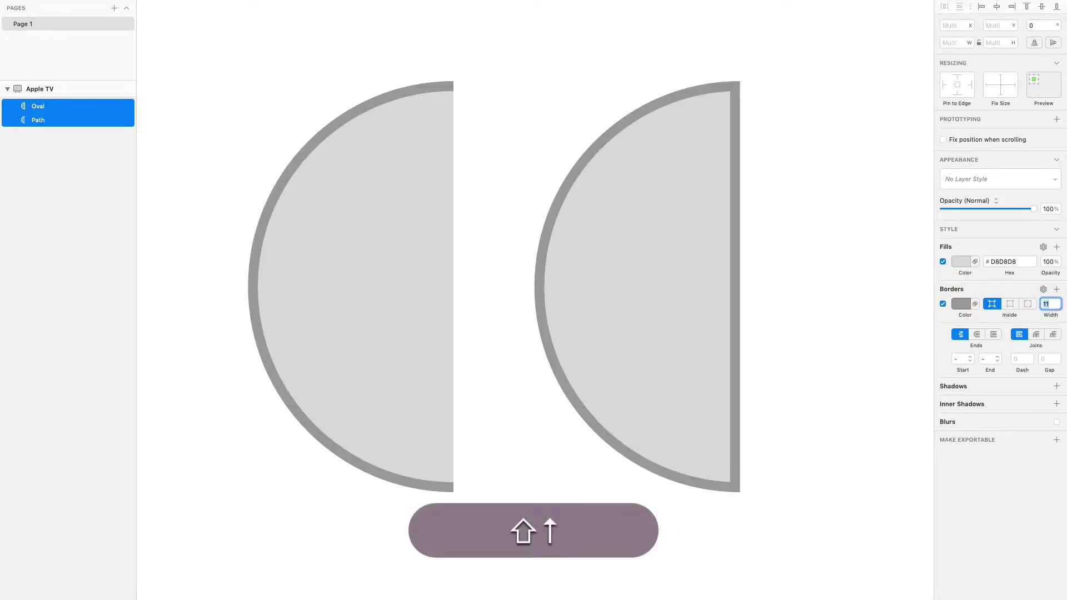
key("Up")
key("Up")
key("Up")
key("Up")
key("Up")
key("Up")
key("Up")
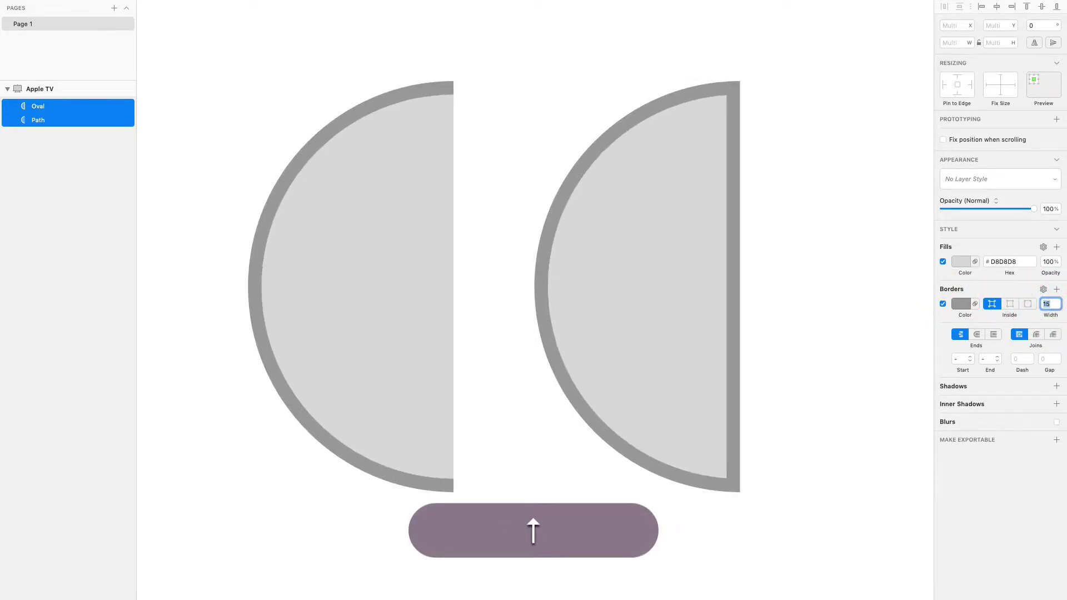
key("Up")
key("Up")
left_click(747, 287)
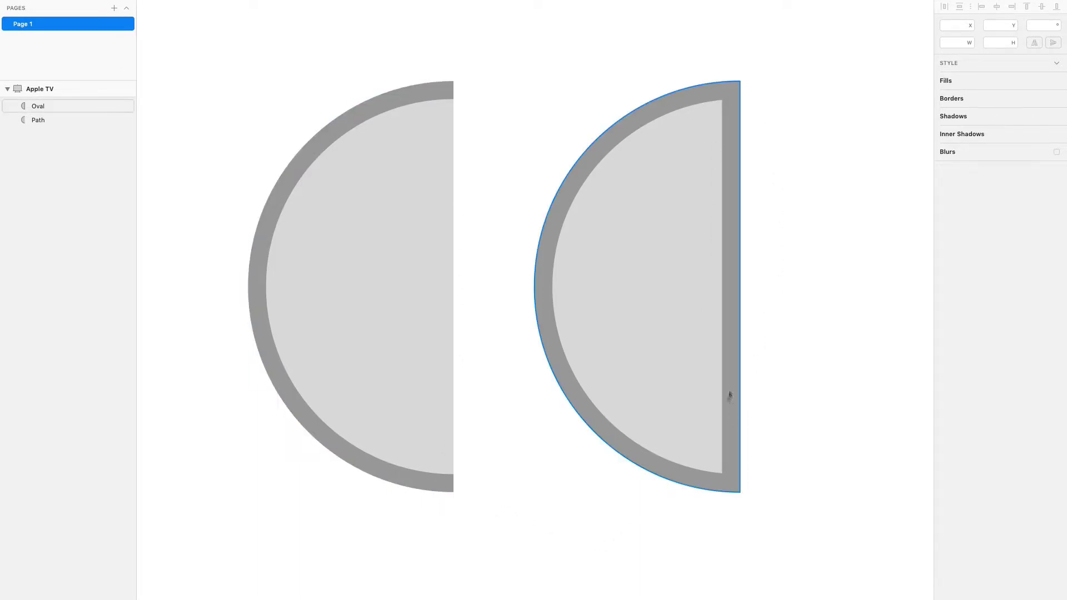
Delete both half circles and fit the empty Apple TV artboard in view.
left_click(432, 172)
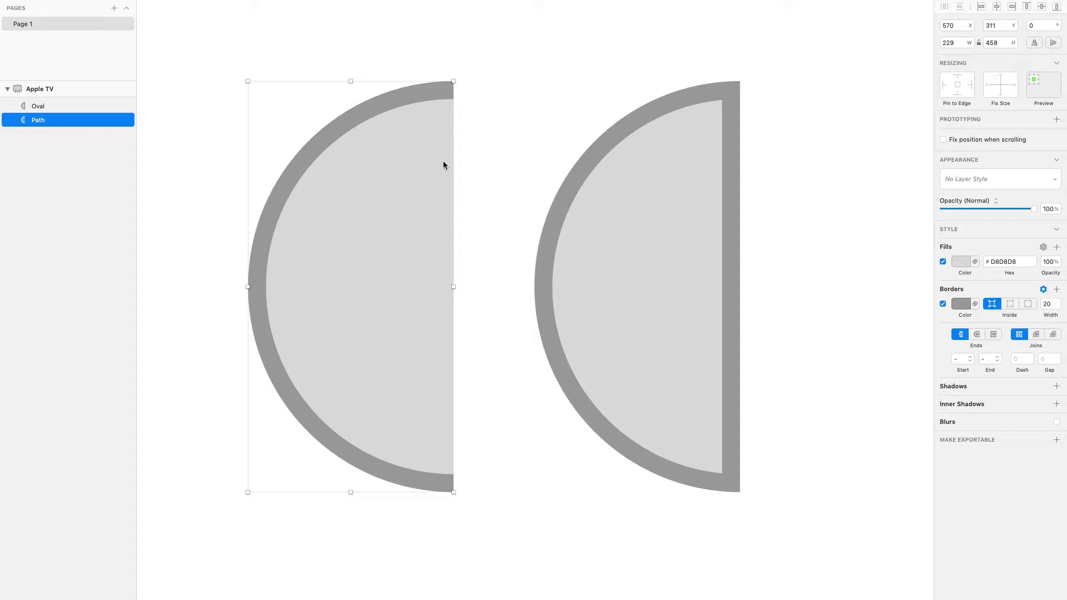
left_click_drag(377, 64, 755, 321)
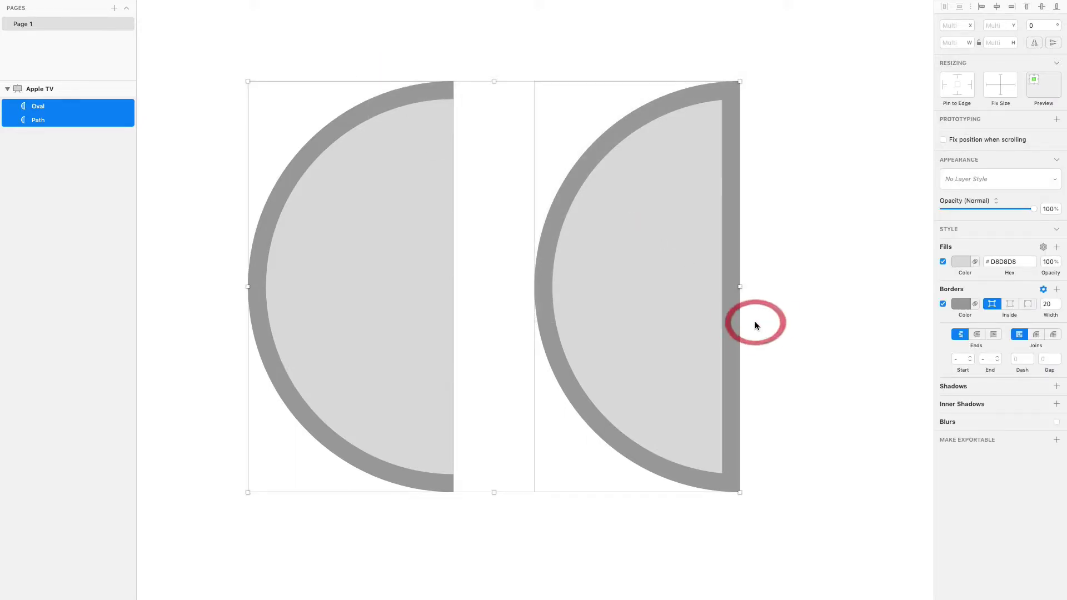
key("BackSpace")
key("super+1")
left_click(643, 312)
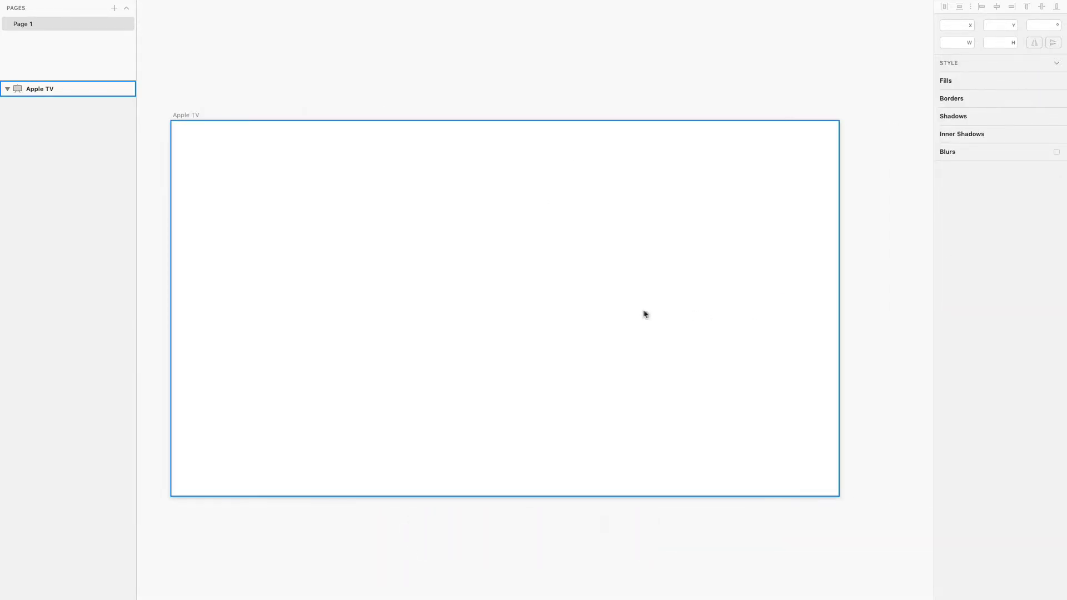
key("super+2")
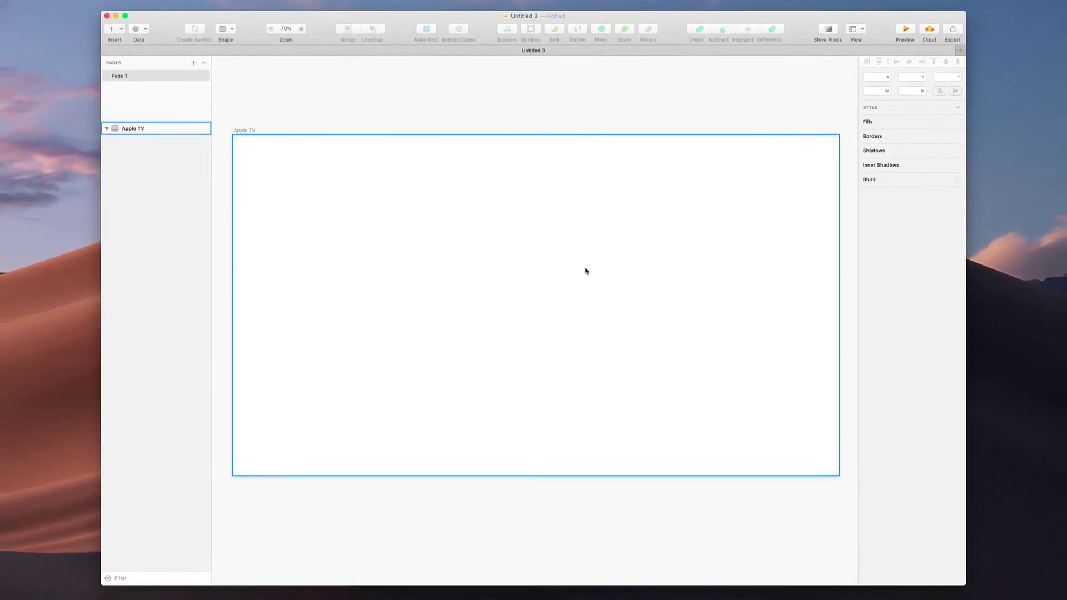
Draw a circle about 616 px in diameter and centre it on the artboard.
key("o")
left_click_drag(439, 205, 619, 381)
mouse_move(555, 304)
left_mouse_down()
mouse_move(570, 302)
mouse_move(560, 298)
mouse_move(559, 310)
left_mouse_up()
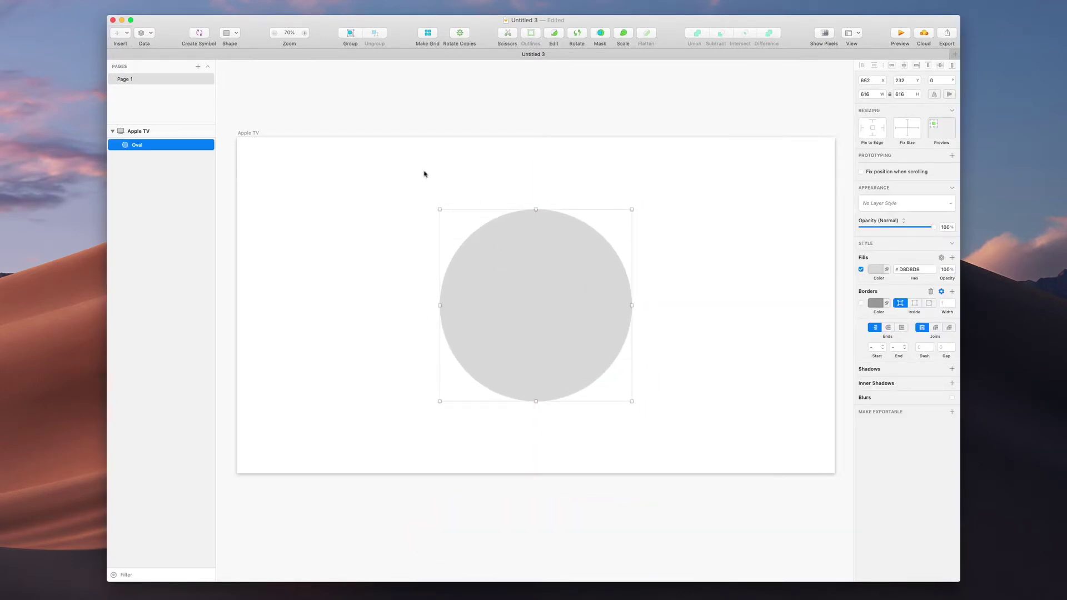
Draw a square of about 809 px and centre it horizontally over the circle.
key("r")
left_click_drag(402, 167, 552, 421)
mouse_move(569, 245)
left_mouse_down()
mouse_move(590, 281)
mouse_move(578, 250)
left_mouse_up()
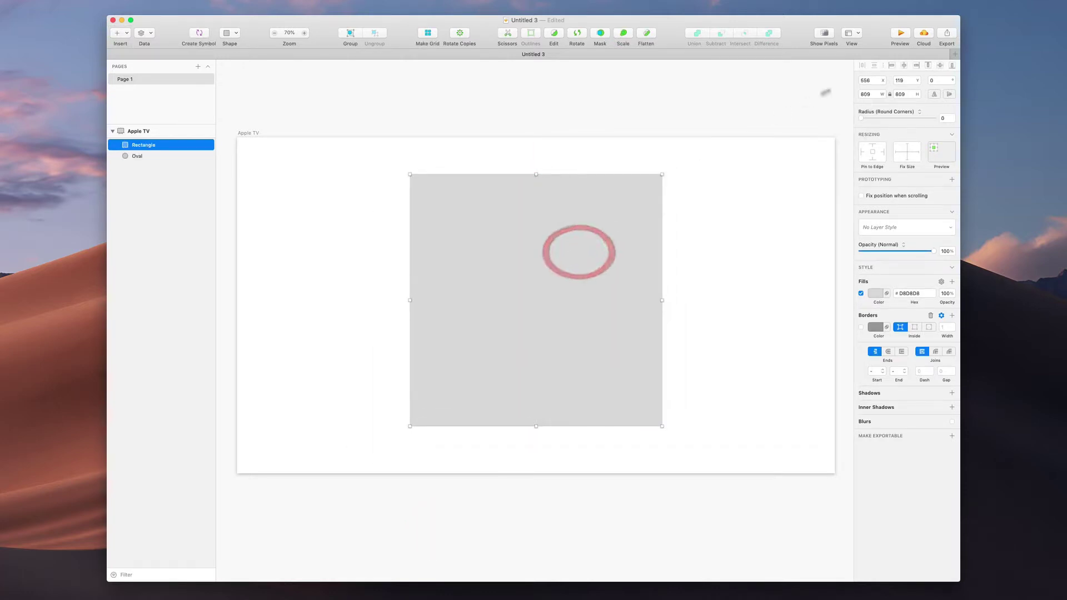
Unlock the square's proportions and narrow it to about 404 px wide so it covers only the circle's left half.
left_click(889, 96)
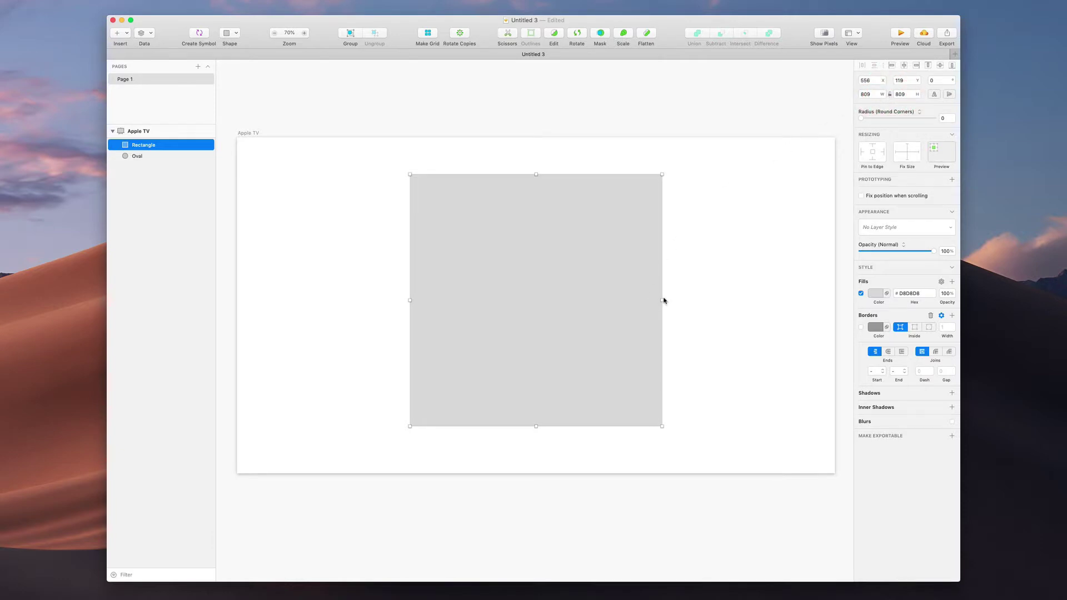
left_click_drag(662, 300, 535, 300)
left_click(607, 196)
left_click(485, 205)
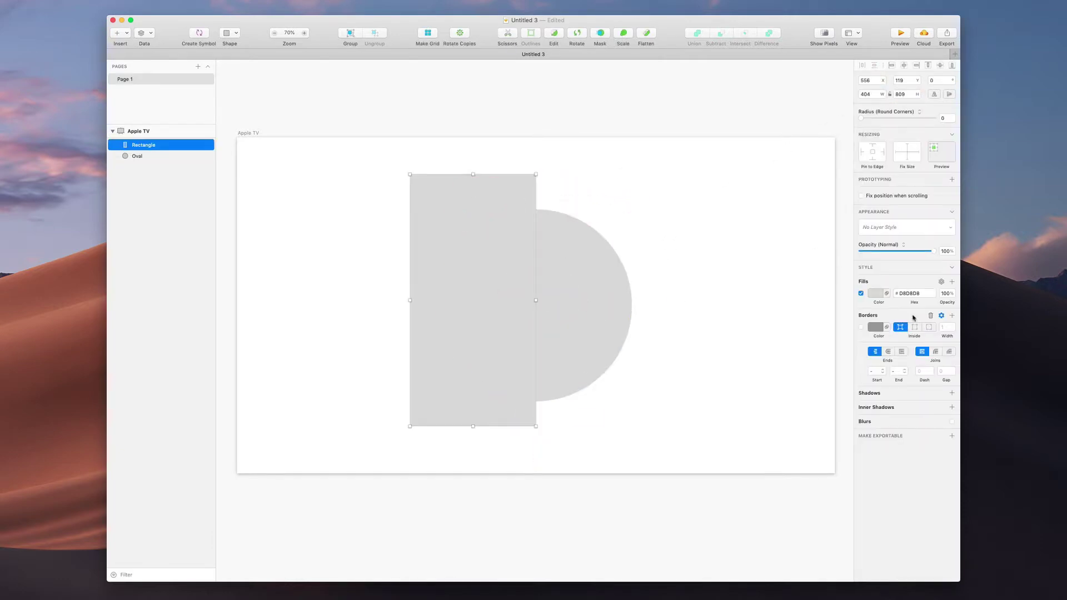
Fill the rectangle with red BF1313 and the circle with light blue.
left_click(877, 294)
left_click(901, 457)
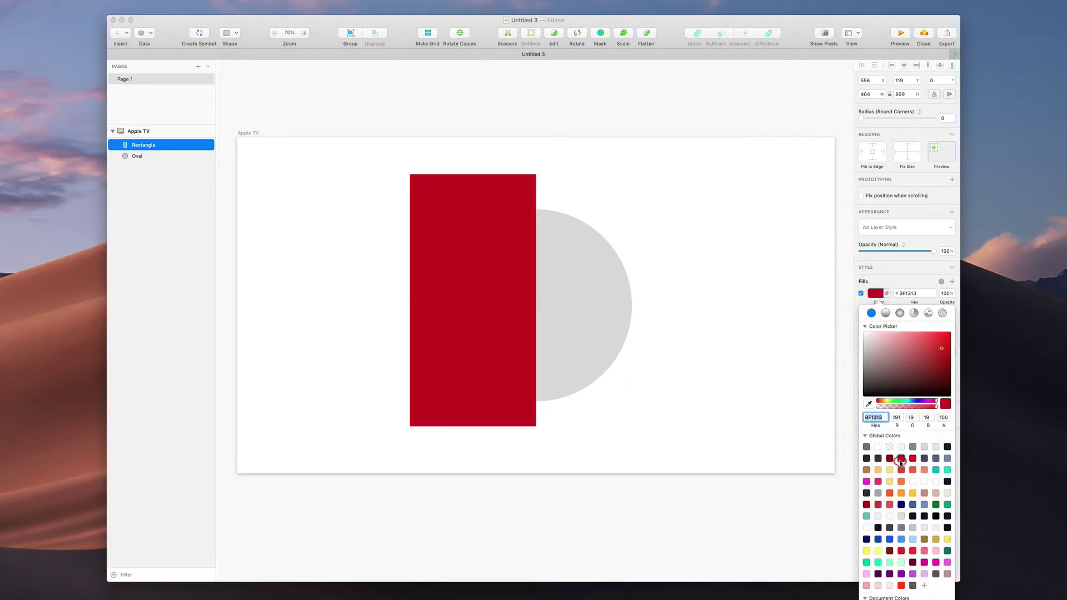
left_click(597, 360)
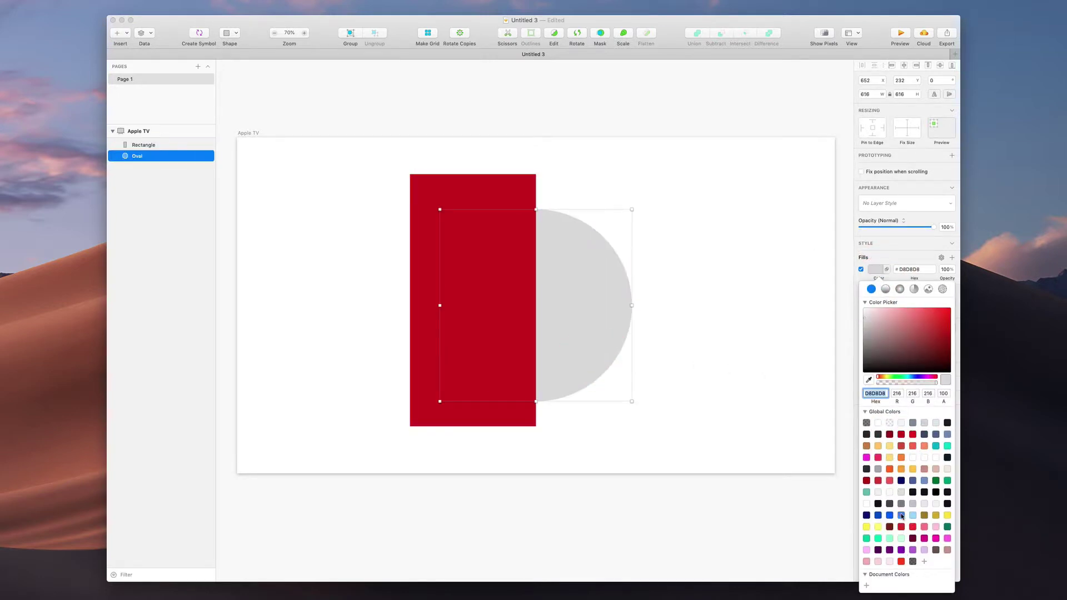
left_click(902, 515)
left_click(752, 284)
Centre the rectangle vertically on the circle, shift the pair left, and duplicate both level to the right with a gap of about 237 px.
left_click_drag(490, 250, 487, 271)
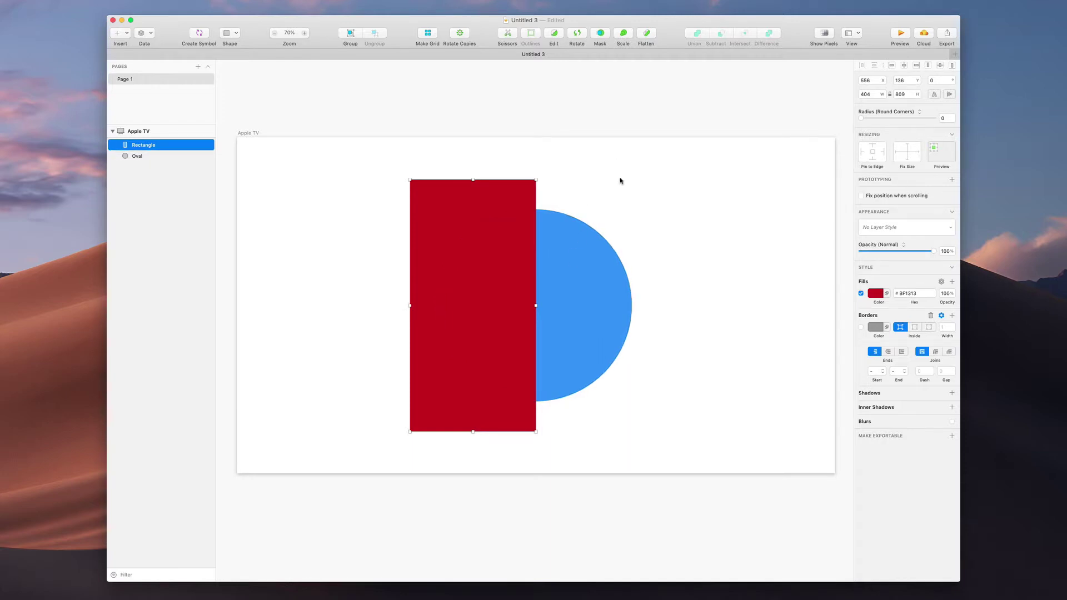
left_click_drag(631, 179, 452, 428)
left_click_drag(484, 311, 668, 317)
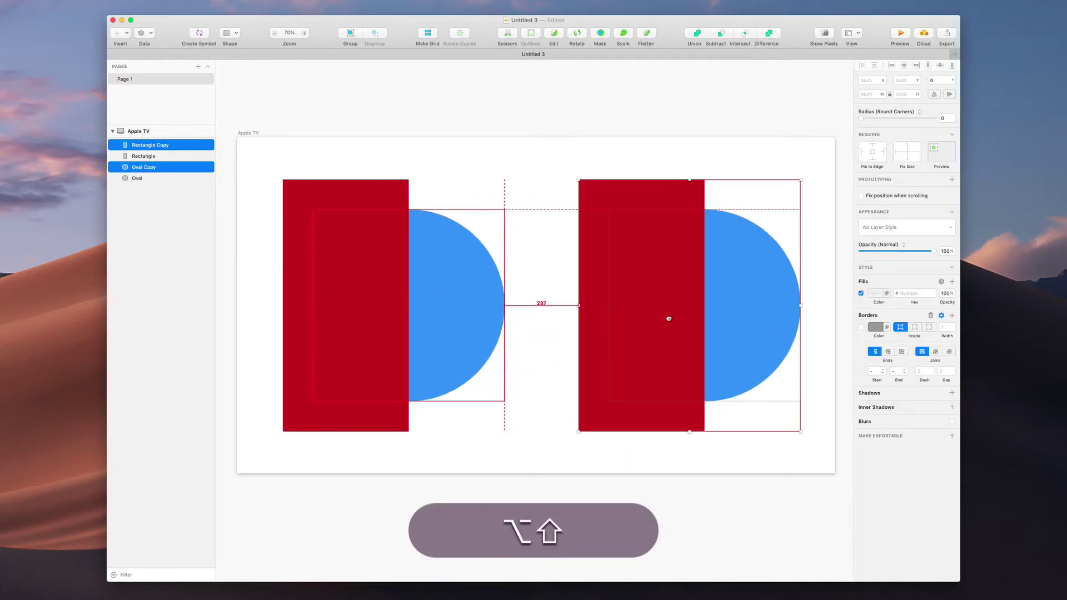
left_click(542, 215)
Send the copied rectangle on the right to the back, behind its circle.
left_click(620, 182)
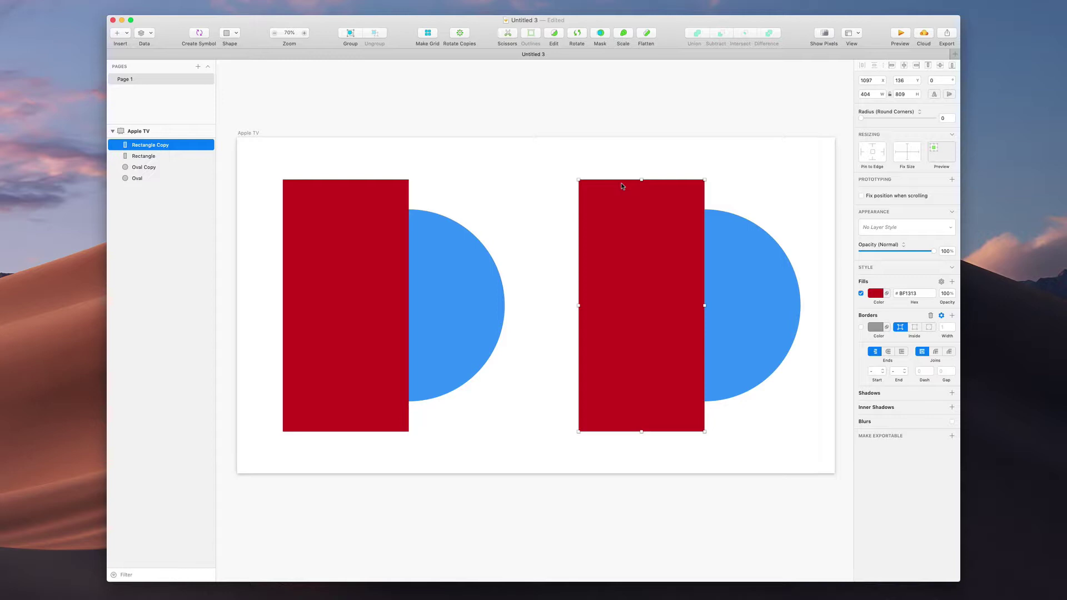
key("ctrl+alt+super")
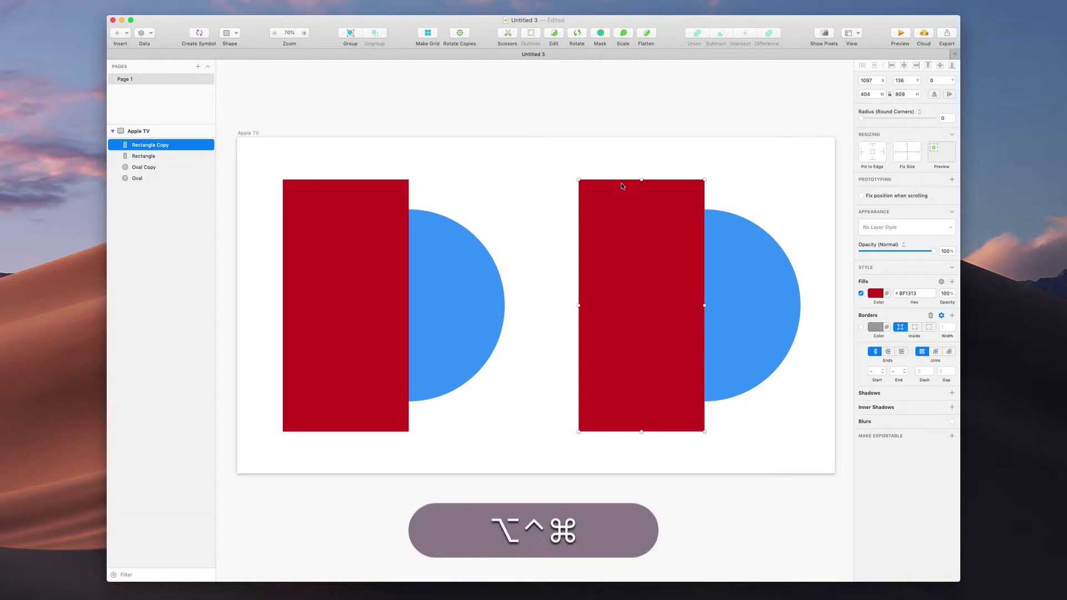
key("ctrl+alt+super+Down")
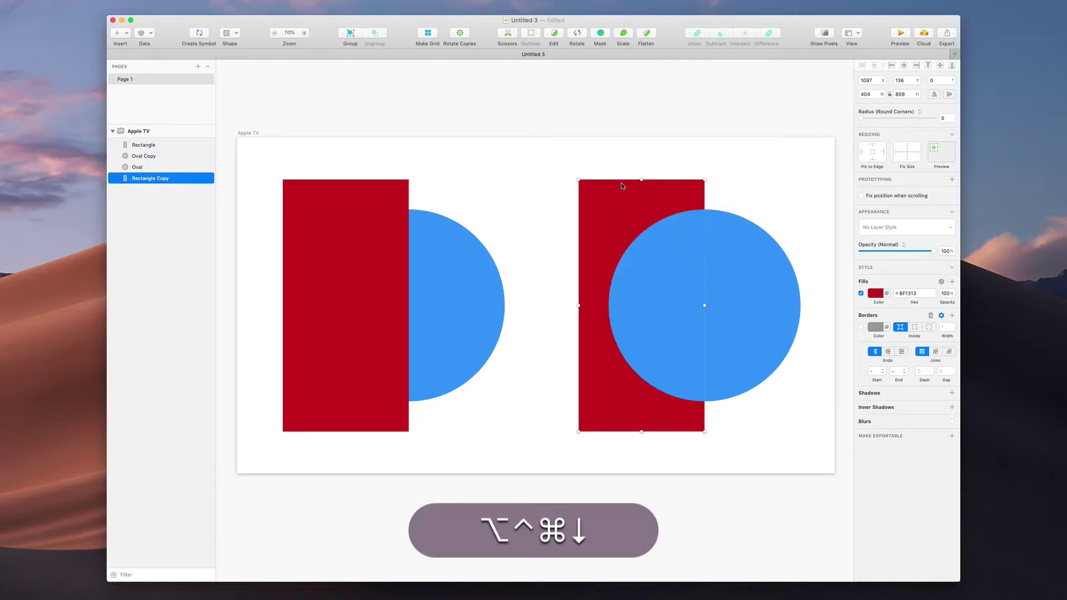
left_click(559, 150)
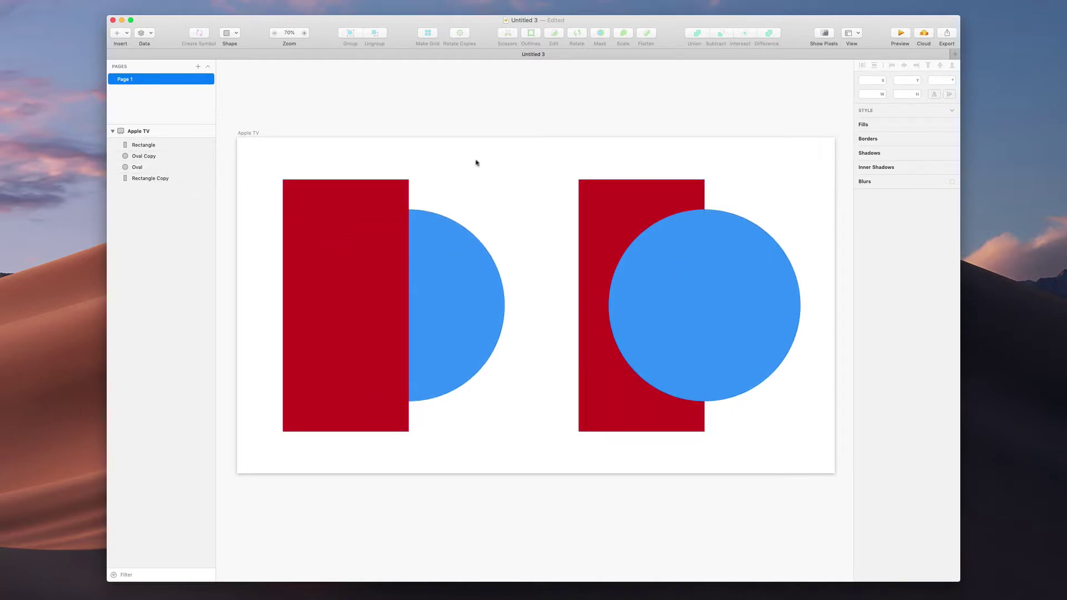
Select the left rectangle and circle and mask them so the circle beneath clips the rectangle.
left_click_drag(491, 165, 317, 347)
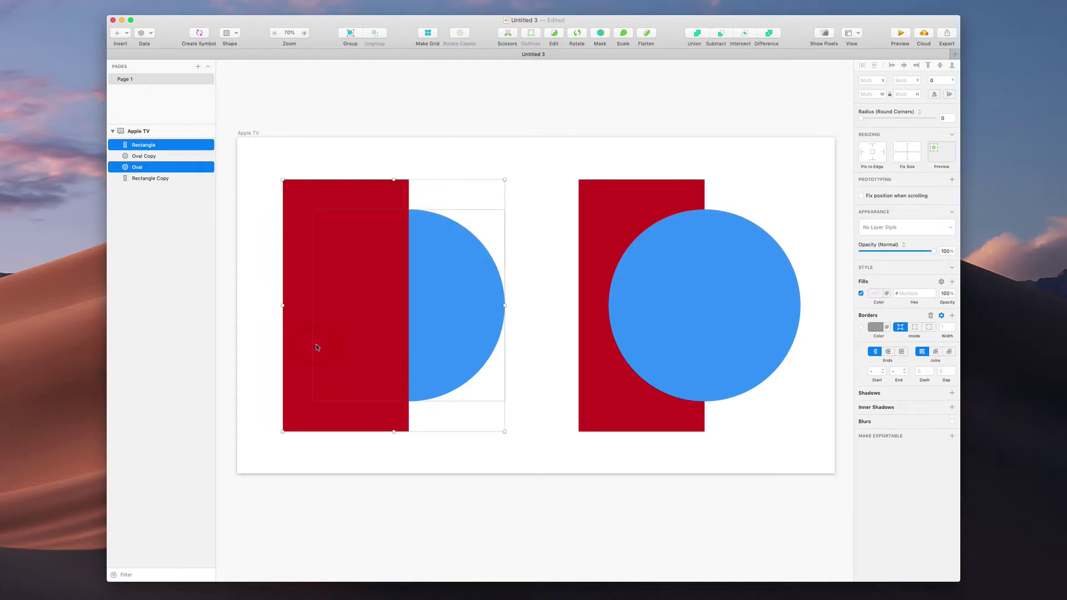
right_click(383, 265)
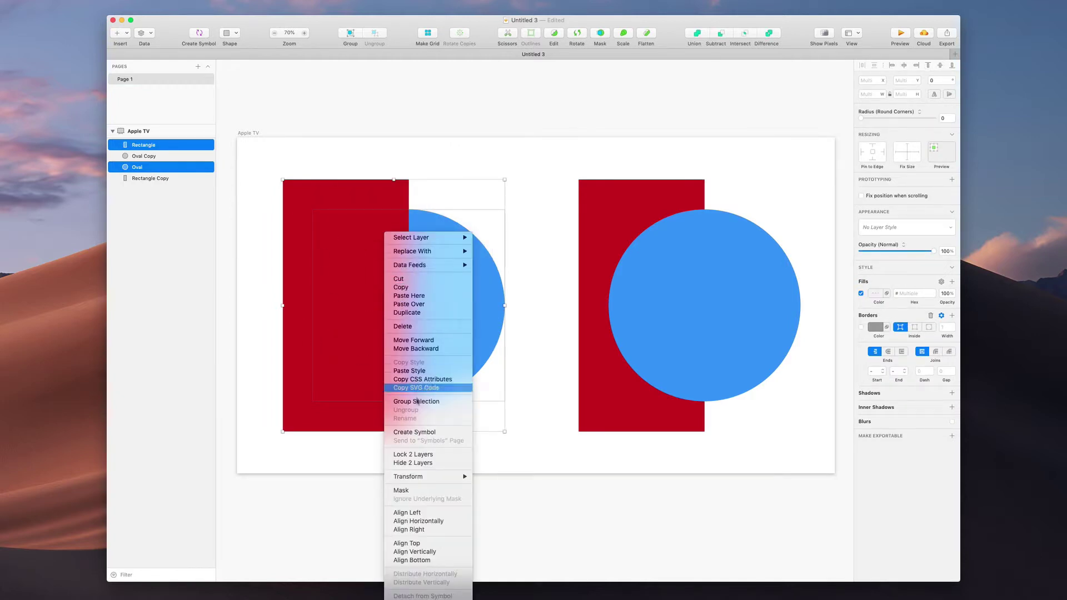
left_click(417, 490)
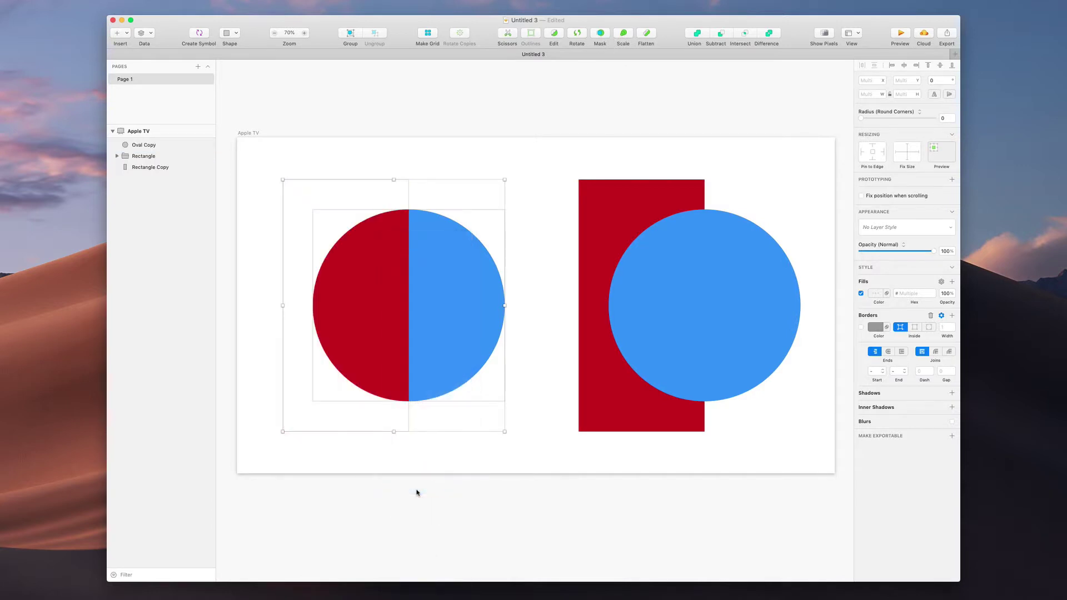
left_click(418, 441)
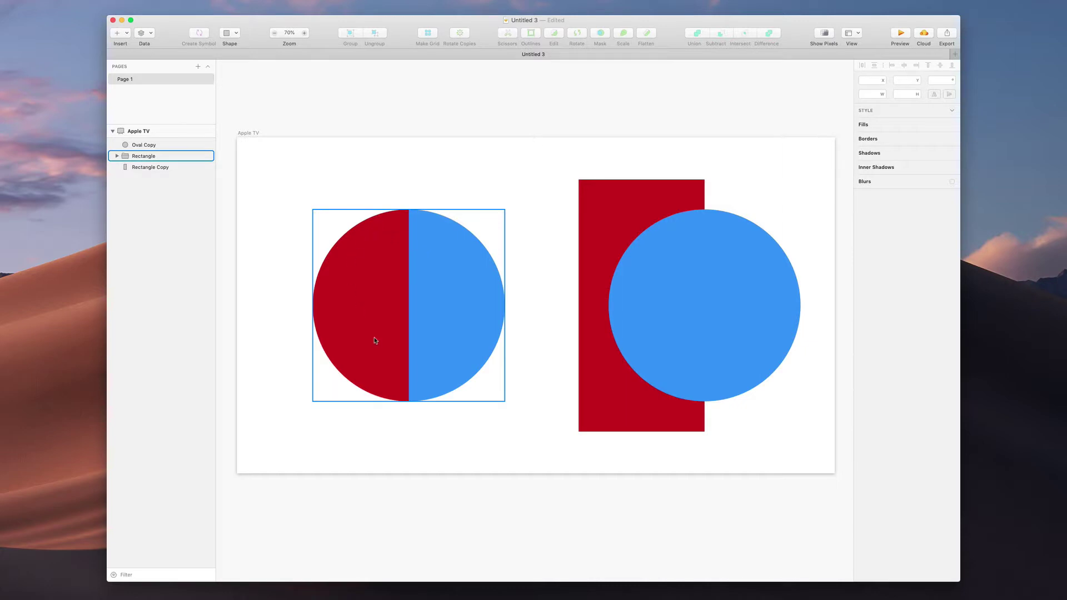
Select the right circle and rectangle and mask them so the rectangle beneath clips the circle.
left_click_drag(774, 164, 599, 395)
right_click(643, 283)
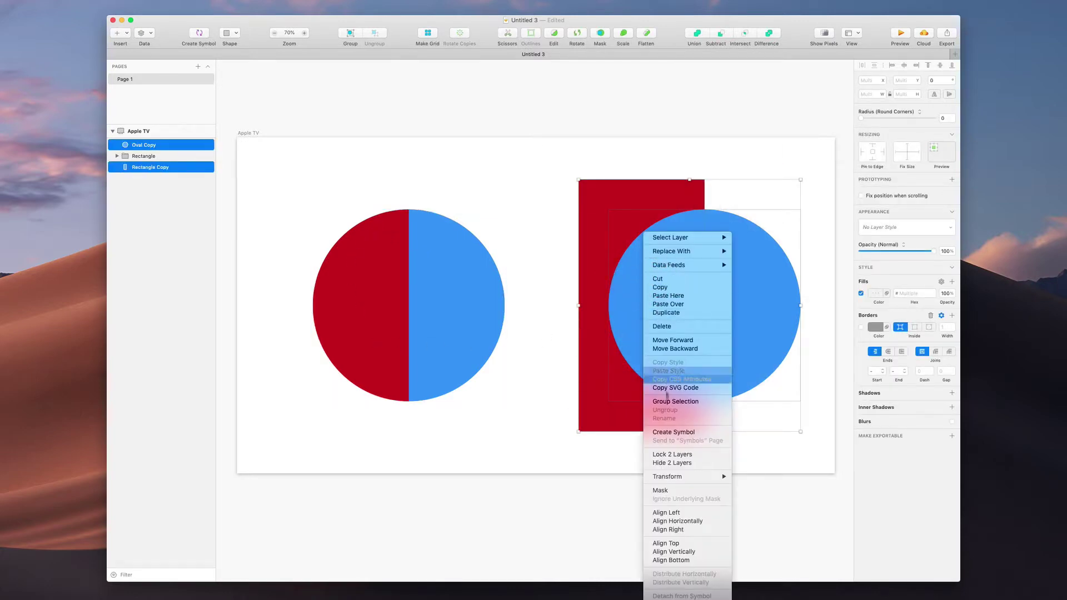
left_click(661, 490)
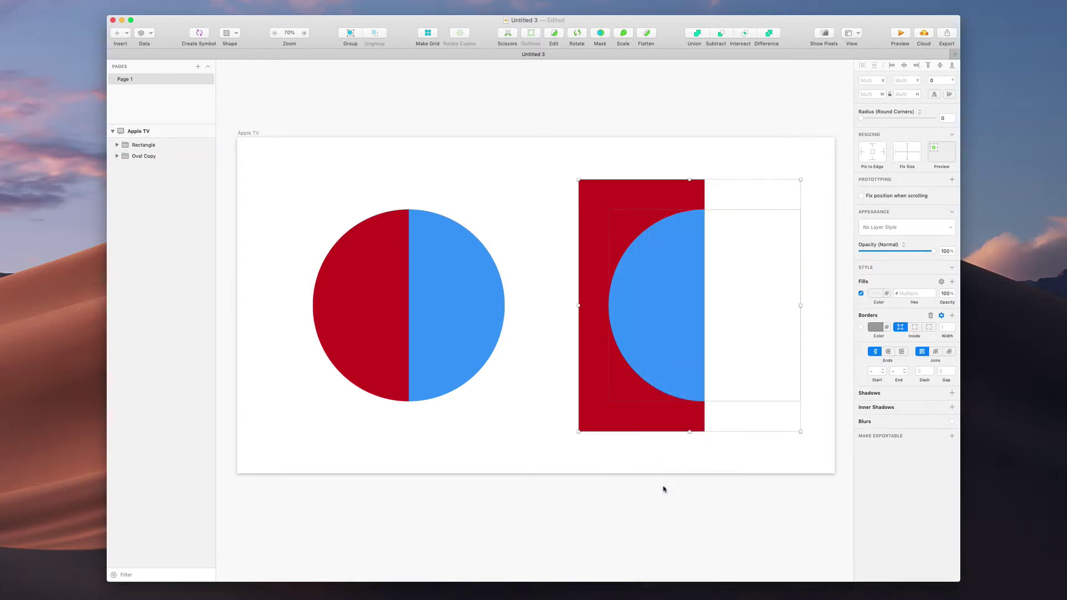
left_click(747, 418)
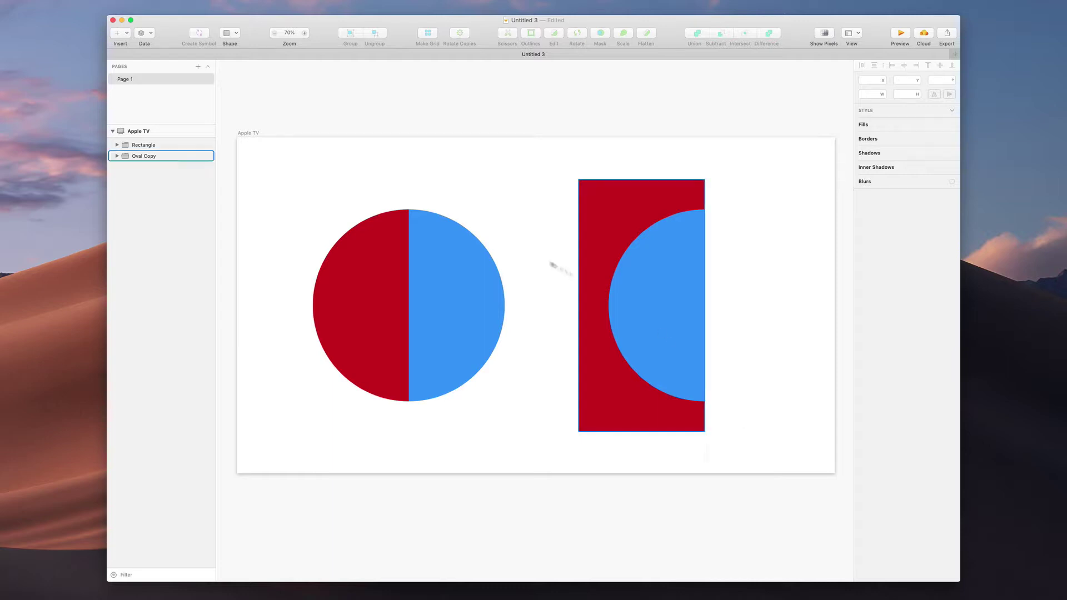
Draw a rectangle about 831 by 790 px over the left masked circle, level with the circle's centre.
key("r")
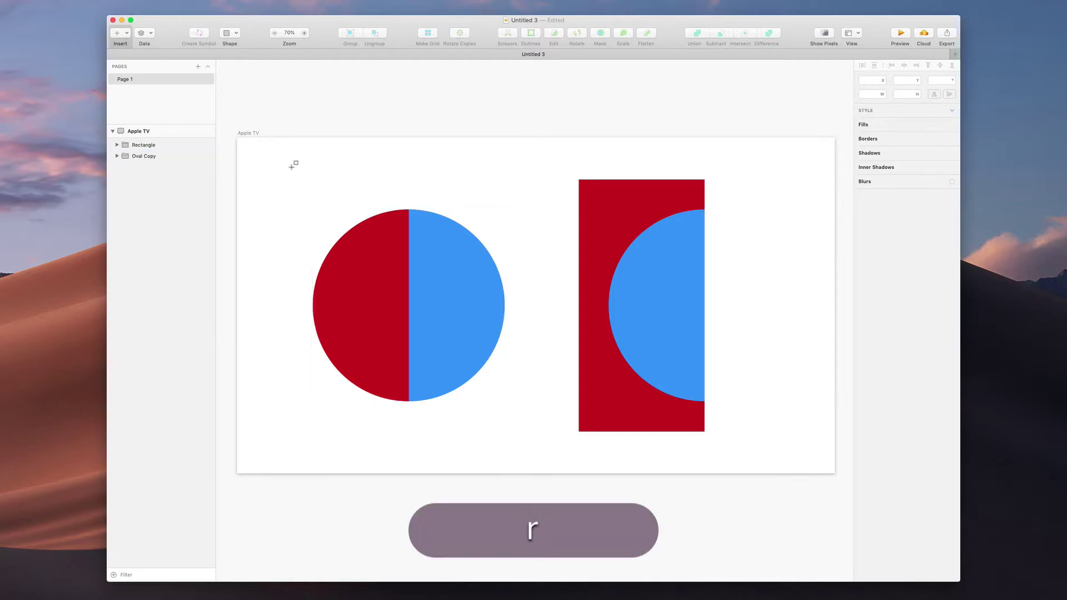
left_click_drag(280, 154, 539, 260)
left_click_drag(466, 200, 468, 245)
left_click_drag(412, 306, 410, 446)
left_click_drag(422, 372, 422, 353)
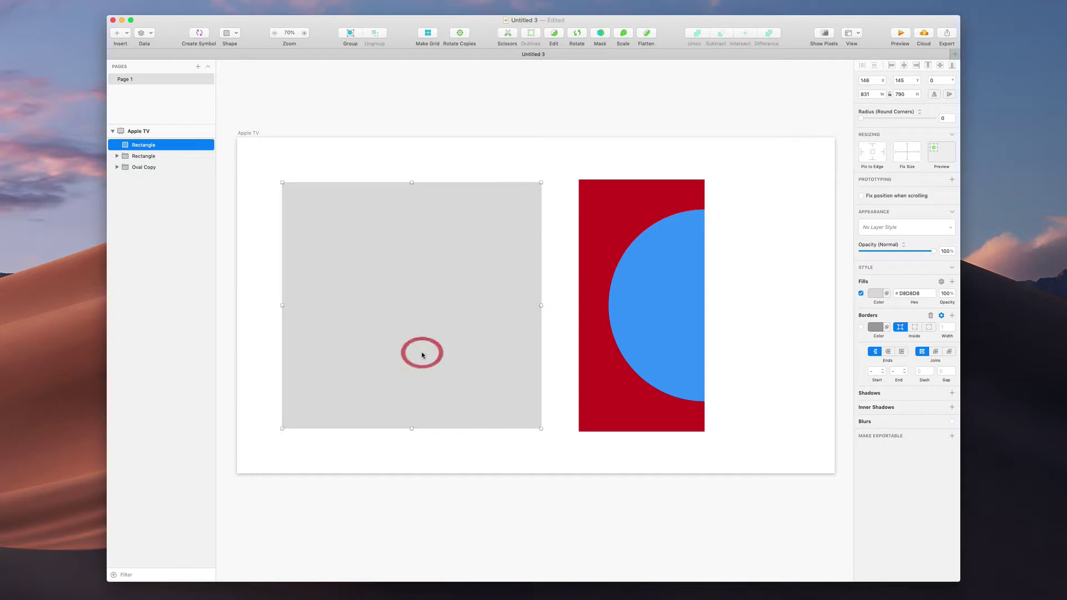
Send the new grey rectangle to the back and use it as a mask for the left masked circle group.
key("ctrl+alt+super+Down")
left_click_drag(348, 159, 467, 405)
right_click(426, 232)
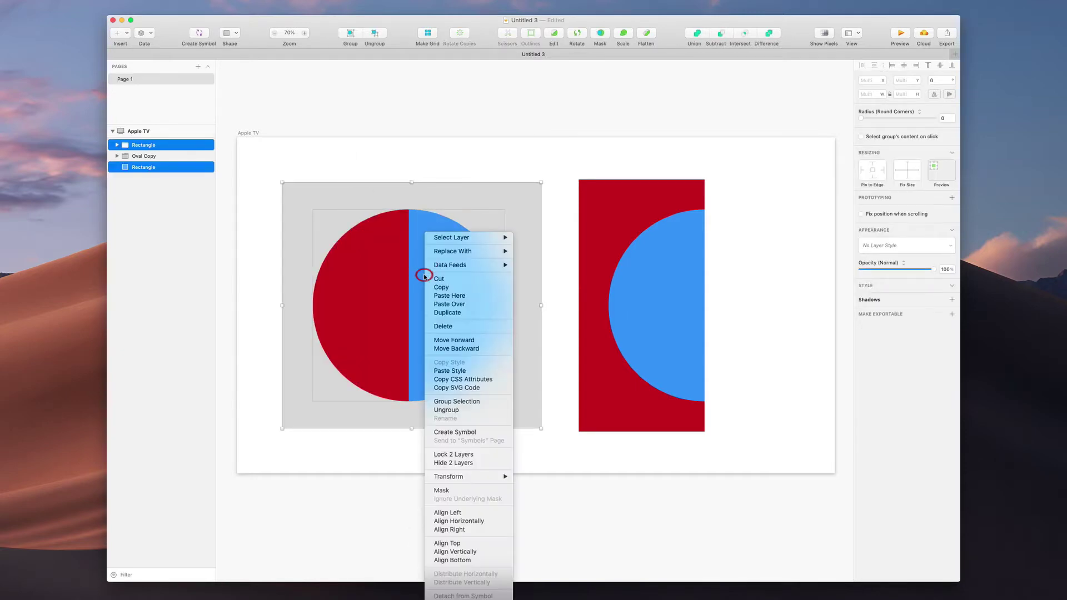
left_click(478, 491)
left_click(478, 452)
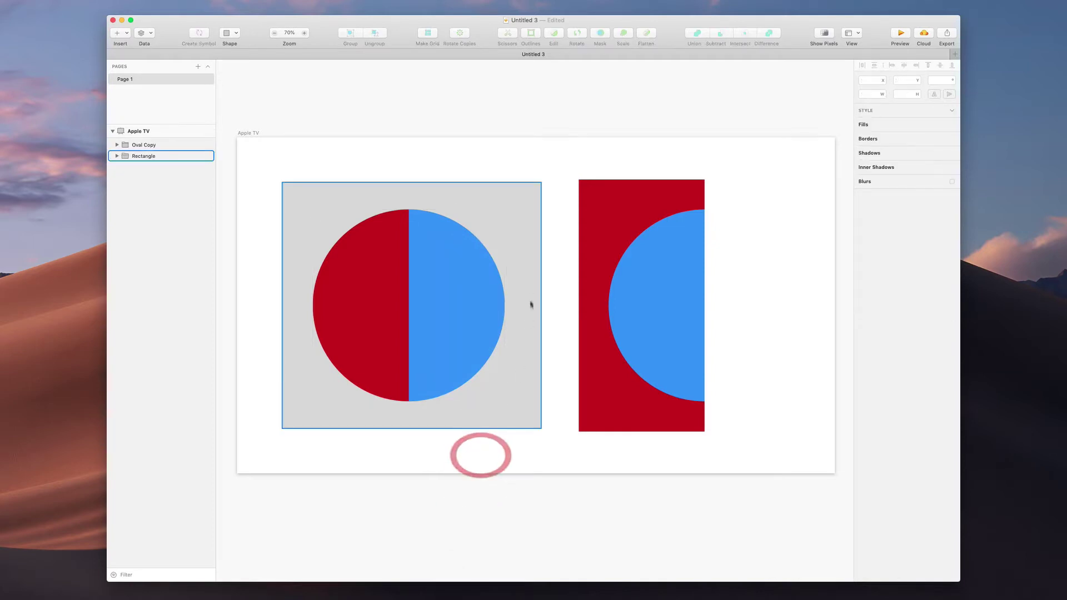
Select the grey mask rectangle inside the left group and lower its top edge to the circle's centre.
left_click(528, 278)
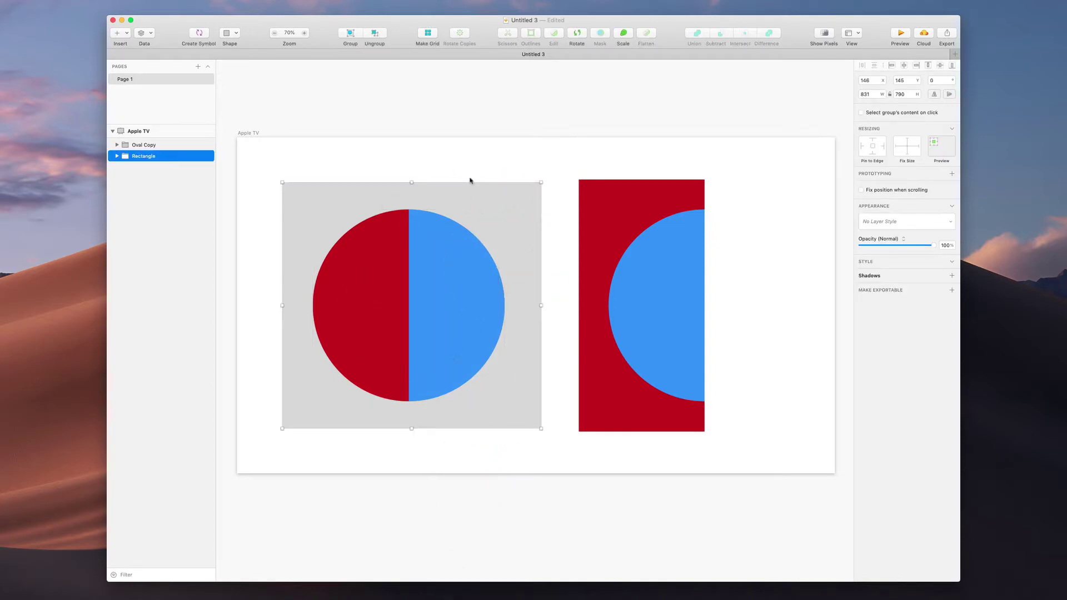
double_click(516, 202)
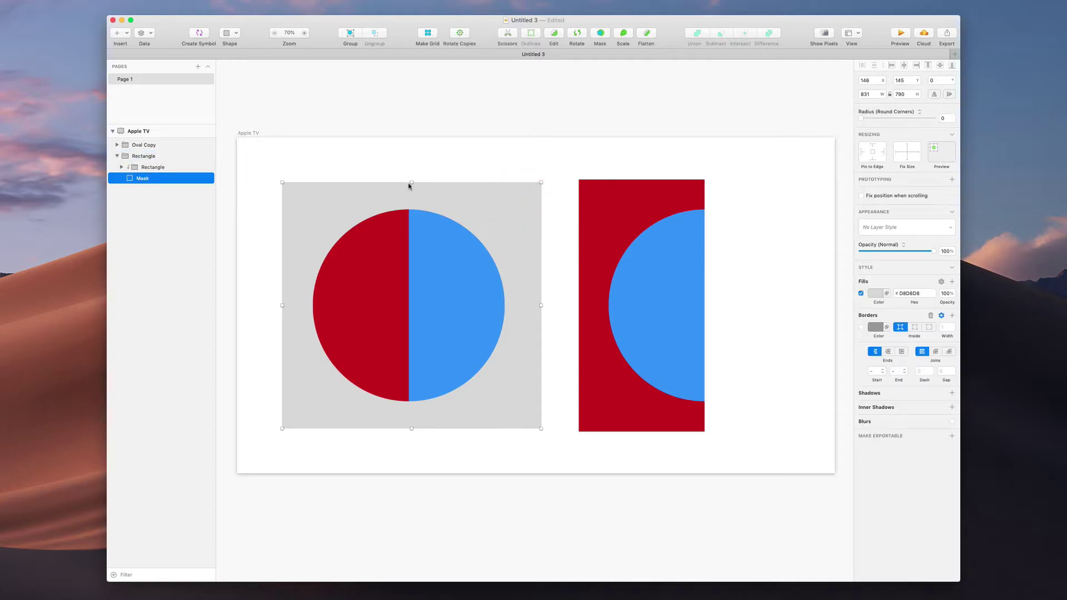
left_click_drag(411, 182, 411, 305)
left_click(481, 201)
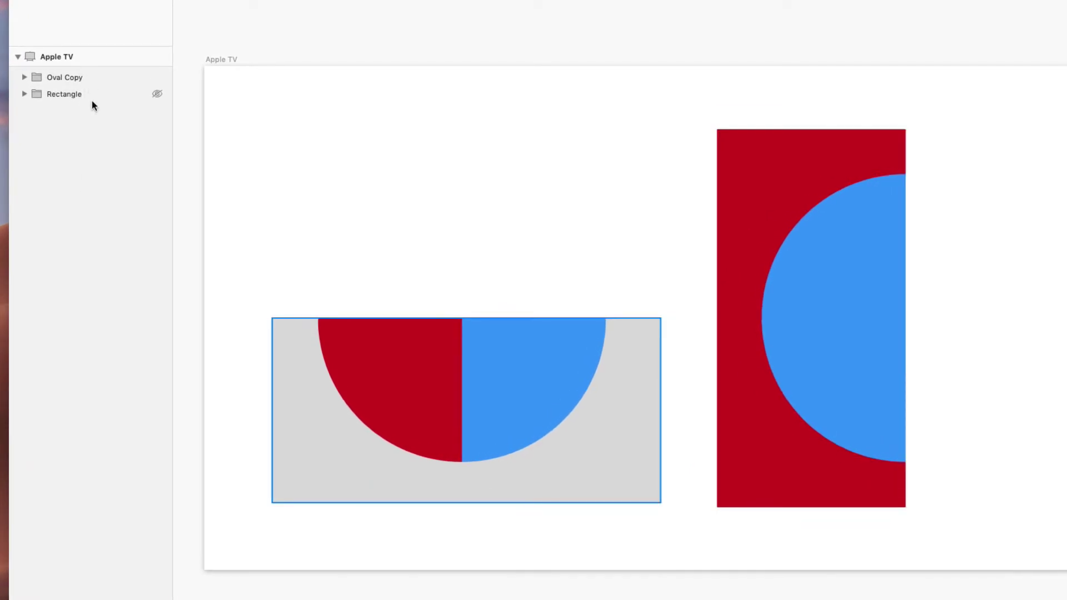
Expand the left masked group and its nested group in the layer list to show both mask layers.
left_click(25, 94)
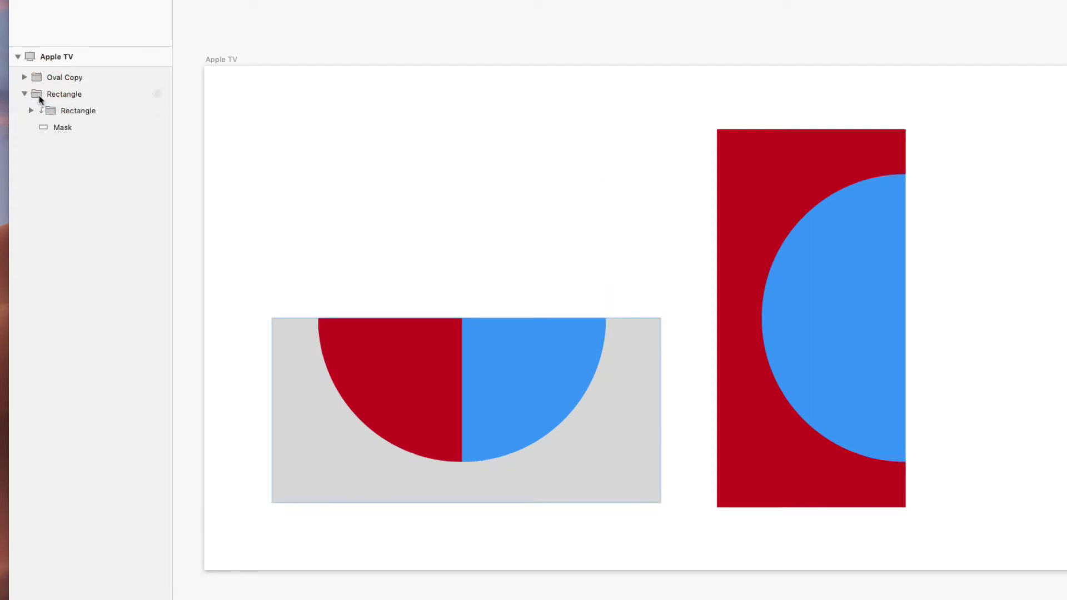
left_click(31, 110)
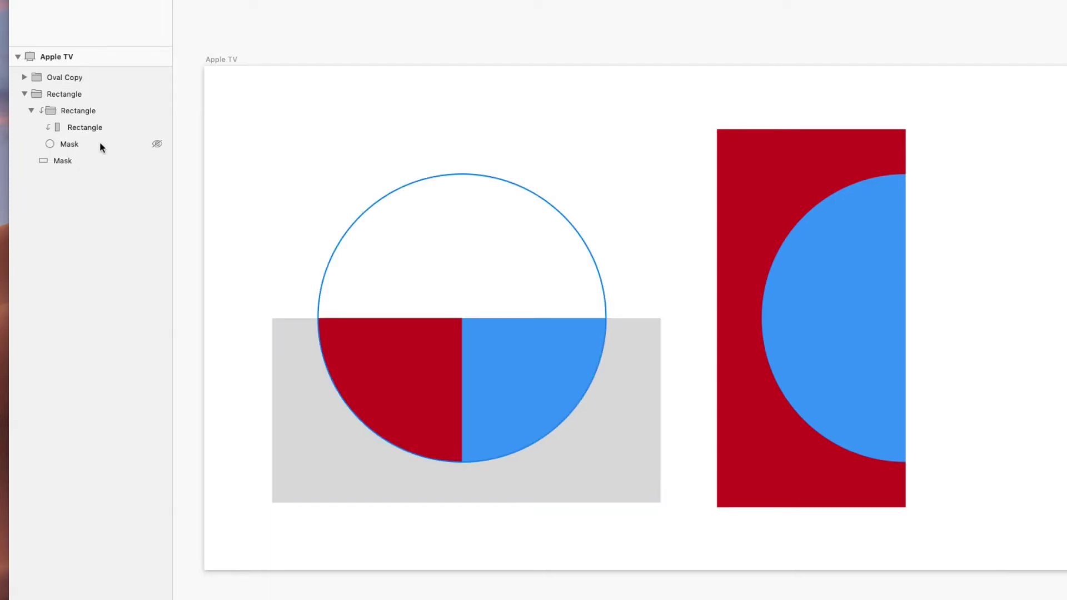
left_click(298, 417)
left_click(231, 269)
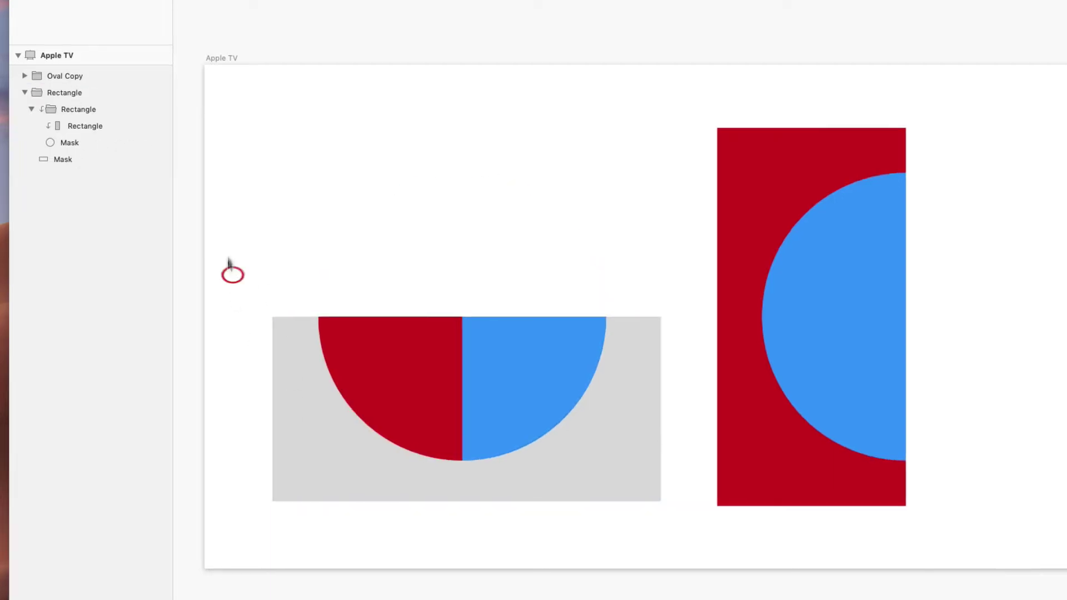
left_click(481, 500)
right_click(493, 288)
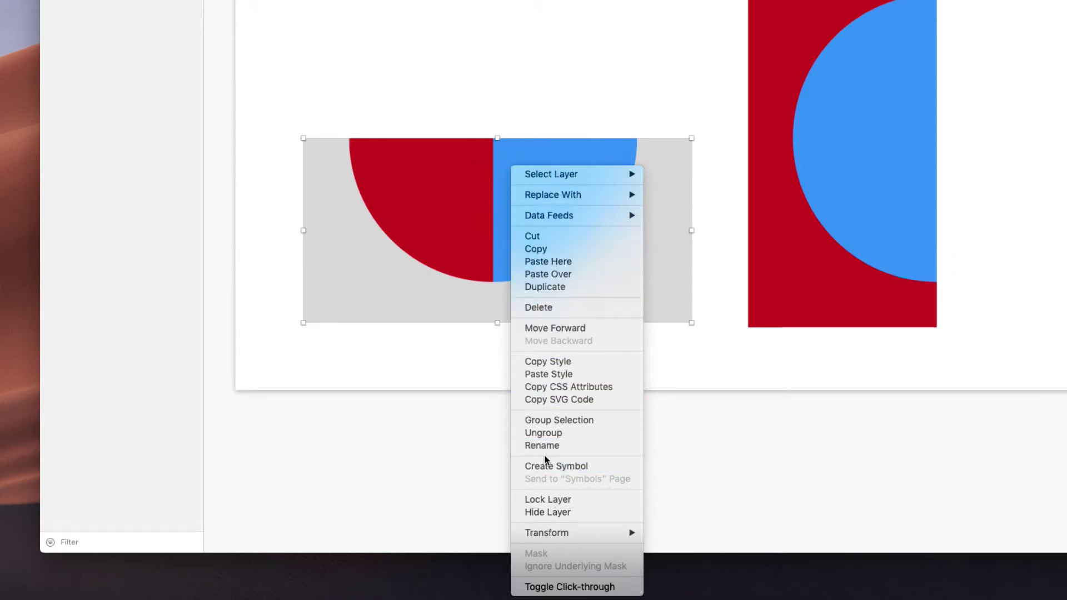
key("Escape")
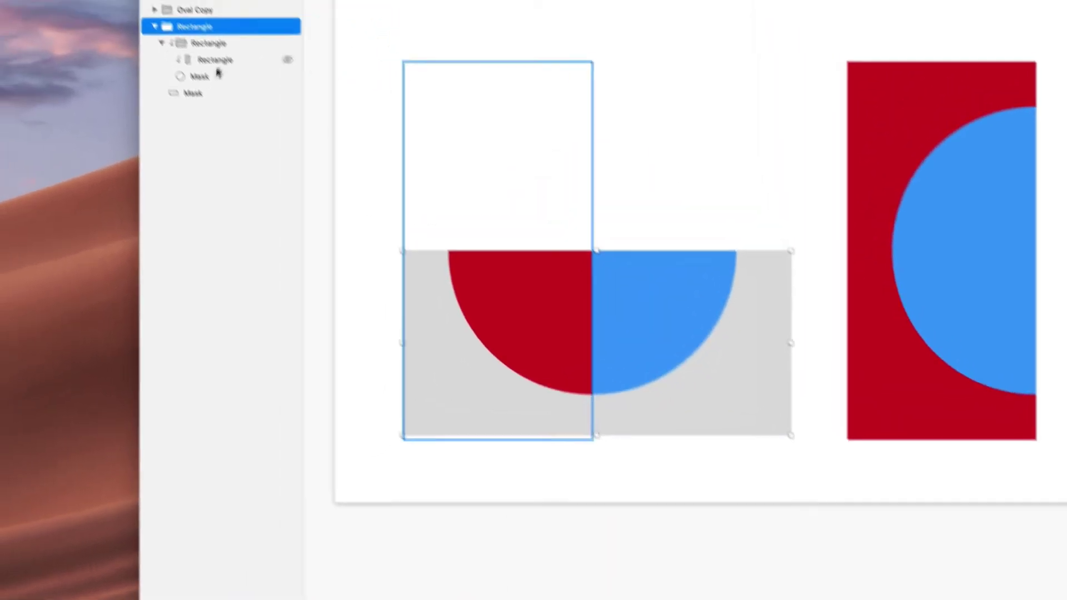
Try deleting the circle mask inside the nested Rectangle group, and undo the deletion.
left_click(103, 0)
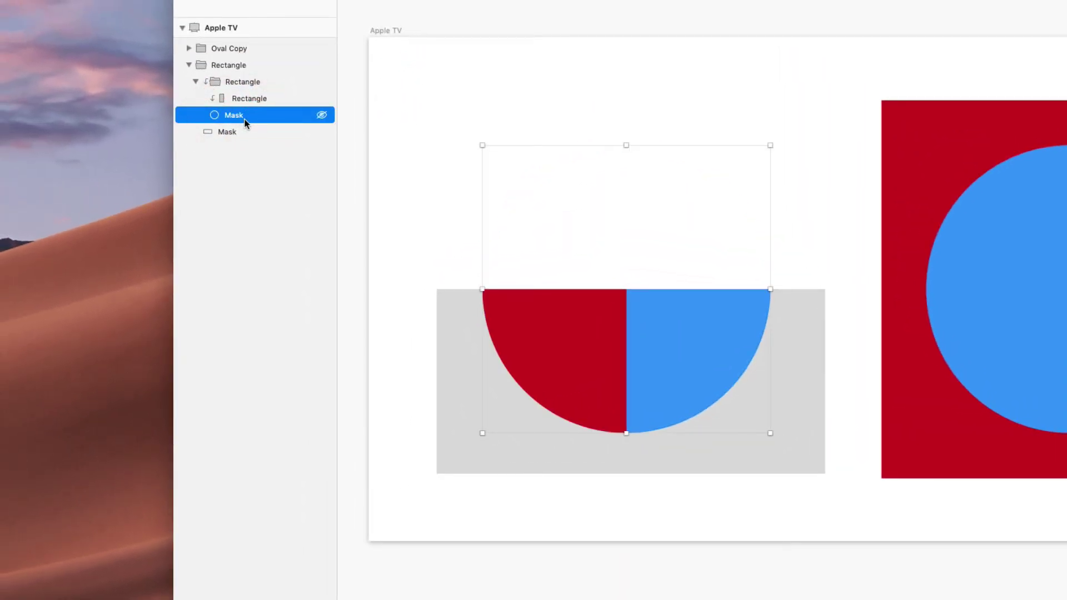
key("BackSpace")
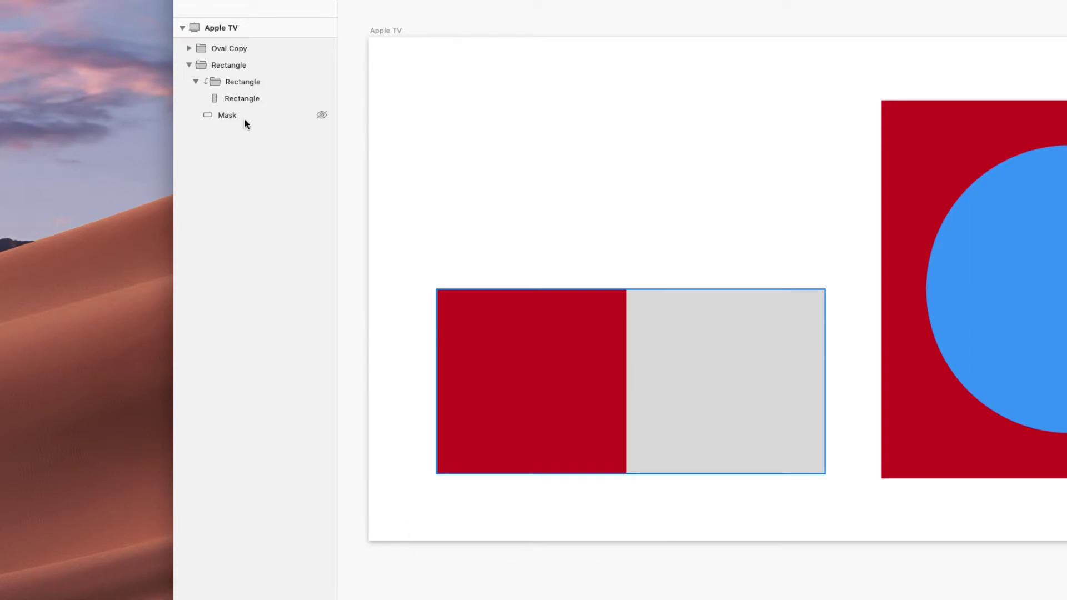
key("super+z")
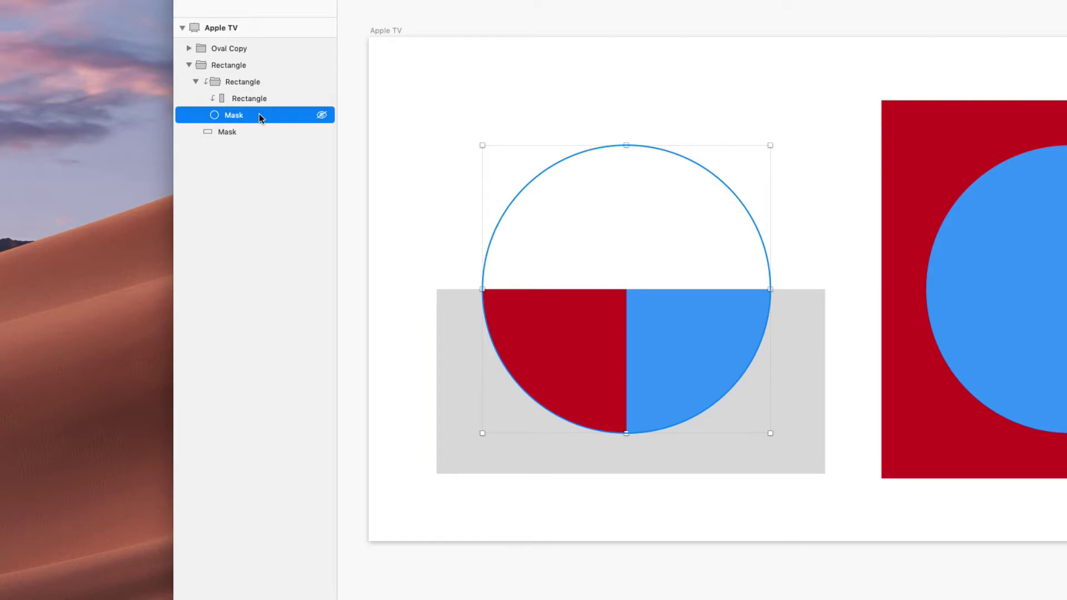
Turn off the Mask option for the circle in the nested group and for the grey rectangle below it.
right_click(259, 115)
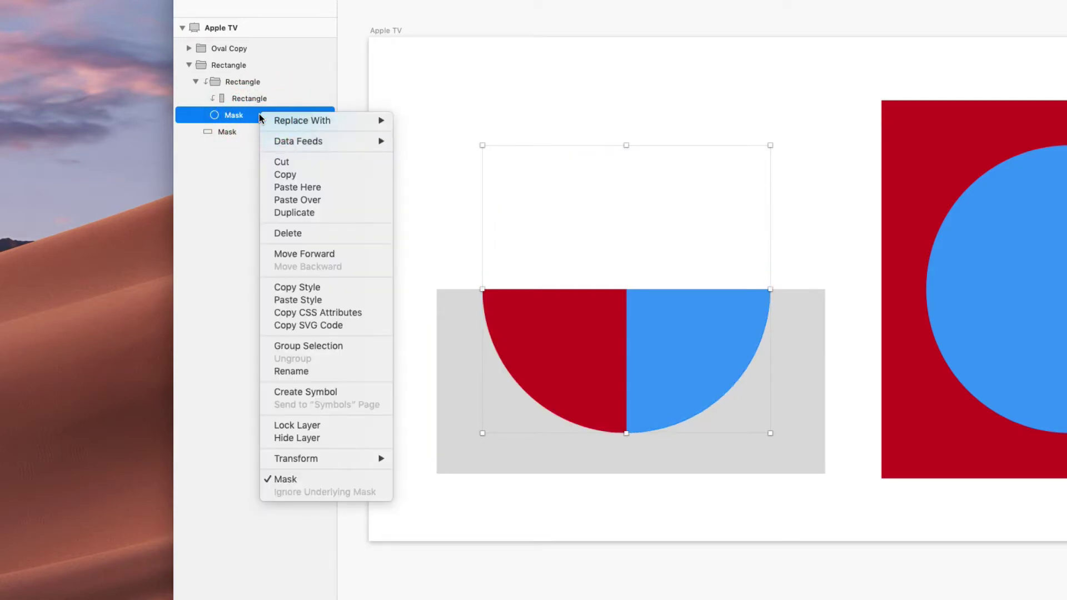
left_click(291, 478)
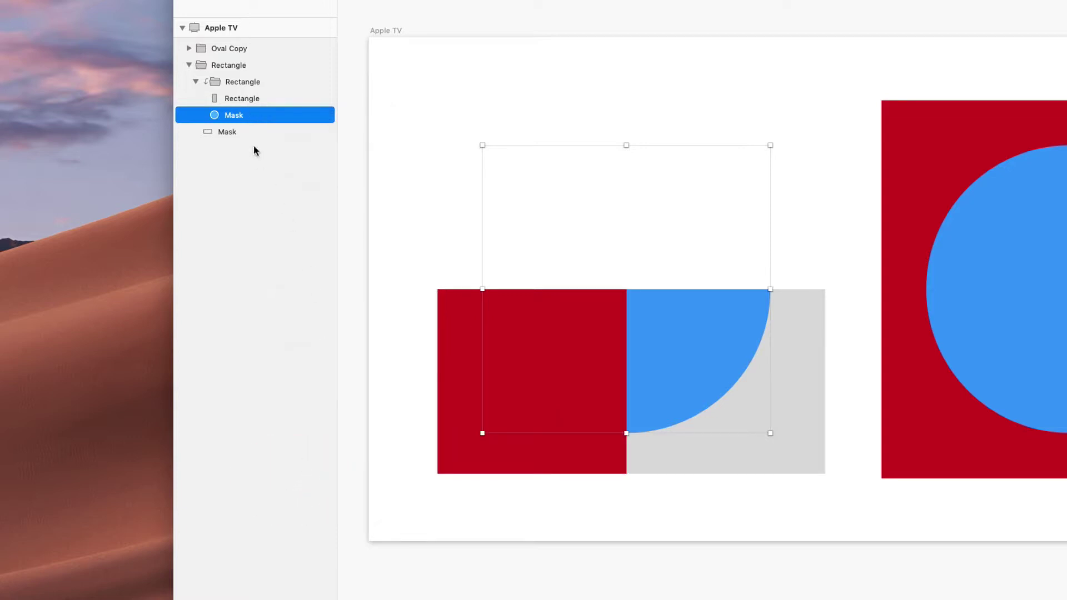
left_click(241, 131)
right_click(241, 131)
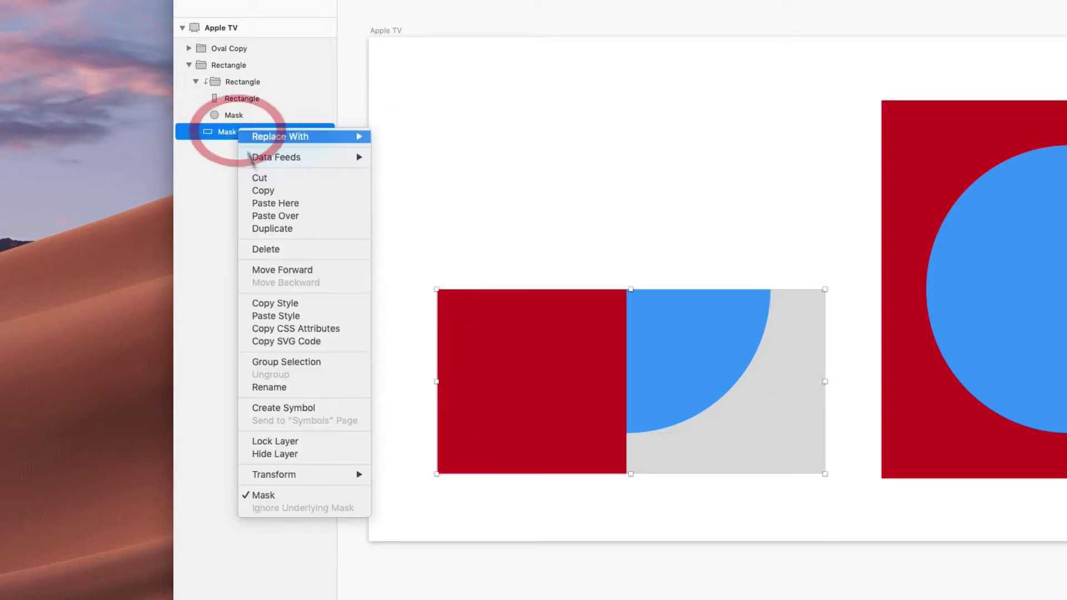
left_click(298, 496)
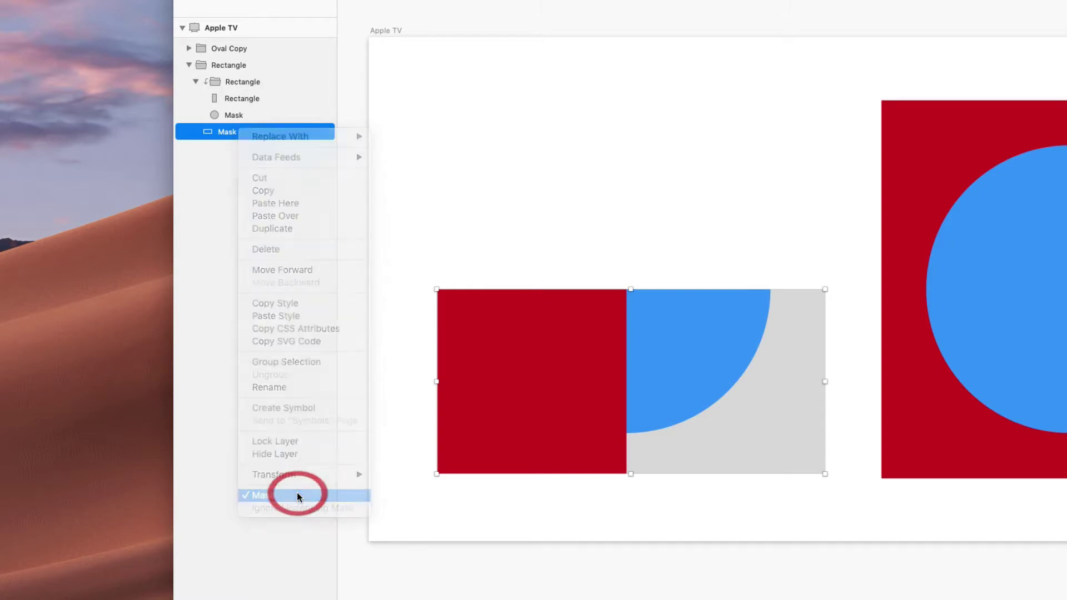
left_click(416, 265)
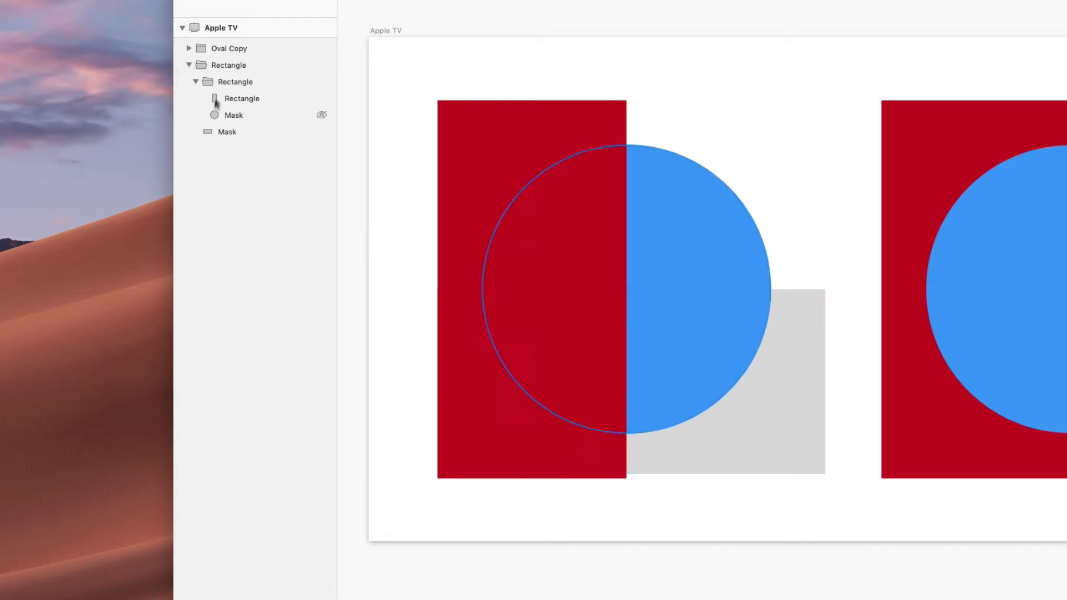
Ungroup the left outer Rectangle group and its nested group so their three shapes become separate layers.
left_click(228, 84)
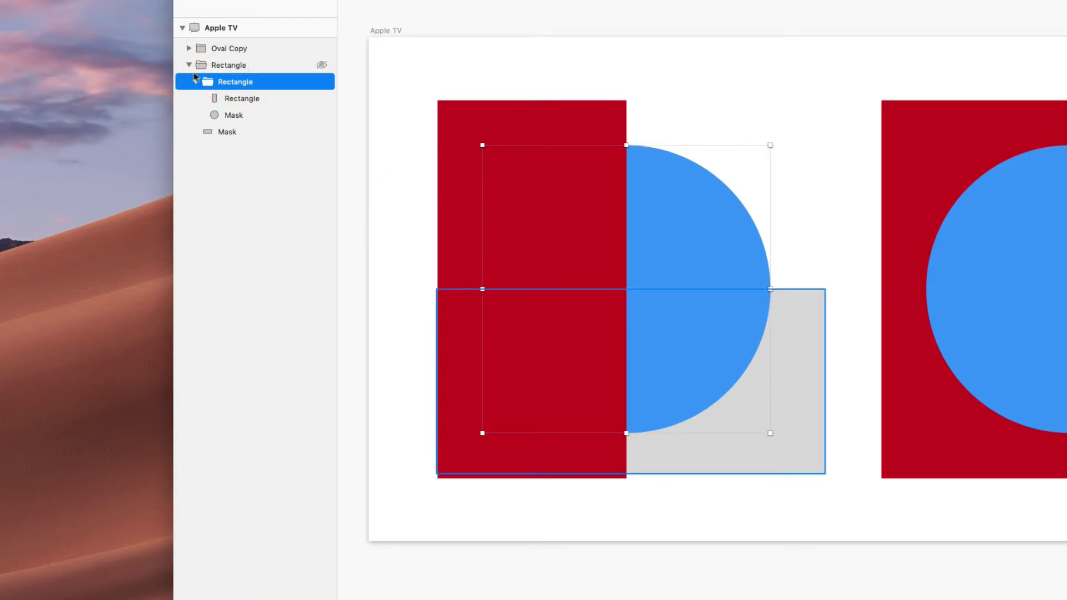
left_click(230, 65)
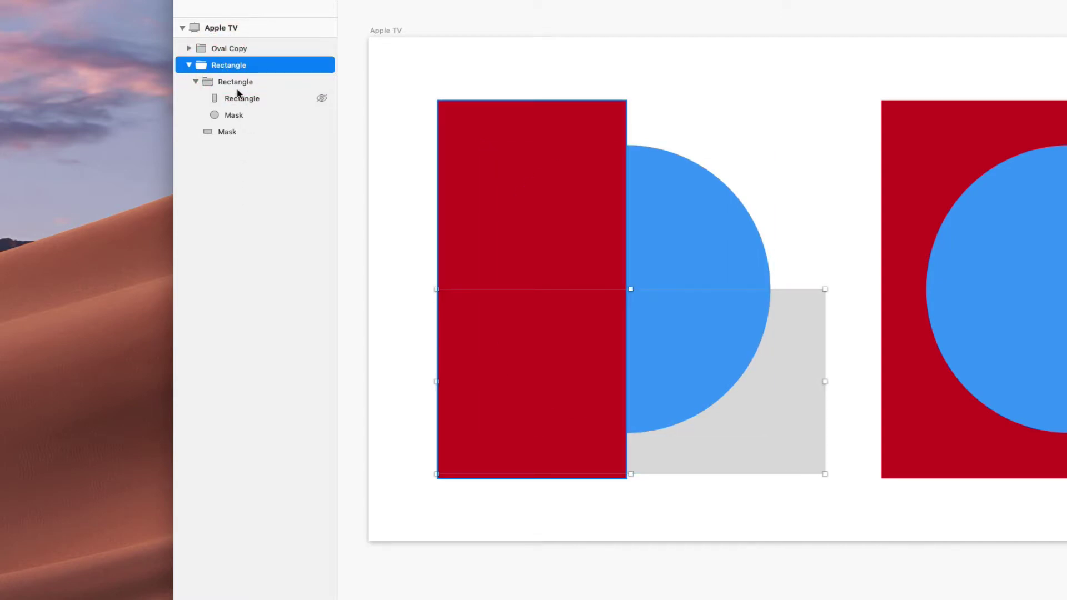
key("super+shift+g")
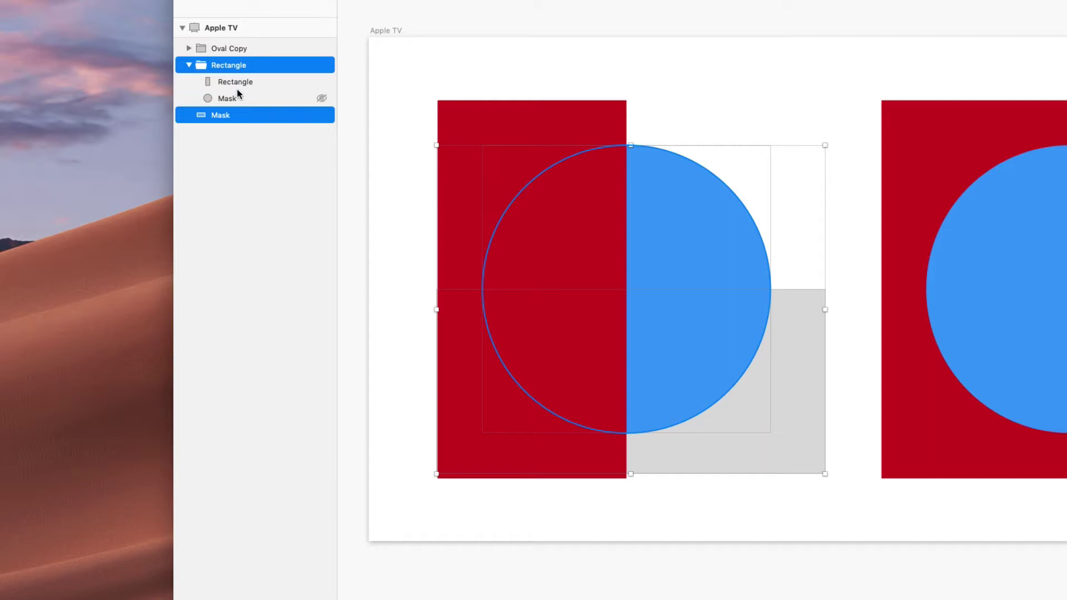
key("super+shift+g")
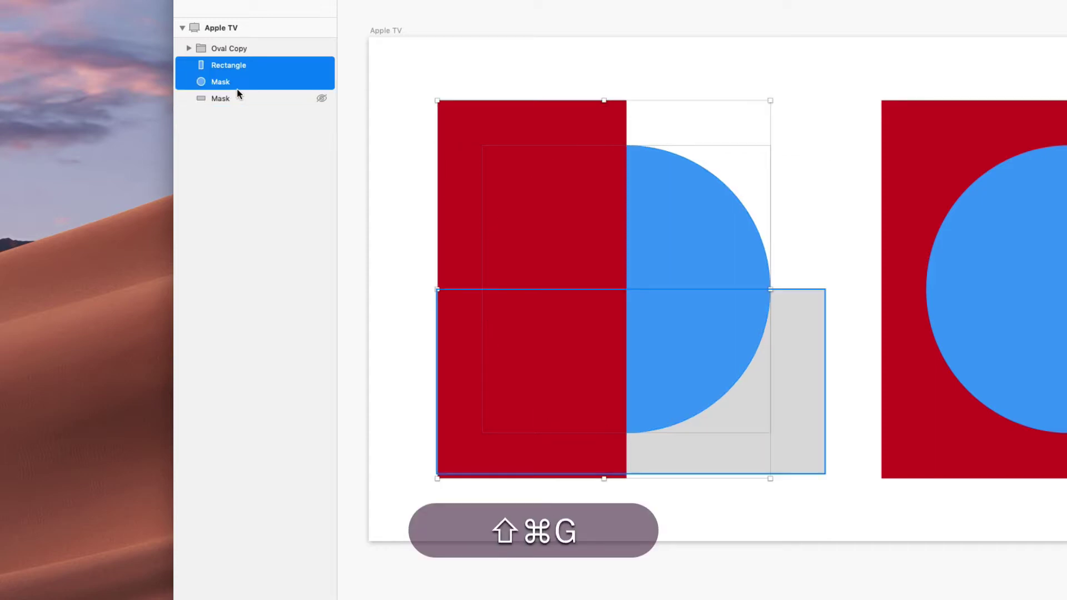
left_click(247, 65)
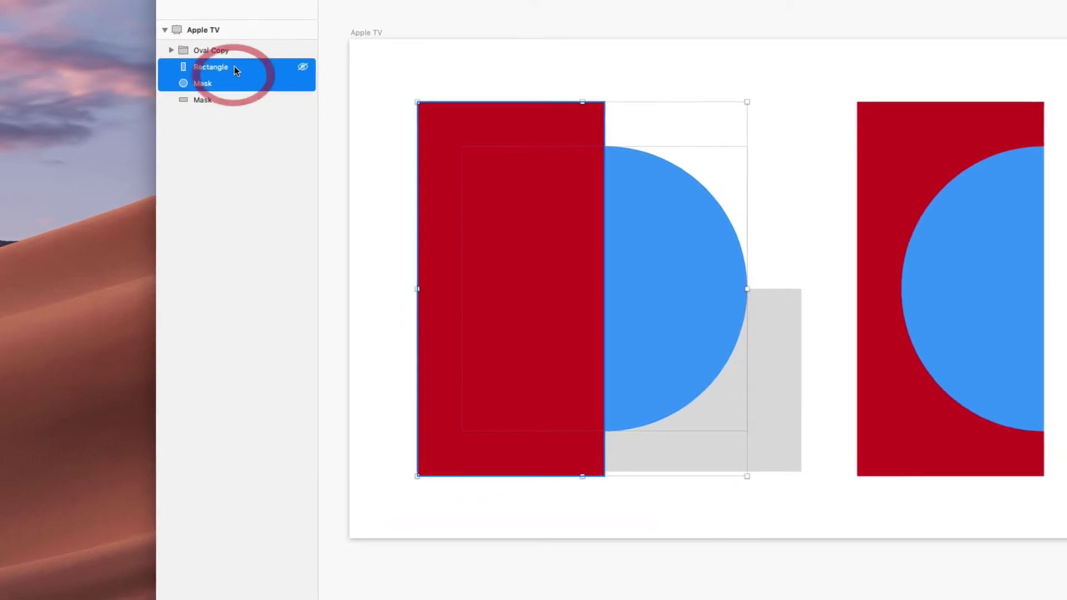
left_click(257, 77)
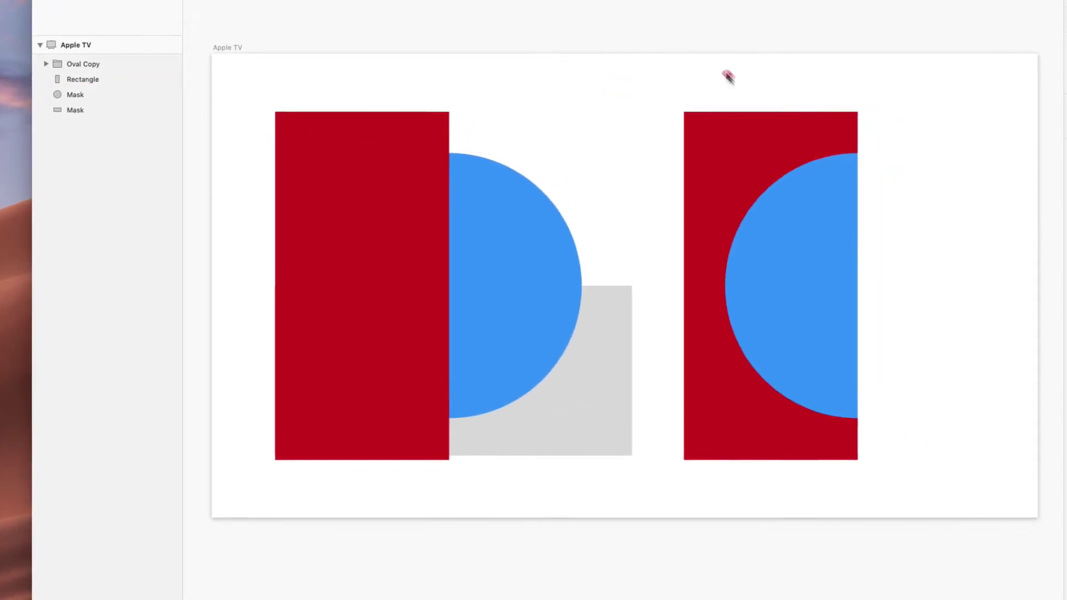
Ungroup the right masked group into the Oval Copy circle and its rectangle mask, and select the circle.
left_click_drag(860, 61, 978, 331)
left_click_drag(824, 325, 822, 320)
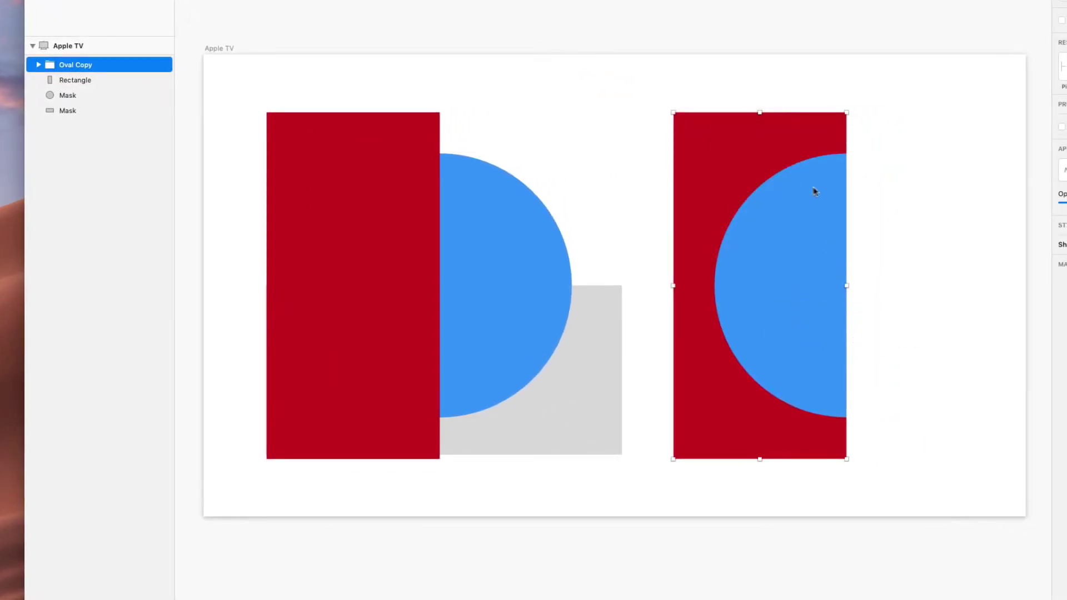
key("super+shift+g")
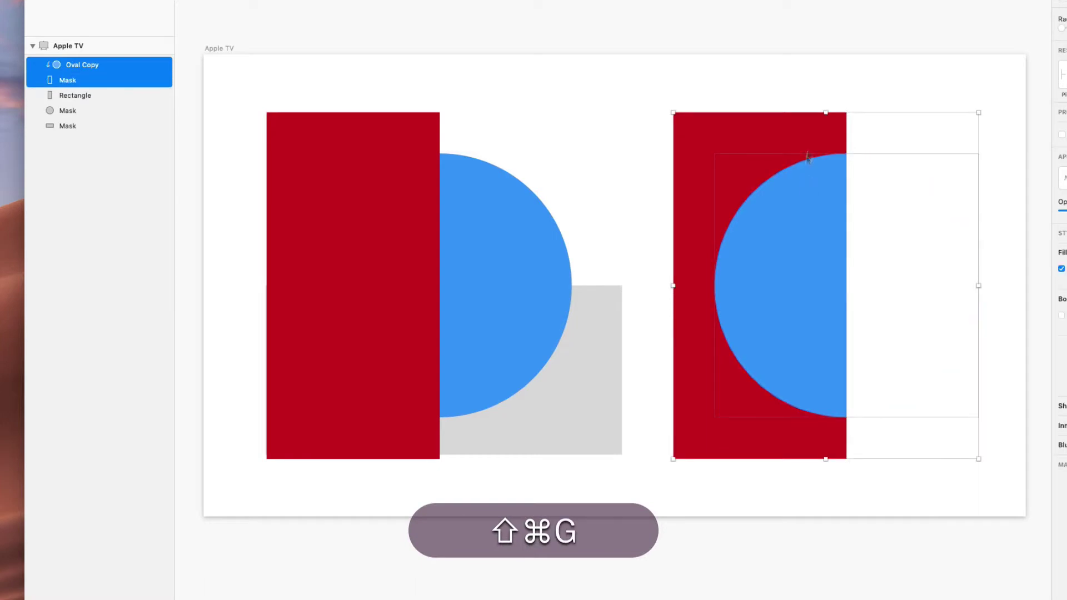
left_click(885, 88)
left_click(780, 231)
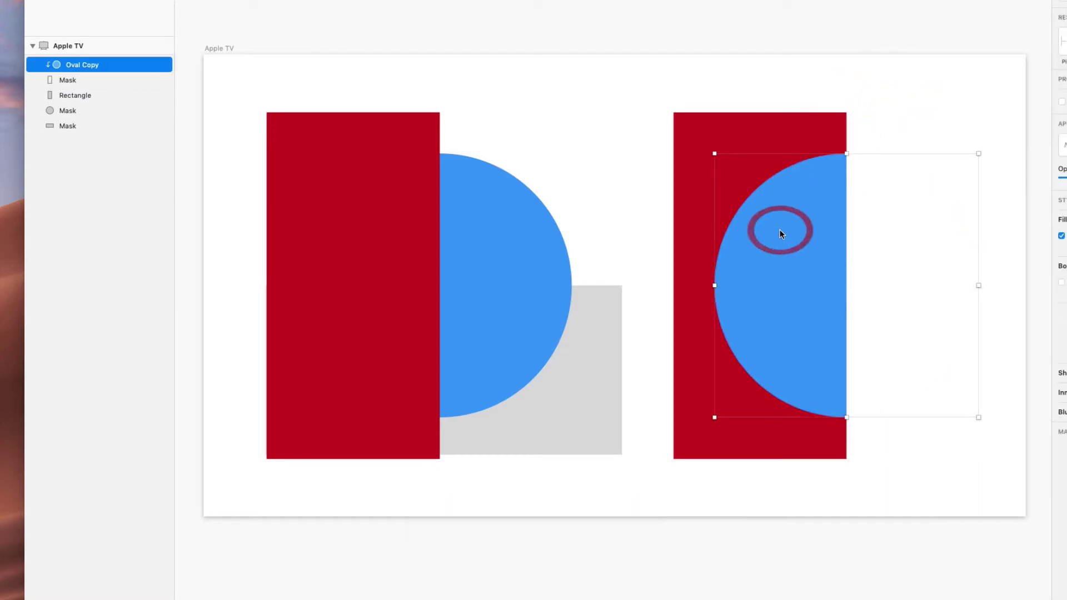
Move the right rectangle mask beneath all other layers and stretch it until it covers both sets of shapes.
left_click(100, 81)
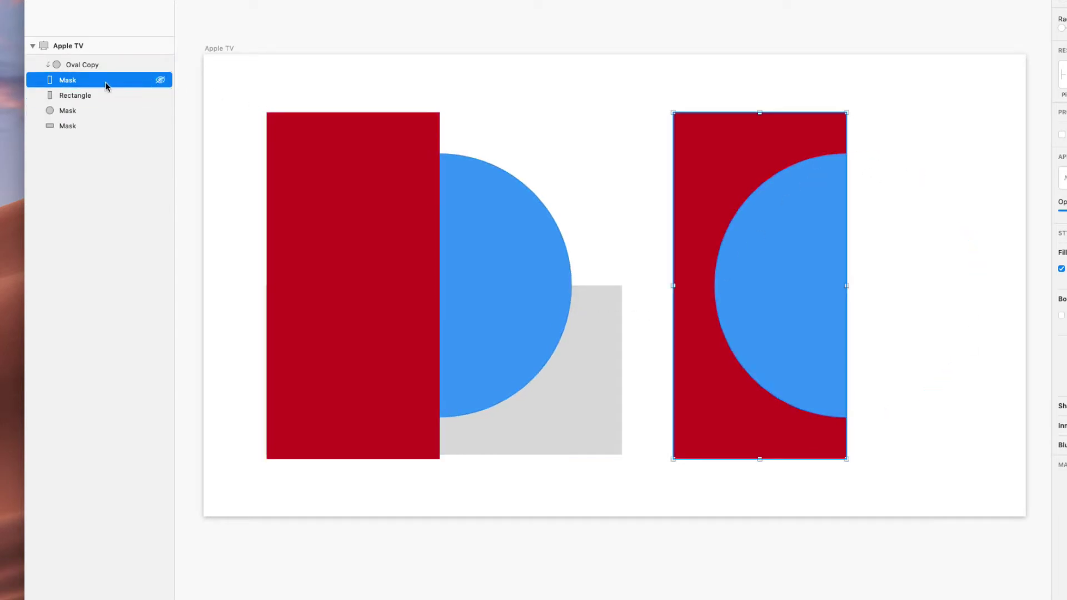
left_click_drag(106, 85, 102, 134)
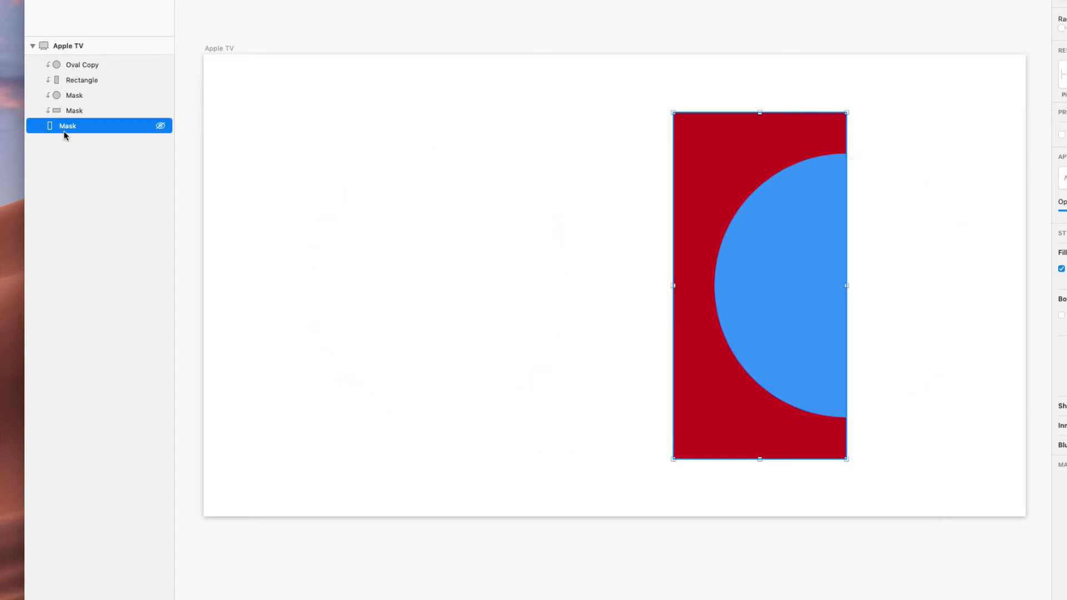
left_click_drag(674, 286, 336, 318)
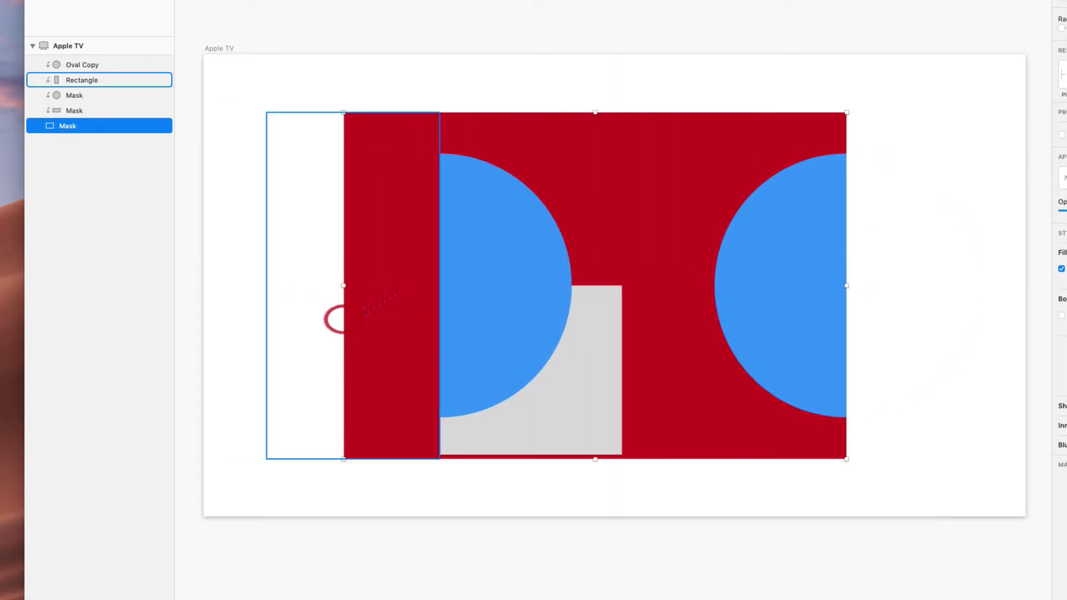
left_click_drag(849, 113, 1004, 90)
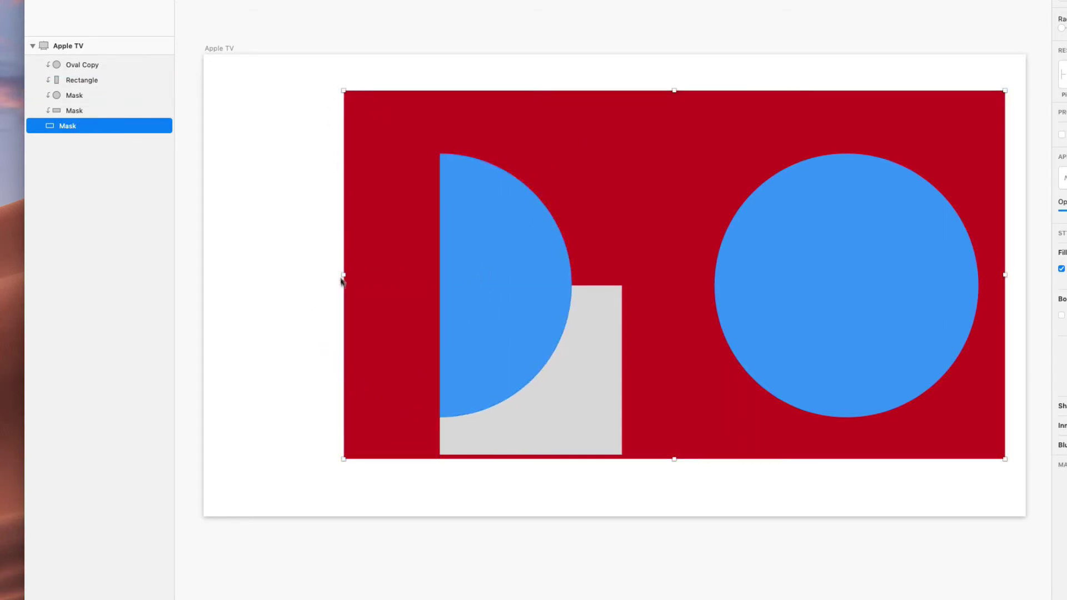
left_click_drag(344, 275, 329, 296)
Shrink the left red rectangle from its sides and top until it fits inside the left blue circle.
scroll(281, 303, "up", 5)
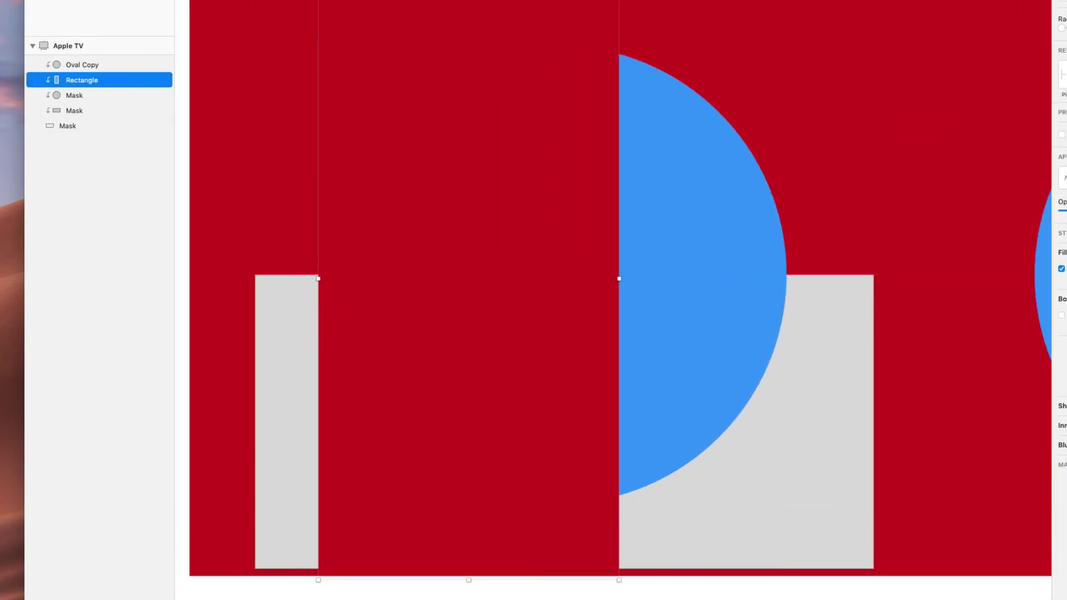
left_click_drag(468, 3, 449, 270)
scroll(489, 253, "down", 5)
scroll(488, 253, "right", 3)
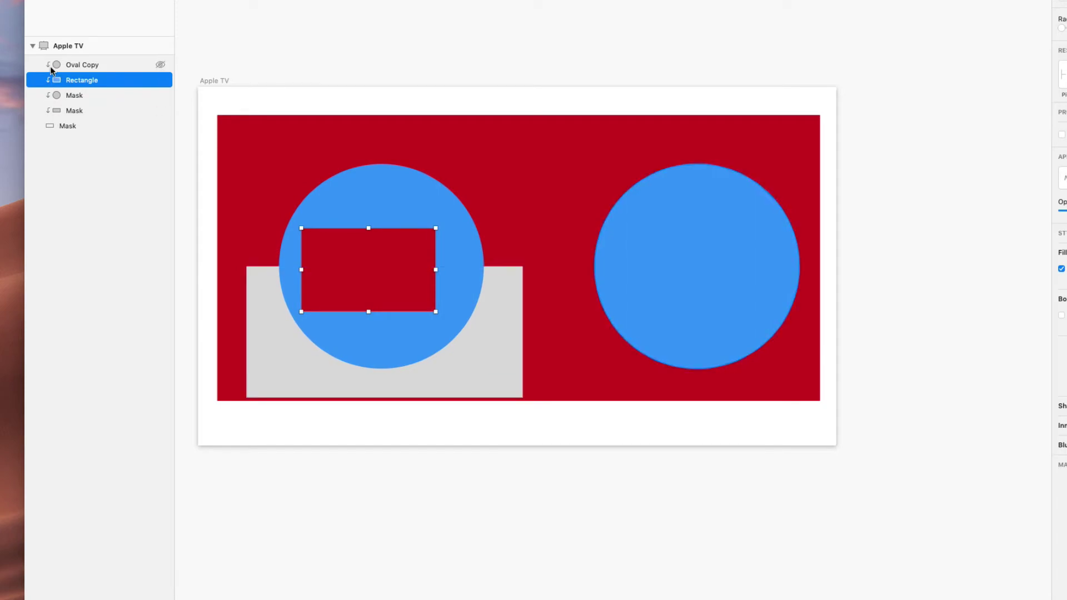
Turn off the Mask option on the large red background rectangle and delete that rectangle.
left_click(67, 126)
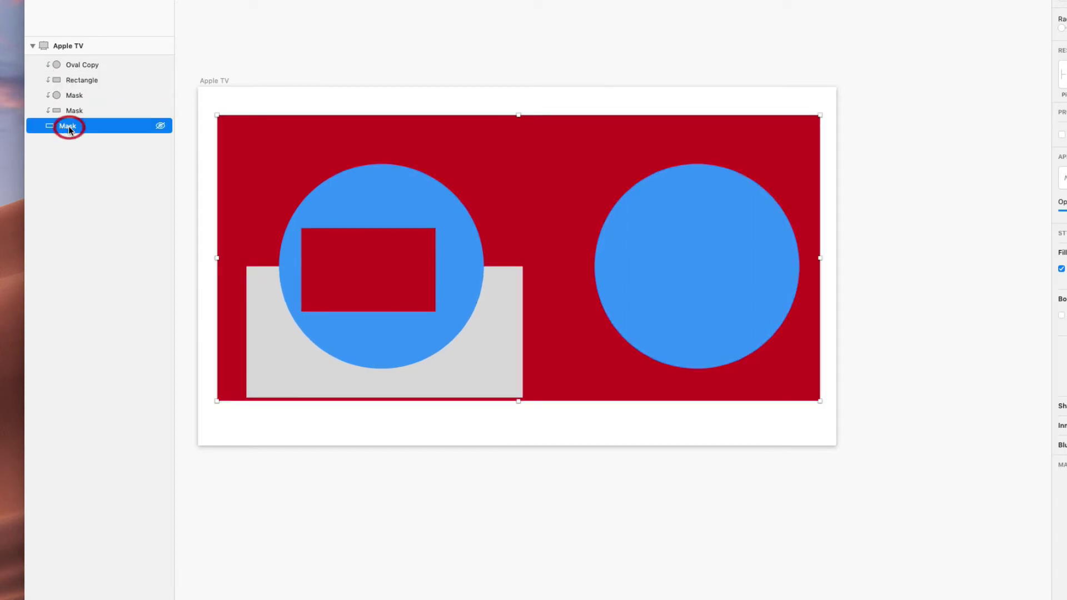
right_click(68, 126)
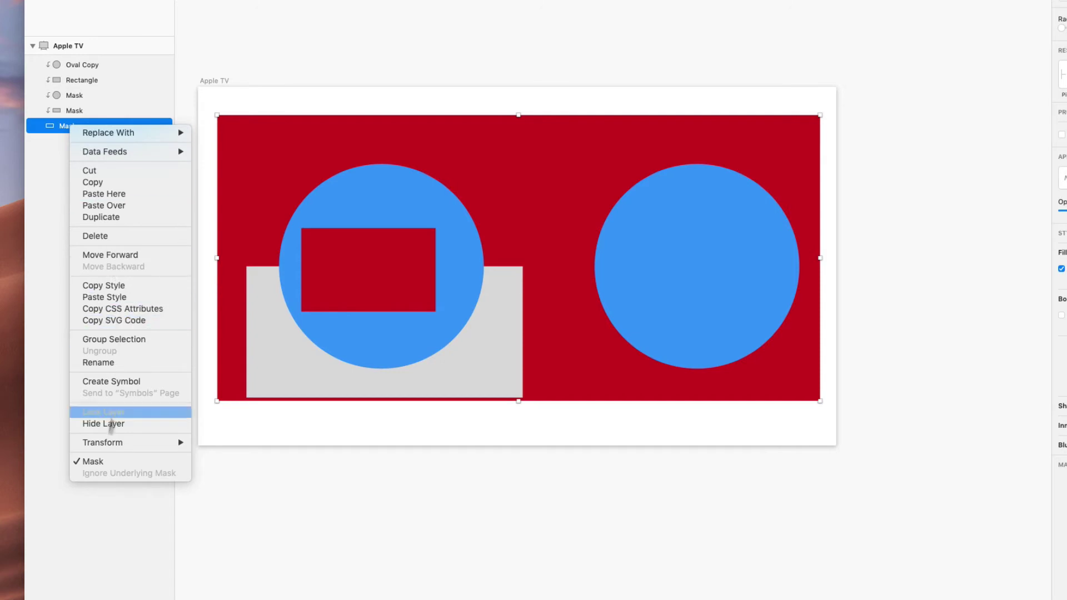
left_click(100, 463)
left_click(466, 451)
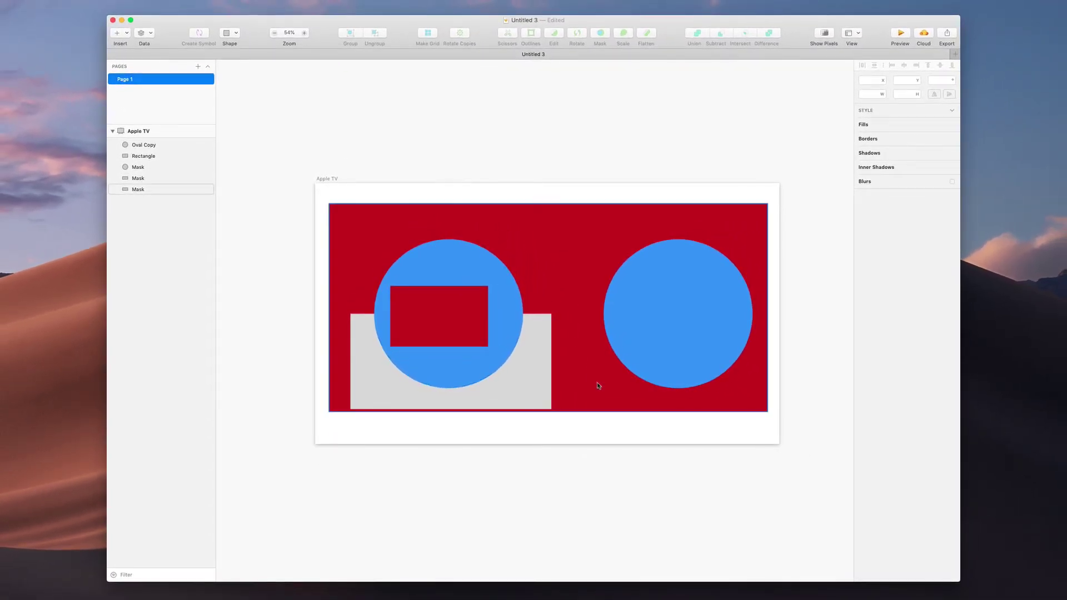
left_click(585, 402)
key("BackSpace")
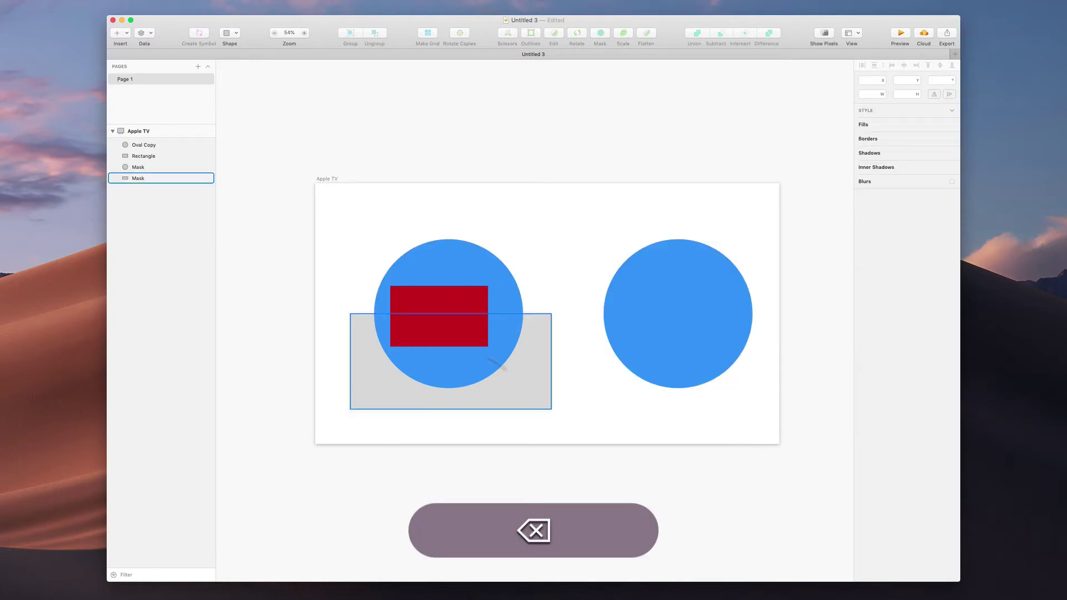
Delete the small red rectangle inside the left blue circle.
left_click(428, 308)
key("BackSpace")
scroll(429, 305, "up", 5)
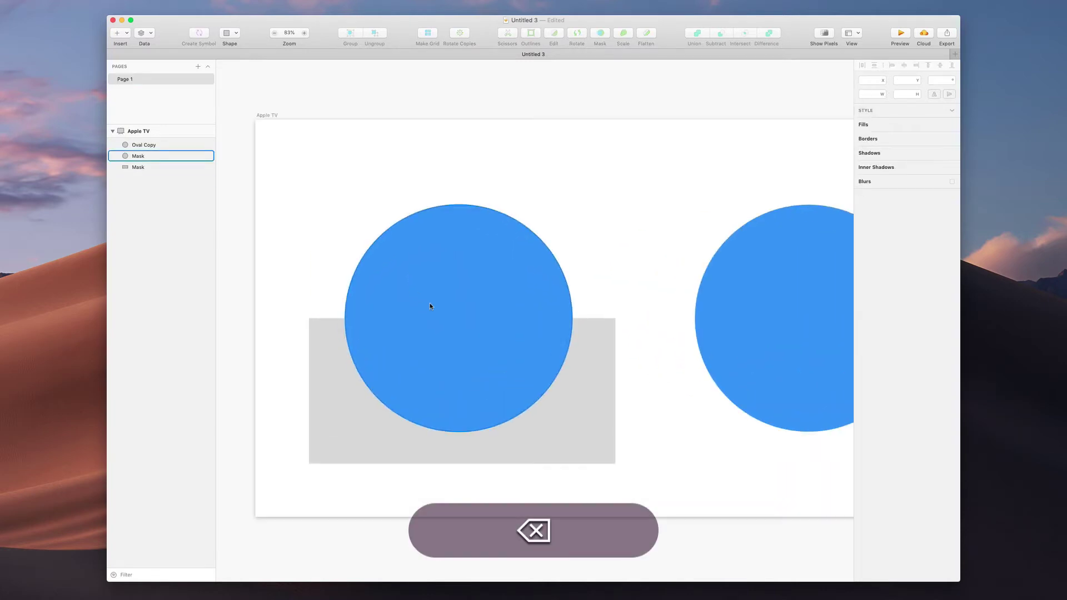
Move the left circle and gray rectangle up together and mask them so the rectangle clips the circle.
left_click_drag(327, 225, 616, 478)
left_click_drag(581, 411, 598, 361)
right_click(518, 309)
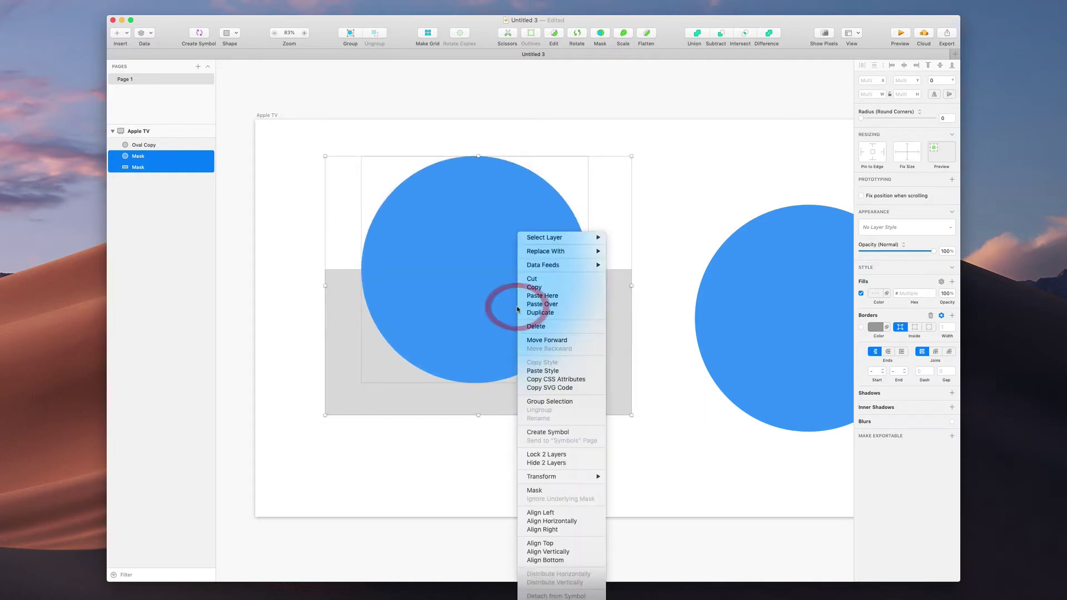
left_click(570, 494)
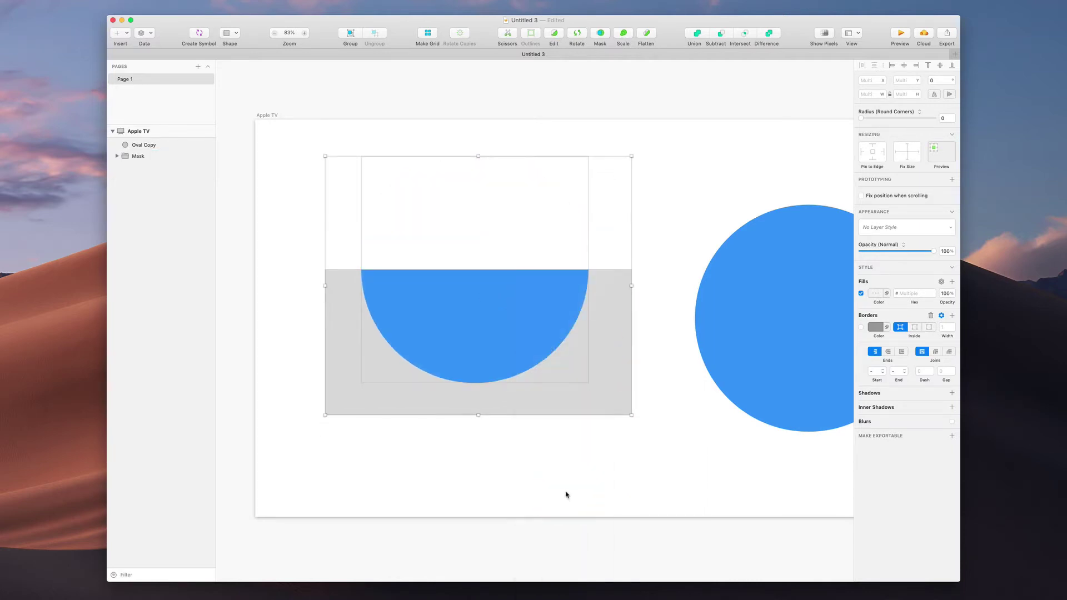
left_click(565, 493)
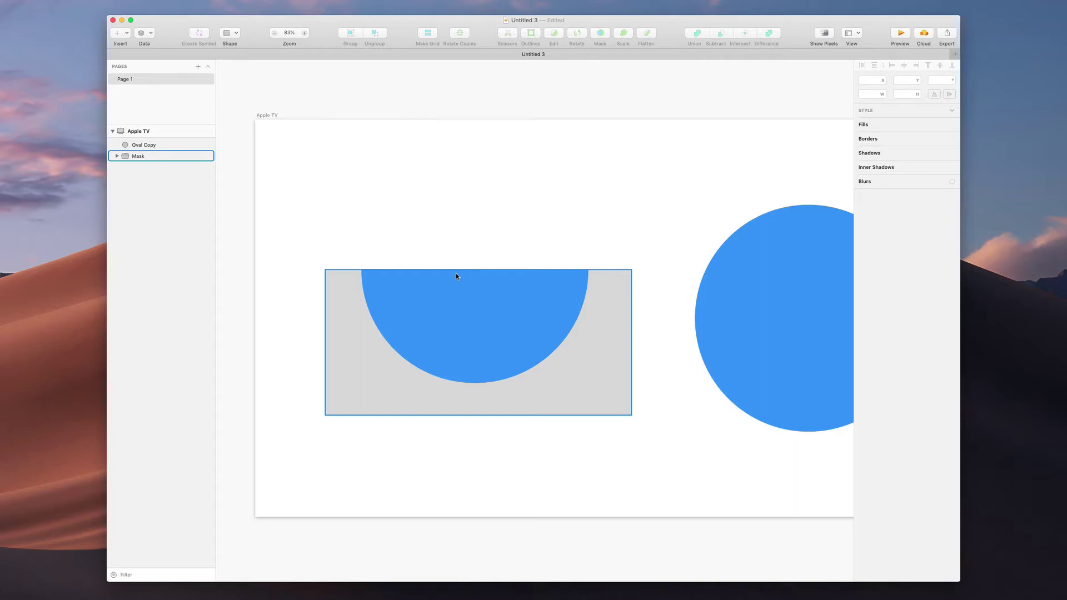
Shrink the masked blue circle proportionally to about 307 × 307 and move it so it overlaps the gray rectangle's right edge.
key("super")
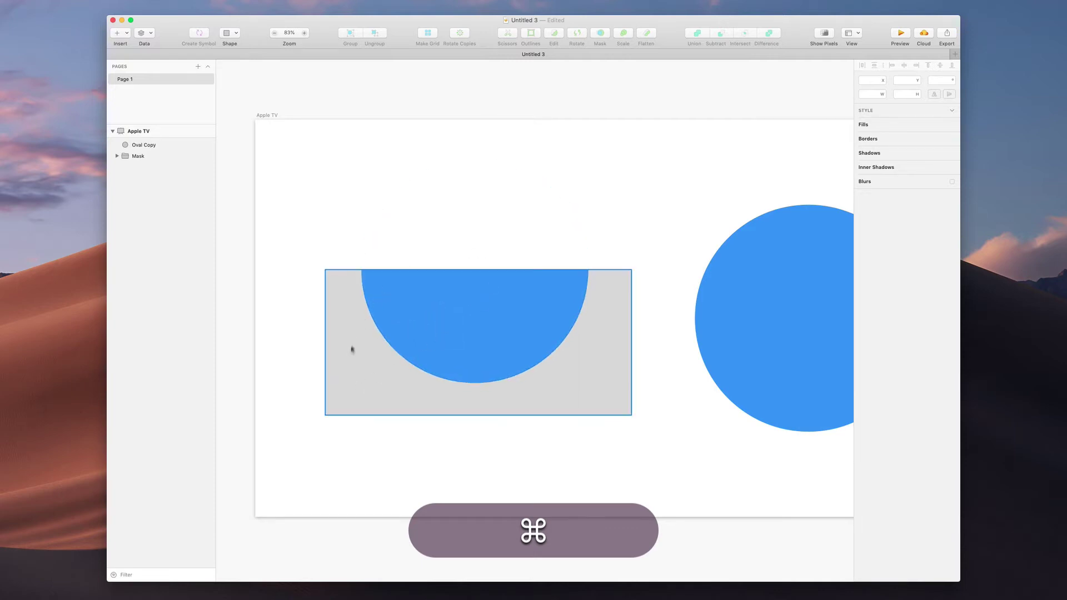
left_click(432, 304, "super")
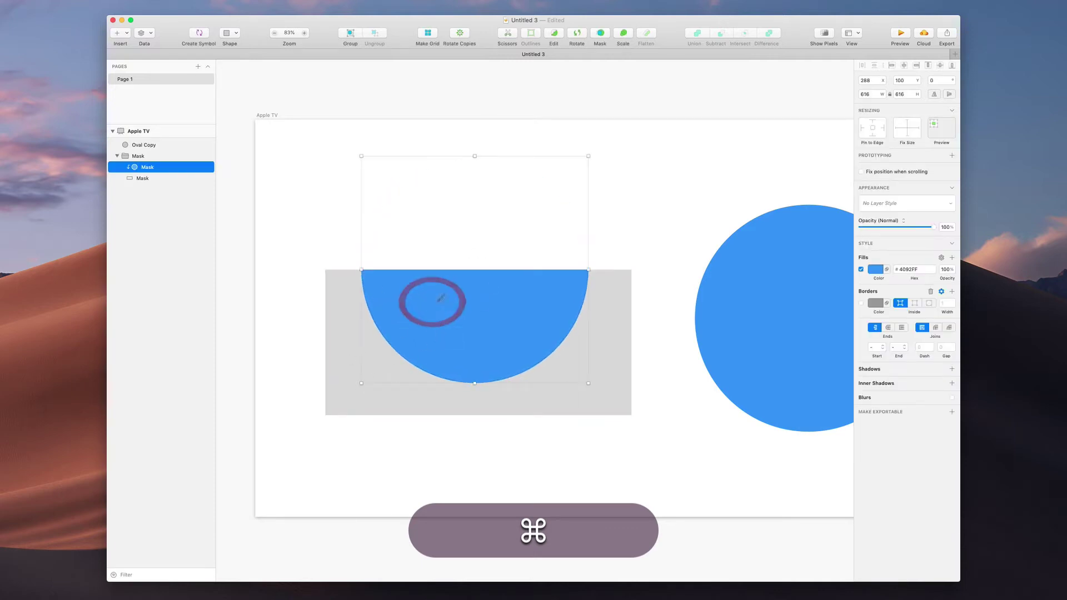
left_click_drag(589, 156, 489, 241)
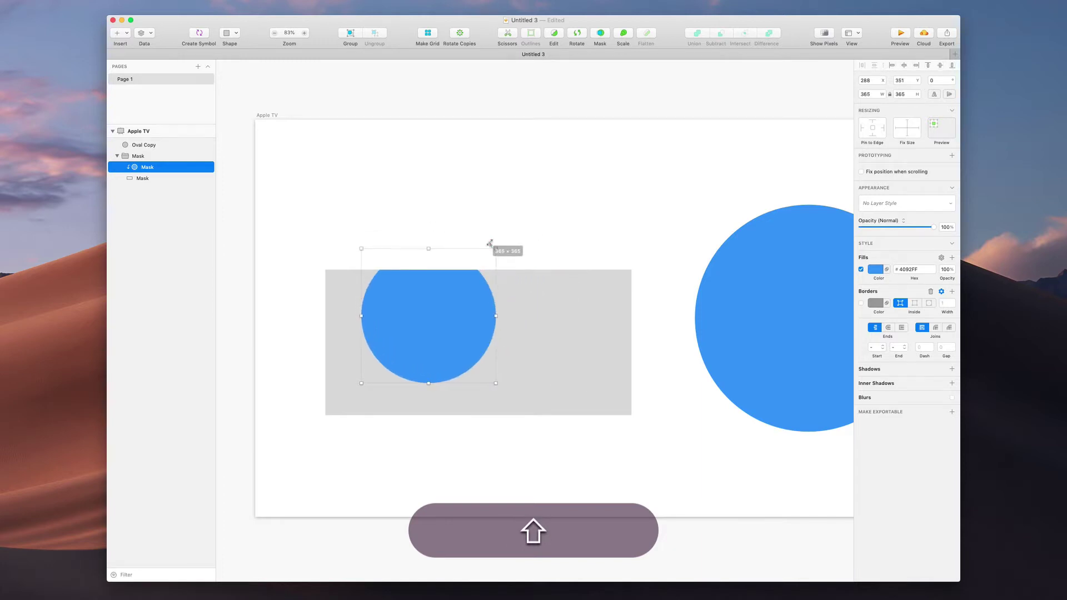
left_click_drag(452, 321, 615, 346)
left_click_drag(671, 276, 643, 290)
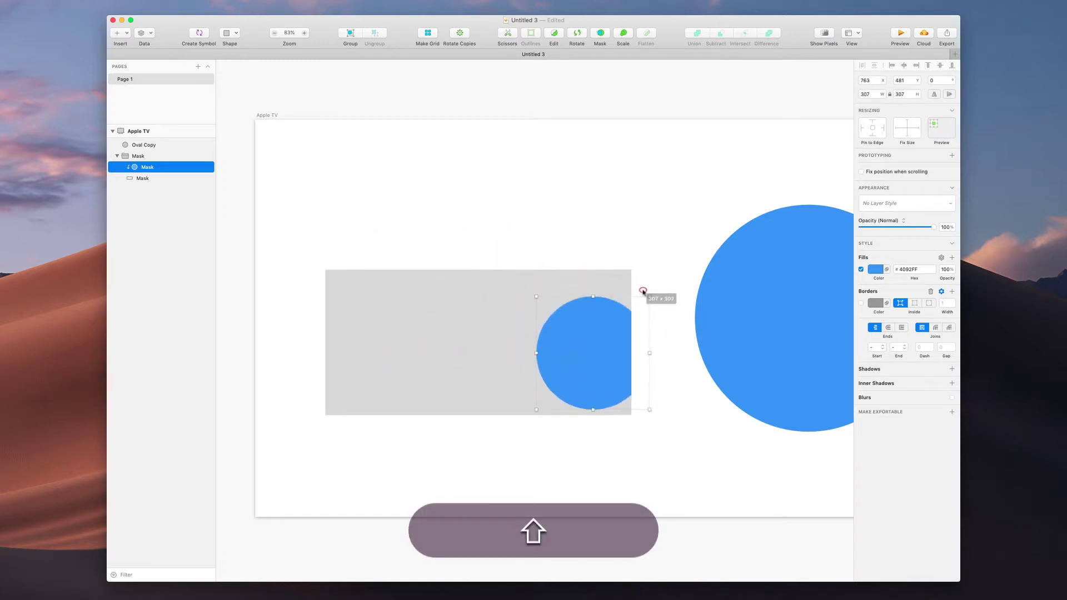
mouse_move(589, 325)
left_mouse_down()
mouse_move(600, 317)
mouse_move(602, 326)
left_mouse_up()
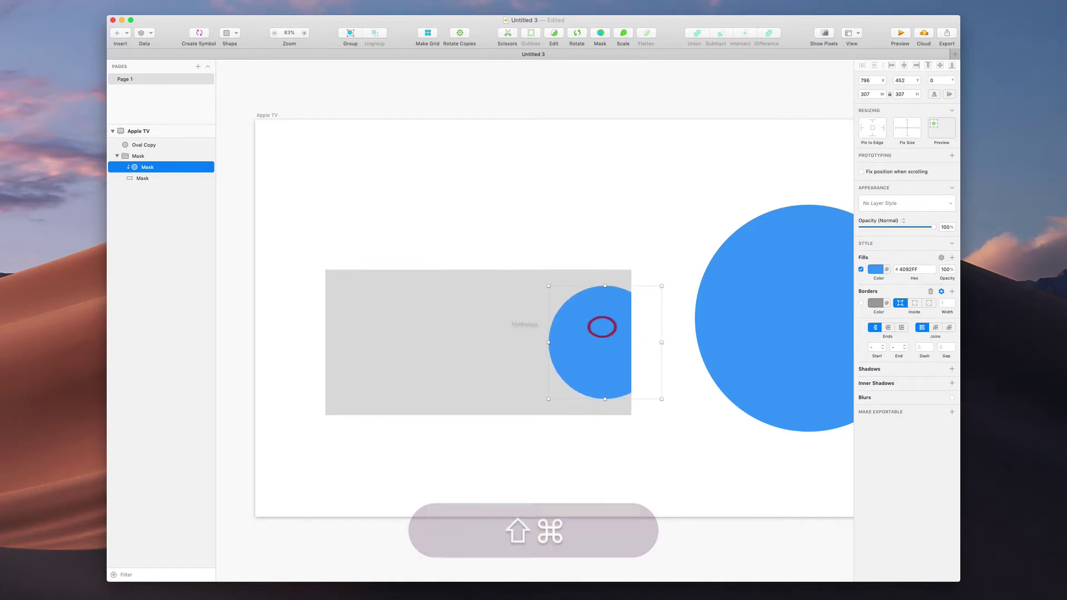
Round the gray mask rectangle's corners to the maximum radius of 197.5 and move the blue circle to its middle.
left_click(389, 321, "super")
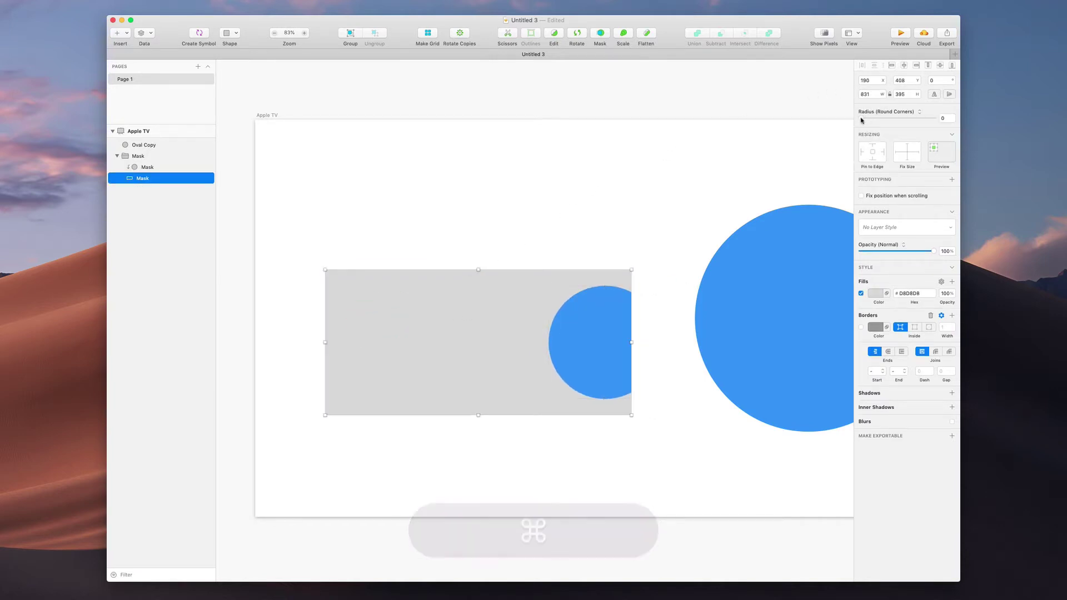
left_click_drag(861, 118, 939, 121)
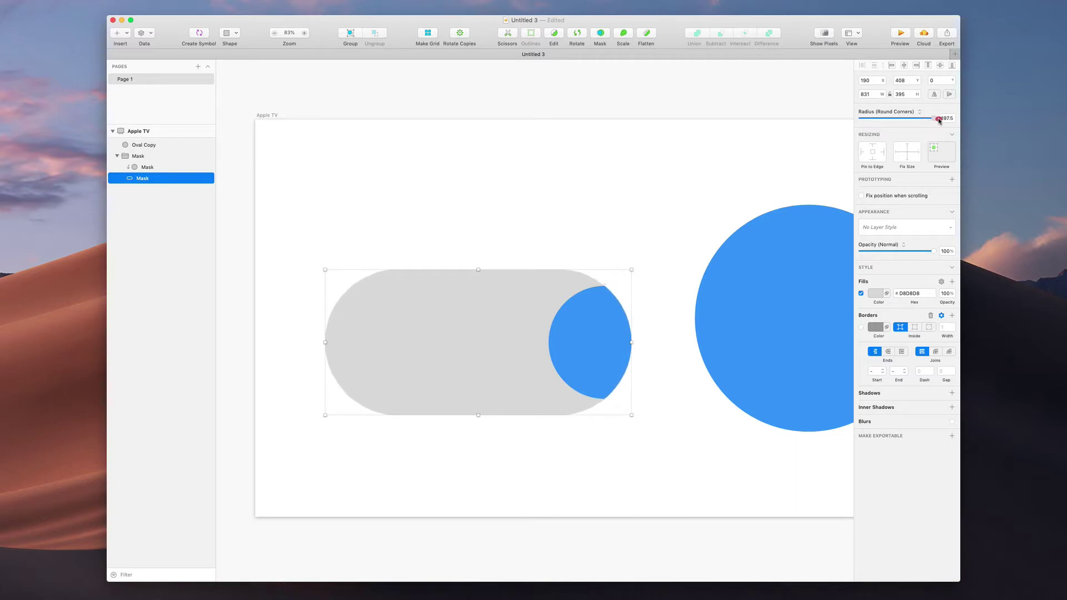
left_click(577, 362, "super")
left_click_drag(576, 362, 451, 365)
Enlarge the masked blue circle proportionally from its center to about 651 × 651.
key("alt")
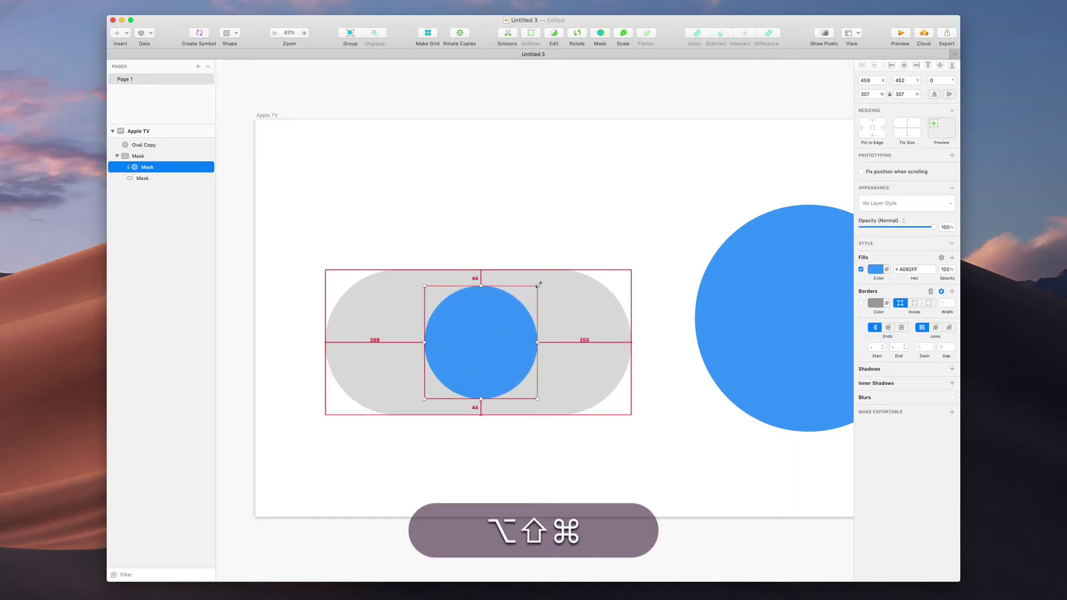
left_click_drag(539, 284, 539, 284)
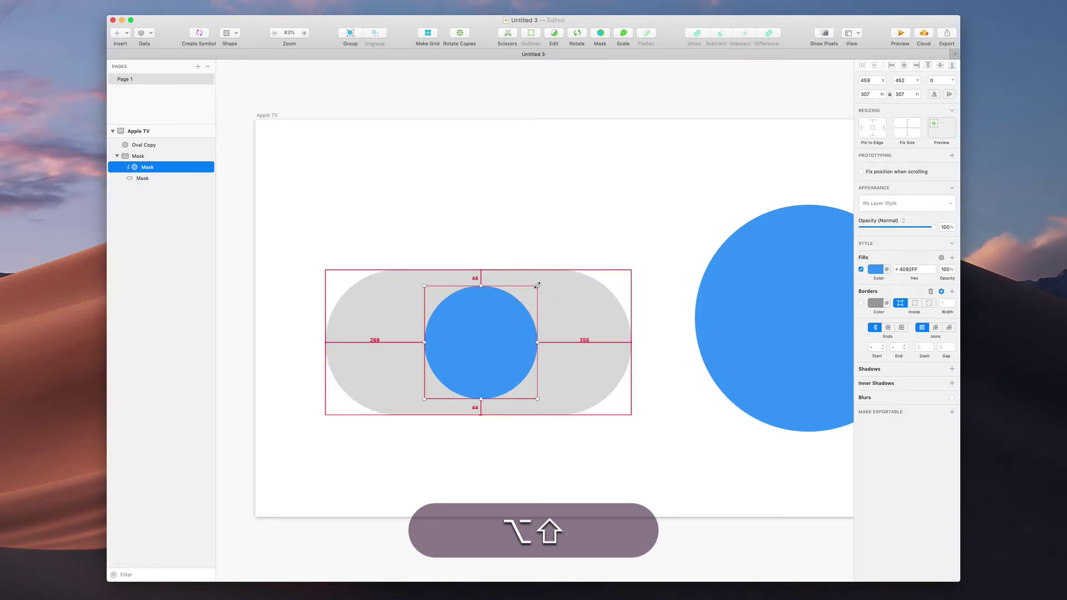
left_click_drag(538, 285, 612, 234)
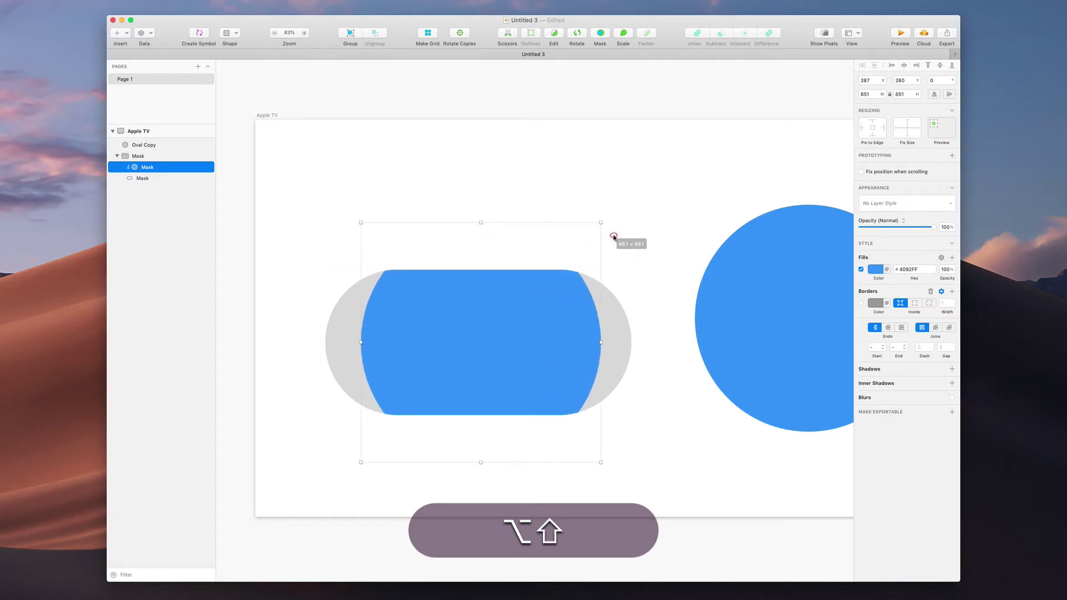
left_click(631, 214)
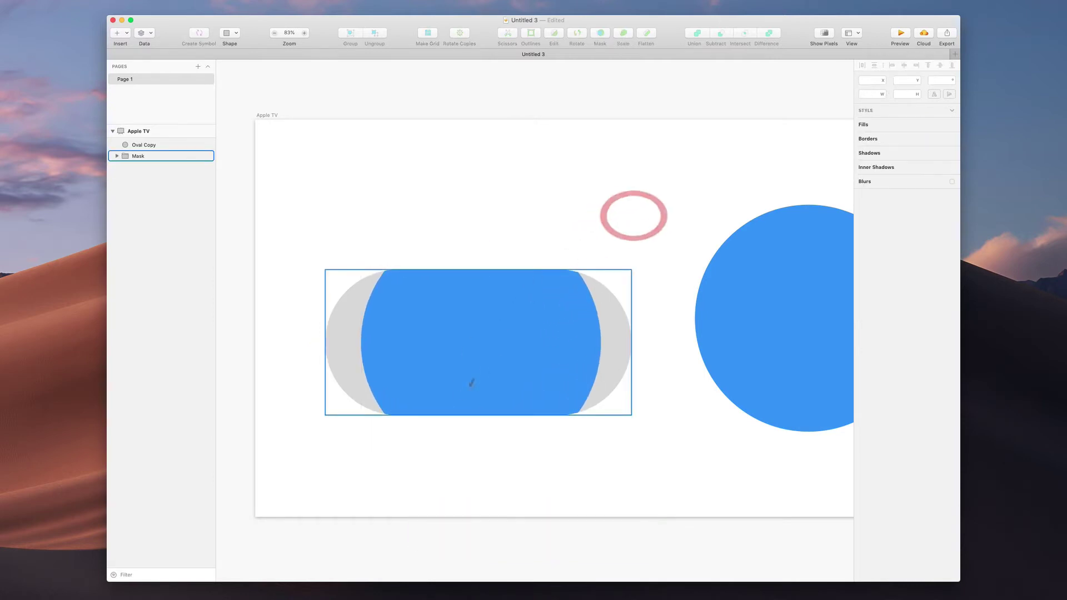
Delete the masked group and the remaining blue circle from the Apple TV artboard.
scroll(476, 365, "right", 4)
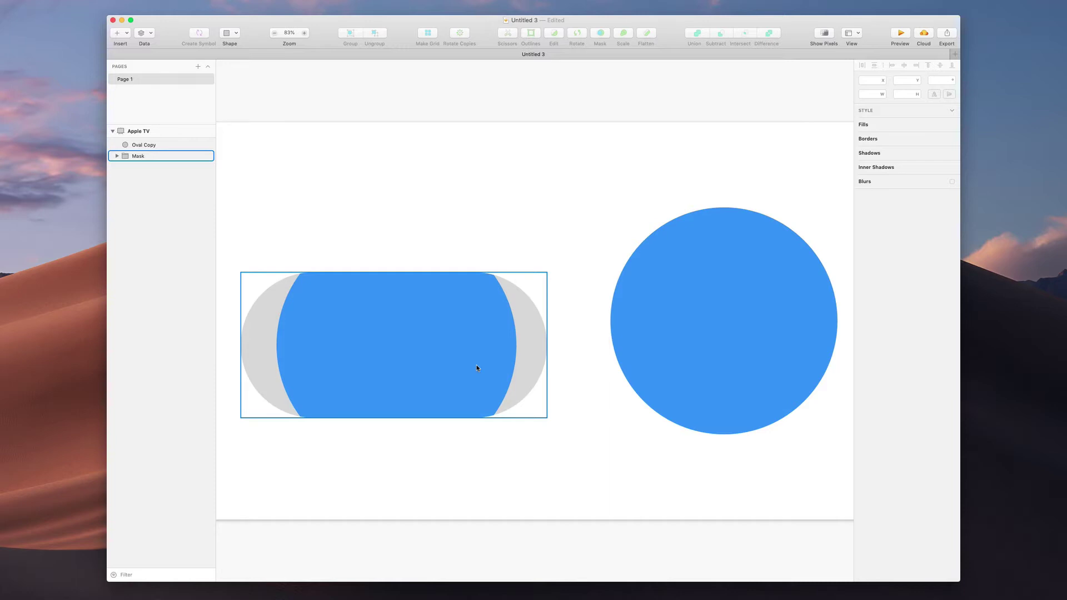
scroll(475, 367, "down", 3)
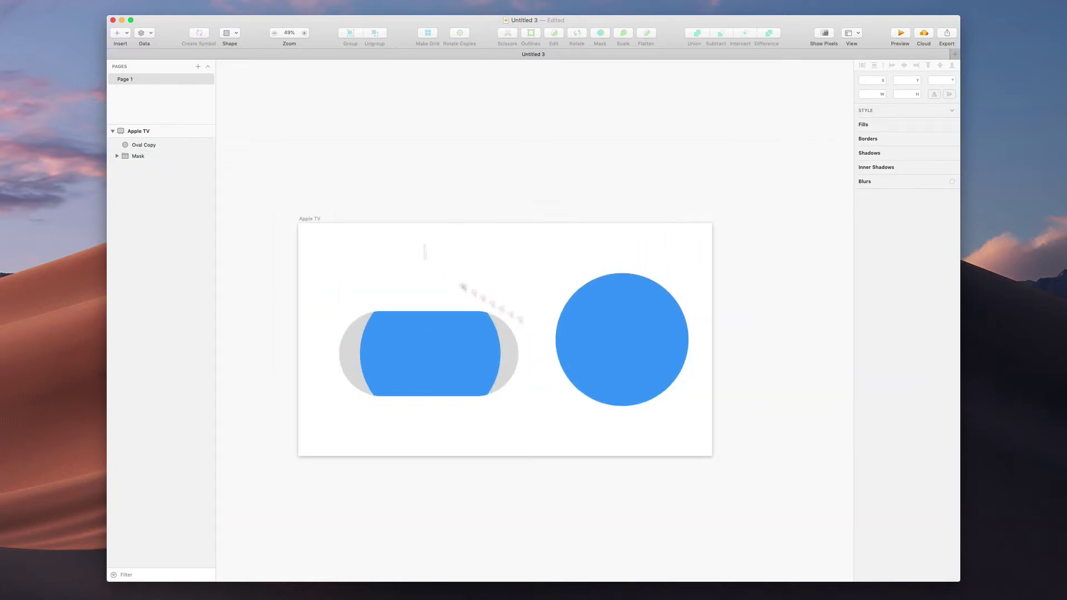
left_click_drag(476, 365, 655, 431)
key("BackSpace")
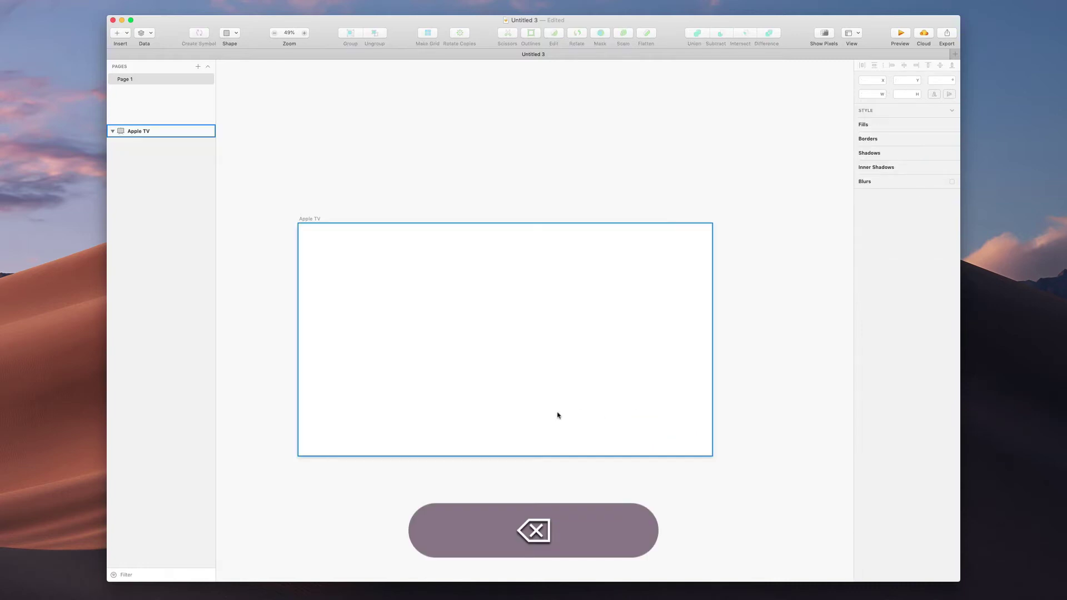
Draw a square about 334 × 334 in the left half of the empty artboard.
key("super+2")
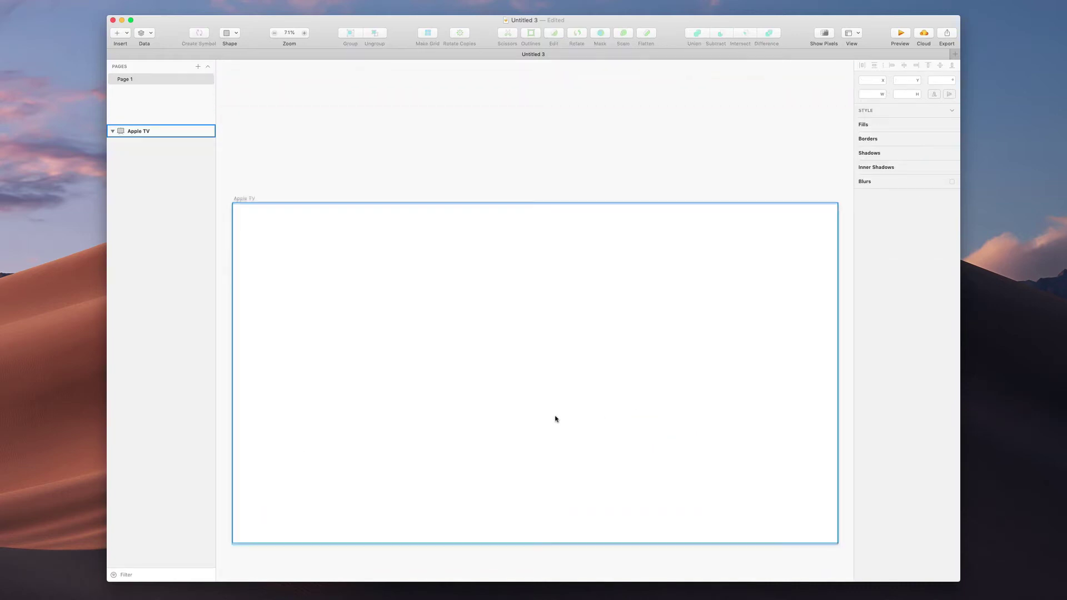
scroll(555, 419, "down", 2)
key("Escape")
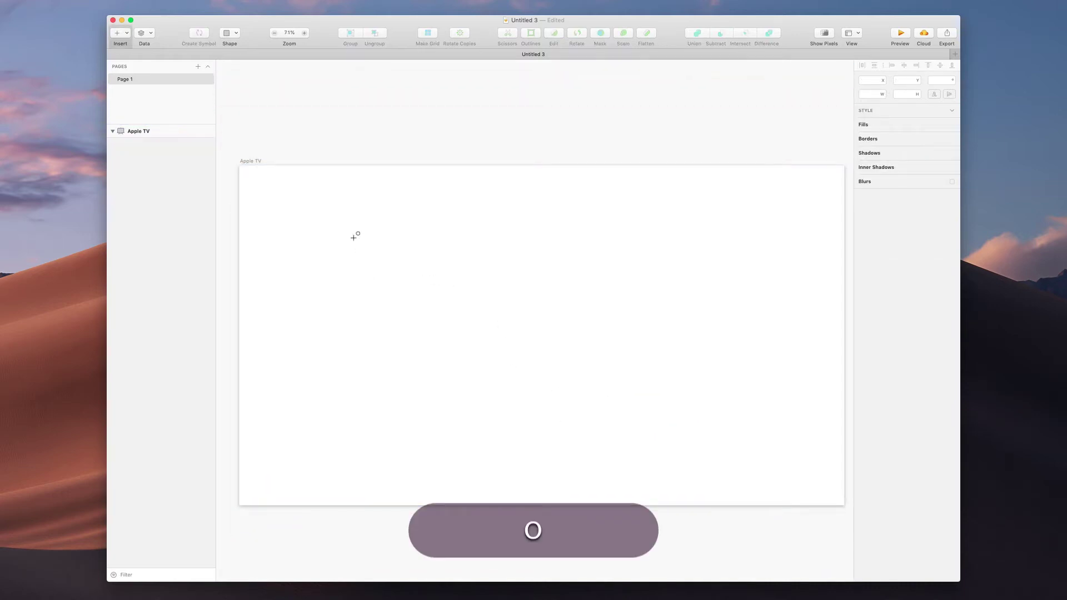
key("r")
mouse_move(333, 211)
left_mouse_down()
mouse_move(415, 306)
mouse_move(431, 310)
left_mouse_up()
mouse_move(381, 228)
left_mouse_down()
mouse_move(432, 255)
mouse_move(358, 338)
mouse_move(381, 306)
left_mouse_up()
Duplicate the square with the copy offset diagonally down and left, overlapping one quarter of the original.
key("alt")
left_click_drag(575, 250, 386, 344)
left_click(499, 275)
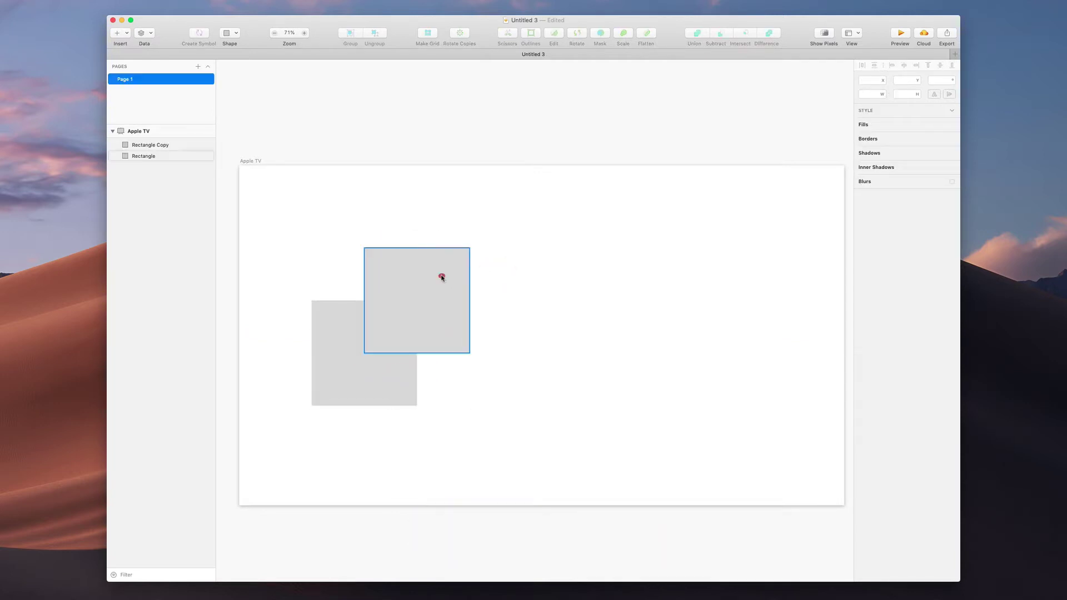
Fill the upper-right square with teal 30DBC5 and the lower-left copy with yellow F5C929.
left_click(440, 275)
left_click(875, 293)
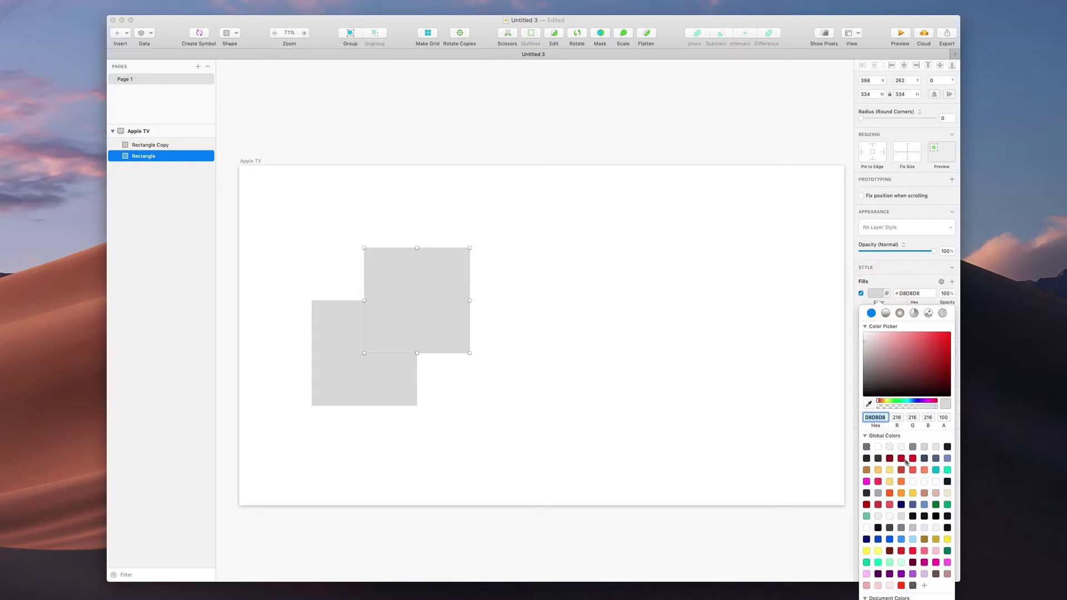
left_click(948, 469)
left_click(400, 373)
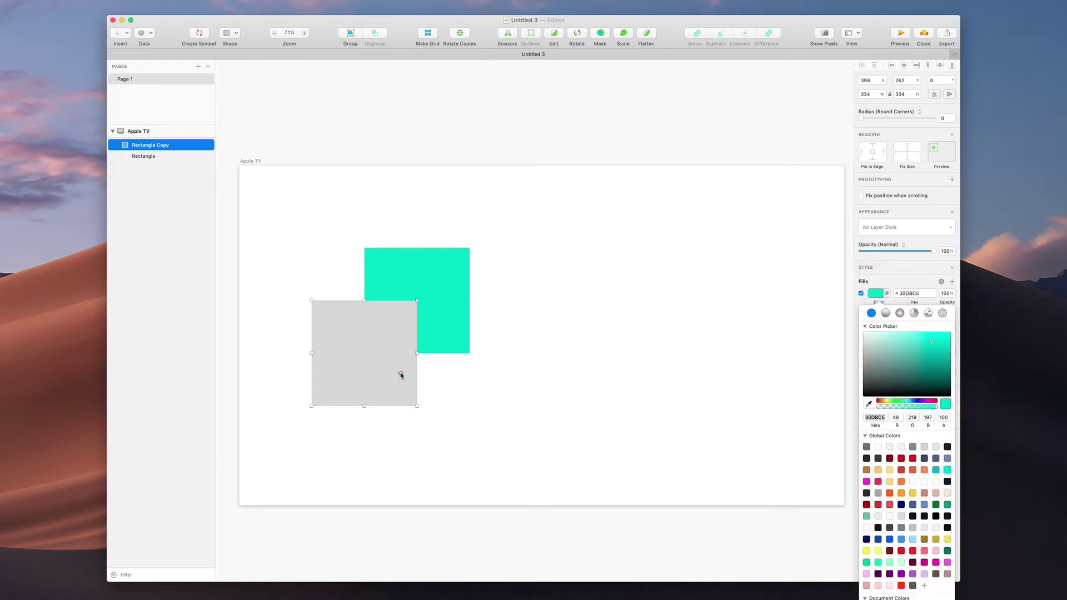
left_click(913, 492)
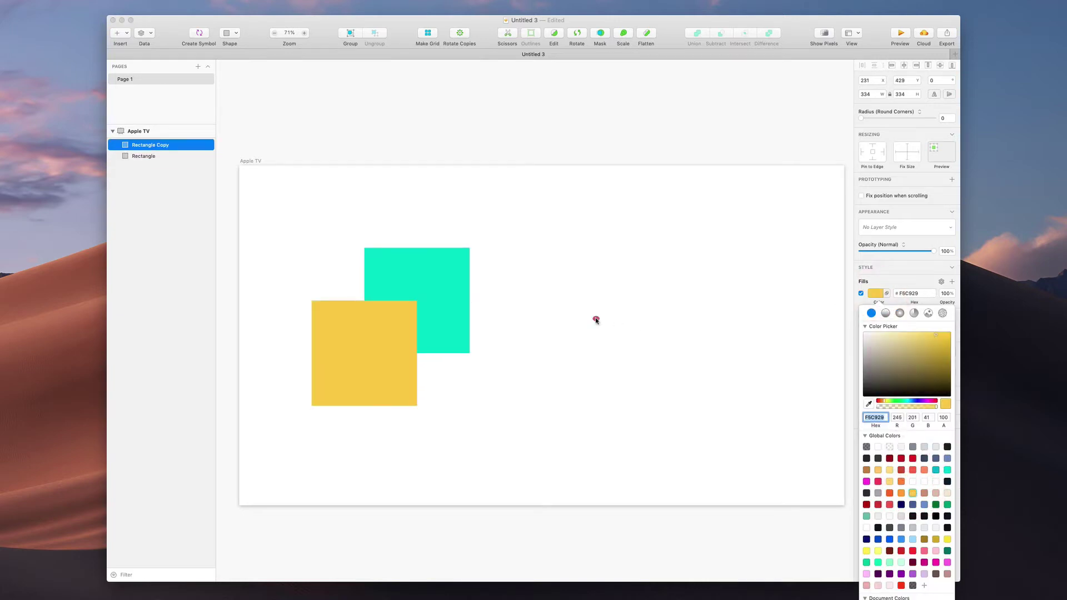
left_click(595, 316)
Duplicate the pair of squares twice in a row to the right, then scale all six squares down to about 224 × 224.
left_click_drag(508, 241, 710, 335)
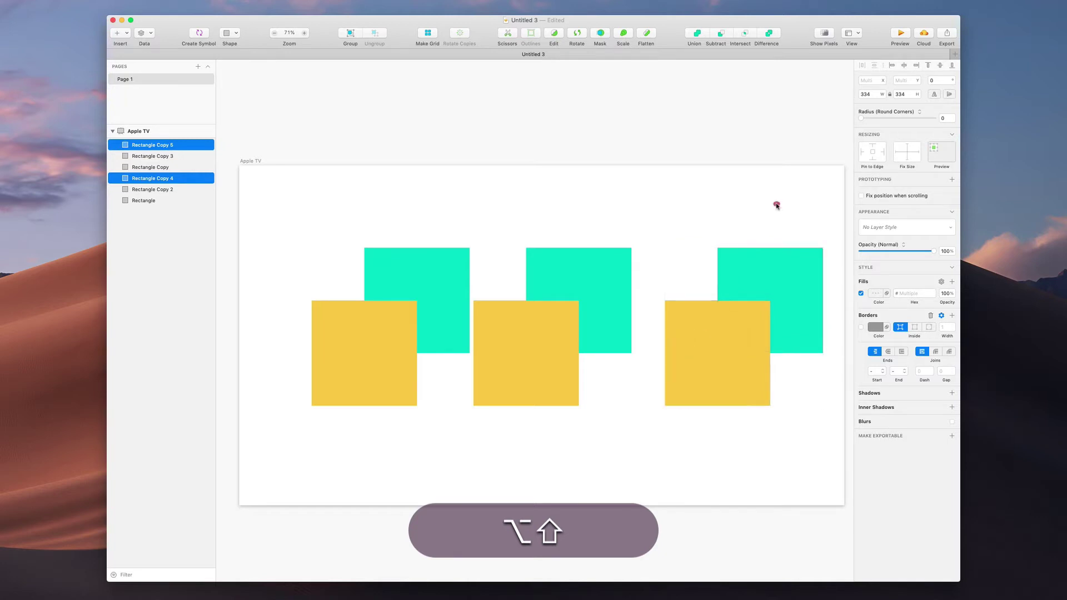
left_click_drag(774, 205, 302, 430)
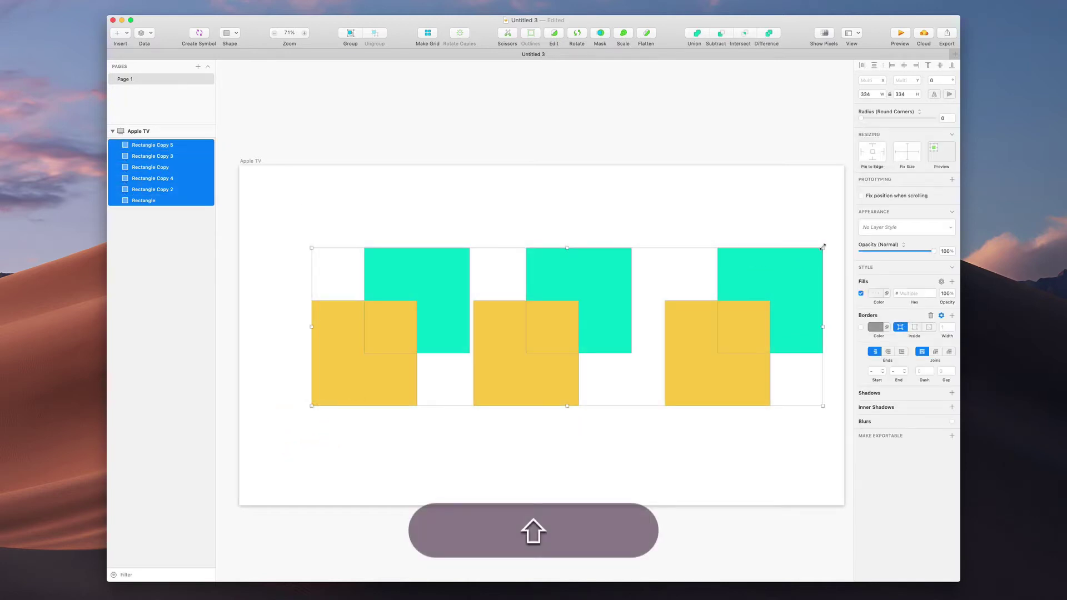
left_click_drag(823, 247, 645, 294)
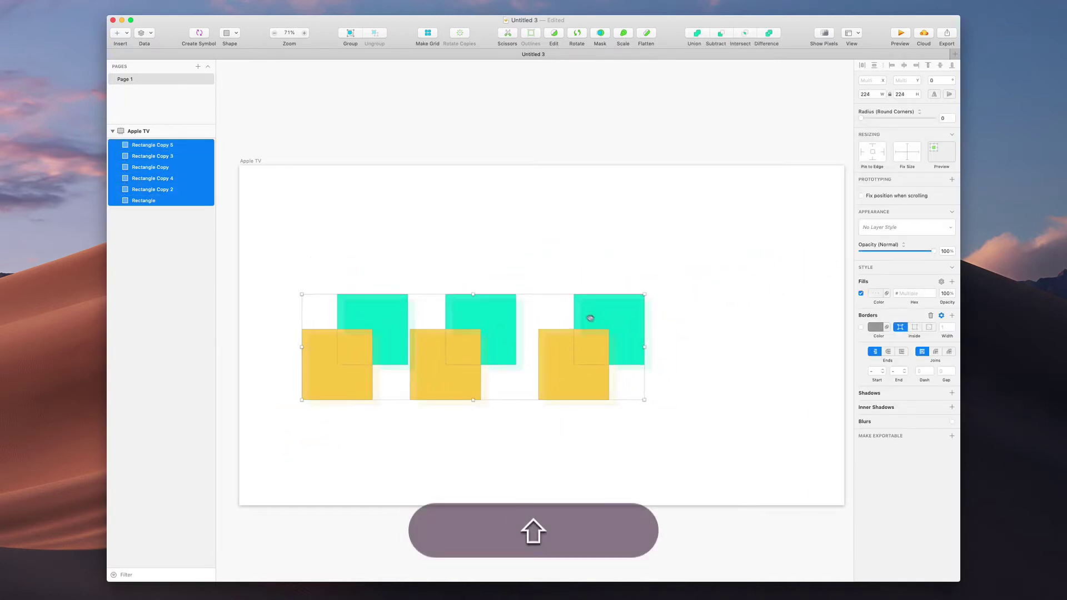
left_click_drag(590, 317, 576, 300)
Widen the gap after the first pair and duplicate the last pair to the right as a fourth pair.
left_click_drag(660, 209, 428, 393)
left_click_drag(437, 352, 468, 353)
left_click_drag(579, 459, 700, 262)
left_click_drag(650, 300, 766, 293)
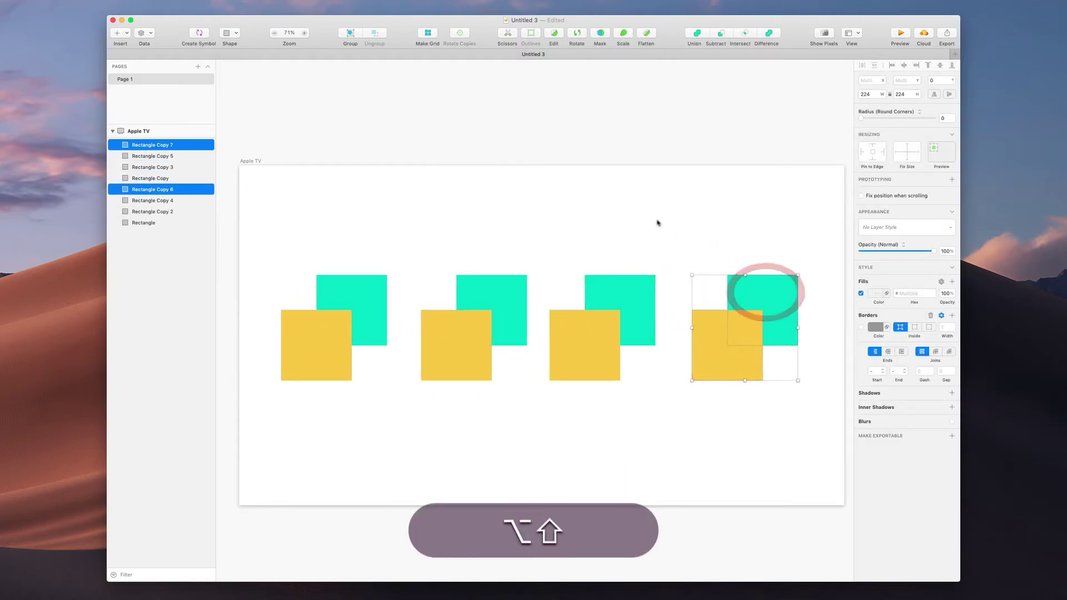
left_click(657, 222)
Combine the leftmost teal and yellow squares with a Union operation.
key("super+1")
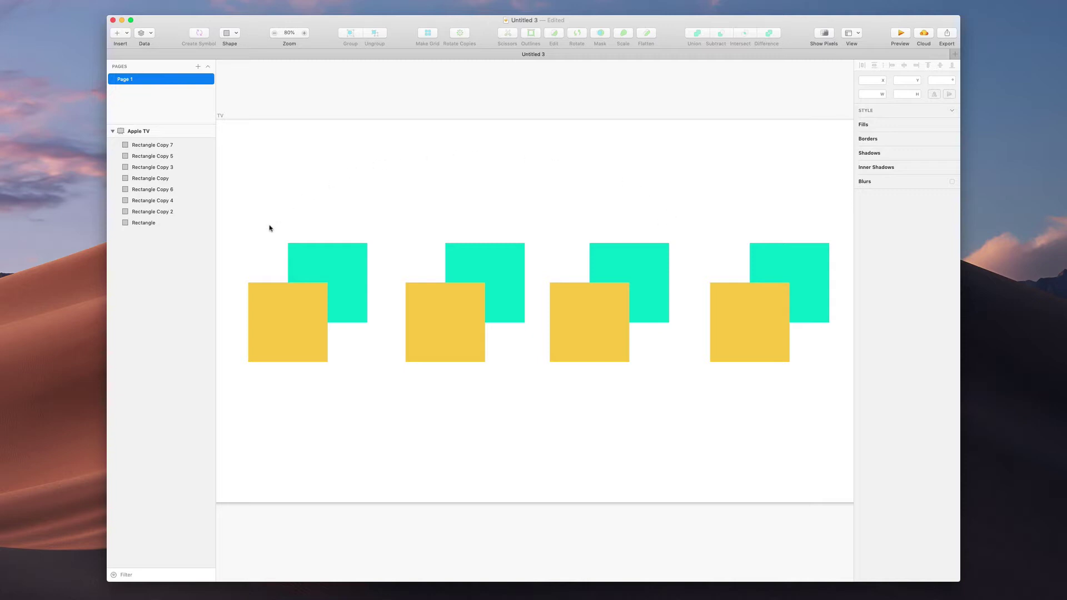
left_click_drag(264, 222, 364, 337)
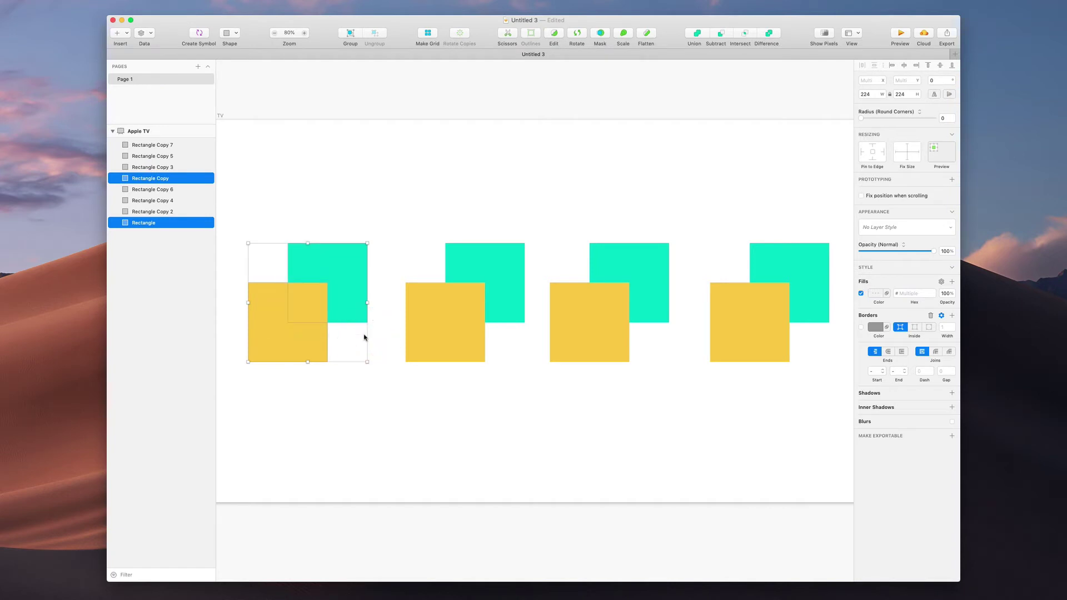
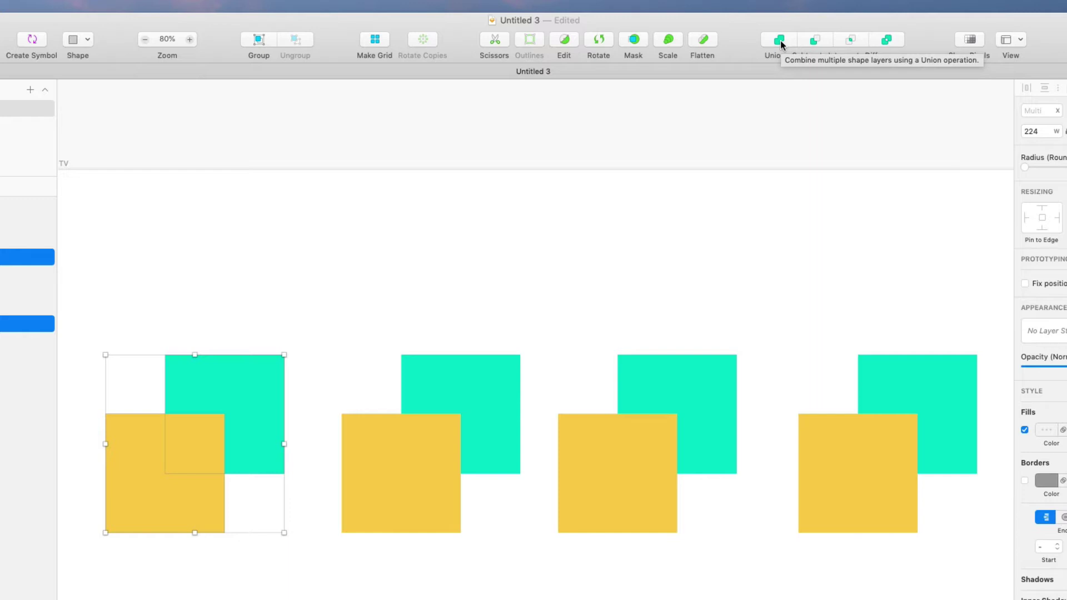
left_click(779, 40)
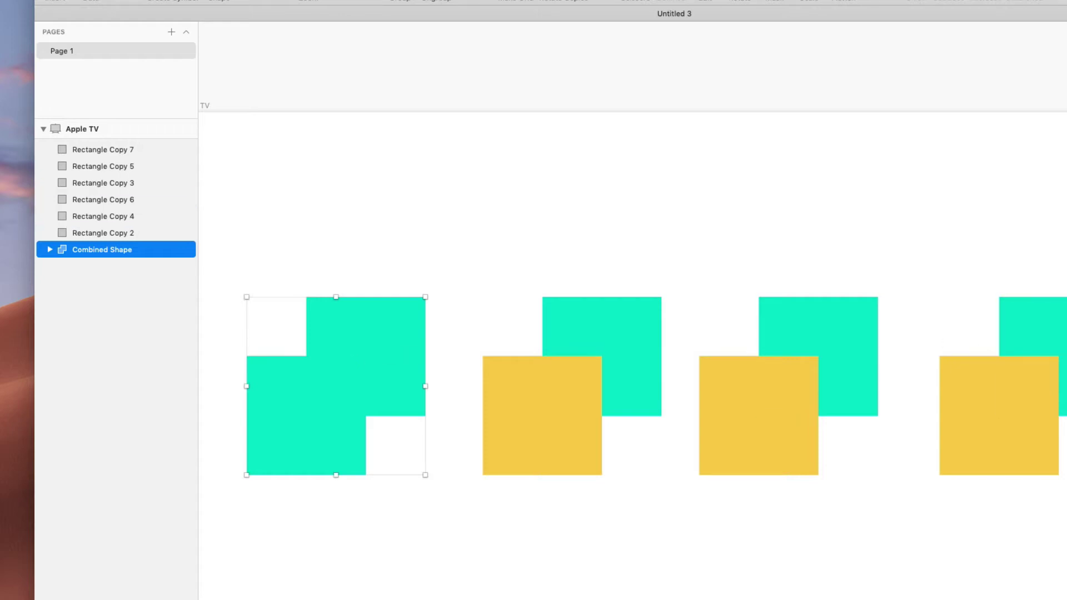
Try a thick gray inside border on the combined shape to trace its merged outline.
key("shift+Up")
key("shift+Up")
key("shift+Up")
key("shift+Up")
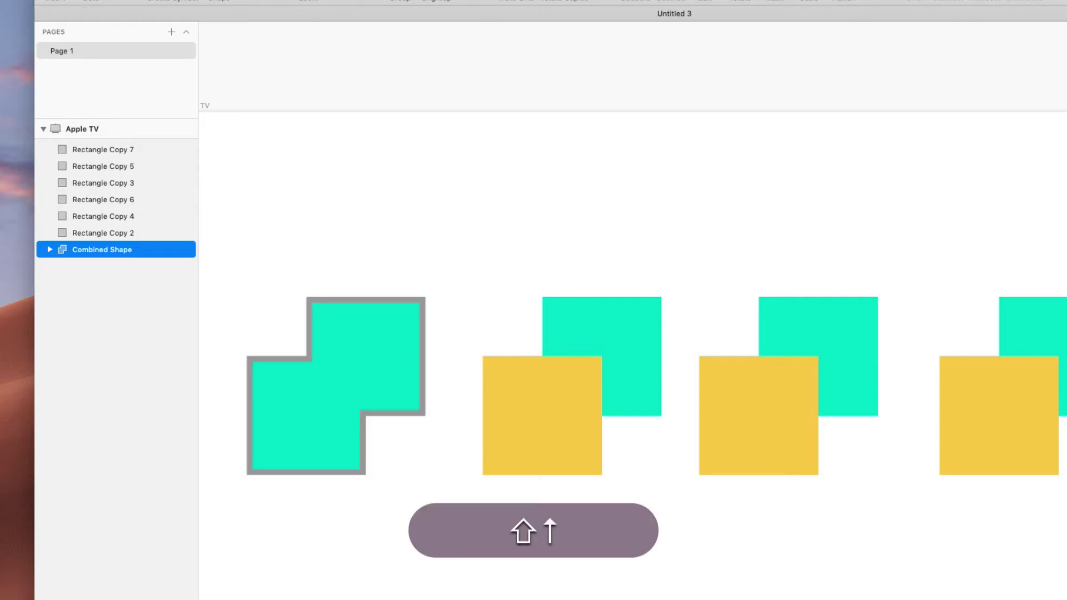
key("shift+Down")
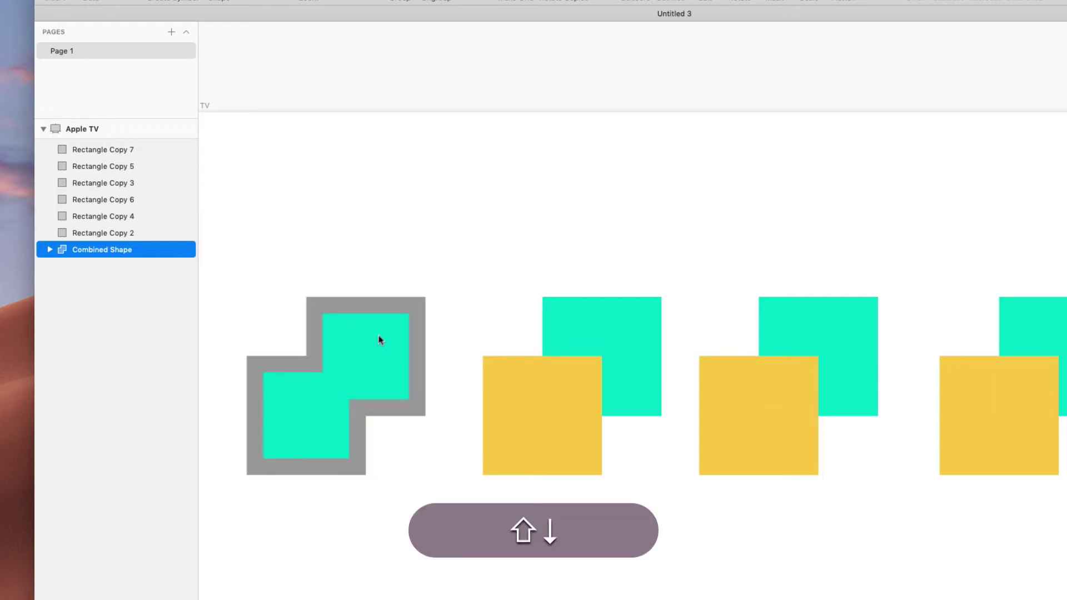
left_click(318, 390)
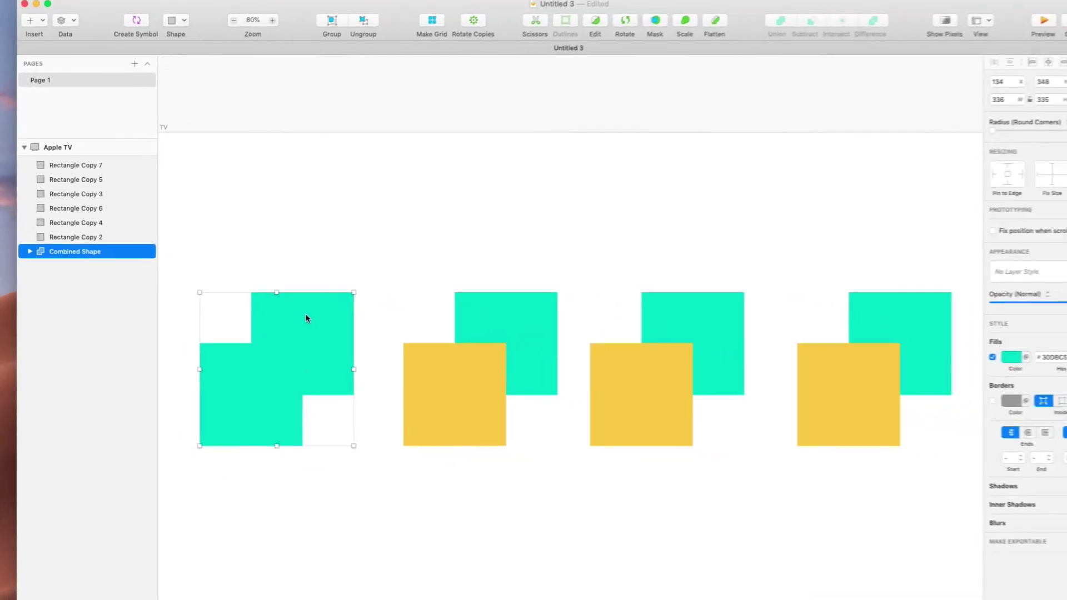
Subtract the yellow square from the teal square in the second pair.
left_click_drag(394, 233, 491, 434)
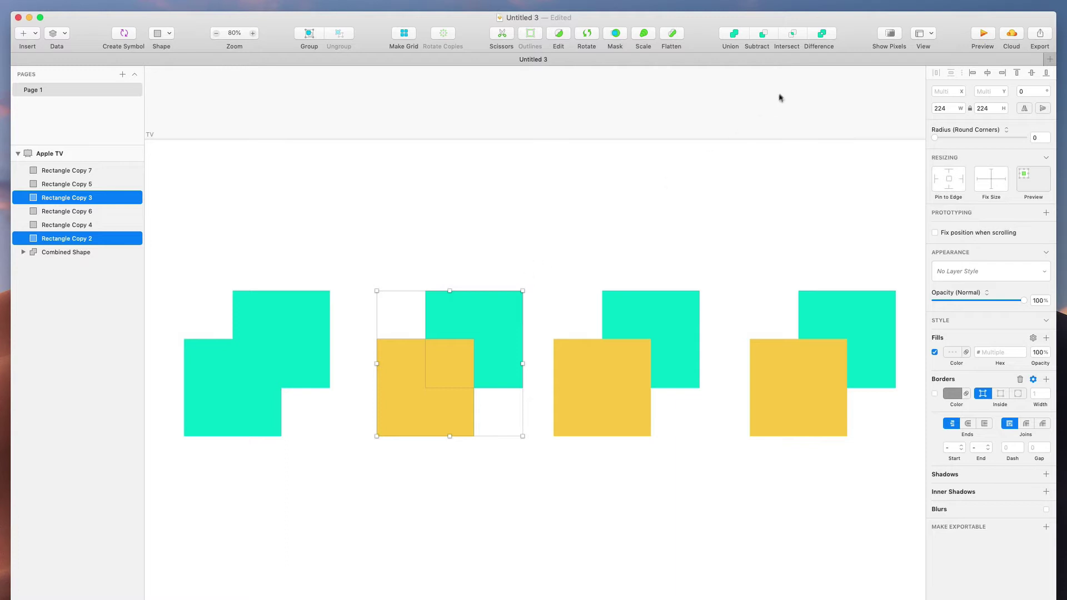
left_click(764, 35)
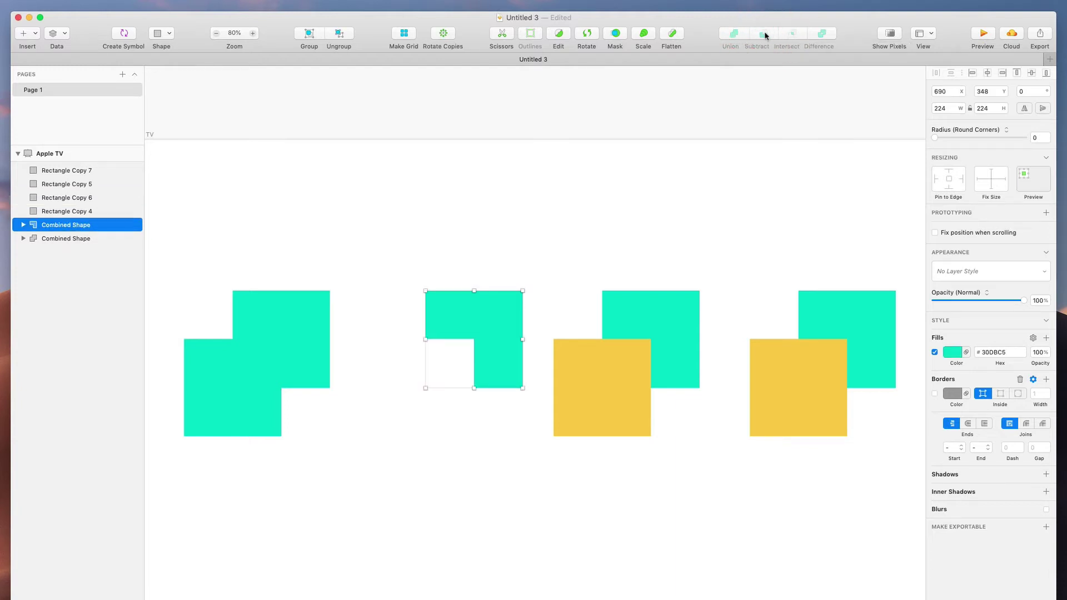
left_click(463, 273)
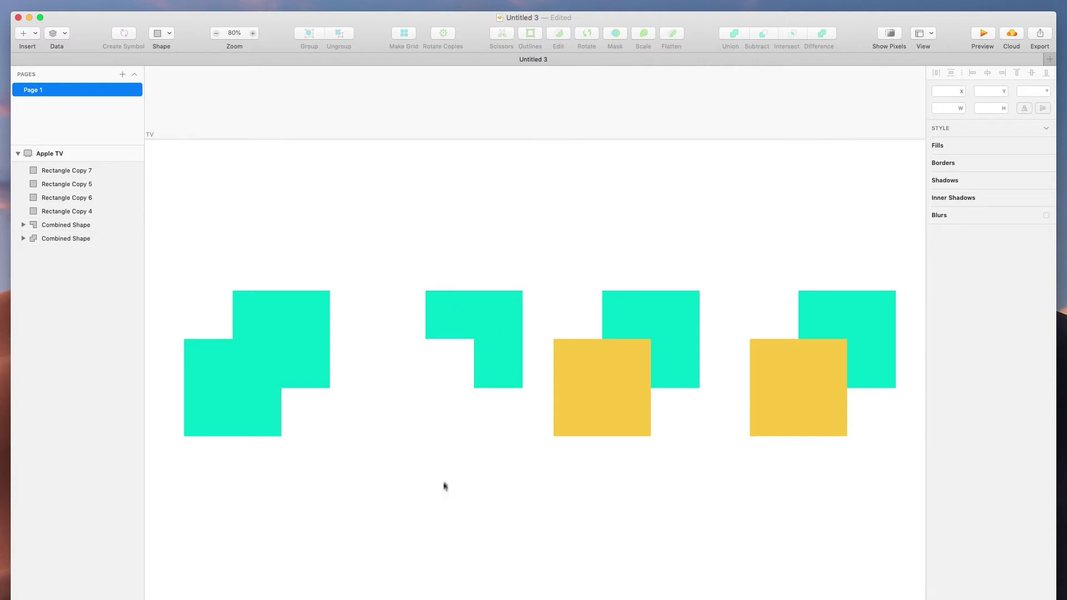
Intersect the teal and yellow squares of the third pair so only their overlap remains.
left_click(620, 386)
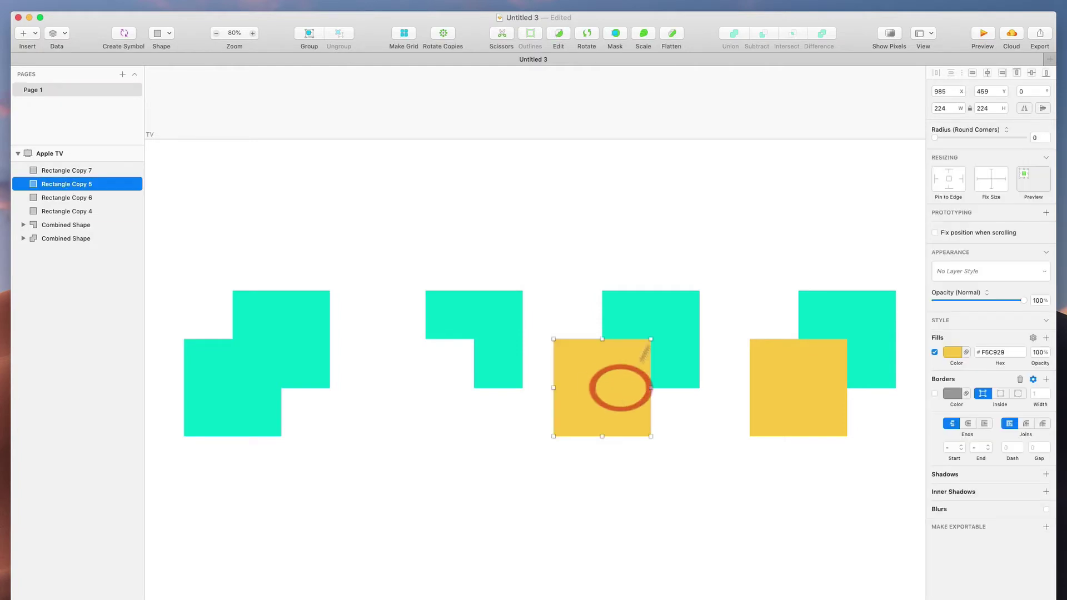
left_click(682, 328, "shift")
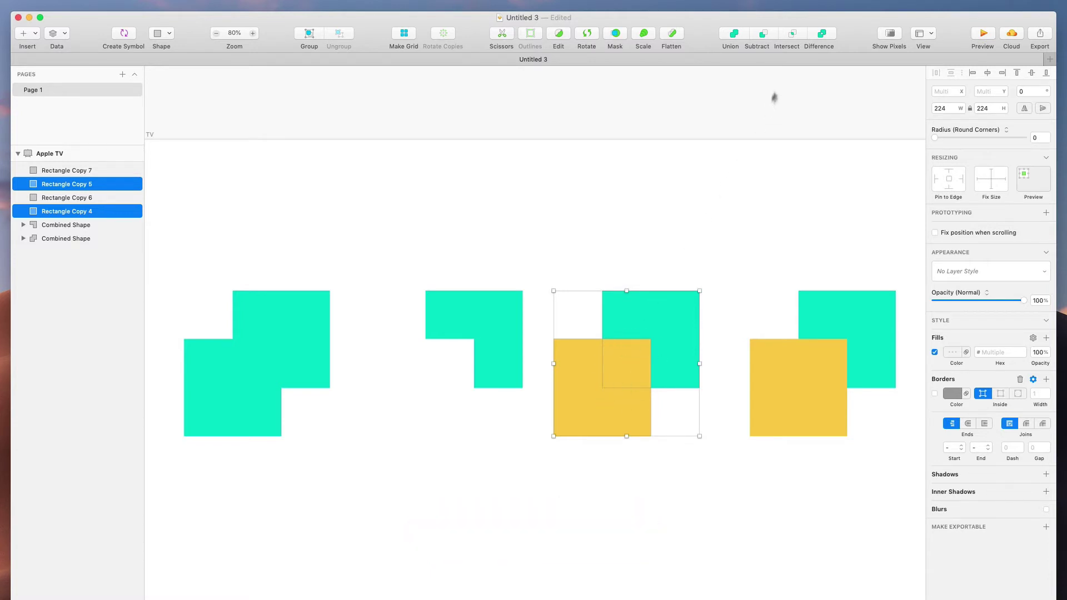
left_click(798, 35)
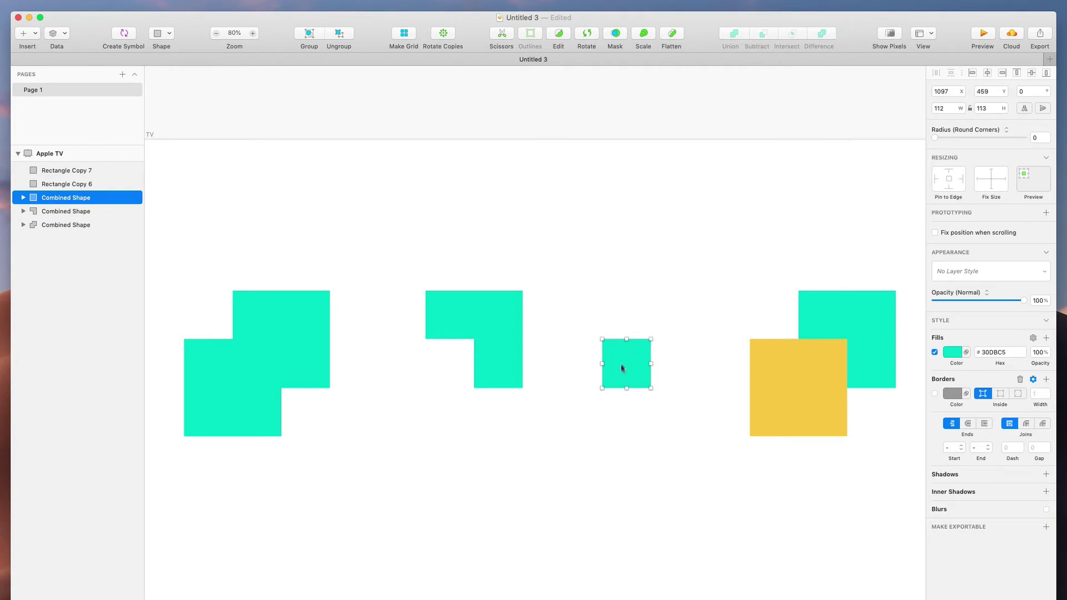
left_click(662, 298)
Move the small intersected square into the notch of the subtracted shape to check how it fits.
left_click_drag(624, 368, 461, 368)
left_click(438, 436)
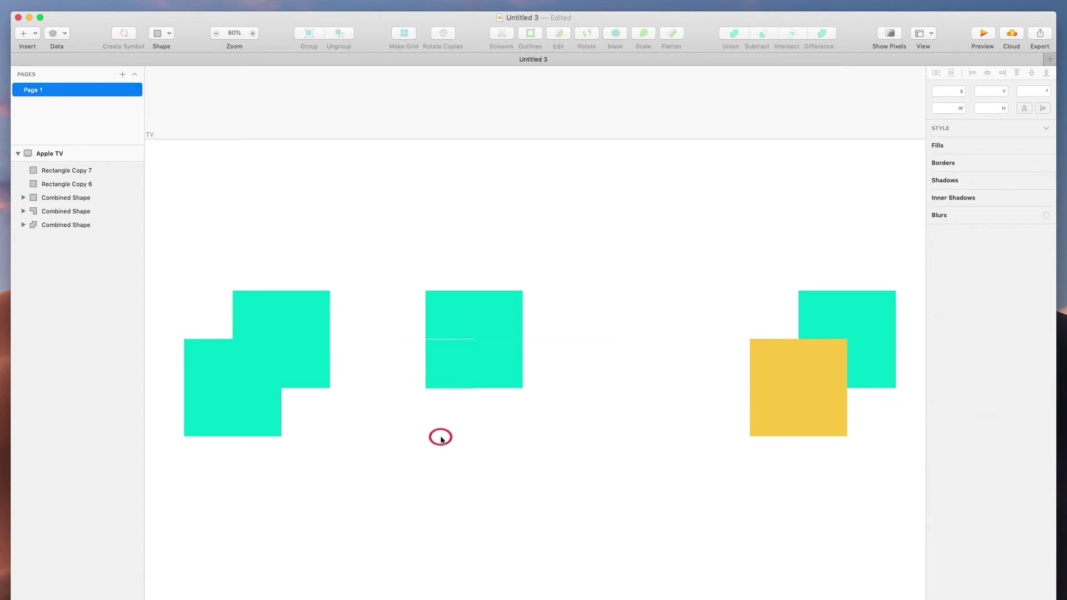
scroll(455, 394, "up", 5)
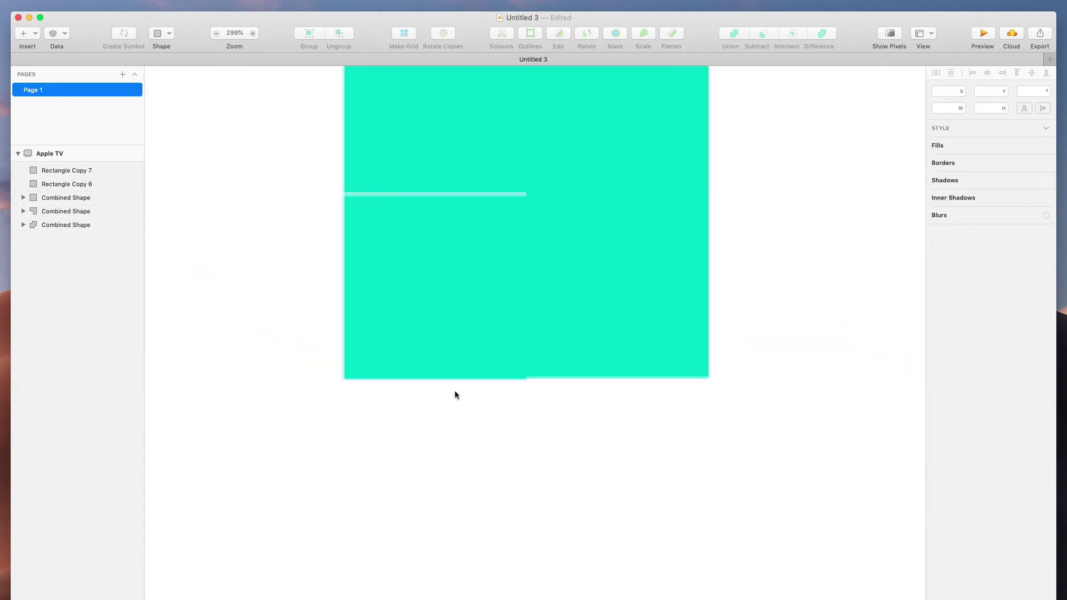
left_click(459, 272)
scroll(459, 275, "down", 3)
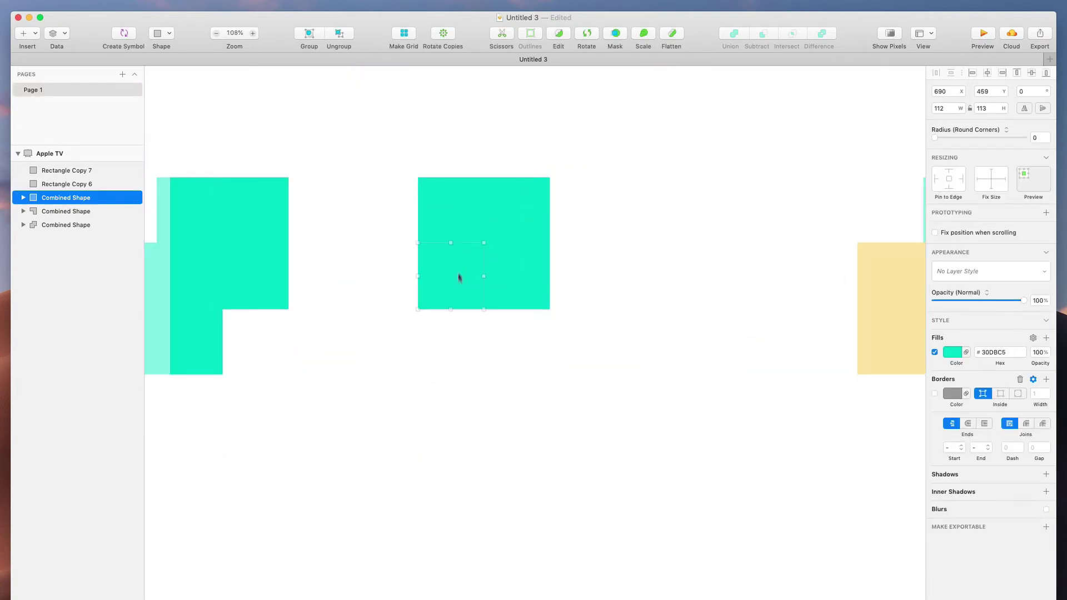
Move the small intersected square back out into the gap between the subtracted shape and the last pair.
left_click(477, 373)
scroll(477, 377, "down", 5)
left_click_drag(447, 362, 577, 361)
left_click(603, 313)
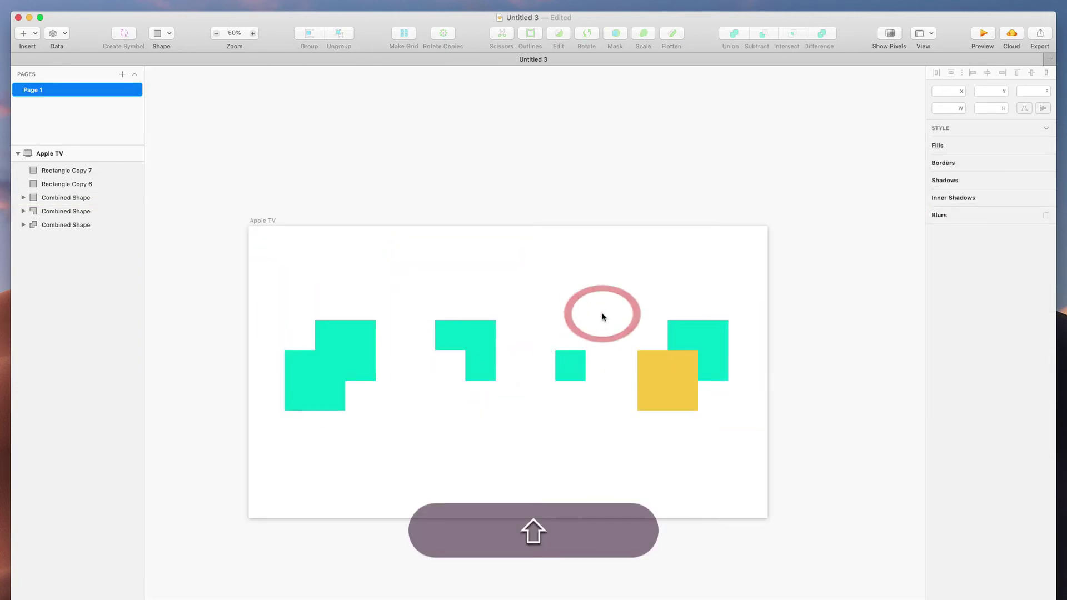
Apply a Difference operation to the last teal and yellow pair to cut out their overlap.
left_click(691, 389)
left_click(691, 337, "shift")
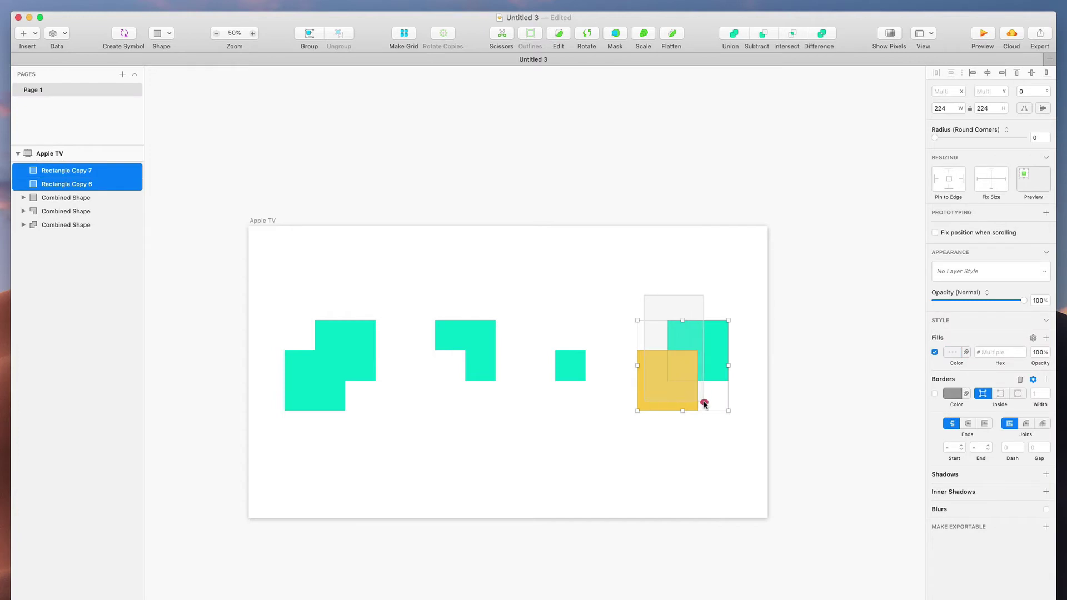
left_click(706, 401)
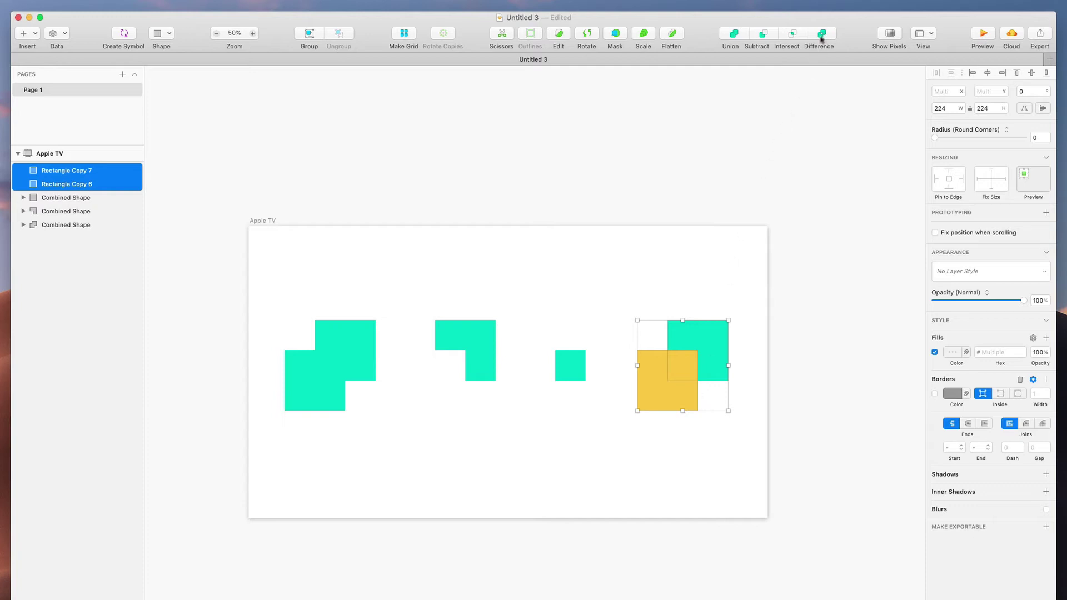
scroll(711, 299, "up", 5)
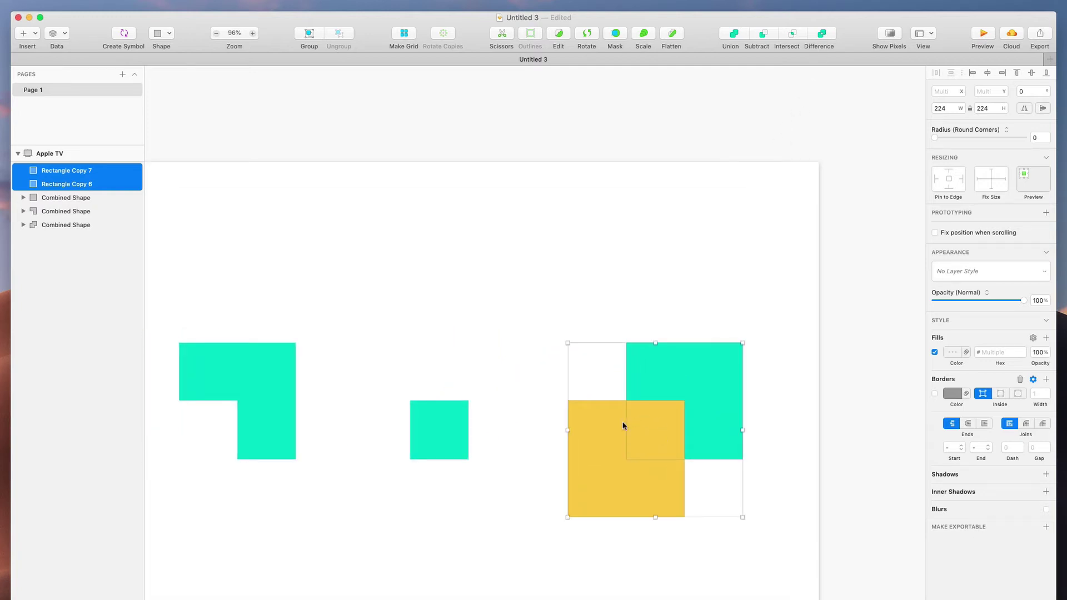
scroll(623, 425, "down", 5)
scroll(623, 425, "left", 3)
left_click(822, 35)
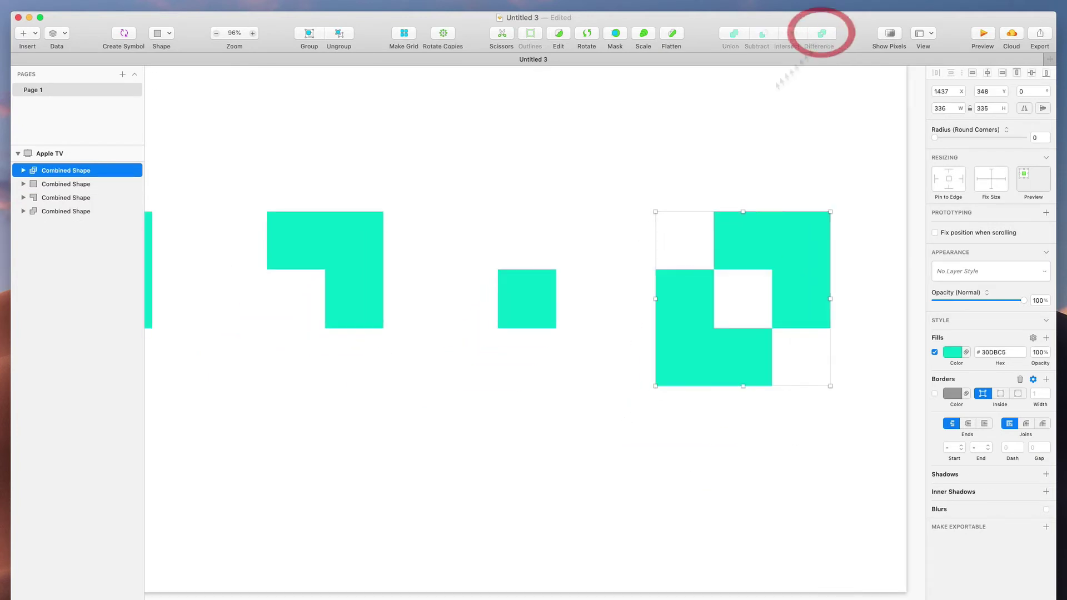
scroll(605, 191, "down", 5)
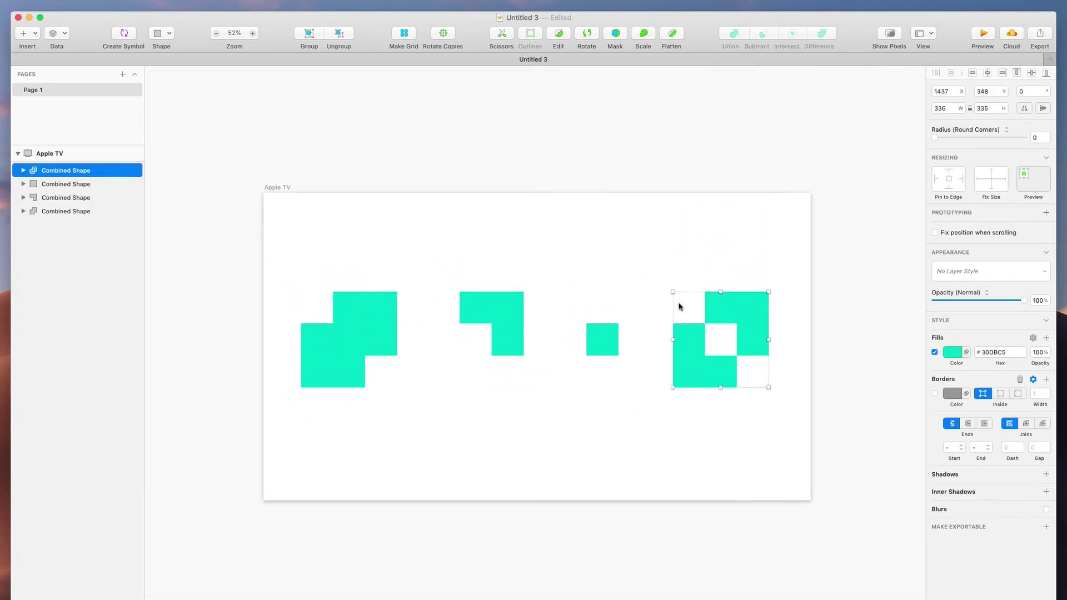
left_click(666, 276)
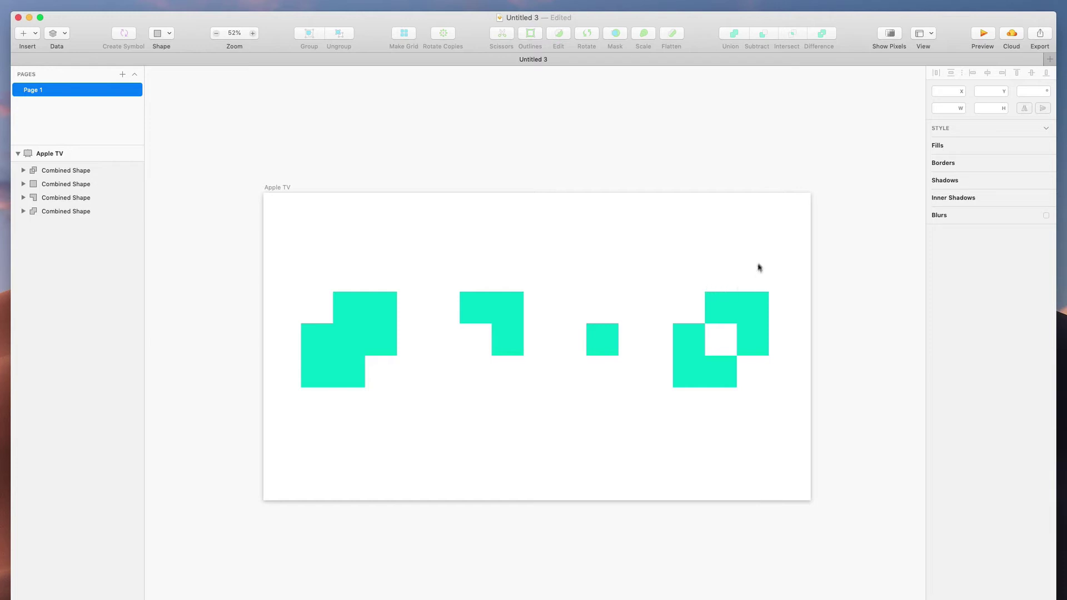
Expand all four combined shapes in the layer list to reveal their component rectangles.
left_click_drag(758, 266, 356, 414)
left_click(447, 438)
left_click(23, 198)
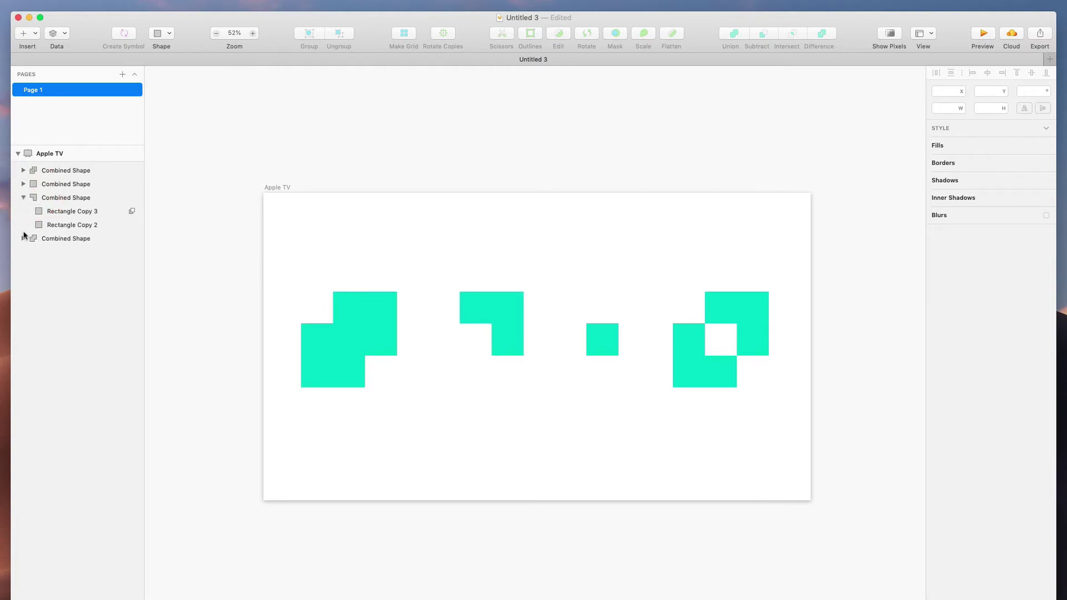
left_click(23, 240)
left_click(24, 184)
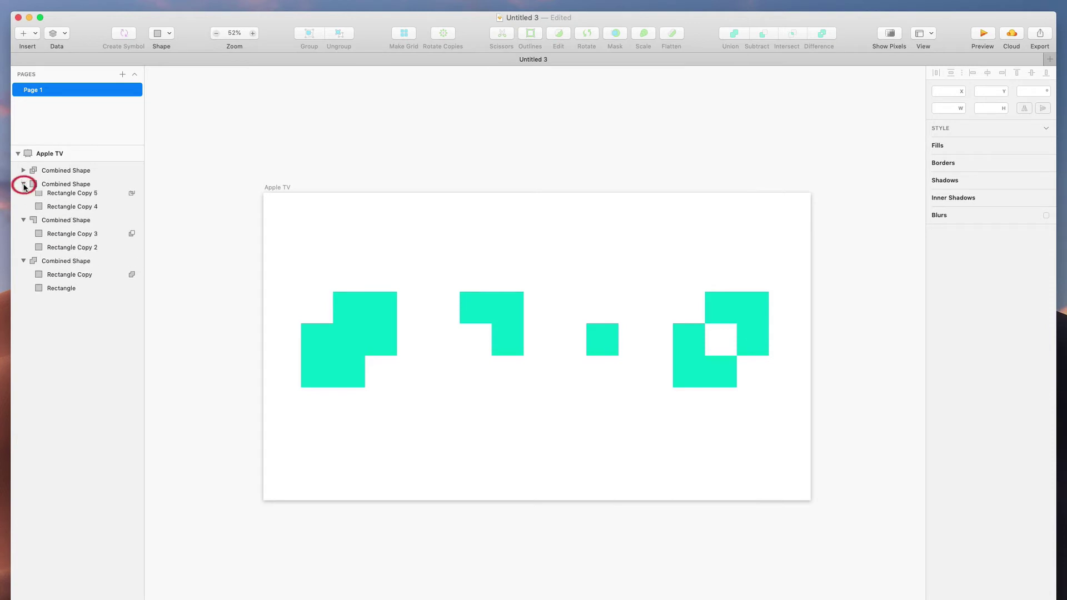
left_click(23, 171)
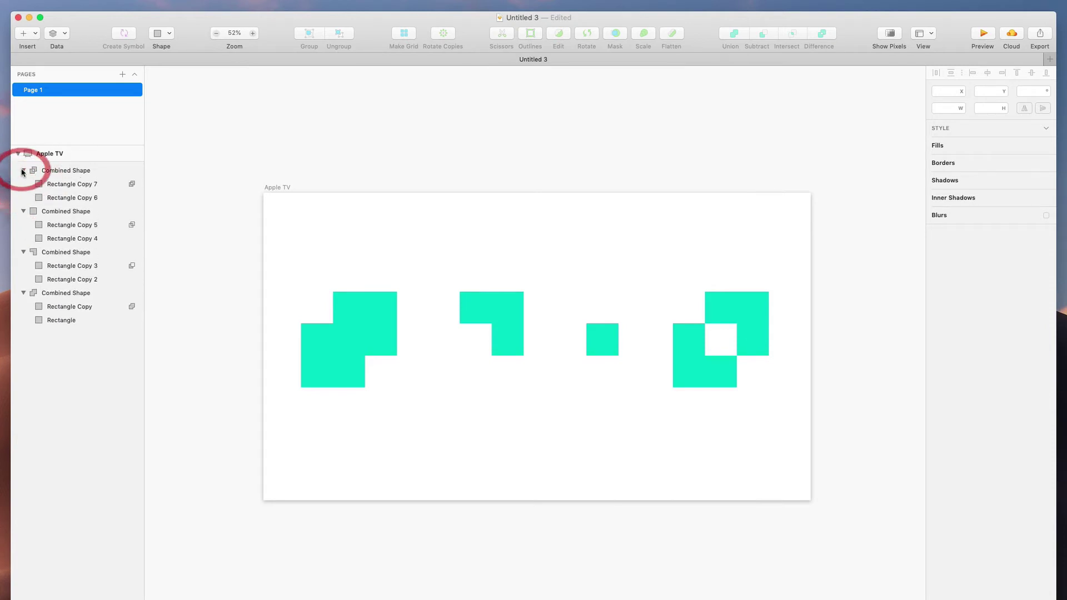
Enlarge Rectangle Copy 7 inside the Difference shape to 307 × 307 and give it large rounded corners.
left_click(67, 184)
scroll(721, 369, "up", 5)
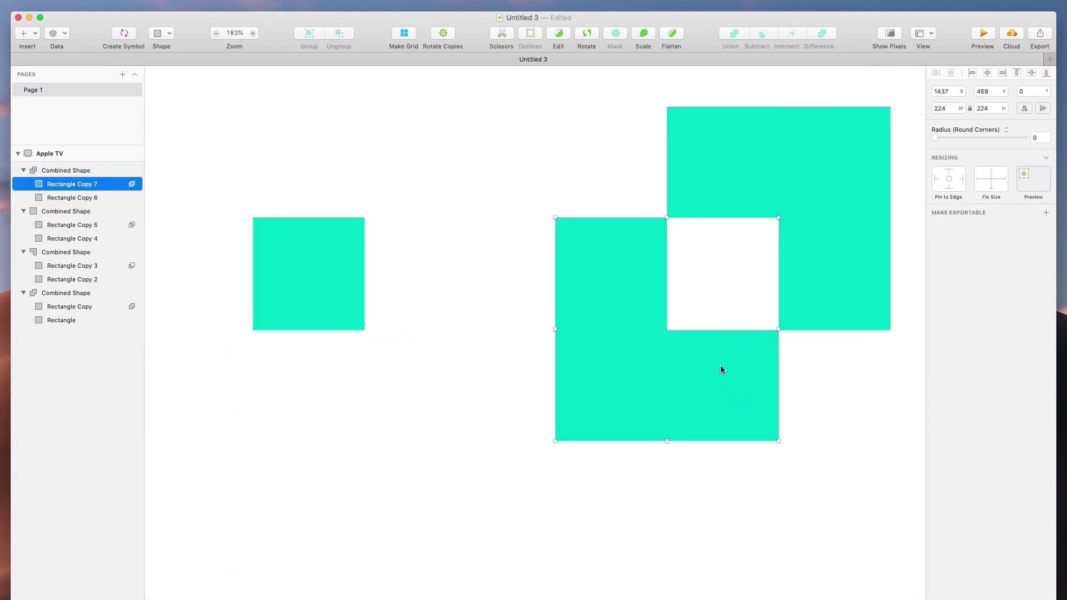
scroll(721, 369, "right", 5)
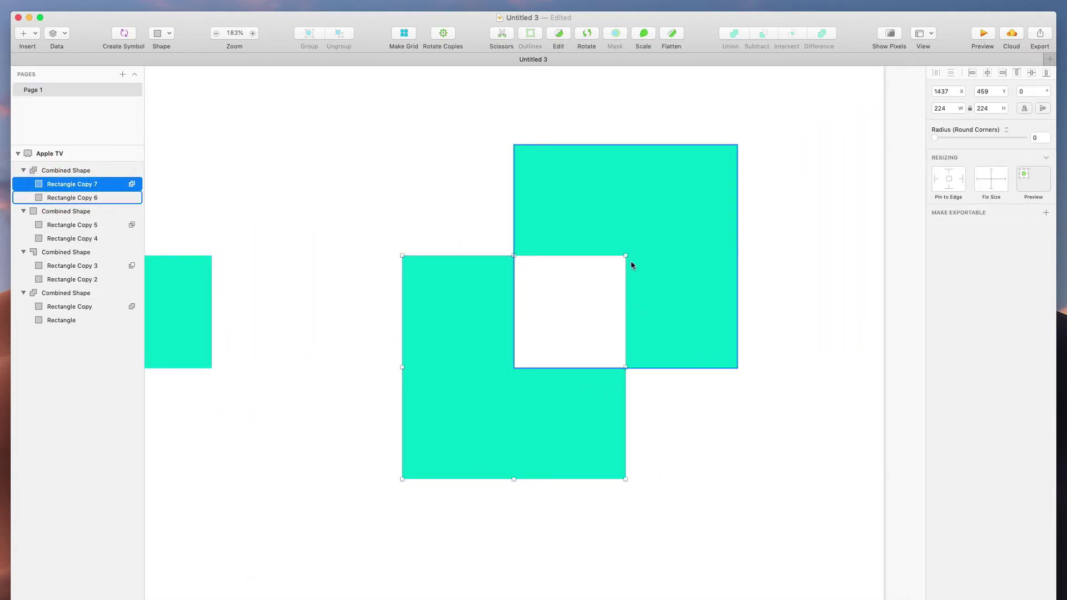
left_click_drag(625, 255, 705, 171)
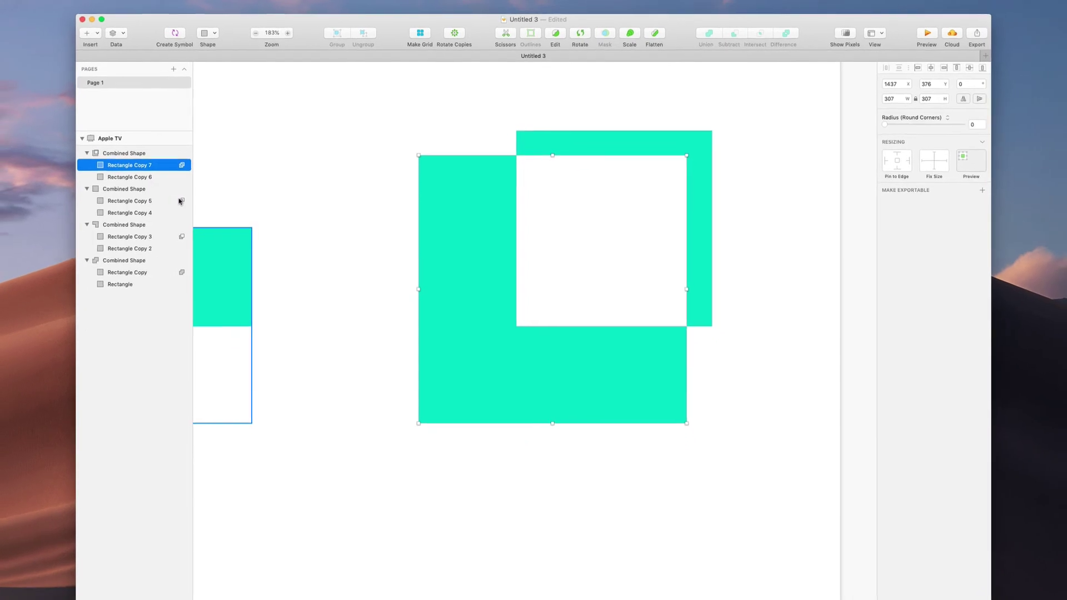
left_click_drag(884, 124, 916, 119)
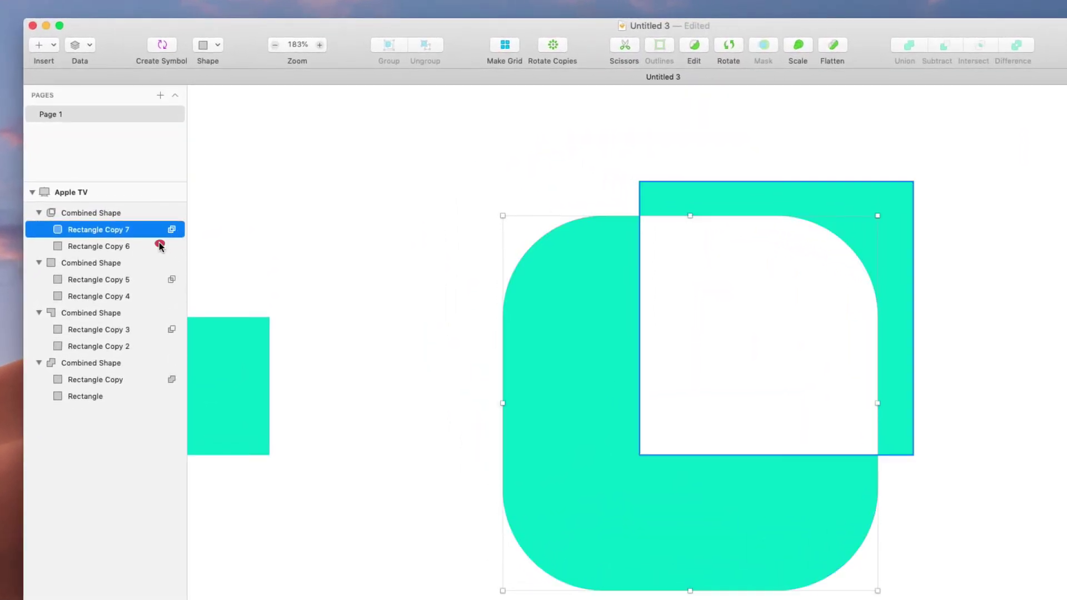
Try a Union of Rectangle Copy 7 and Rectangle Copy 6 within their combined shape, and undo it.
left_click(158, 245)
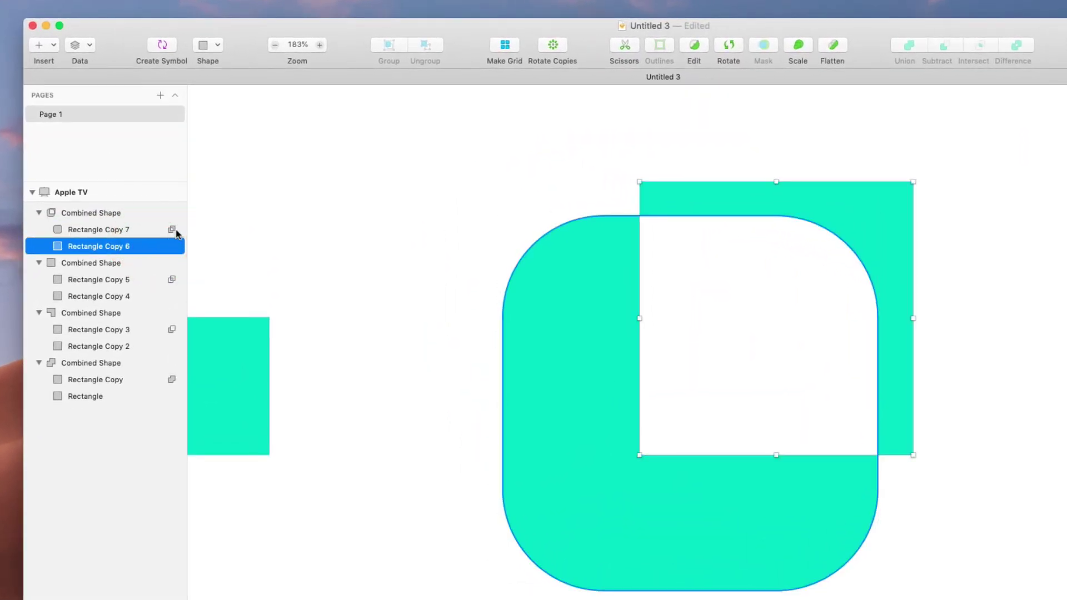
left_click(127, 231, "shift")
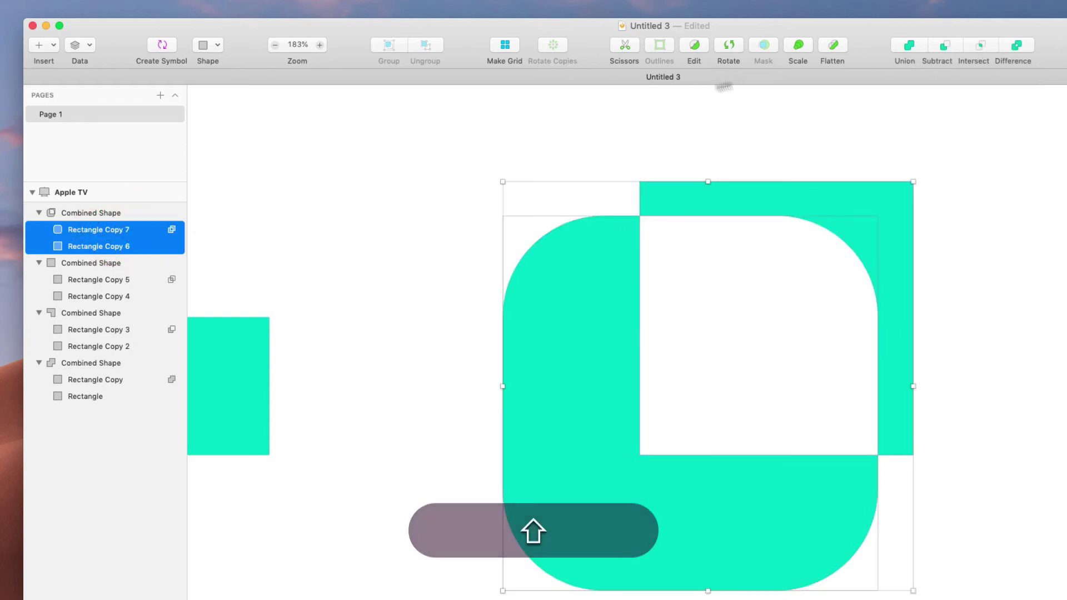
left_click(912, 47)
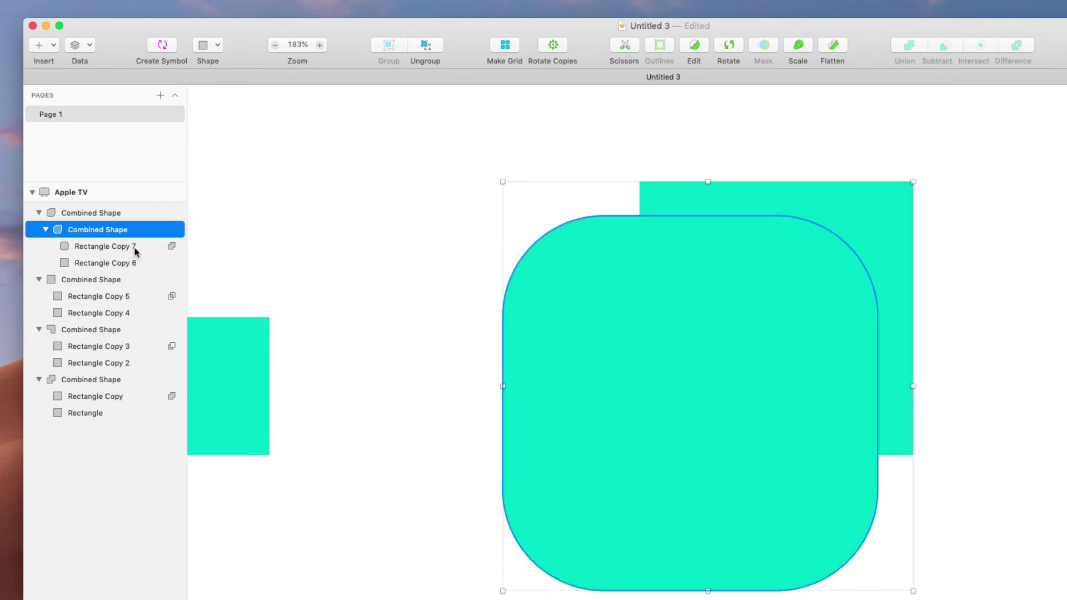
key("super+z")
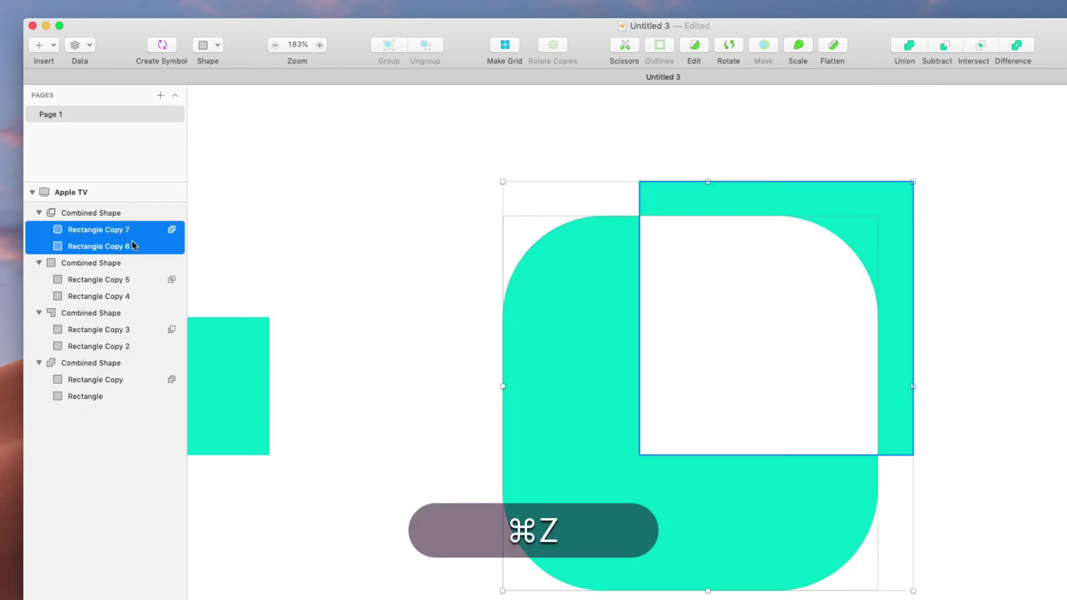
Try pulling Rectangle Copy 7 out of its combined shape and shifting it down-left, and undo both changes.
left_click(114, 230)
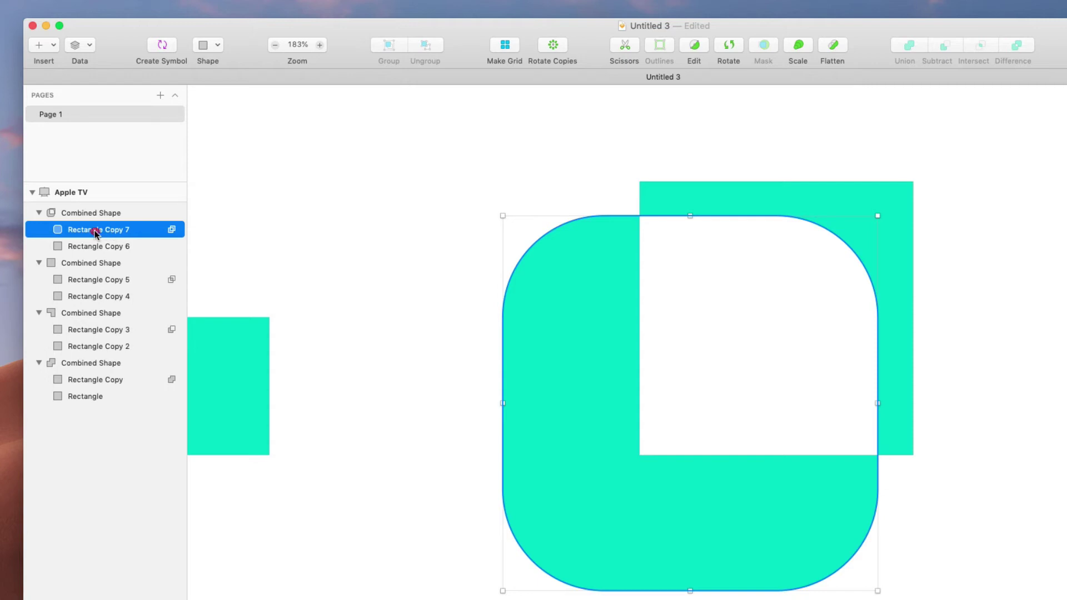
left_click_drag(96, 233, 80, 207)
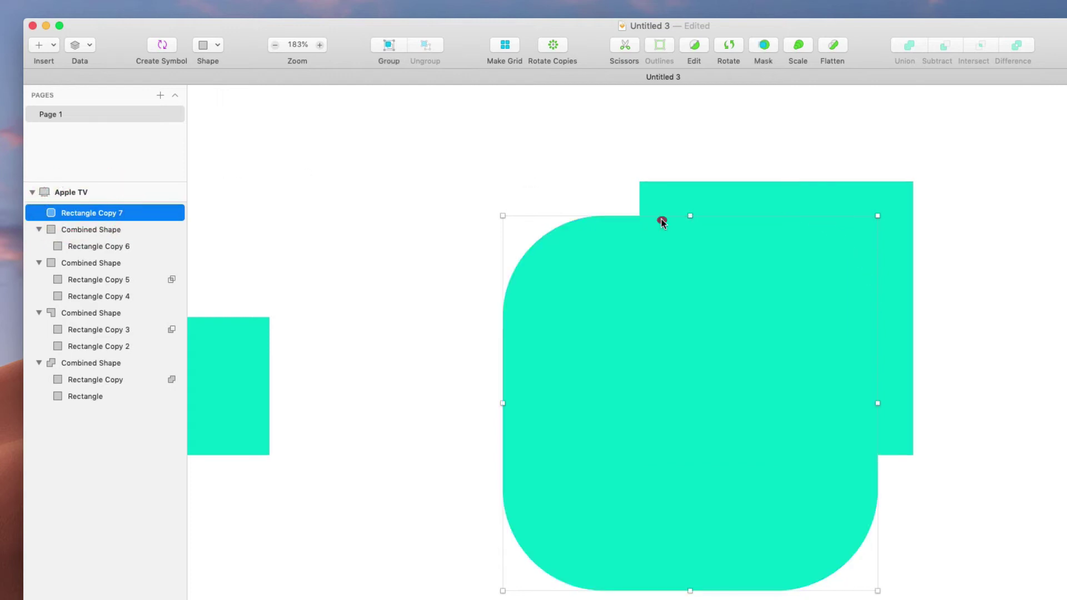
left_click_drag(612, 261, 546, 328)
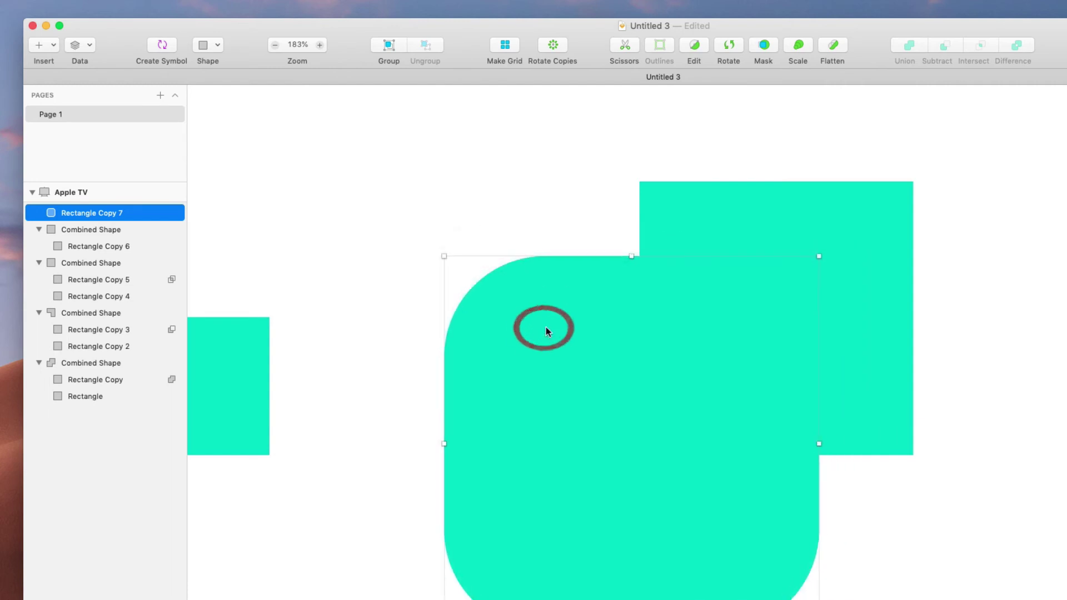
scroll(657, 349, "down", 5)
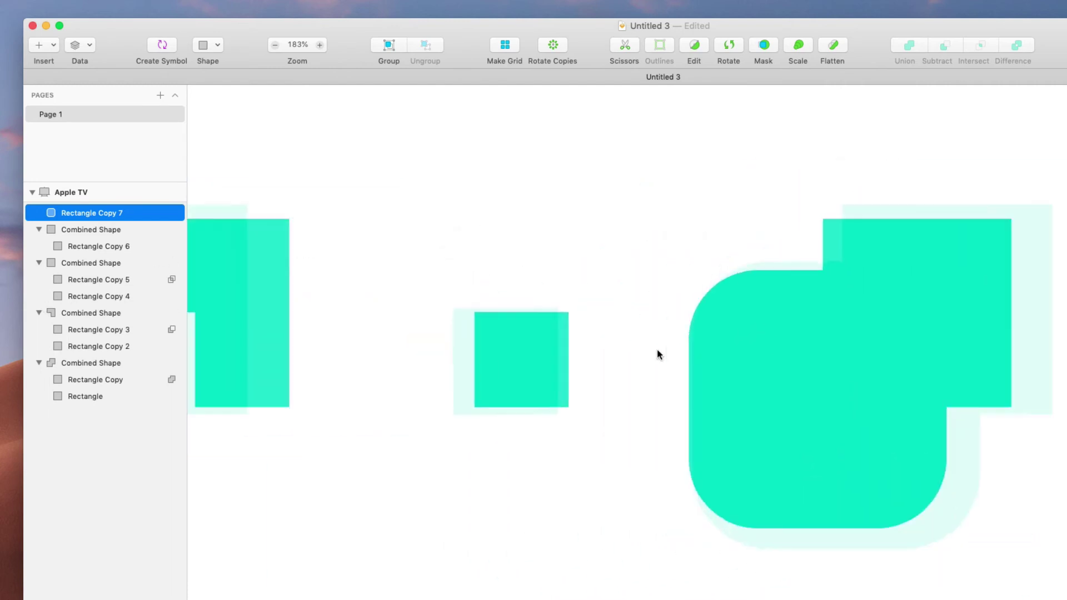
key("super+z")
key("super+z")
key("super+z")
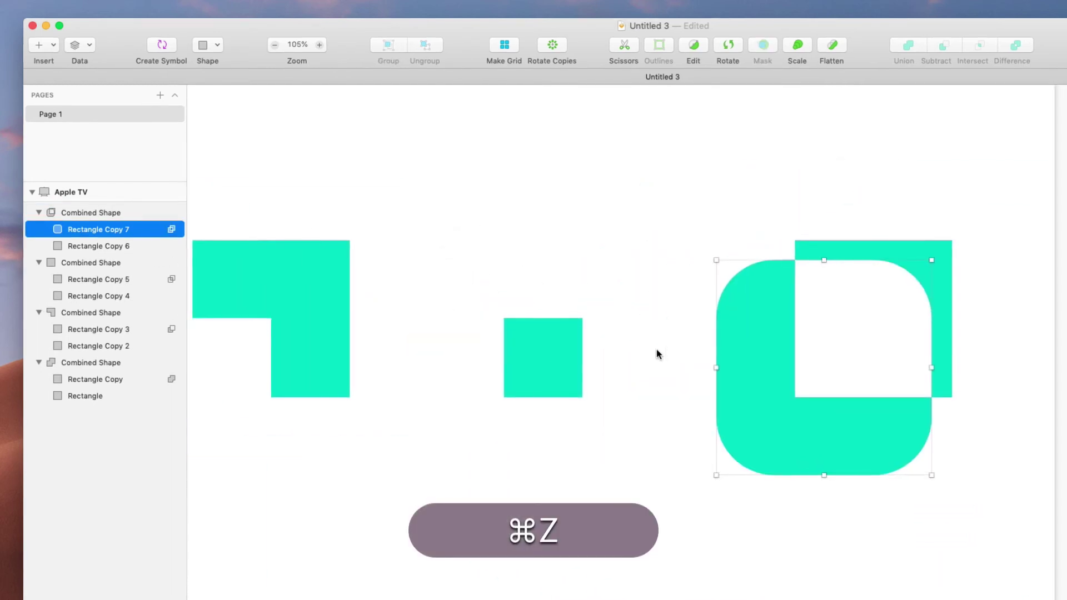
Rearrange the combined shapes: Difference shape around the small square, Subtract shape to its upper right, Union shape to its lower left.
scroll(583, 302, "left", 3)
scroll(564, 292, "down", 5)
scroll(564, 292, "left", 3)
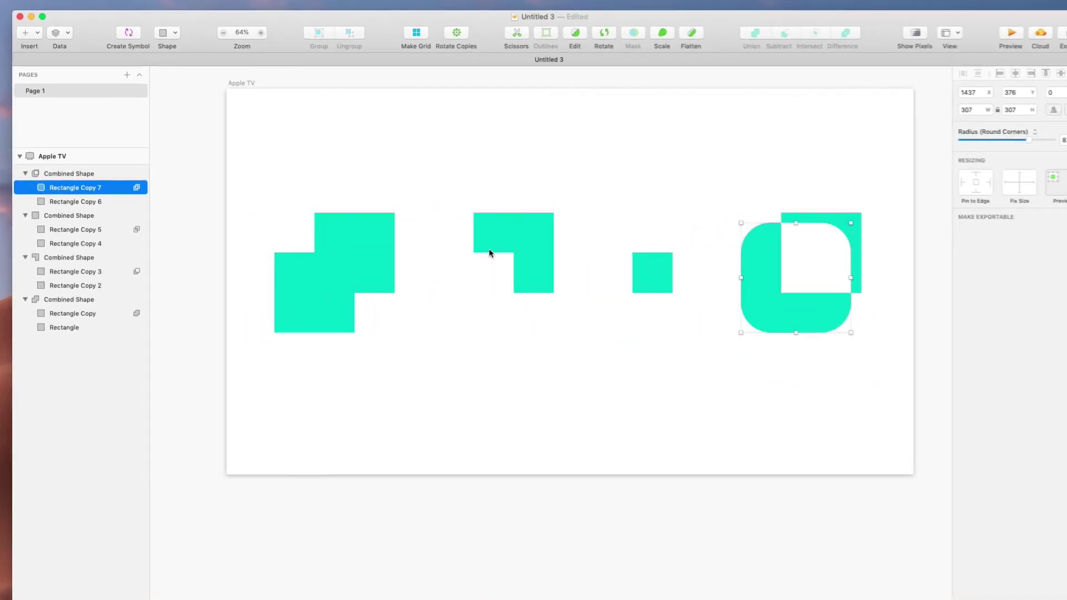
left_click(819, 177)
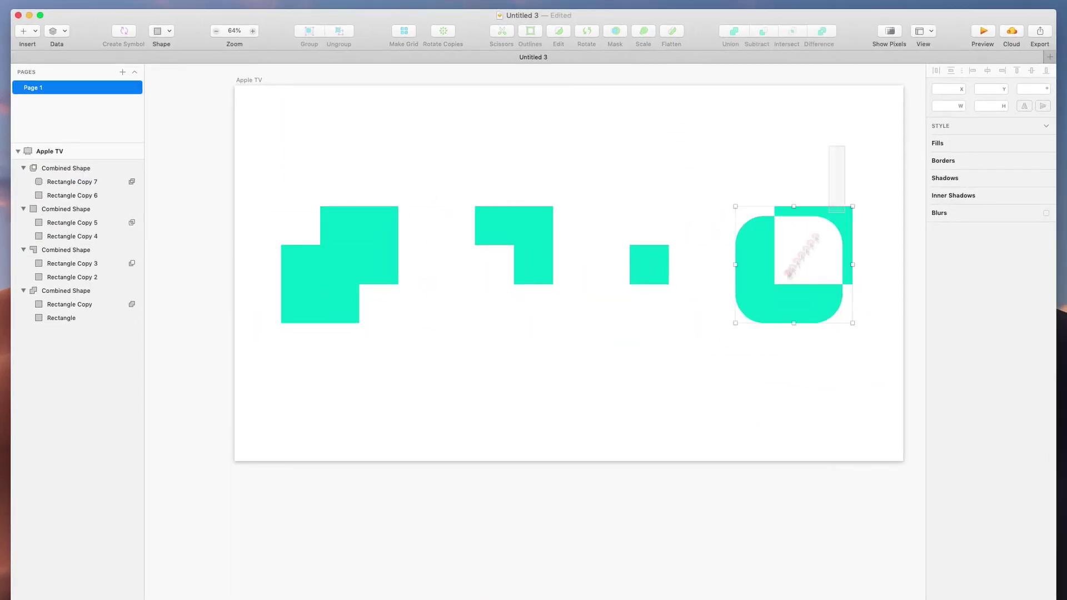
left_click(757, 290)
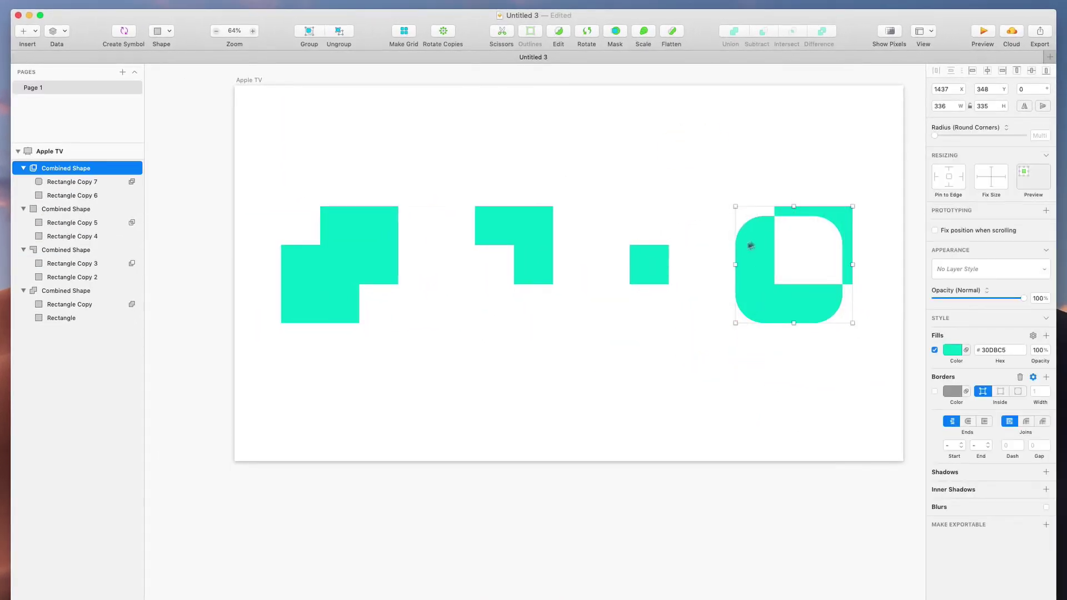
left_click_drag(750, 245, 593, 261)
left_click(525, 241)
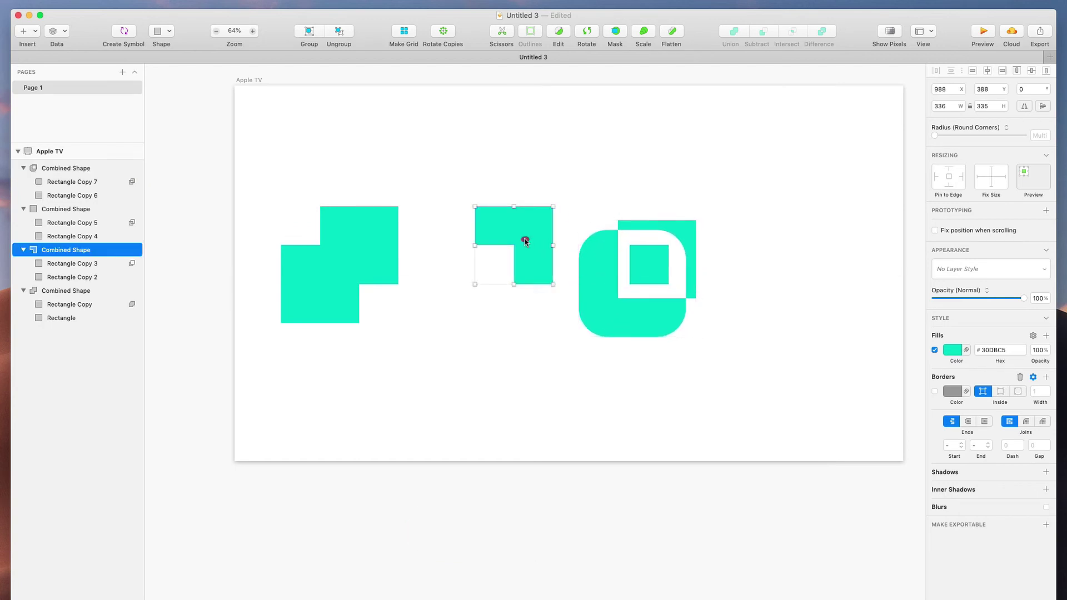
left_click_drag(525, 241, 722, 201)
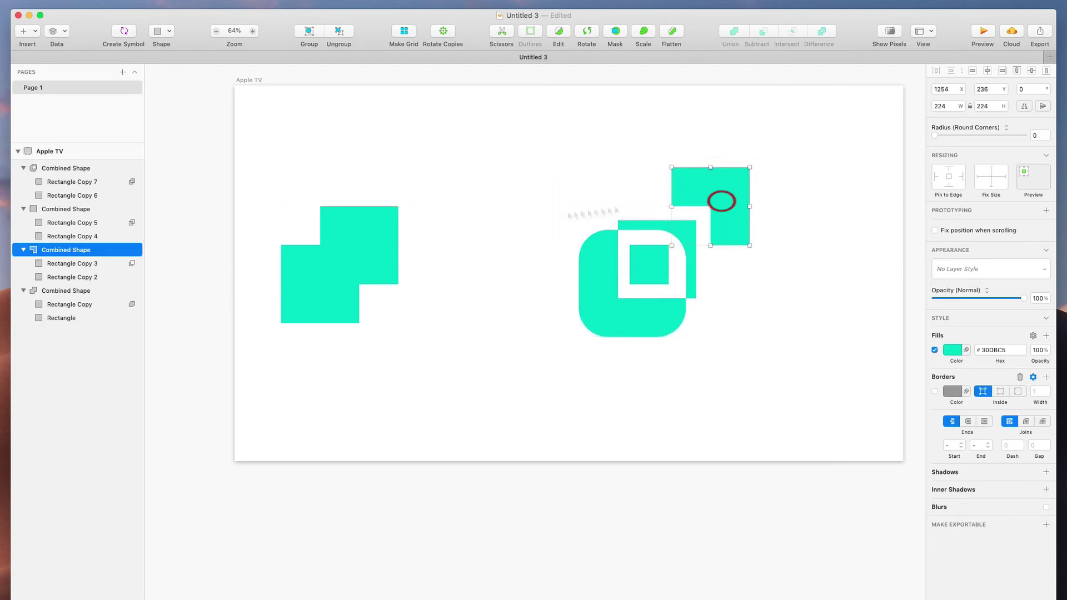
left_click_drag(376, 285, 549, 290)
Union all four combined shapes into one and shift the result slightly up-left to about X 605, Y 200.
left_click_drag(788, 120, 482, 357)
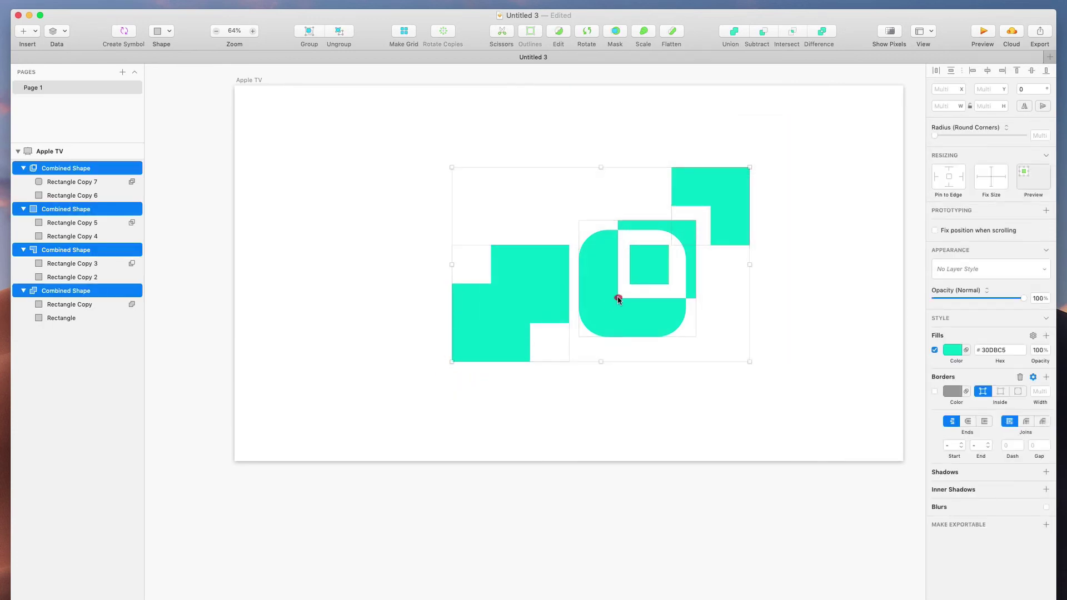
left_click(615, 295, "shift")
left_click_drag(487, 112, 828, 407)
left_click_drag(464, 143, 469, 143)
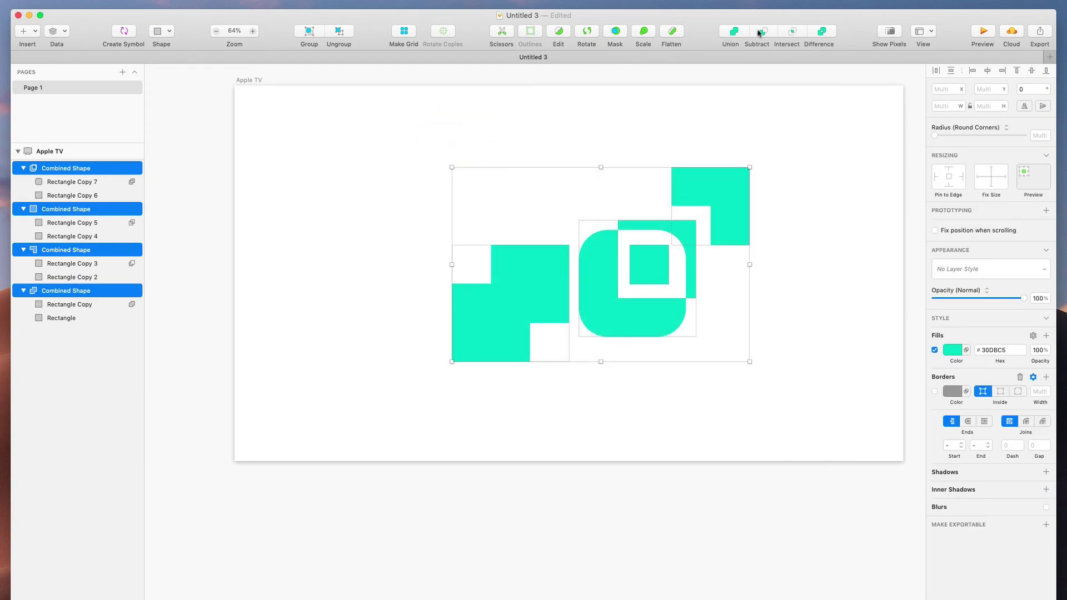
left_click(734, 32)
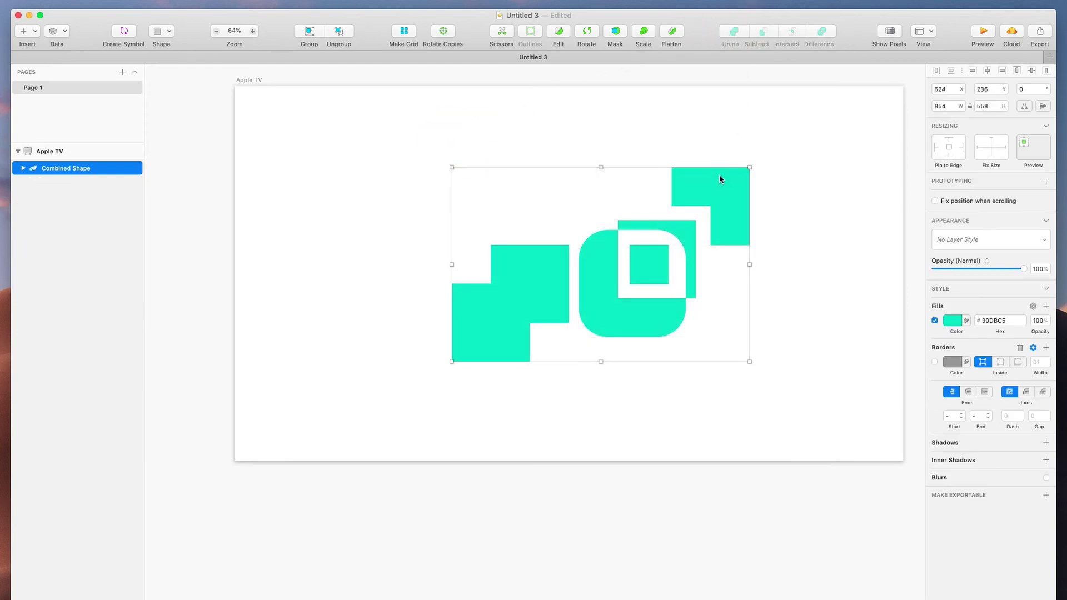
mouse_move(720, 179)
left_mouse_down()
mouse_move(702, 176)
mouse_move(713, 167)
left_mouse_up()
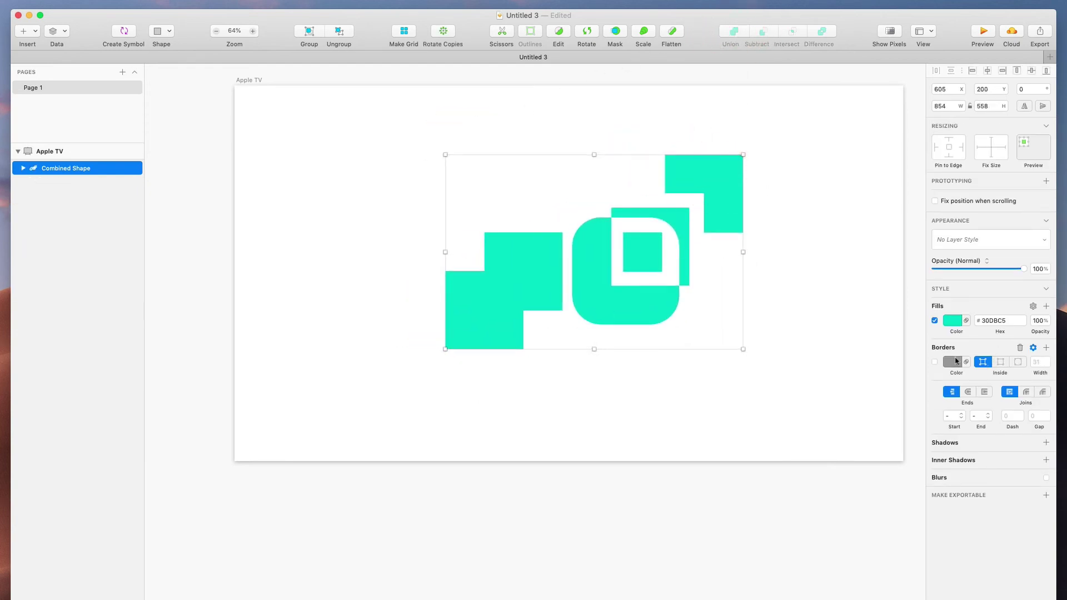
Fill the united shape with the linear orange-to-dark-blue gradient preset, running diagonally from its upper-right part to its lower-left corner.
scroll(432, 197, "up", 5)
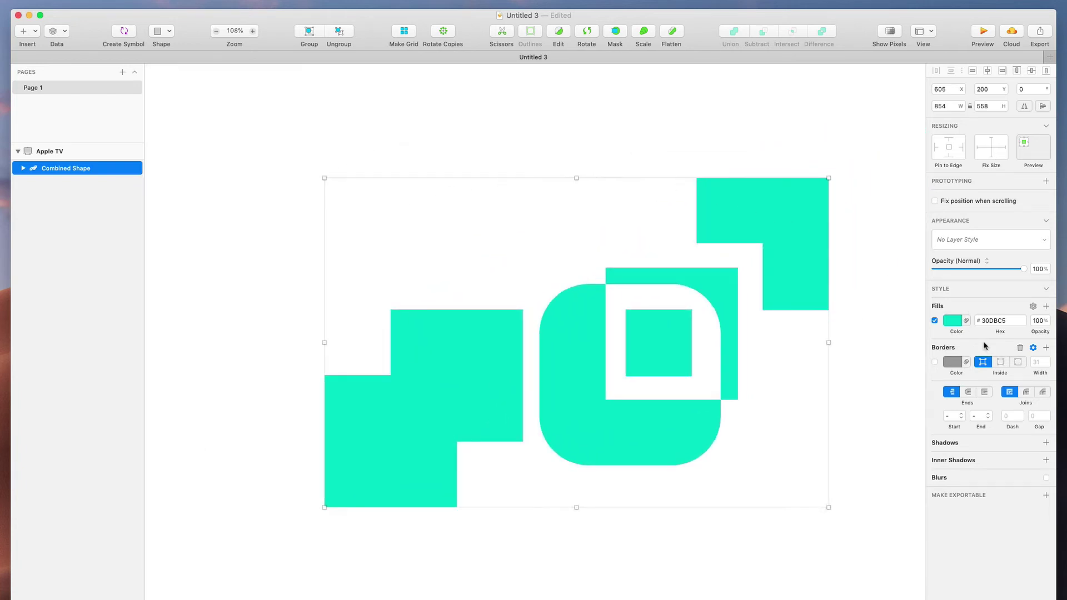
left_click(954, 324)
left_click(964, 345)
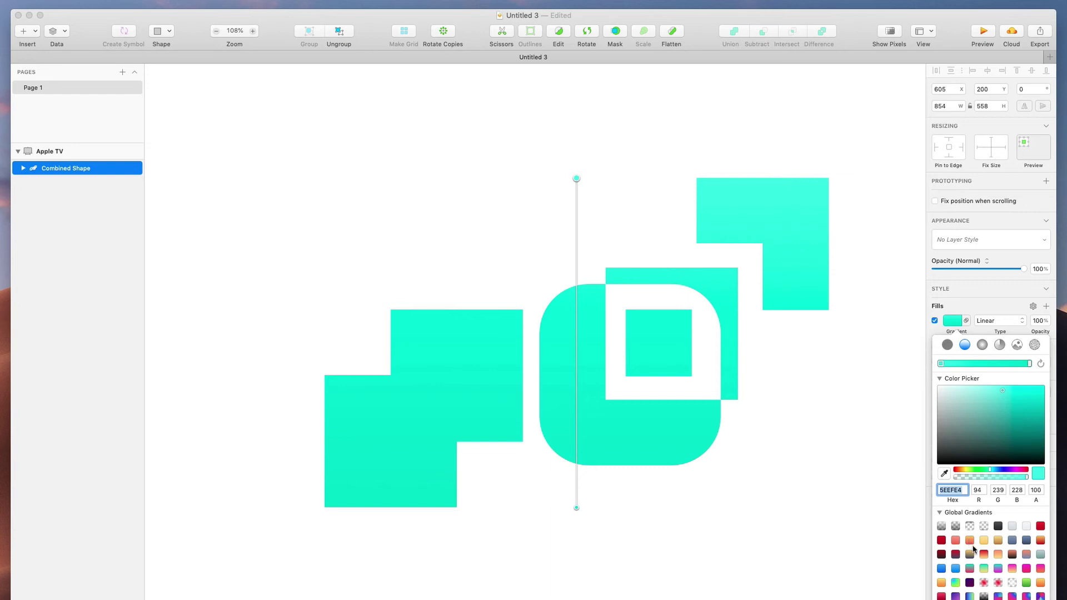
left_click(970, 554)
left_click_drag(577, 176, 788, 199)
left_click_drag(576, 503, 345, 494)
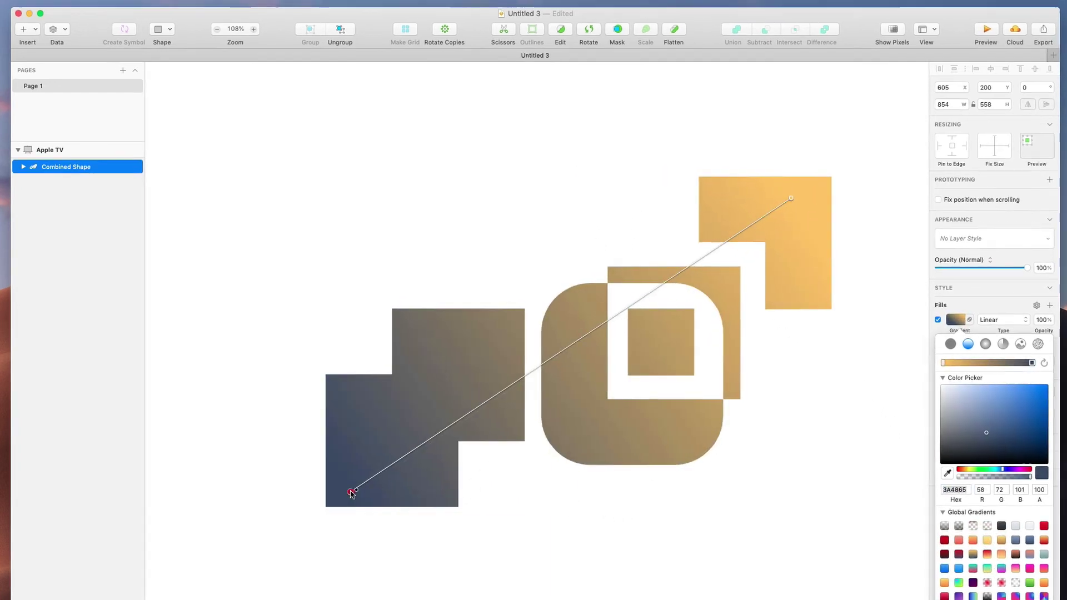
left_click(531, 194)
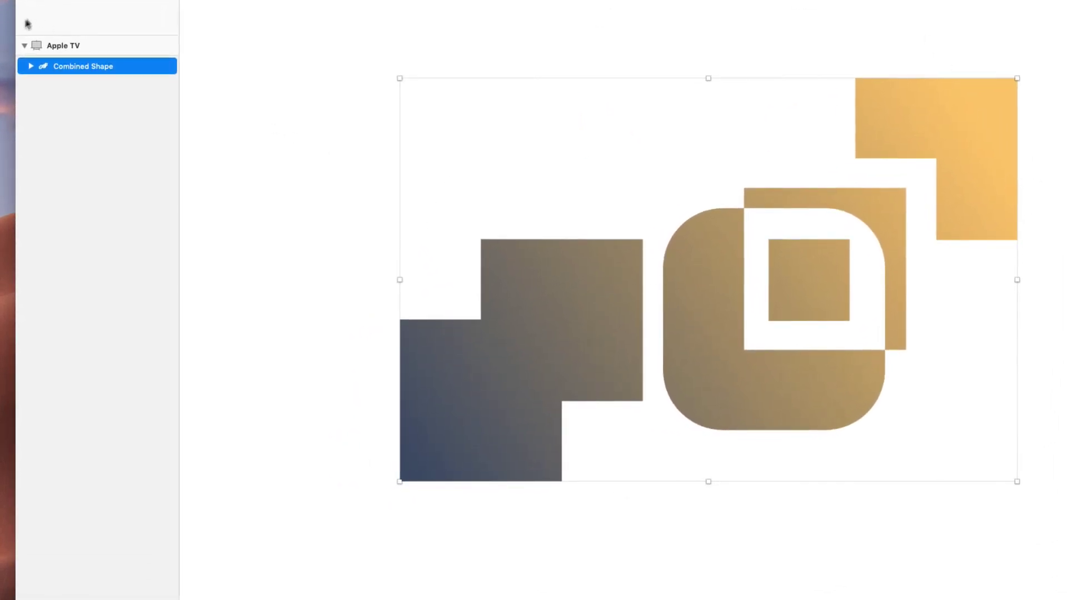
Expand the united shape in the layer list and collapse its four nested combined shapes.
left_click(30, 66)
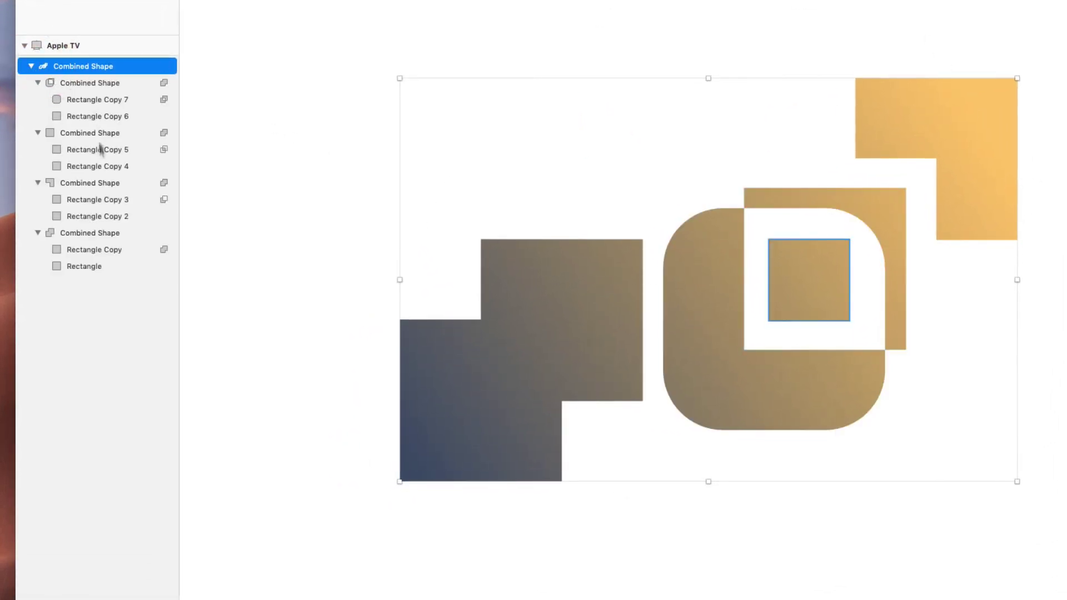
left_click(38, 83)
left_click(38, 99)
left_click(38, 116)
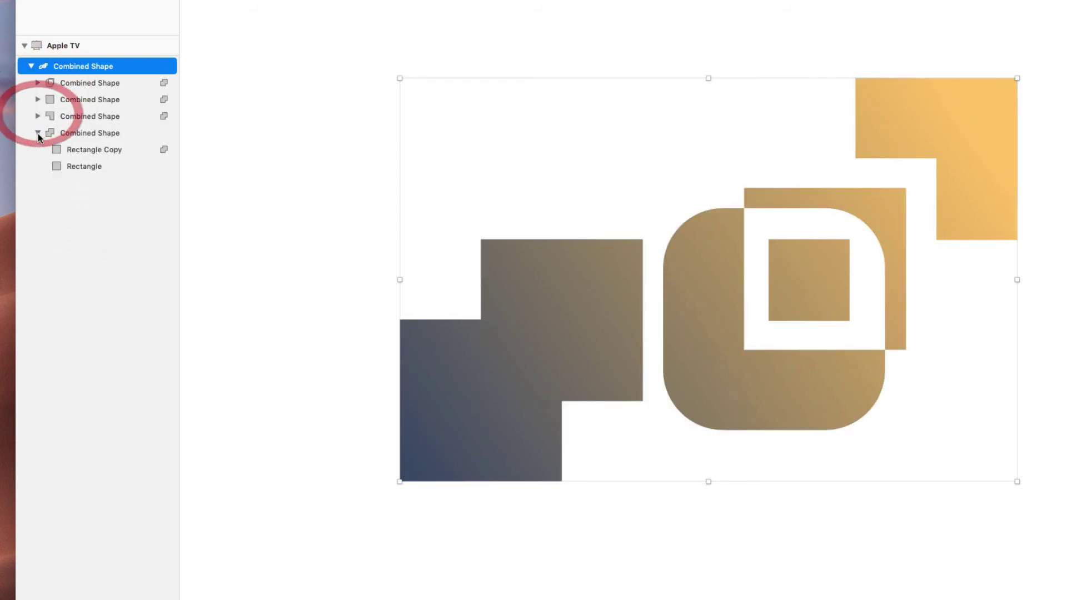
left_click(38, 133)
Try Subtract and Intersect on the nested shape containing the rounded square, and set its boolean operation to Difference.
left_click(66, 99)
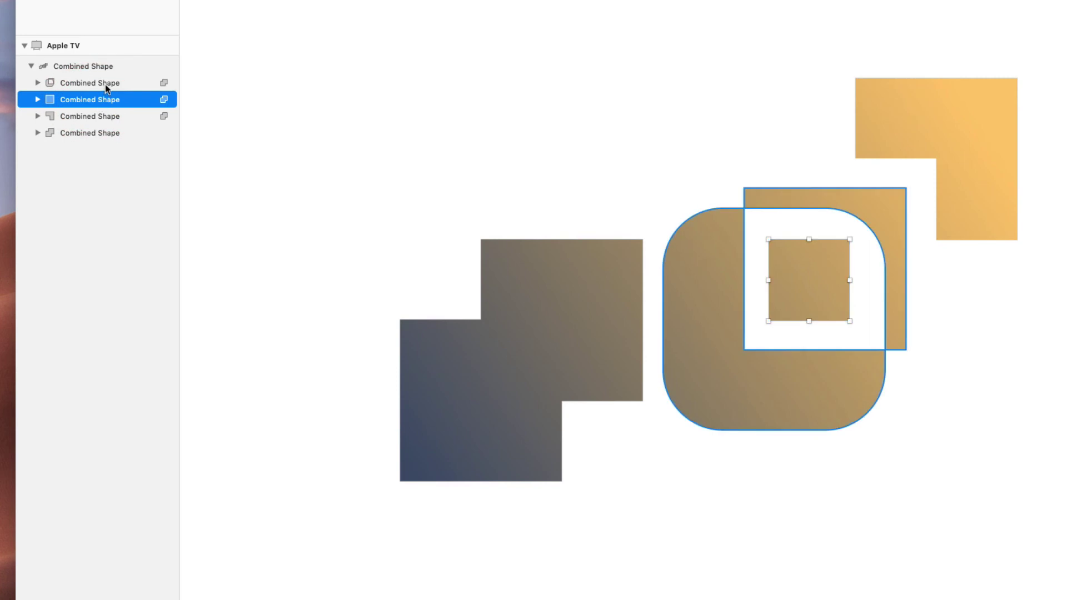
left_click(106, 85)
left_click(165, 84)
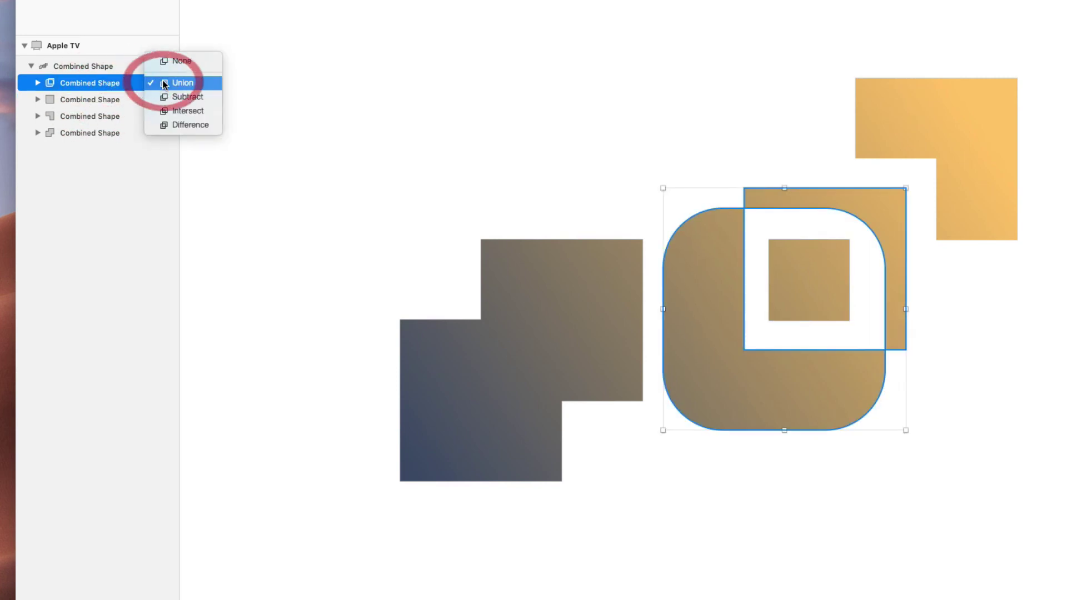
left_click(164, 84)
left_click(164, 85)
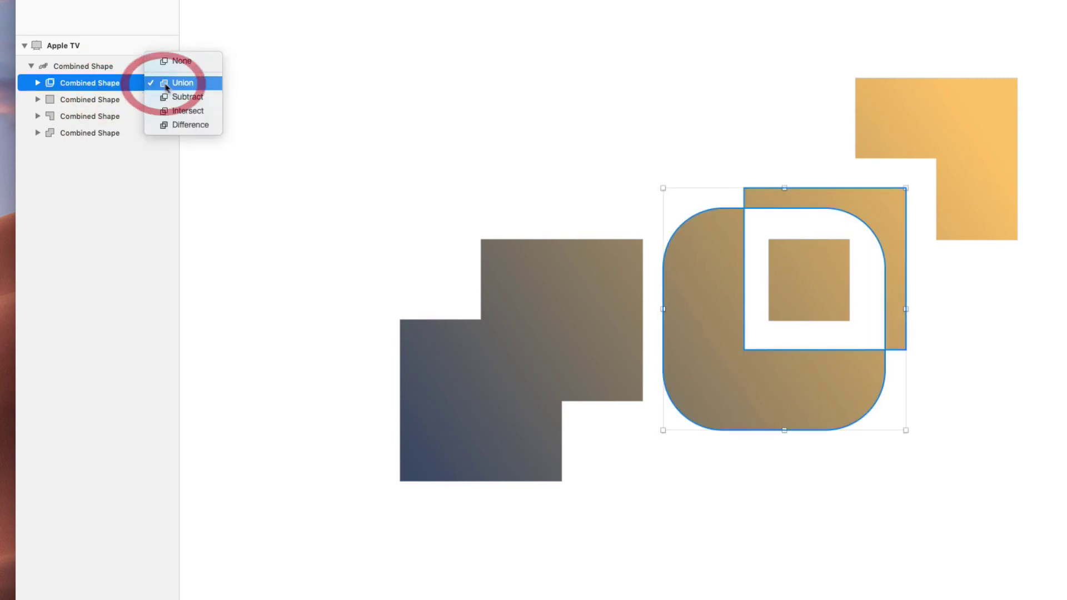
left_click(173, 95)
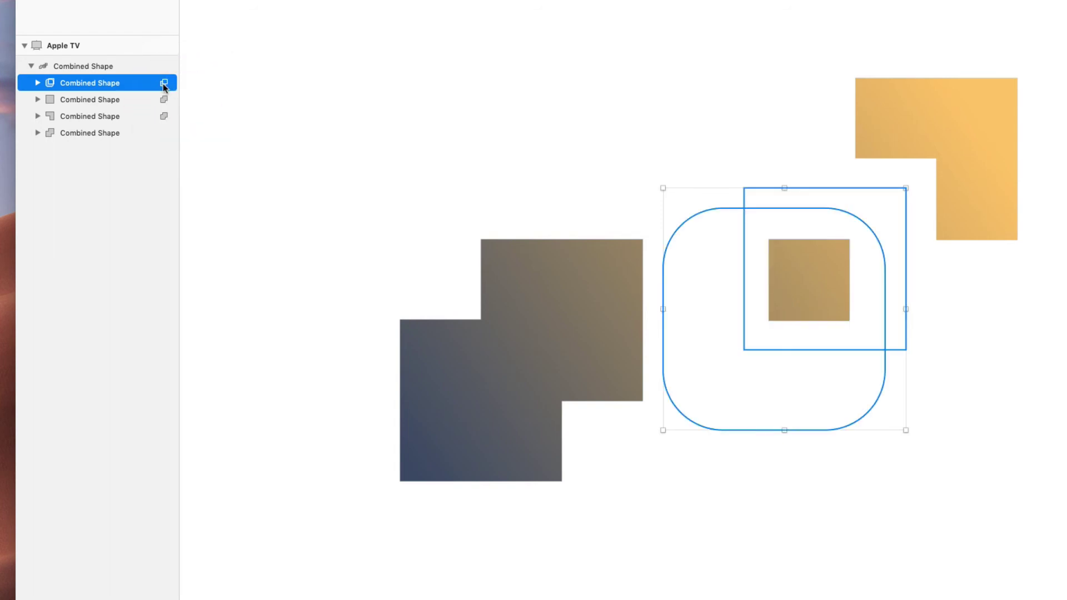
left_click(164, 83)
left_click(178, 95)
left_click(164, 84)
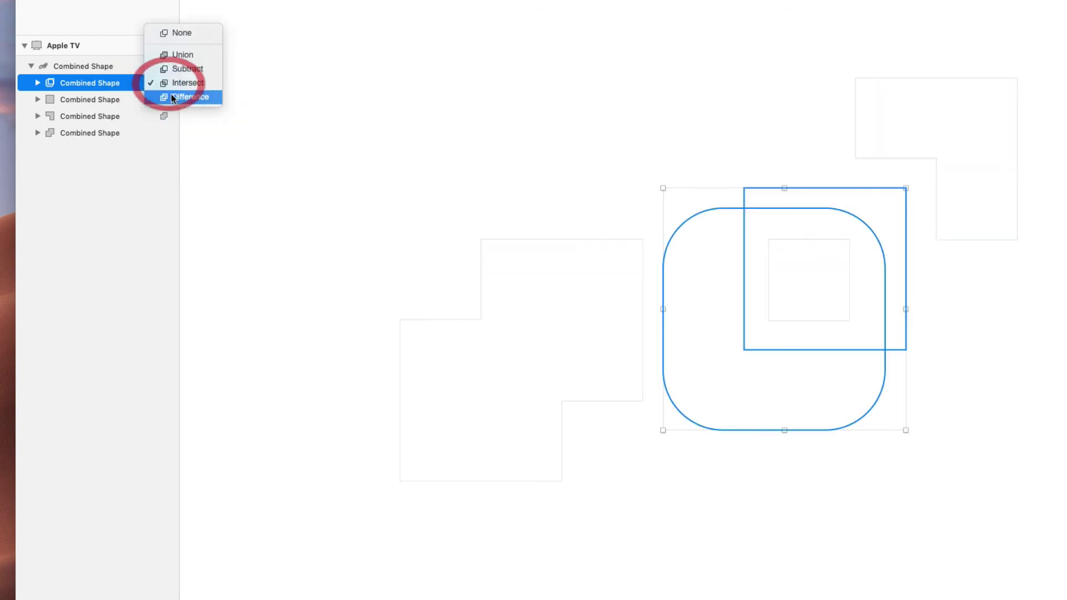
left_click(177, 95)
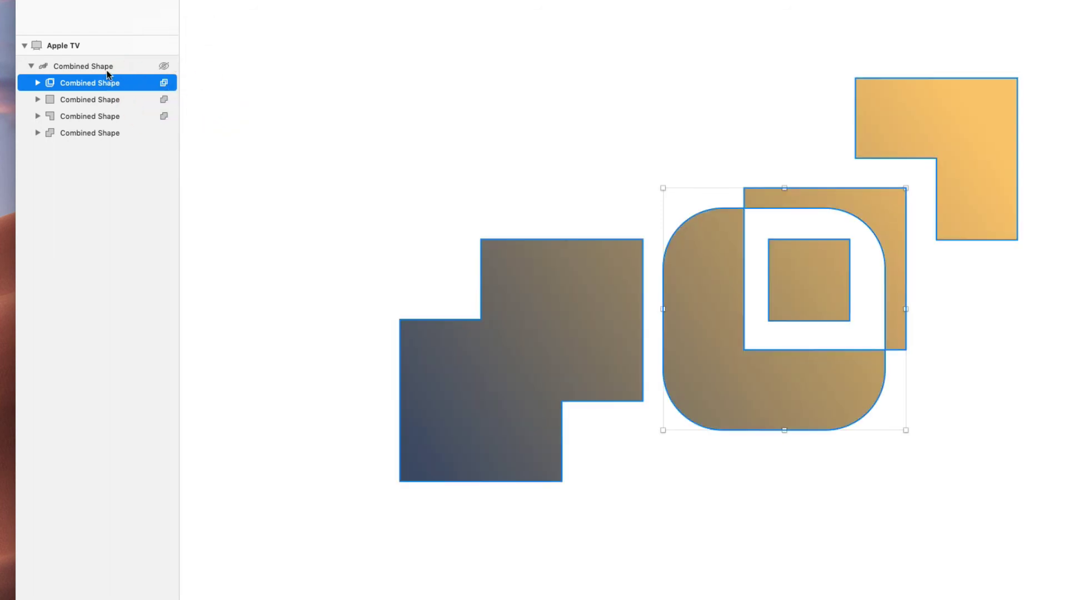
Set the small inner square's boolean operation to None and collapse the parent combined shape.
left_click(164, 100)
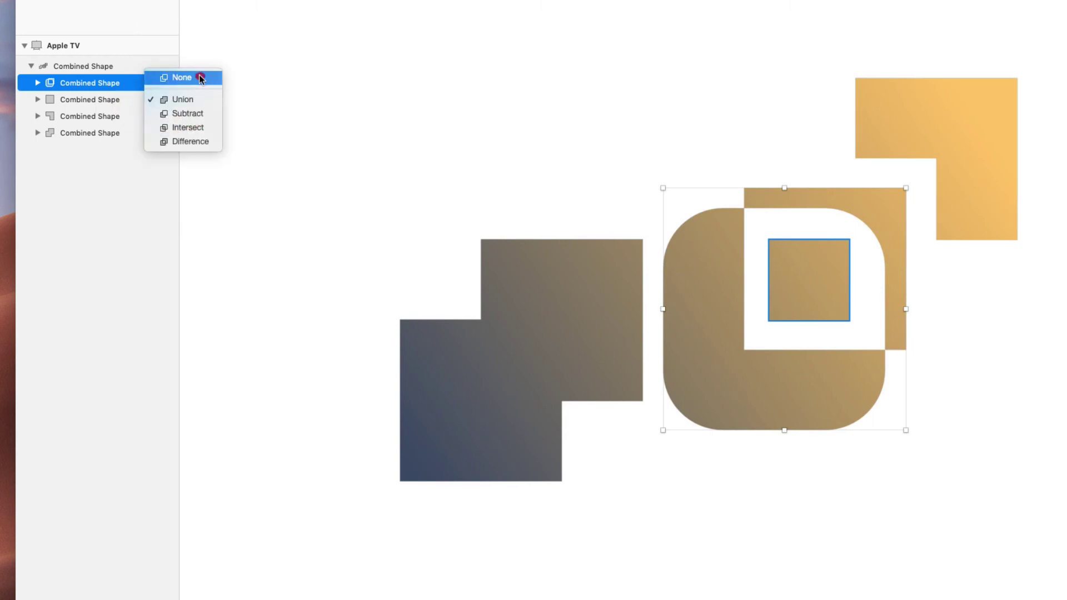
left_click(201, 78)
left_click(123, 67)
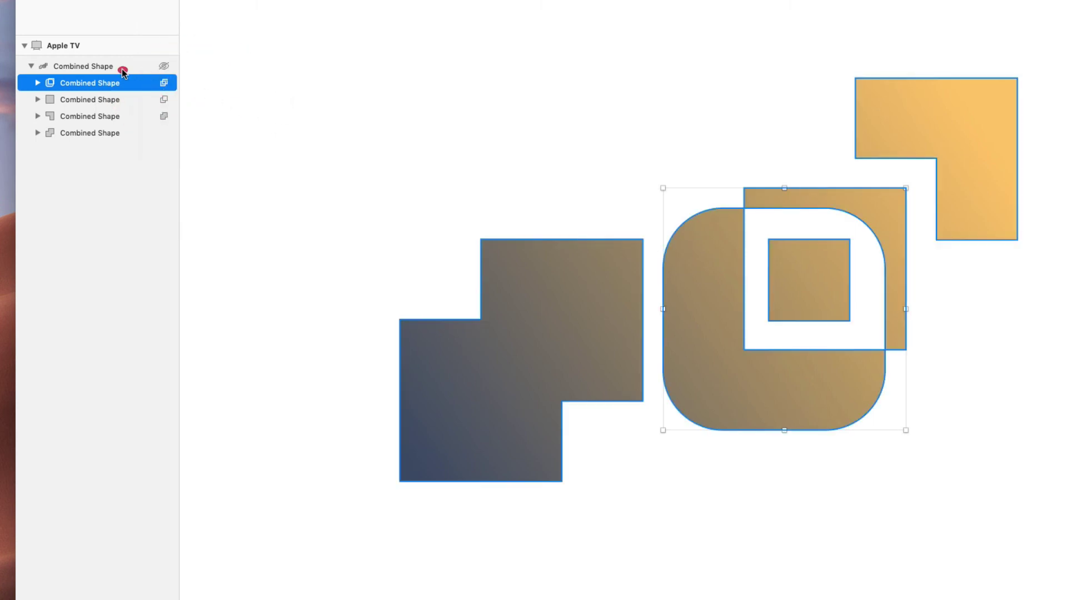
left_click(31, 66)
Delete the gradient-filled combined shape from the Apple TV artboard.
scroll(639, 140, "down", 5)
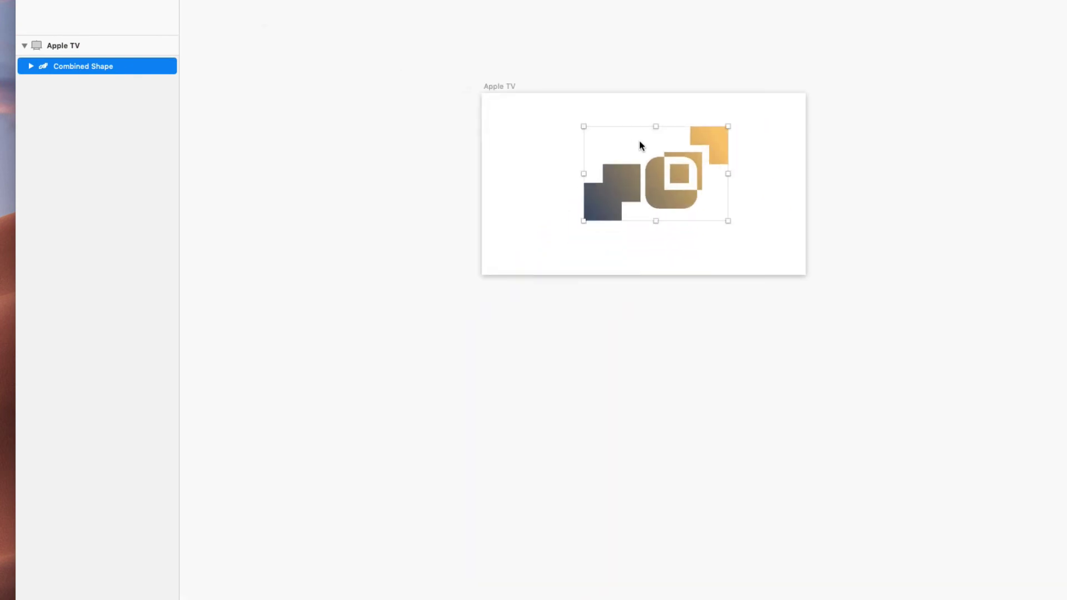
scroll(638, 146, "up", 5)
key("BackSpace")
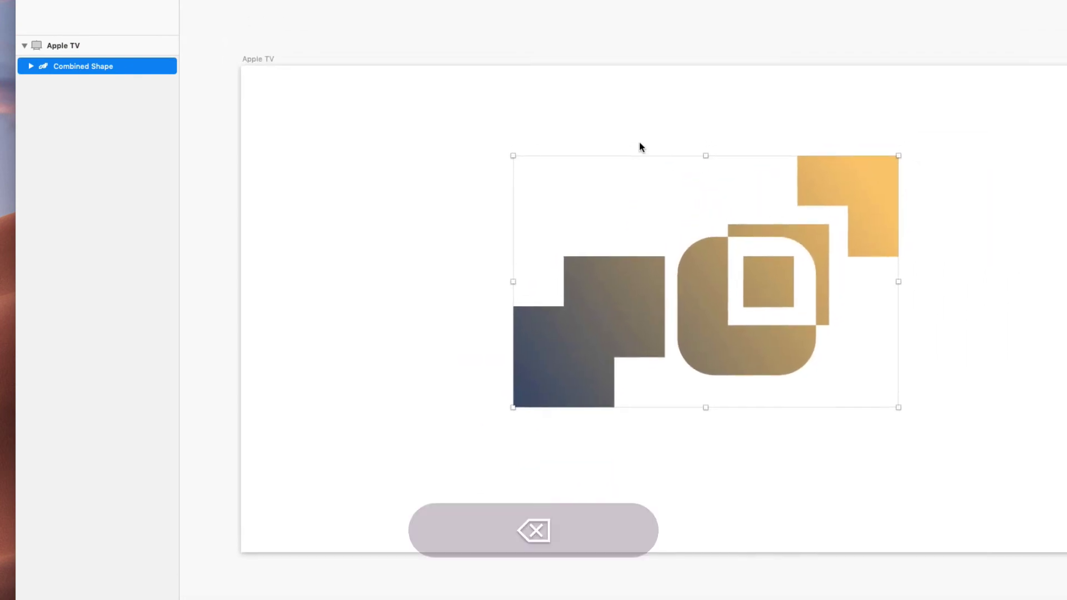
scroll(471, 240, "up", 2)
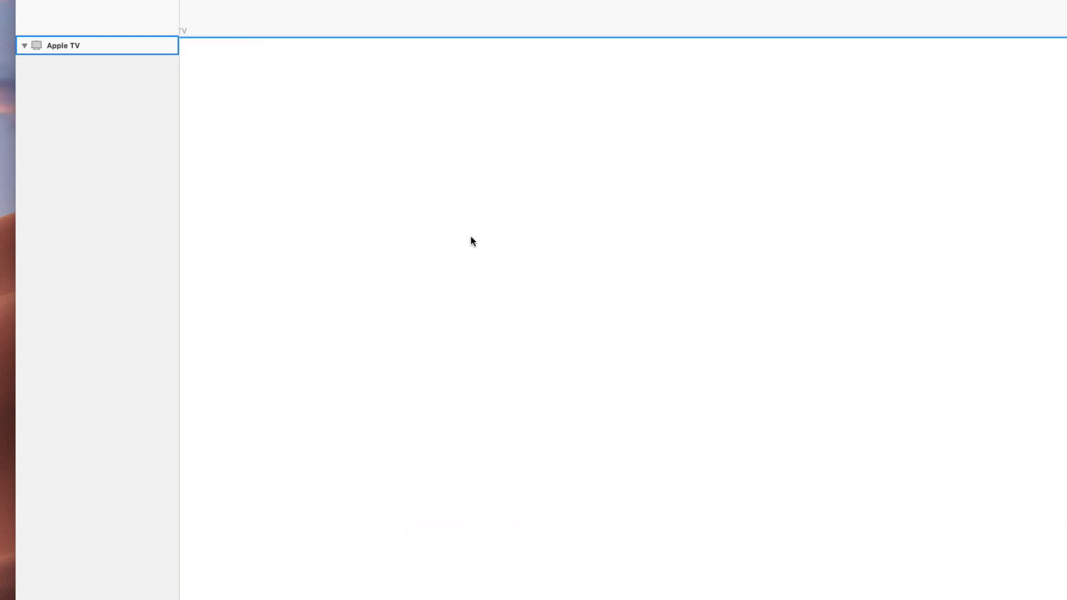
Draw a circle about 233 × 233 in the left half of the artboard.
key("o")
left_click_drag(425, 245, 553, 369)
Try placing two copies of the circle to its right, and delete both copies.
mouse_move(499, 296)
left_mouse_down()
mouse_move(634, 295)
mouse_move(440, 291)
mouse_move(516, 313)
left_mouse_up()
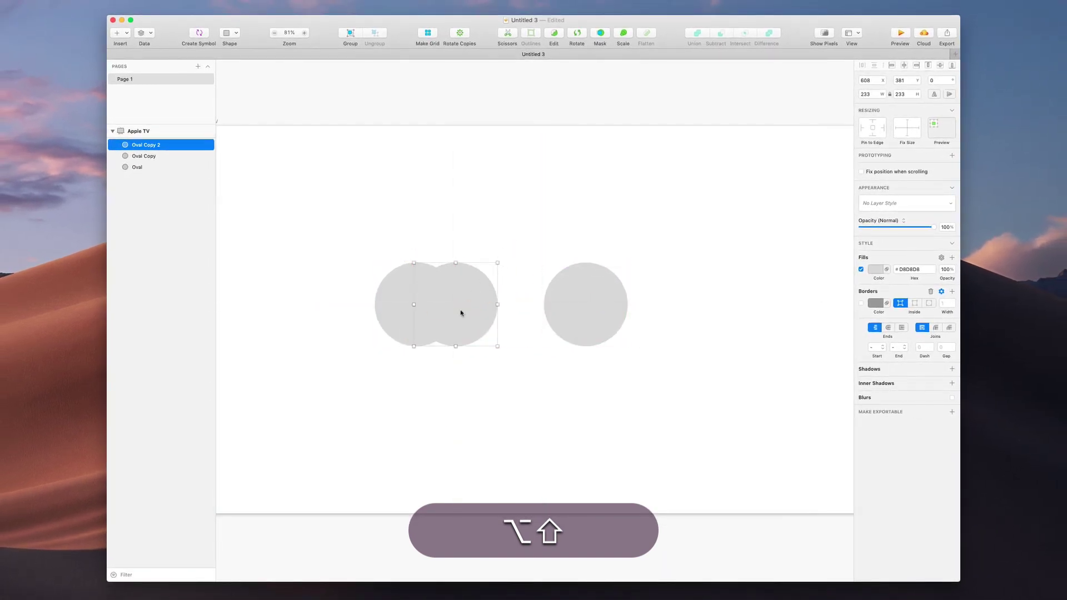
key("BackSpace")
left_click(599, 317)
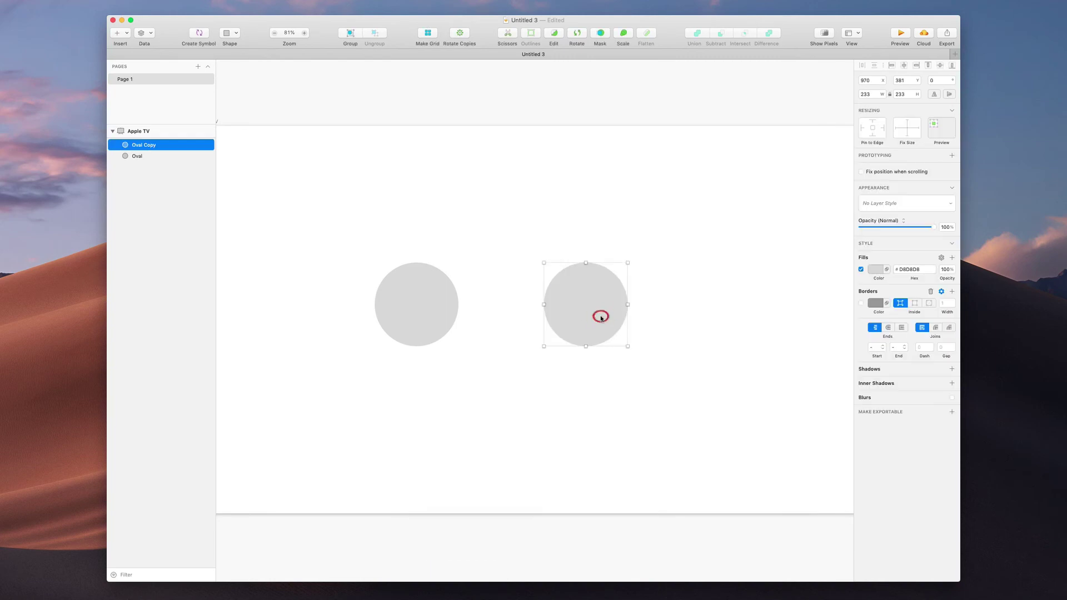
key("BackSpace")
Duplicate the circle twice at the same height, one copy spaced well to the right and one overlapping the original at about X 616.
key("alt")
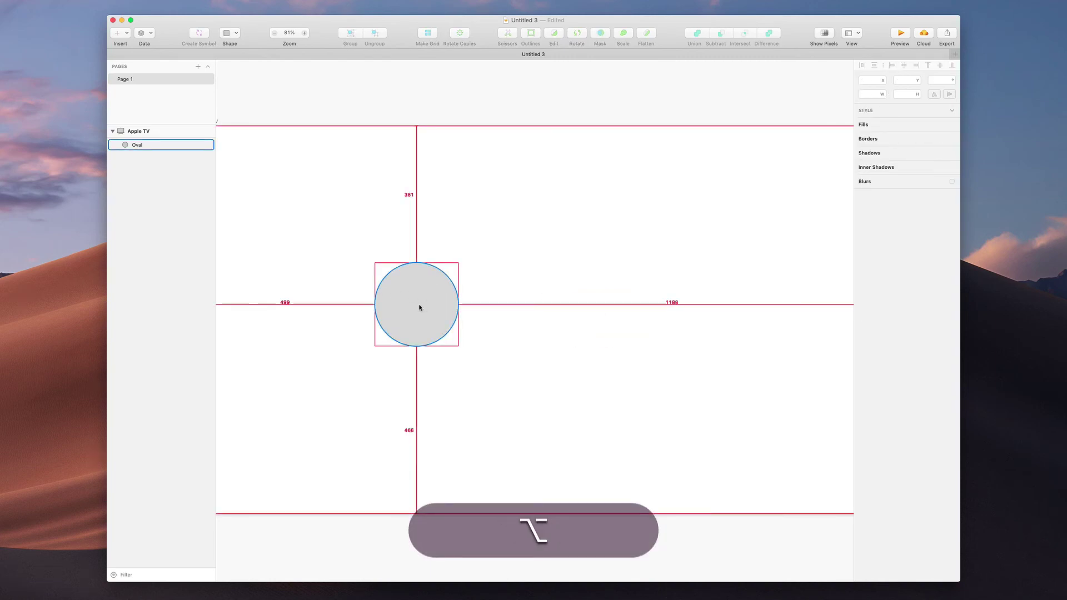
left_click_drag(415, 308, 590, 304)
key("shift")
key("alt")
left_click_drag(548, 299, 477, 315)
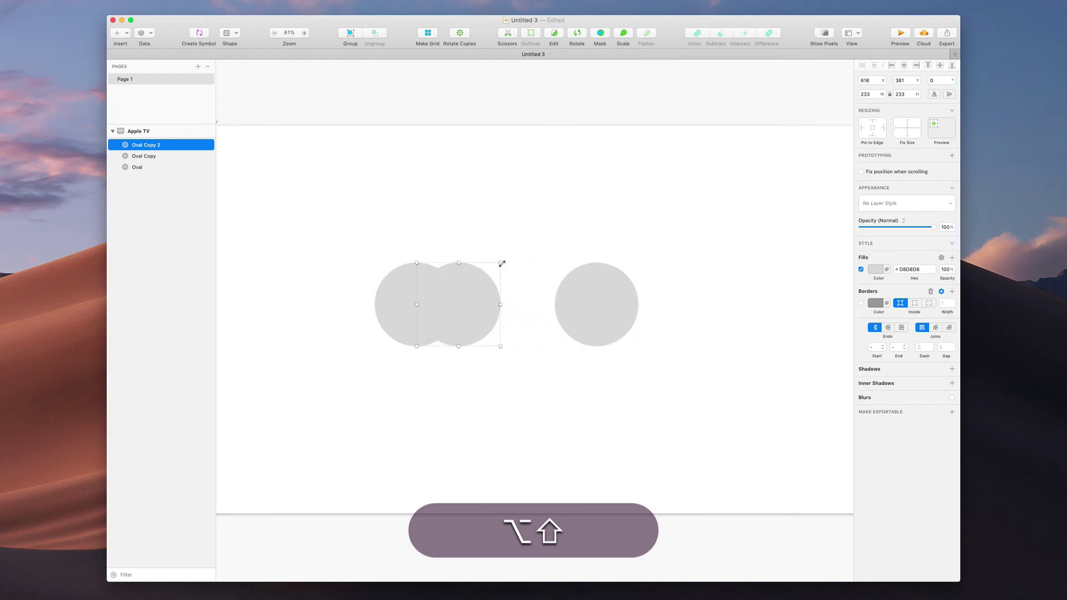
Enlarge the overlapping copy to about 331 × 331, and add a copy about 415 × 415 to its right as the cloud's highest part.
left_click_drag(500, 262, 545, 236)
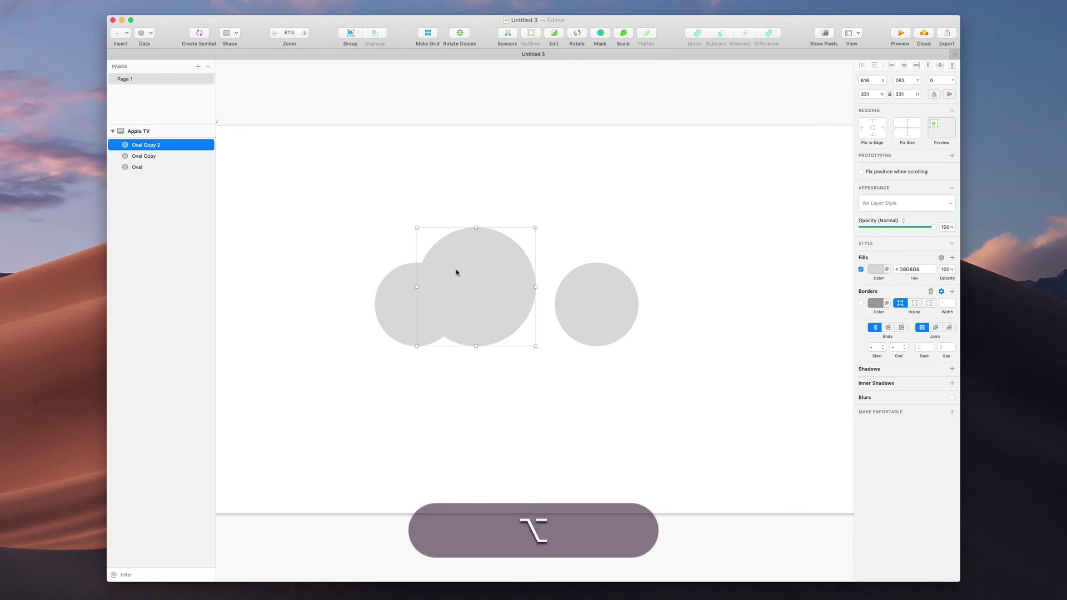
left_click_drag(457, 272, 510, 270)
left_click_drag(592, 228, 622, 199)
left_click_drag(557, 235, 544, 234)
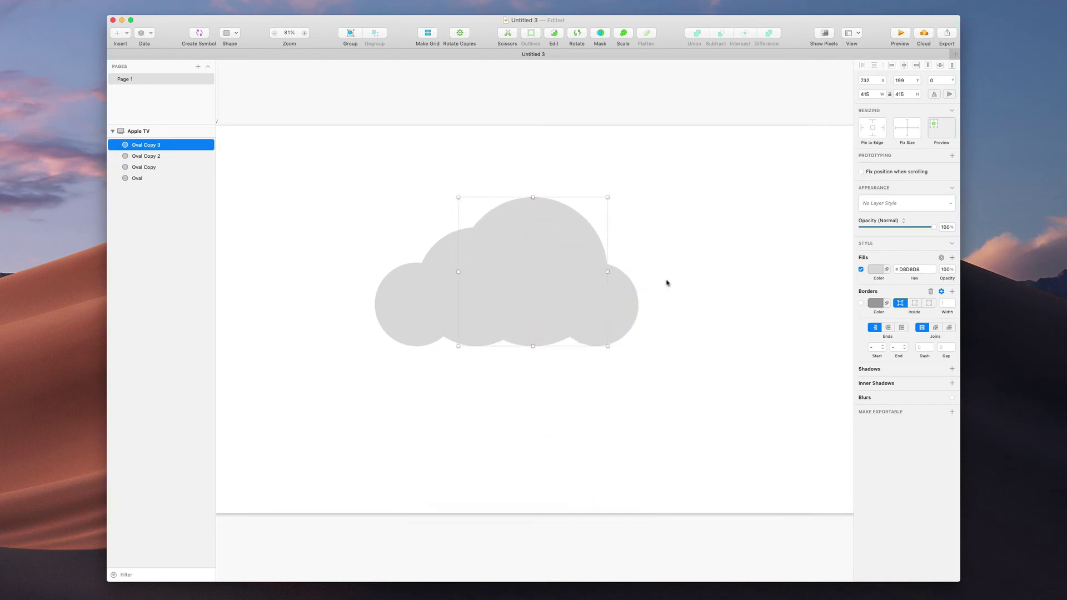
left_click(667, 282)
Draw a rectangle about 501 × 133 along the cloud's base, between the centres of the two outer circles, to flatten the bottom edge.
scroll(498, 251, "up", 5)
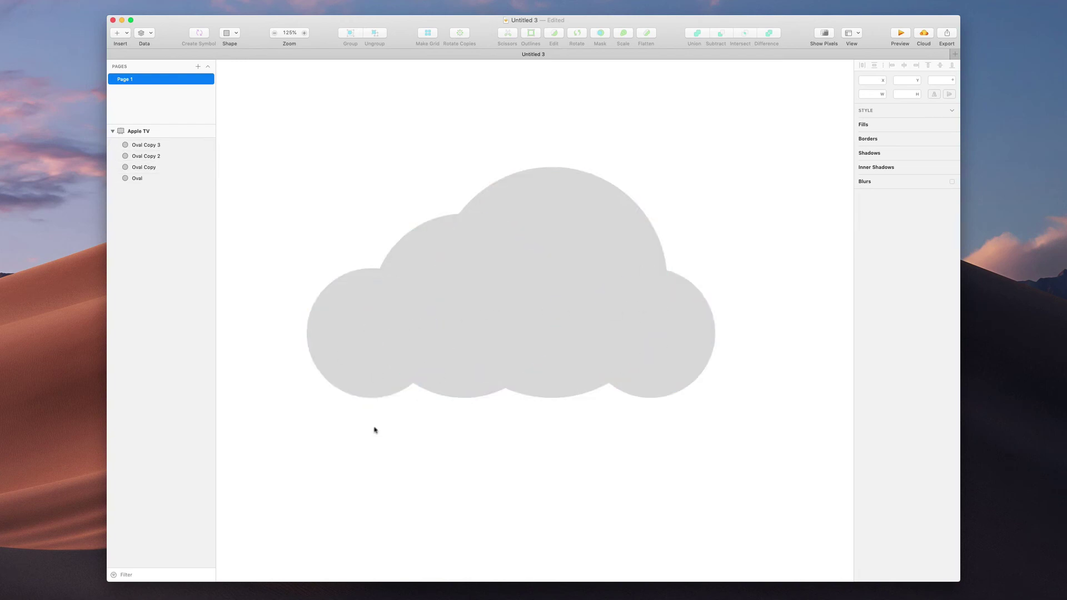
key("r")
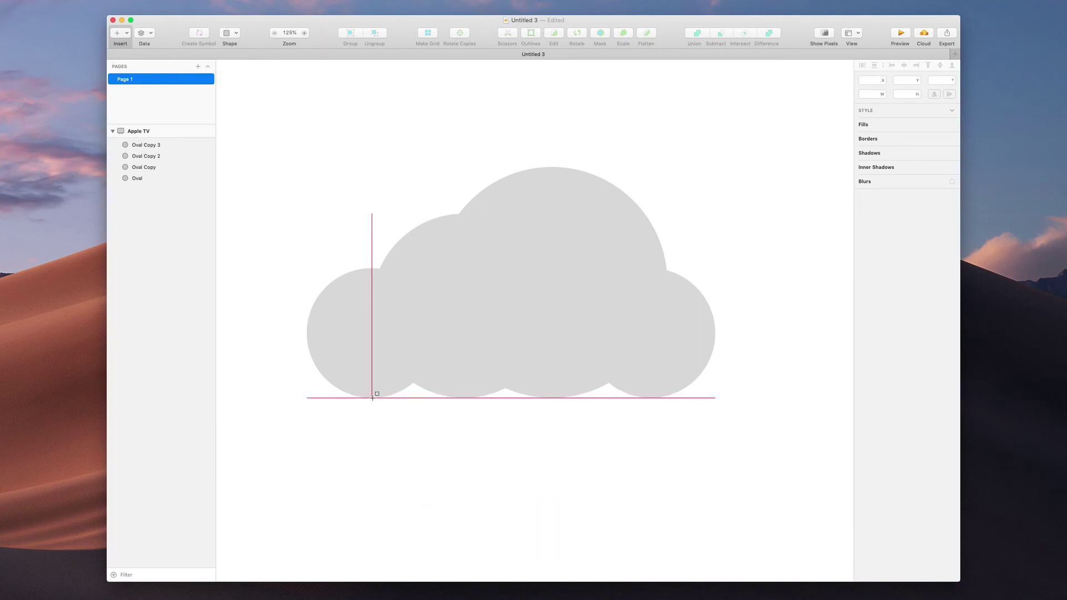
mouse_move(372, 398)
left_mouse_down()
mouse_move(405, 374)
mouse_move(504, 345)
mouse_move(650, 322)
left_mouse_up()
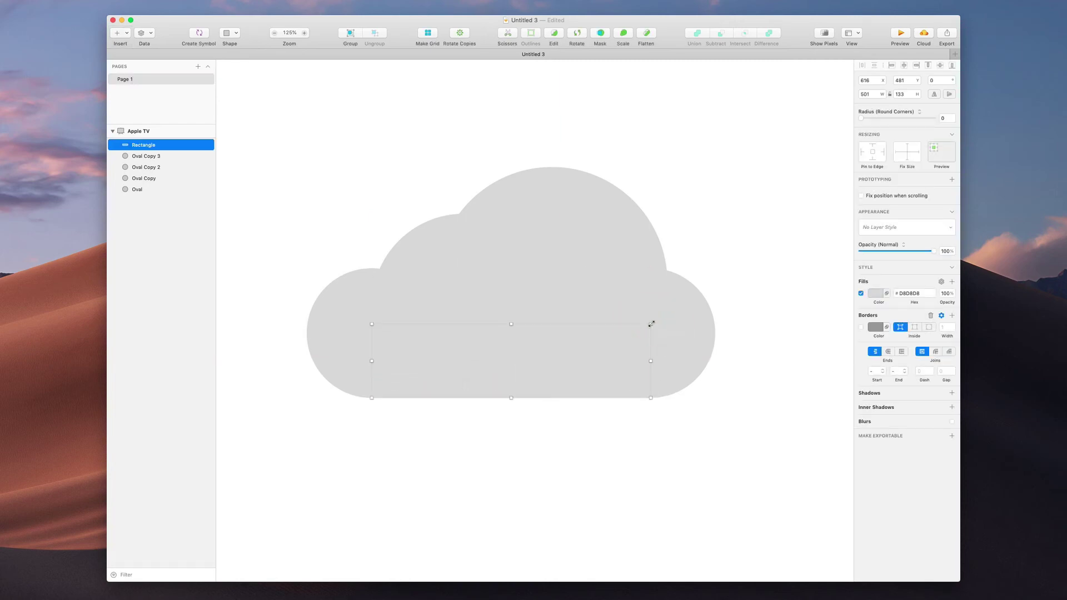
Turn on borders for all four circles and the rectangle that make up the cloud.
left_click(731, 243)
key("super+1")
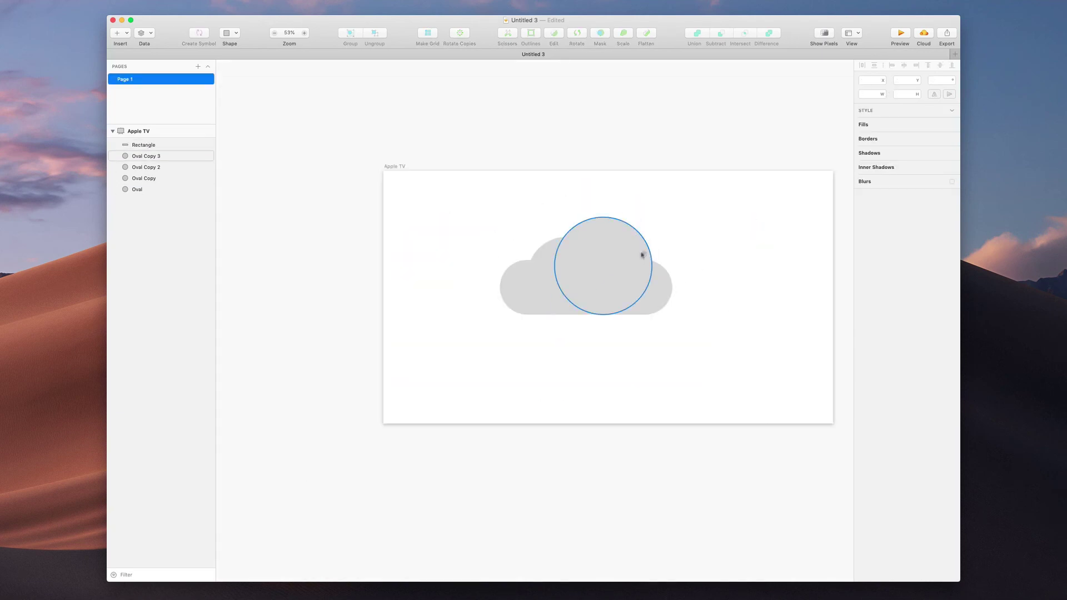
left_click_drag(724, 168, 489, 331)
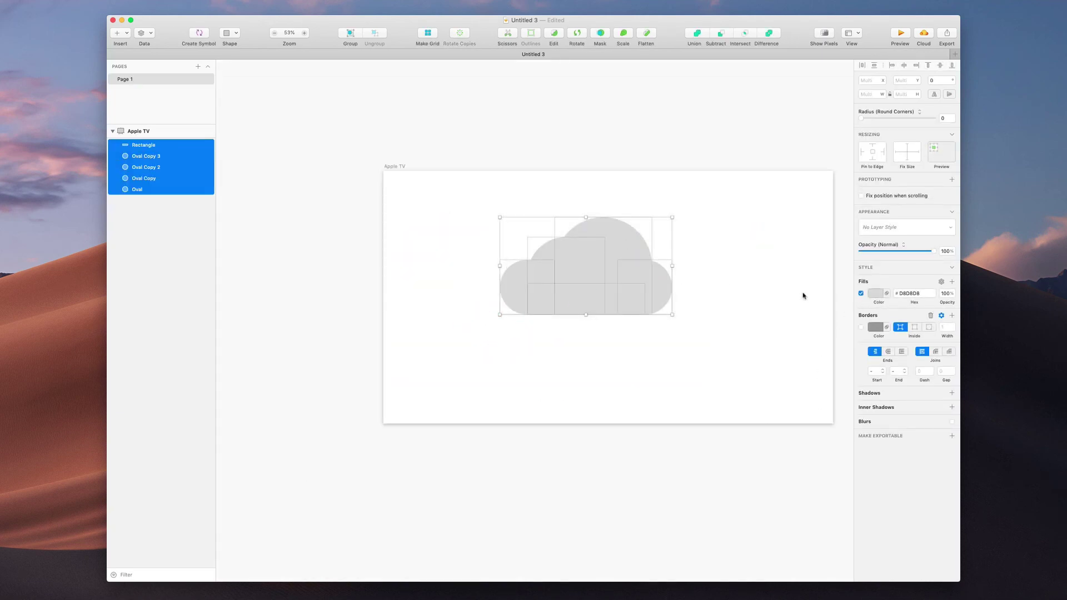
scroll(803, 295, "up", 3)
left_click(861, 327)
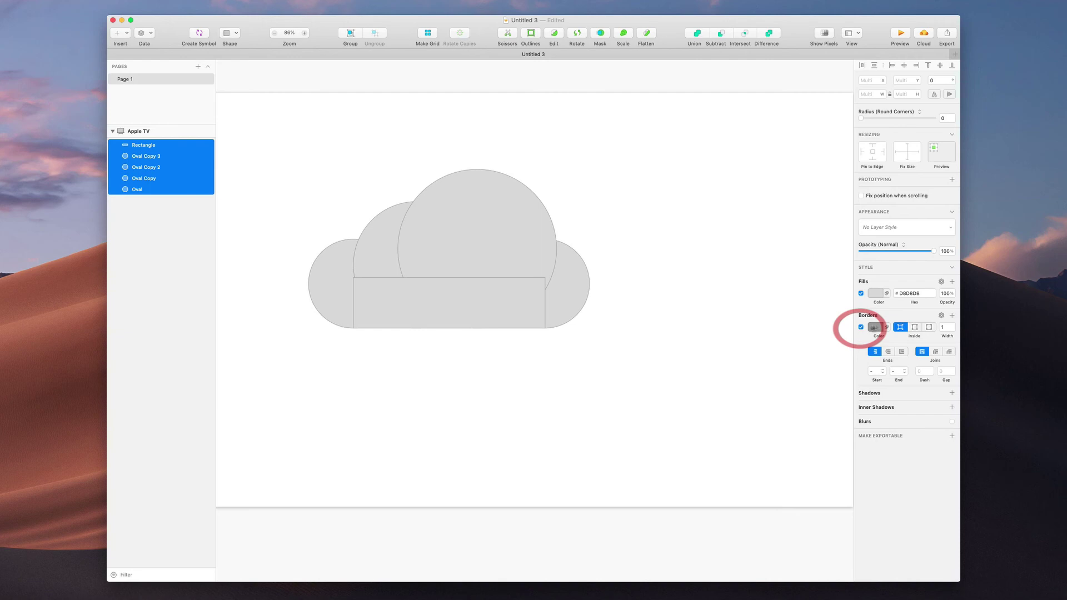
Set the border width of the selected cloud shapes to 31.
left_click(947, 327)
key("shift+Up")
key("shift+Up")
key("shift+Up")
key("shift+Down")
key("shift+Down")
key("shift+Down")
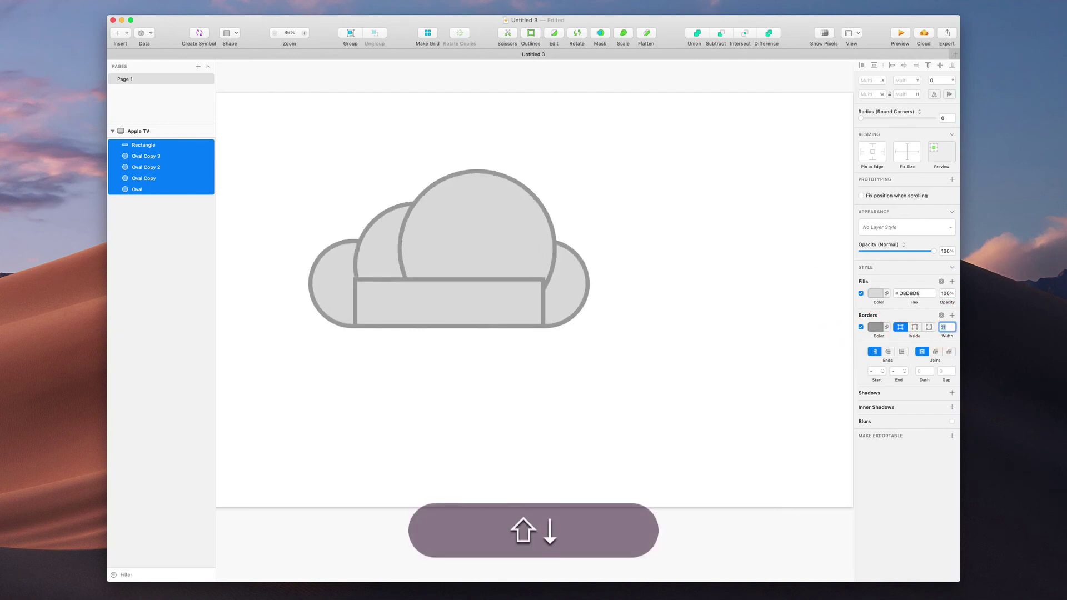
key("shift+Up")
key("shift+Up")
key("shift+Up")
key("shift+Up")
key("shift+Down")
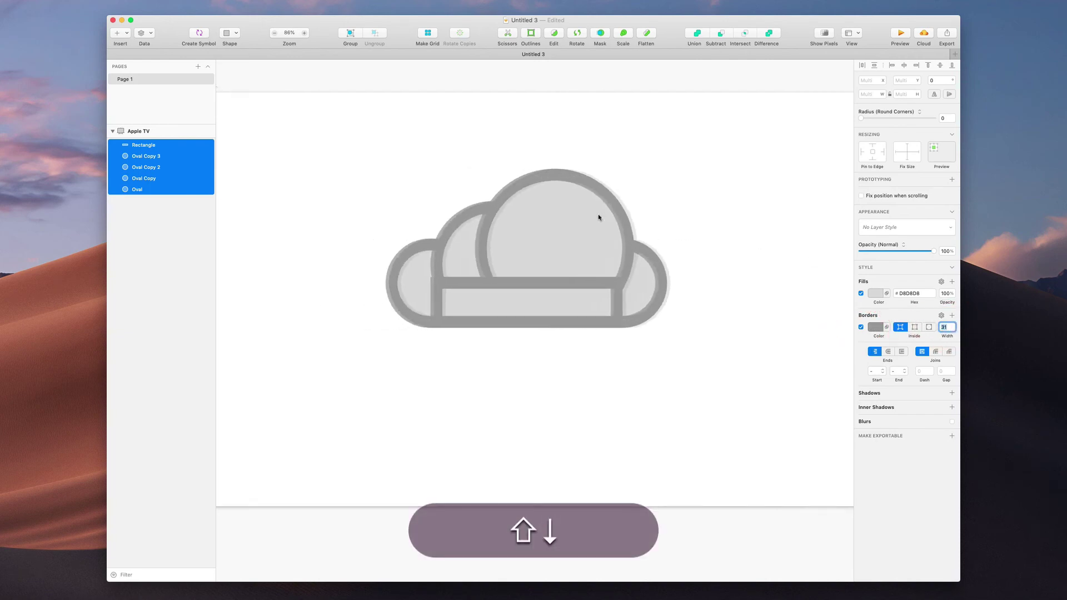
scroll(688, 171, "up", 2)
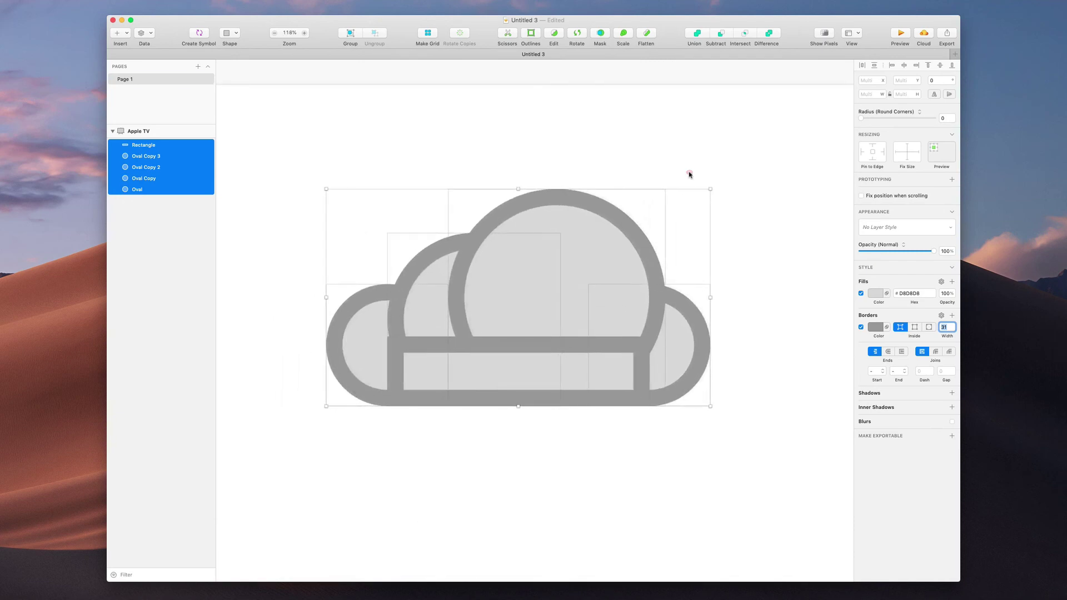
Select the four circles and the rectangle and merge them into one cloud outline with Union.
left_click(688, 172)
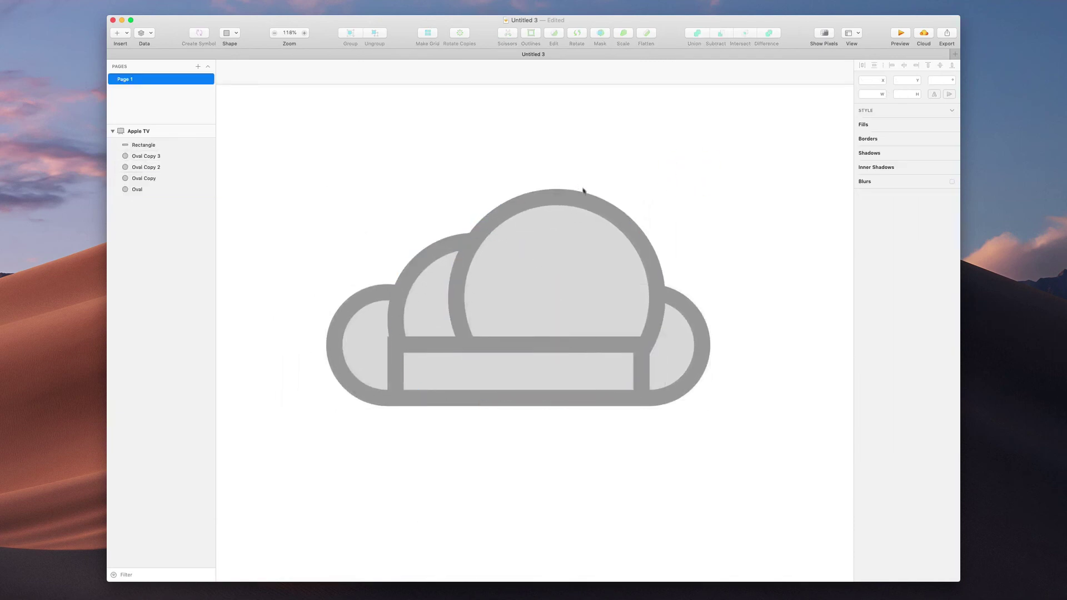
scroll(561, 222, "left", 4)
left_click_drag(367, 195, 754, 420)
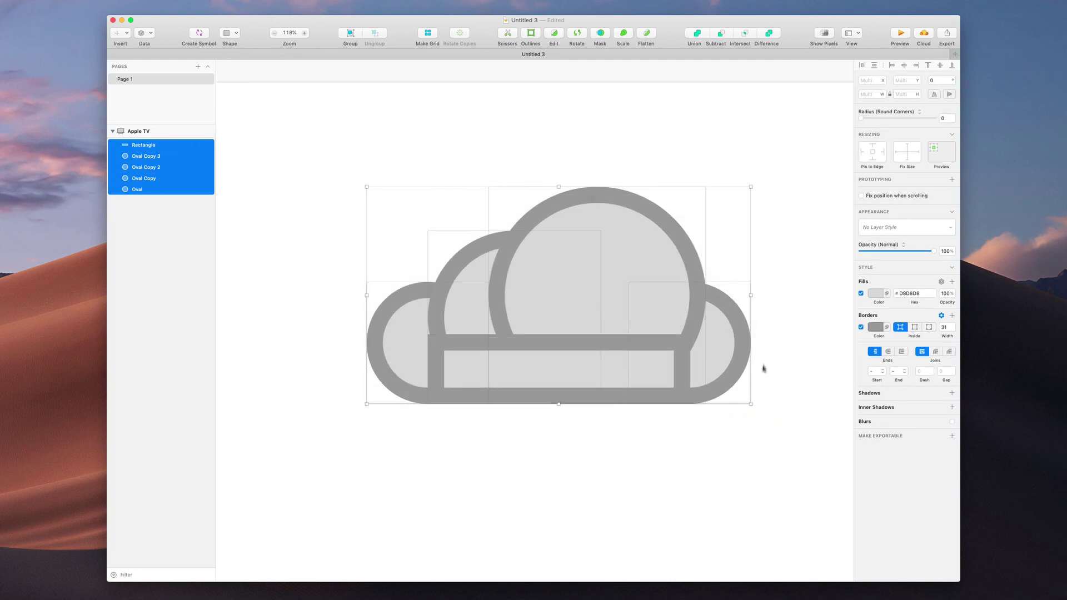
left_click(697, 35)
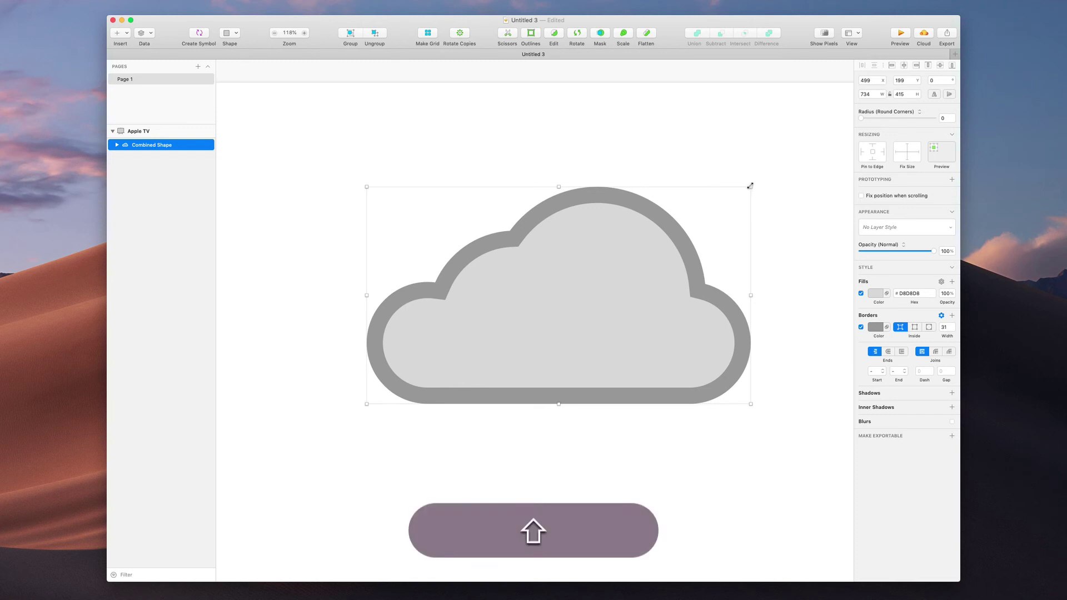
Scale the combined cloud down proportionally to about 413 × 234 and move it to about X 699, Y 292.
left_click_drag(749, 185, 535, 198)
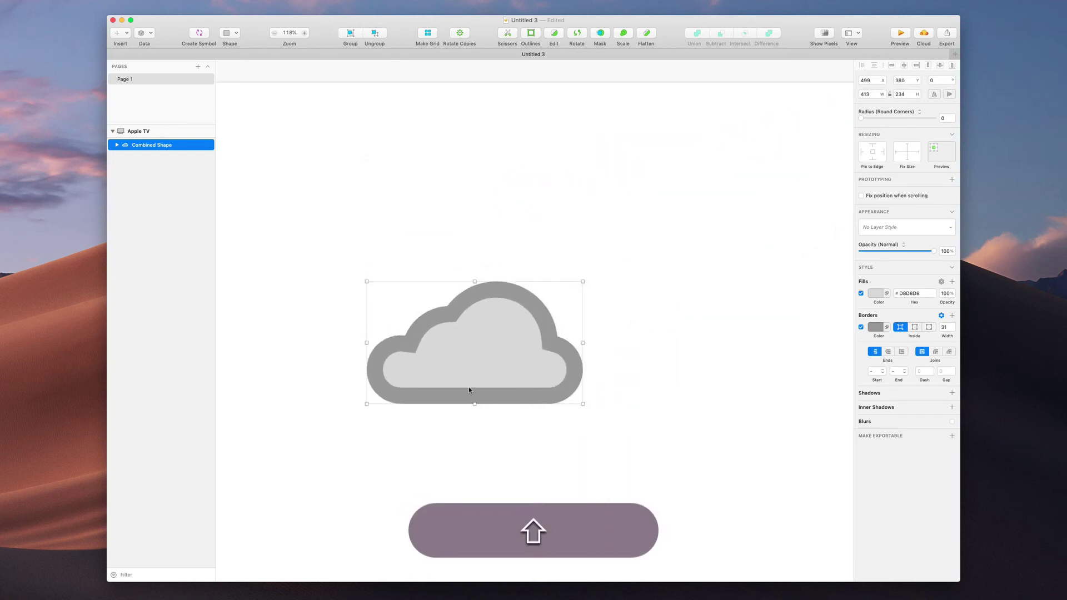
scroll(468, 388, "down", 5)
left_click_drag(511, 282, 611, 264)
Turn off the combined cloud's fill so that only its border is drawn.
left_click(861, 293)
scroll(612, 265, "up", 5)
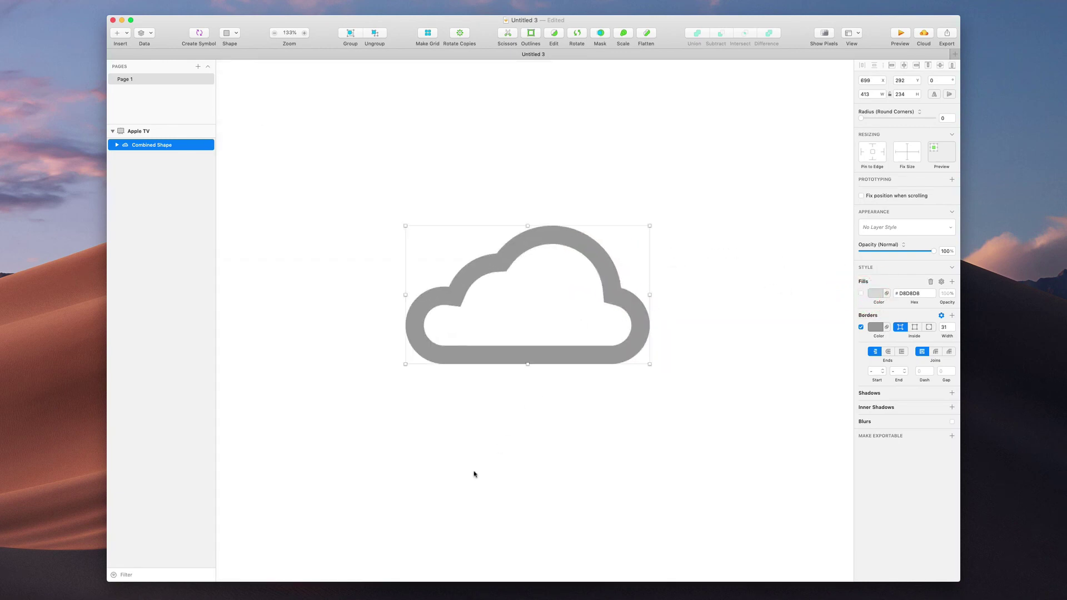
scroll(474, 471, "down", 2)
scroll(474, 472, "left", 1)
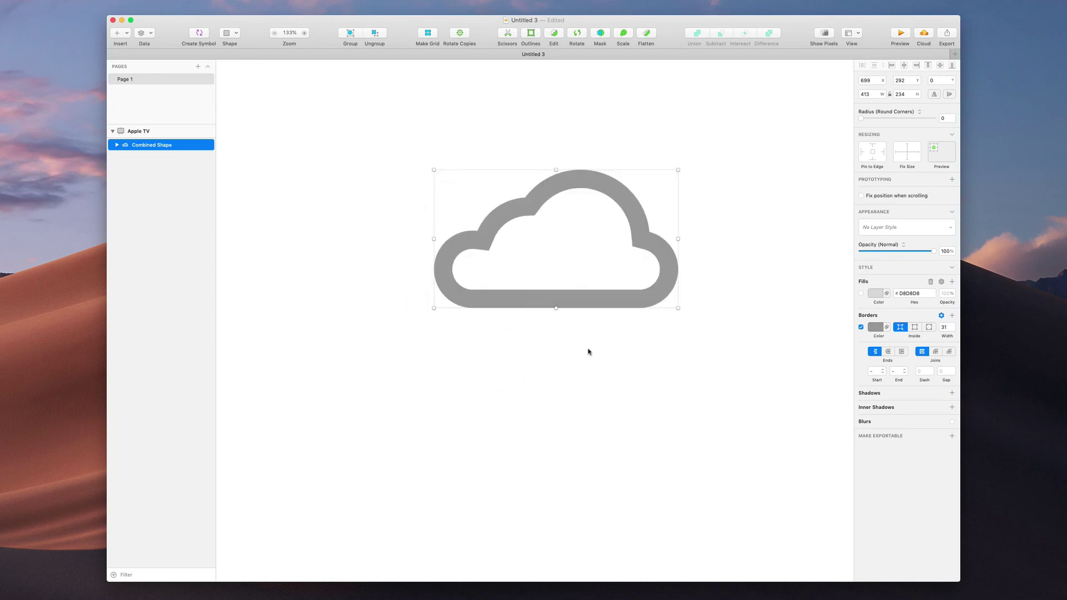
Draw a small circle about 47 × 47 below the cloud's left half with the Oval tool.
scroll(588, 351, "up", 2)
scroll(499, 381, "up", 3)
key("o")
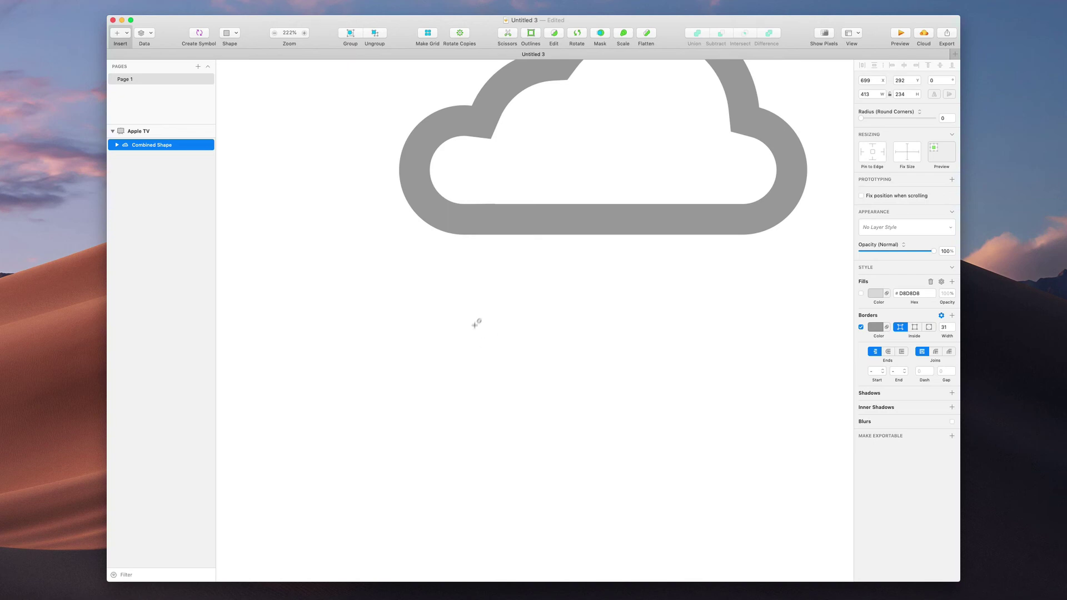
key("o")
key("o")
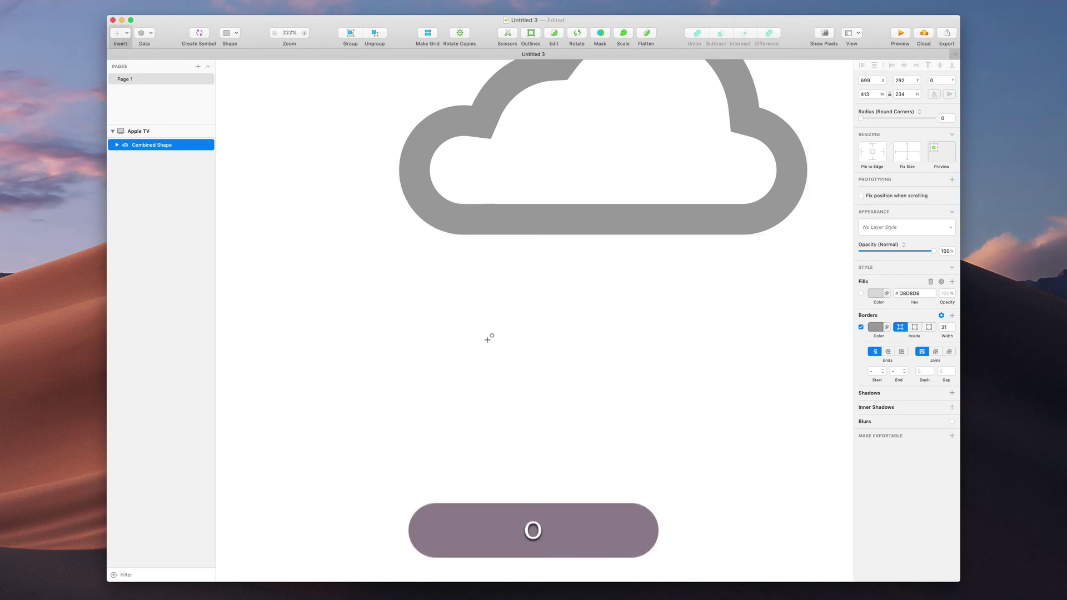
left_click_drag(473, 320, 518, 366)
Edit the circle into a raindrop about 72 high by making its top point a straight corner and pulling it upward.
scroll(498, 341, "up", 5)
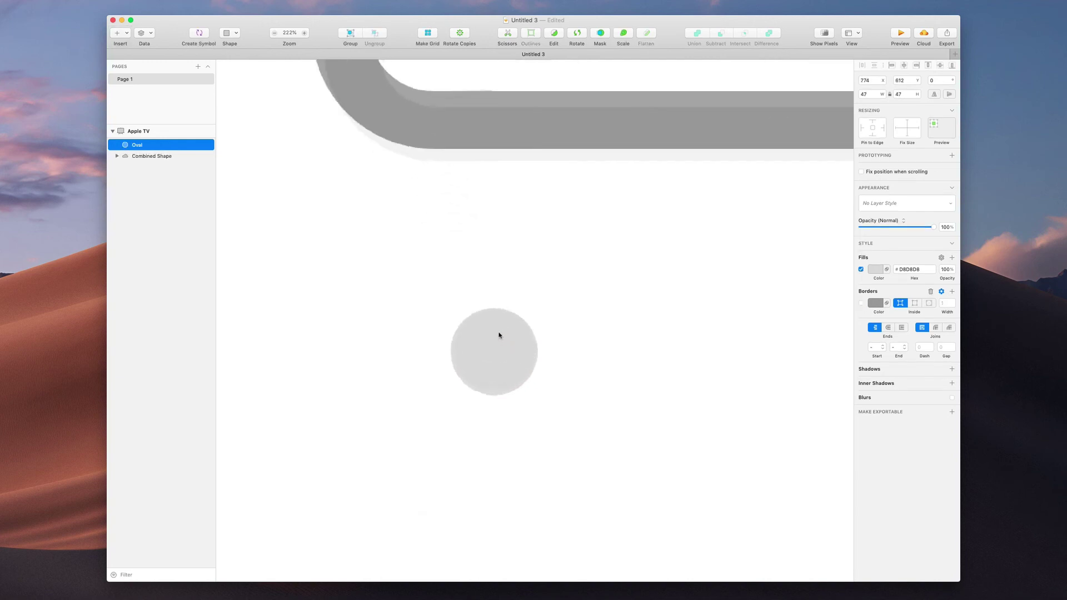
double_click(493, 312)
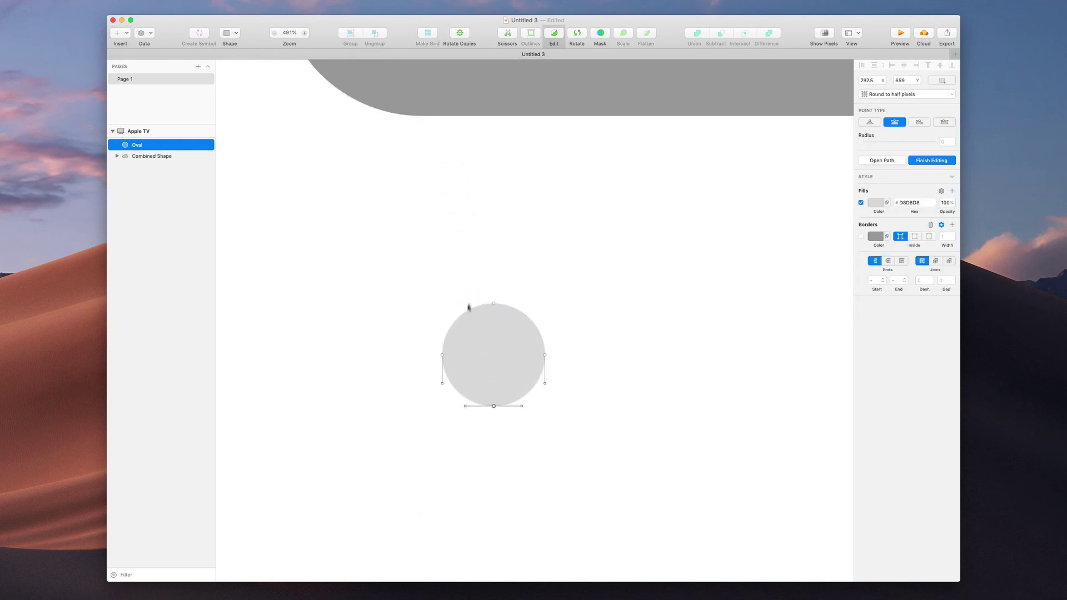
left_click_drag(496, 305, 495, 245)
left_click(545, 276)
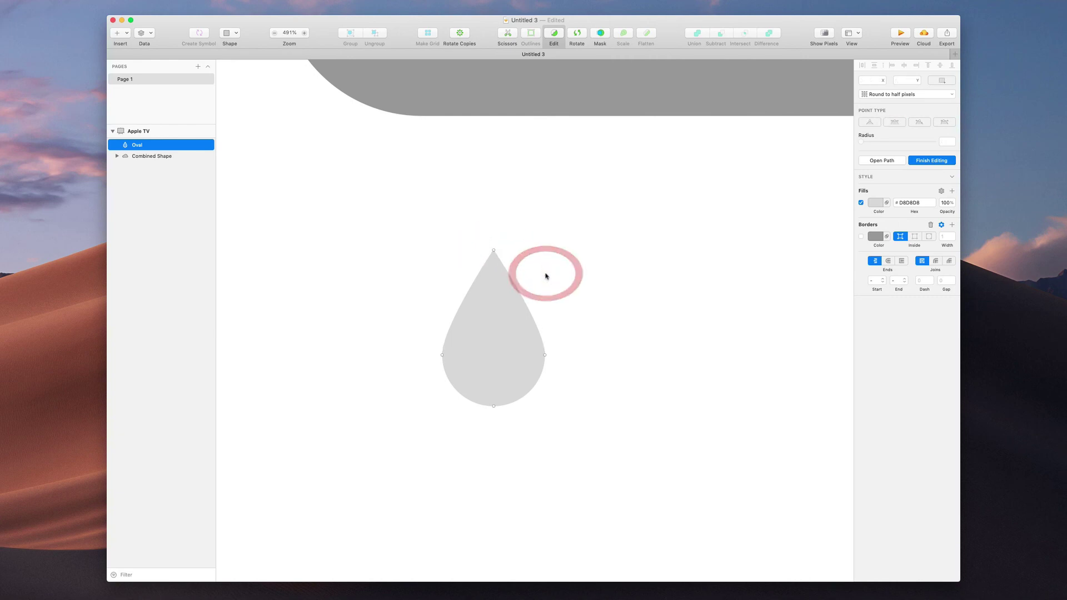
scroll(545, 276, "down", 10)
left_click(545, 273)
scroll(542, 284, "up", 3)
left_click(538, 293)
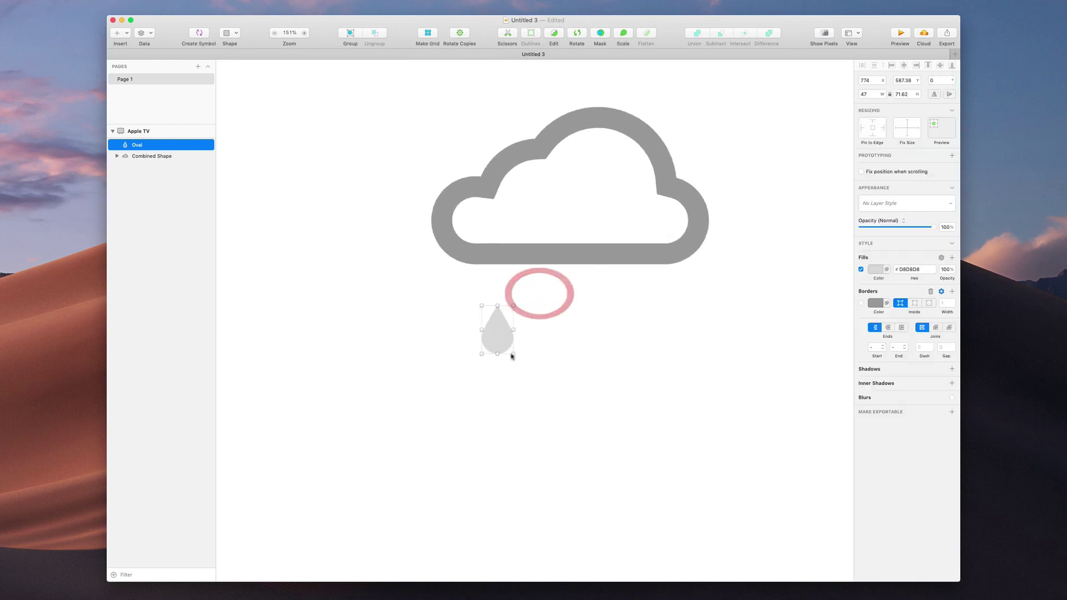
Duplicate the raindrop twice, placing one copy slightly higher under the cloud's middle and one lower to the right.
left_click_drag(496, 336, 619, 383)
scroll(668, 312, "up", 3)
scroll(669, 311, "right", 3)
left_click(668, 315)
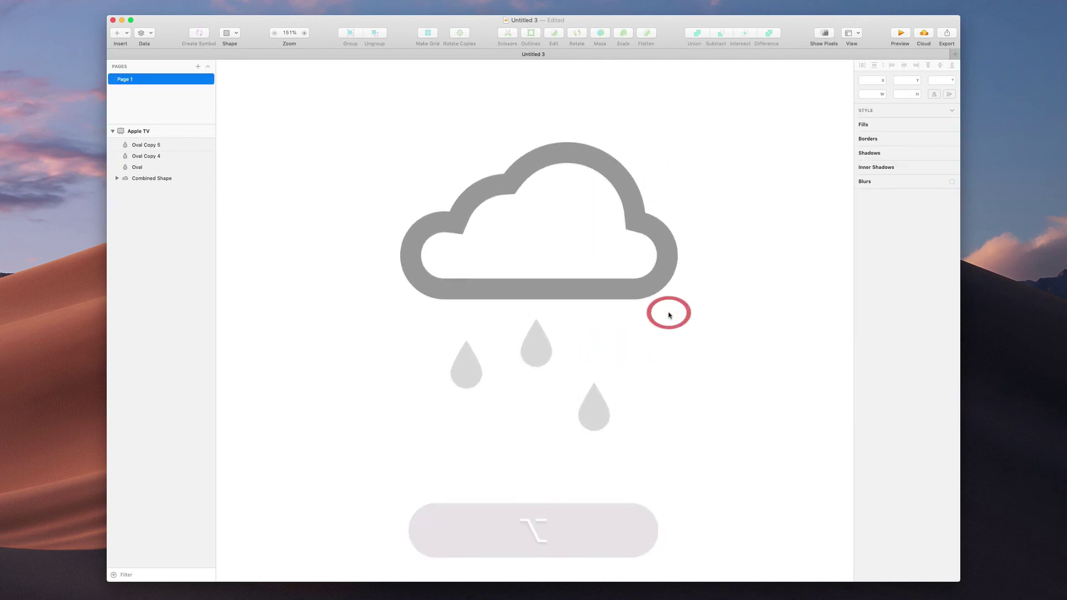
Select the three raindrops and shift them slightly right so the group is centred under the cloud.
scroll(668, 315, "down", 3)
scroll(669, 312, "right", 2)
left_click_drag(616, 318, 461, 398)
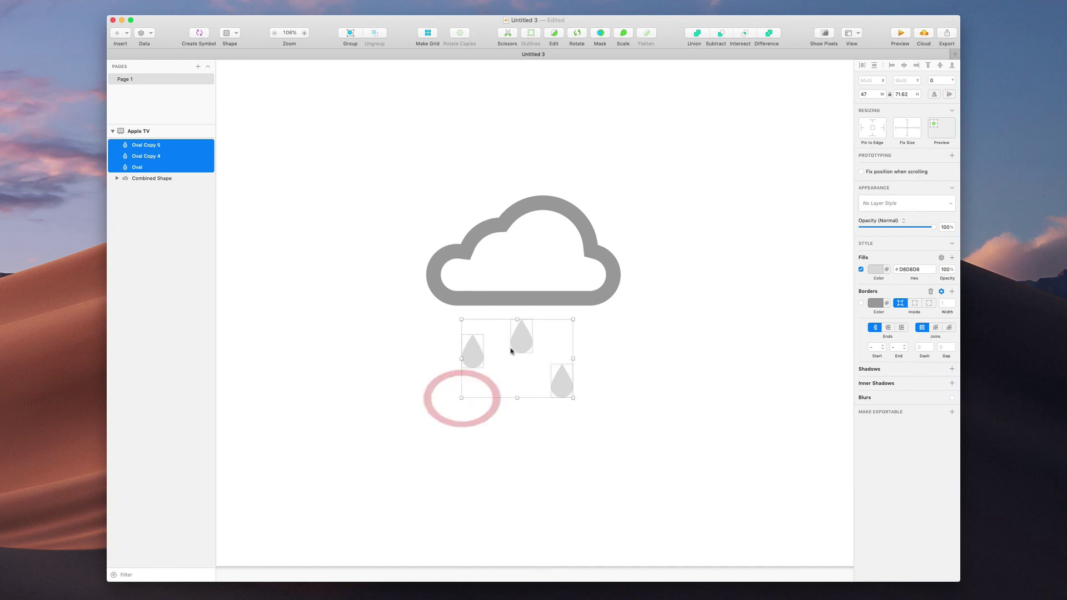
left_click_drag(511, 351, 516, 350)
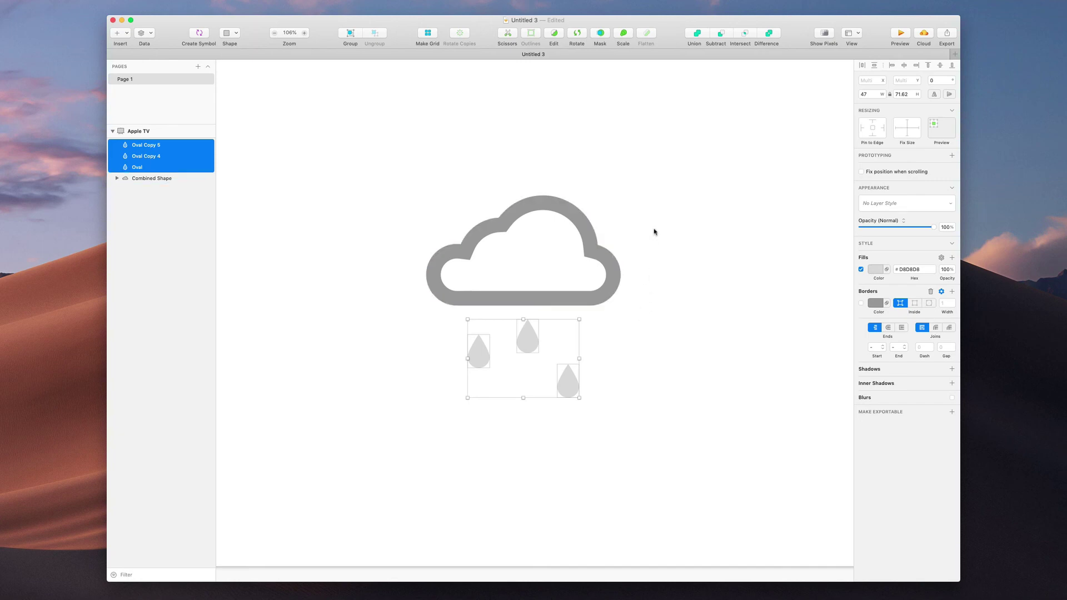
Merge the cloud and the three raindrops into a single combined shape with Union.
left_click_drag(653, 230, 461, 416)
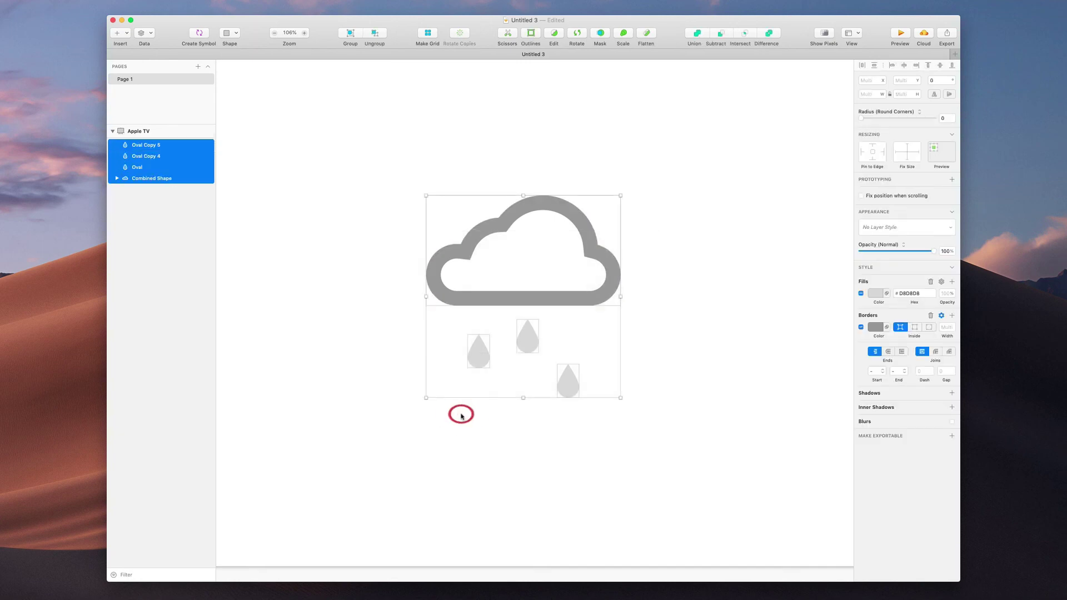
left_click(698, 34)
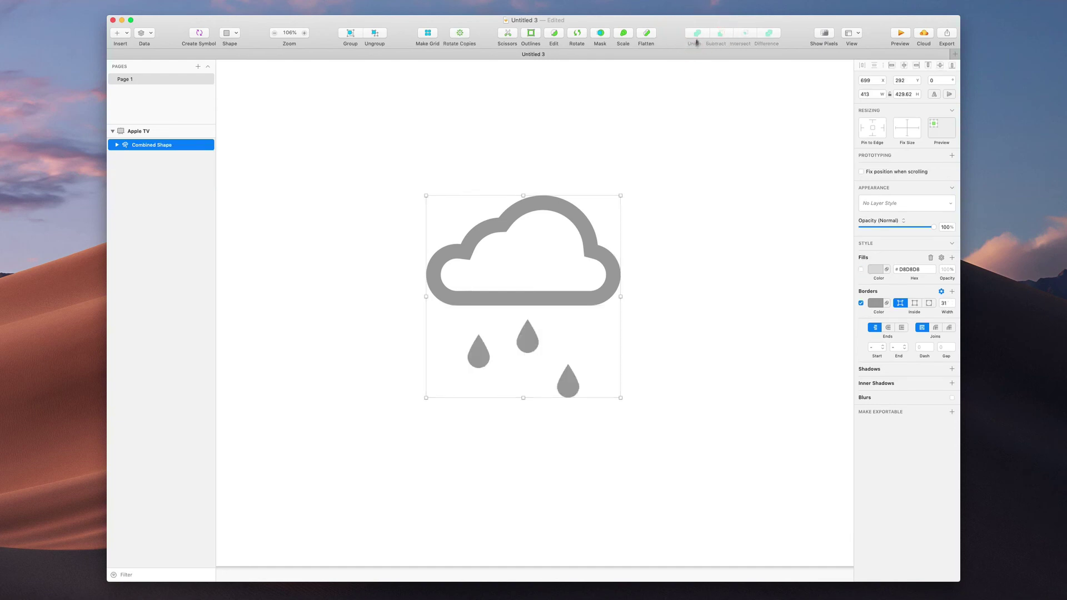
left_click(649, 279)
left_click(538, 290)
Try the center and outside border positions on the rain cloud, and return the border to inside.
left_click(916, 304)
left_click(927, 303)
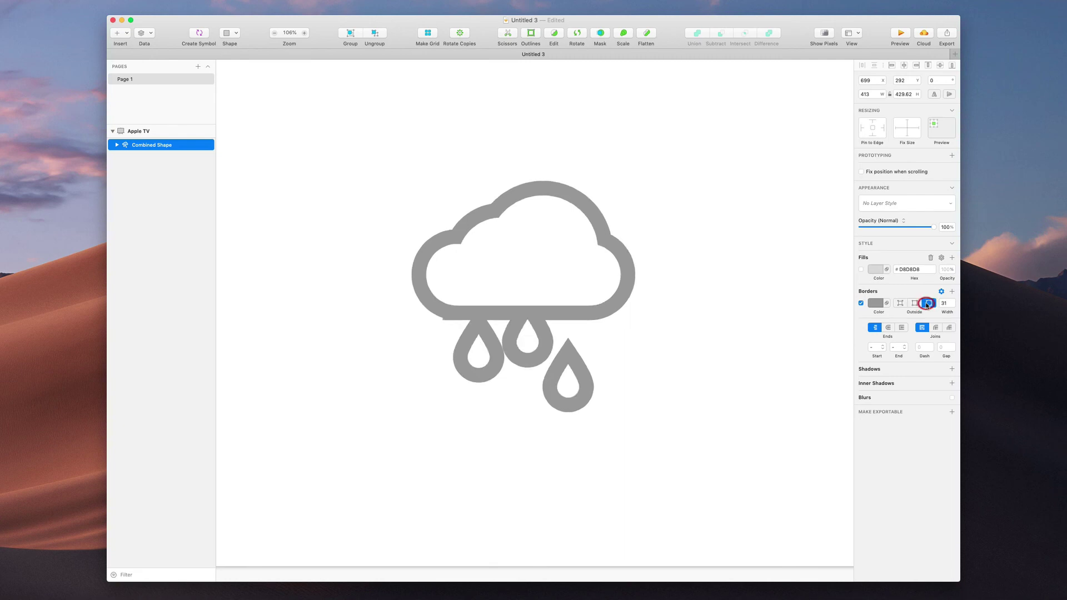
left_click(915, 303)
left_click(900, 304)
left_click(914, 304)
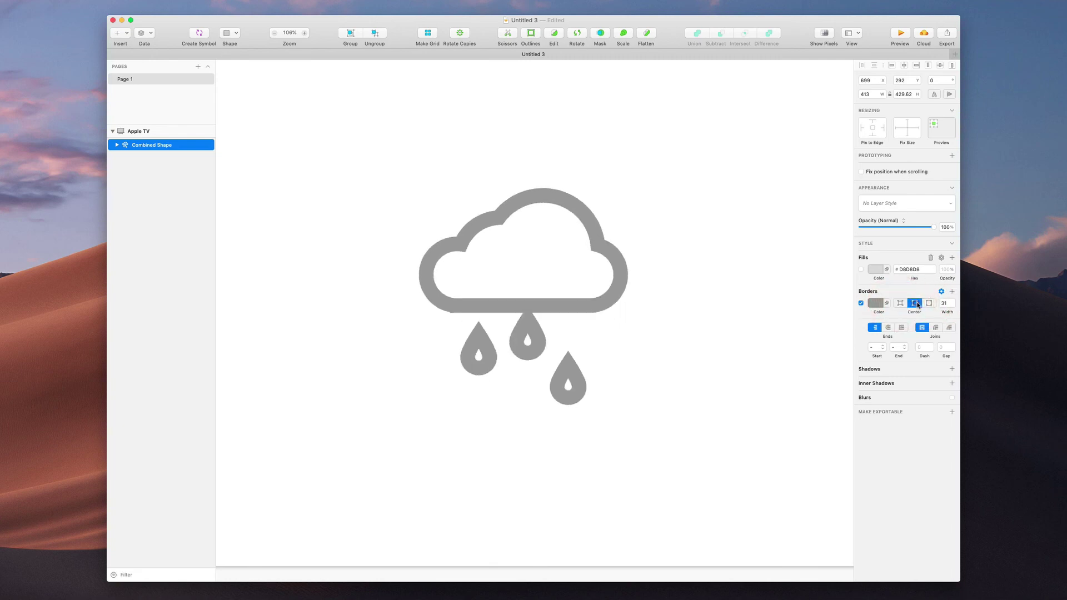
left_click(928, 303)
left_click(900, 304)
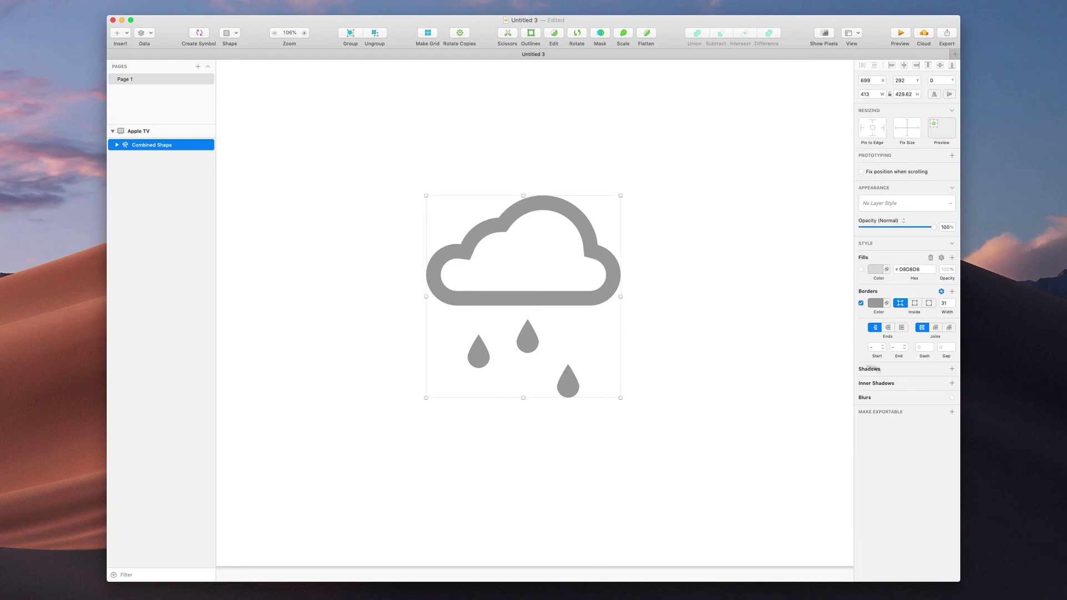
Move the combined rain cloud to the artboard's horizontal centre, at about X 754, Y 311.
left_click(633, 321)
left_click(527, 341)
scroll(420, 471, "down", 5)
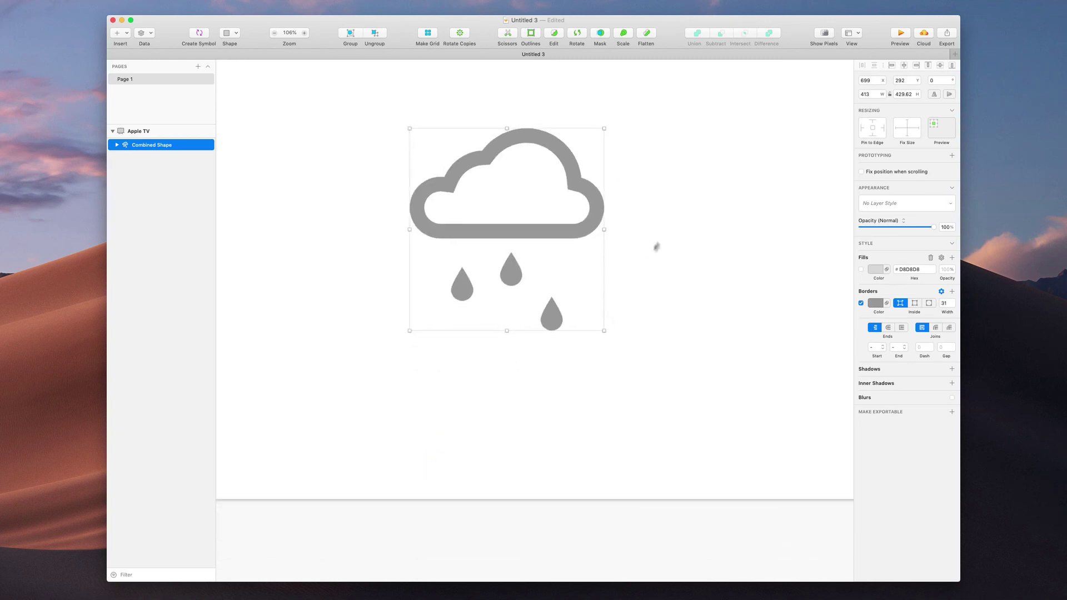
left_click(664, 138)
key("super+1")
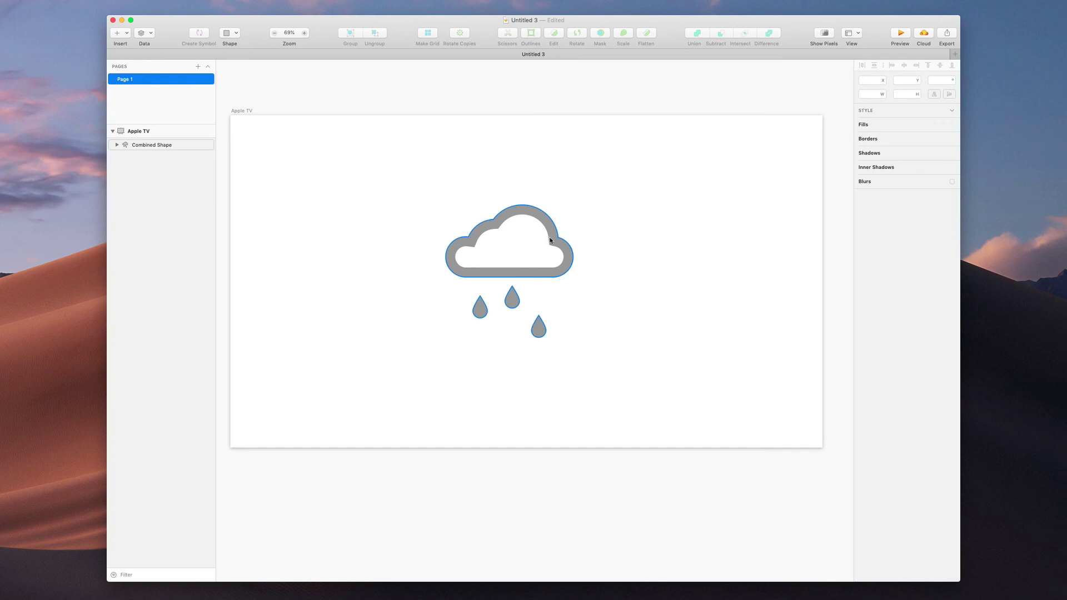
mouse_move(550, 240)
left_mouse_down()
mouse_move(594, 240)
mouse_move(569, 242)
mouse_move(565, 231)
mouse_move(565, 245)
left_mouse_up()
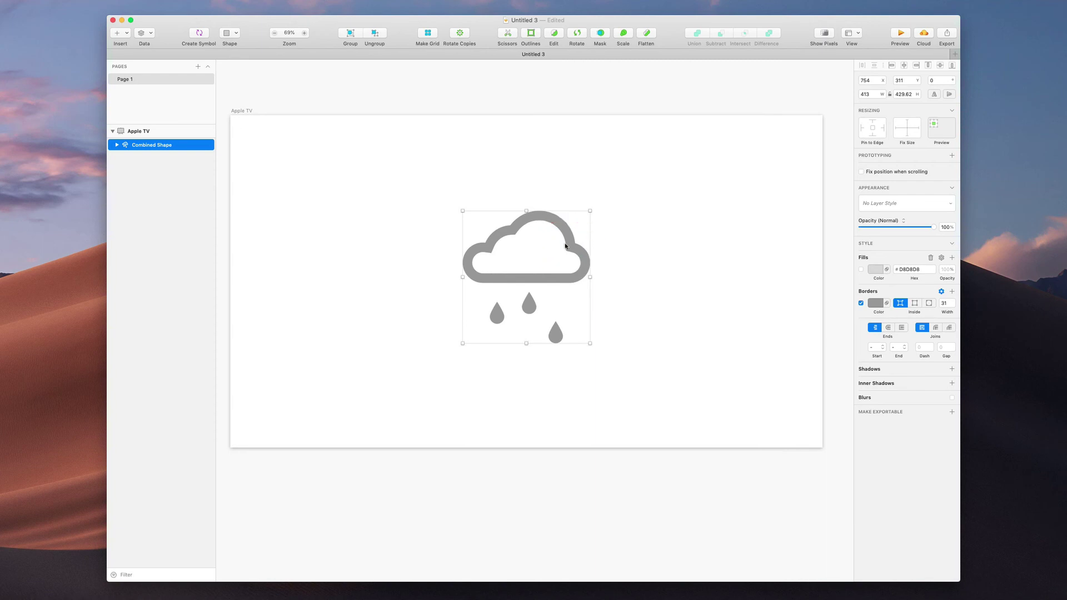
key("super+2")
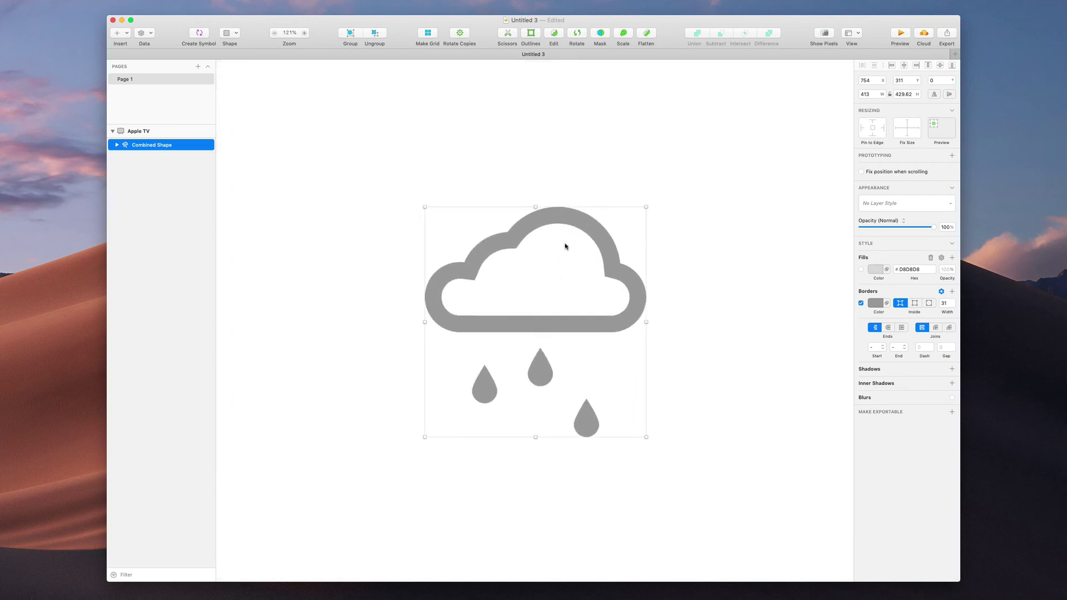